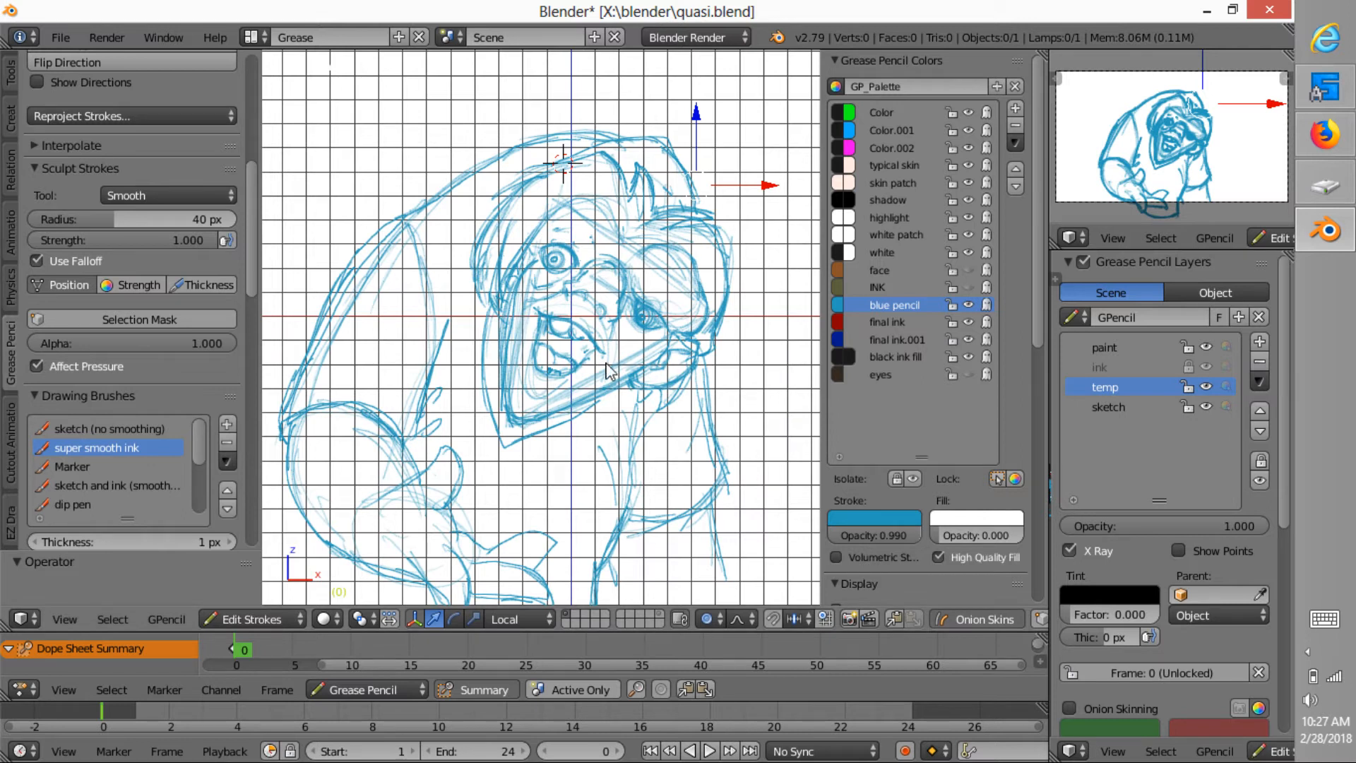
Launch Krita, dismiss its autosave recovery prompt without recovering the file, and switch back to Blender.
click(596, 2)
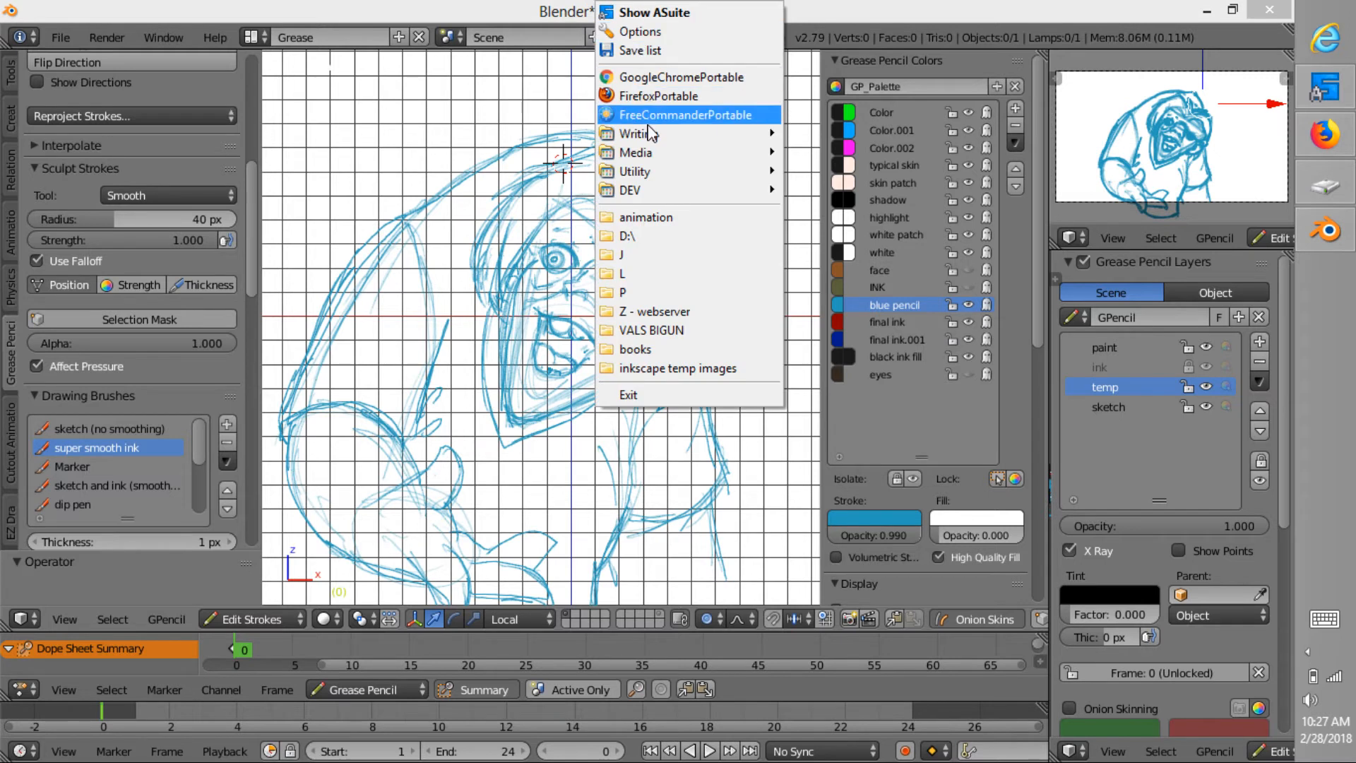
mouse_move(646, 151)
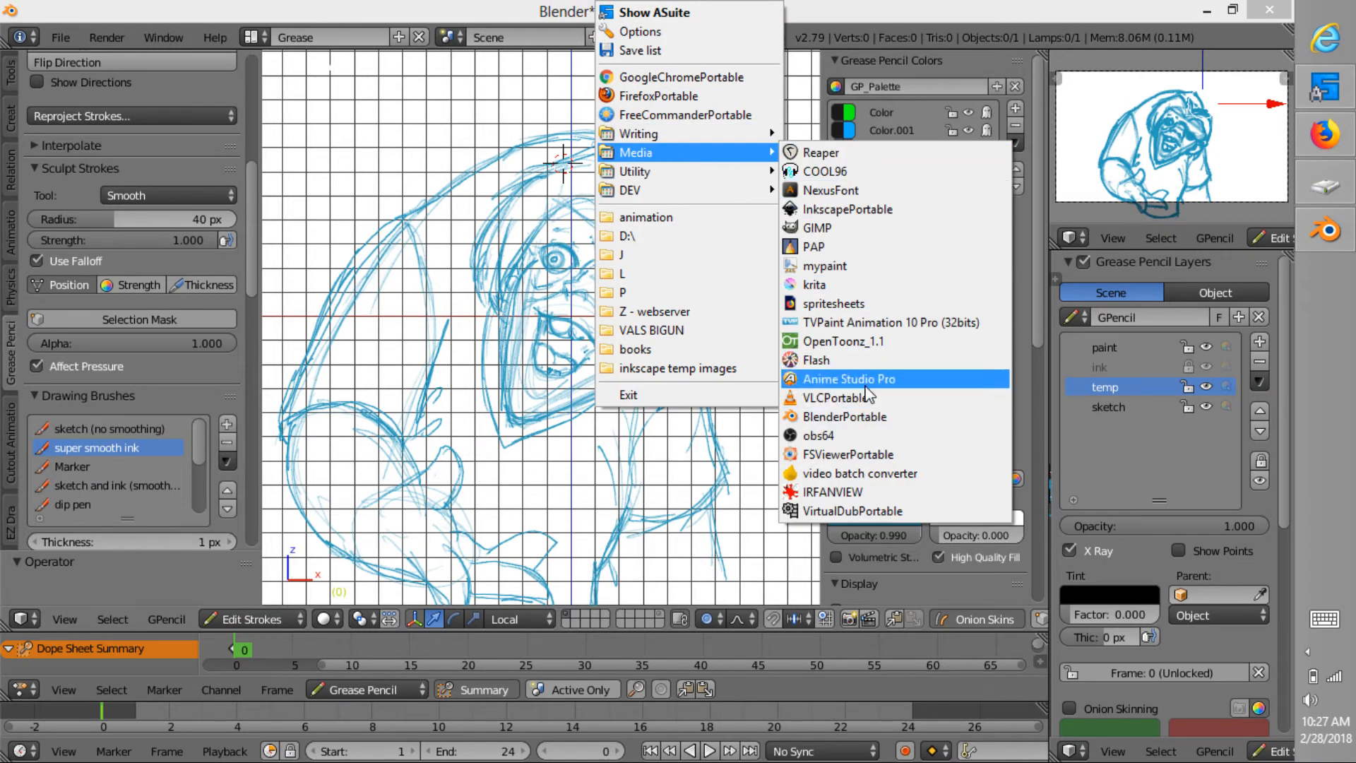
click(846, 283)
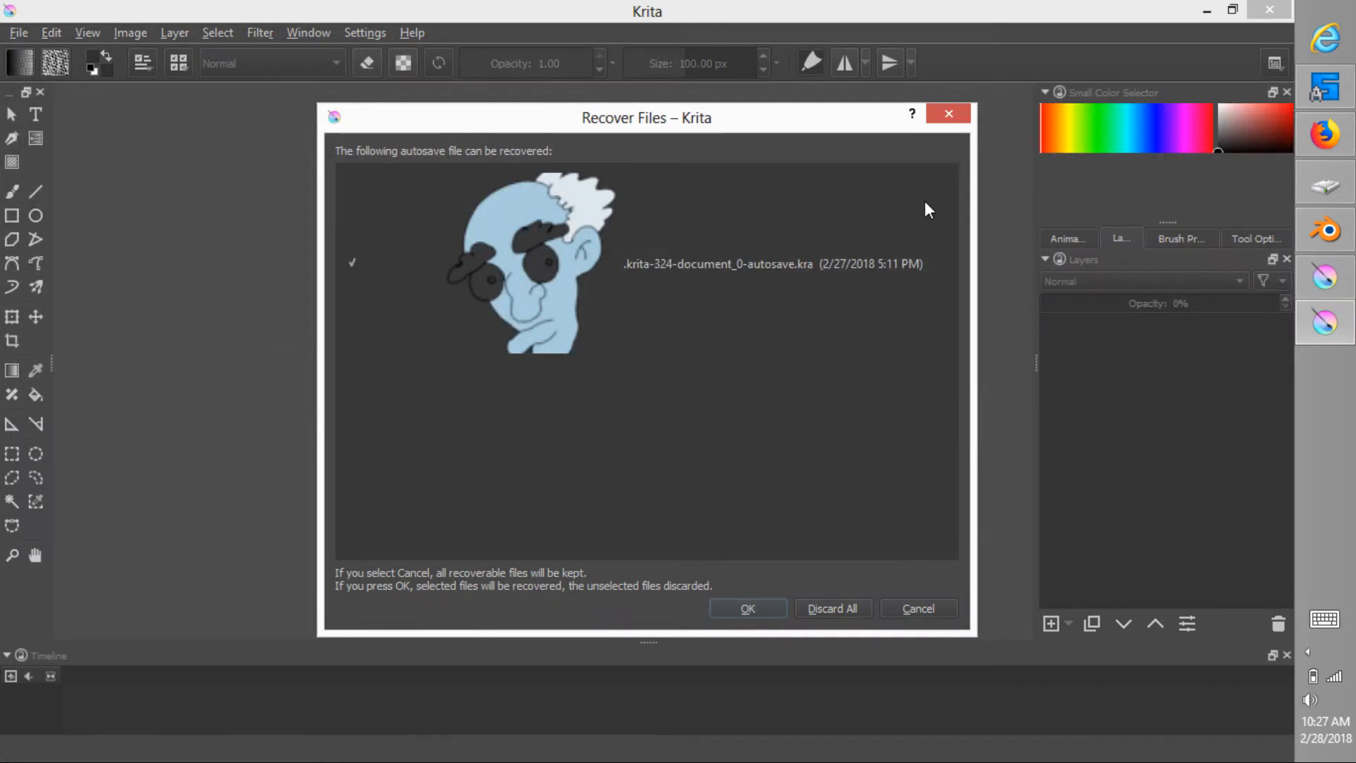
click(949, 116)
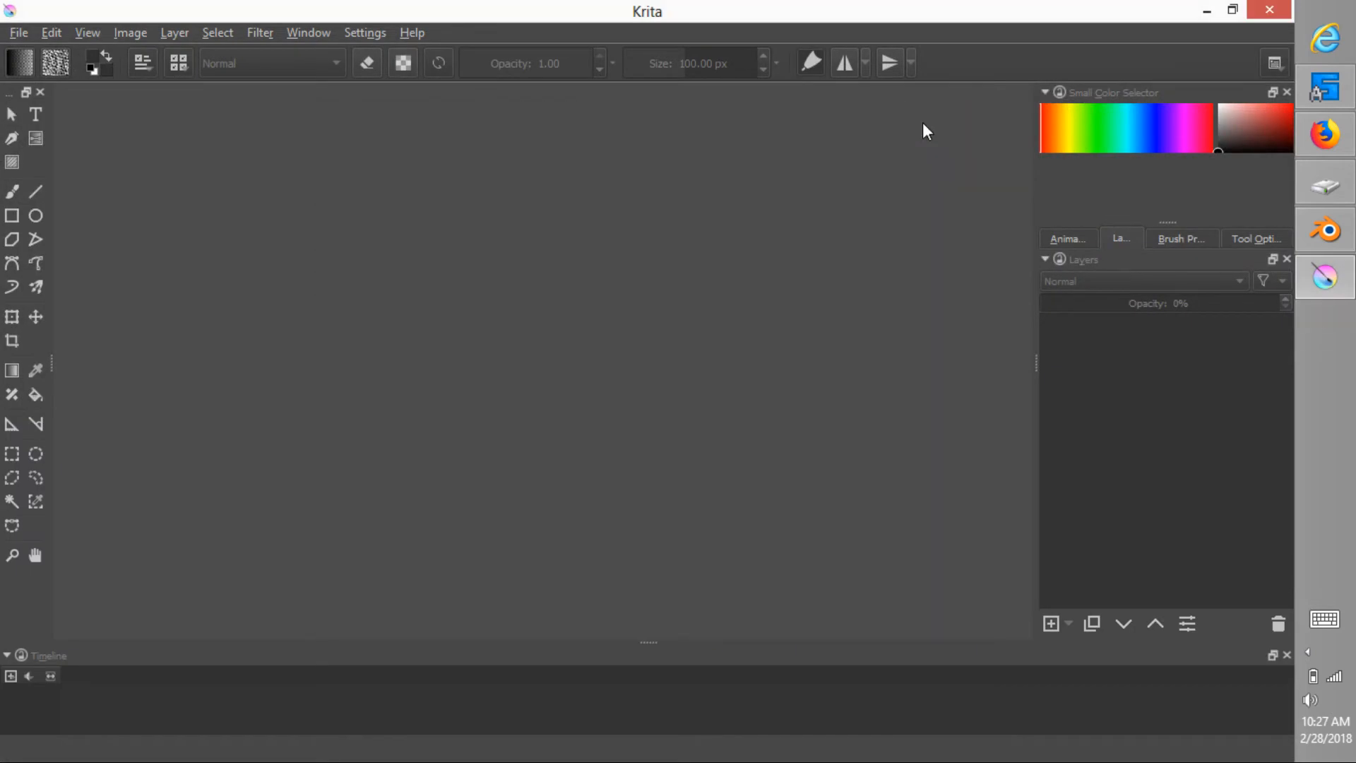
click(1314, 237)
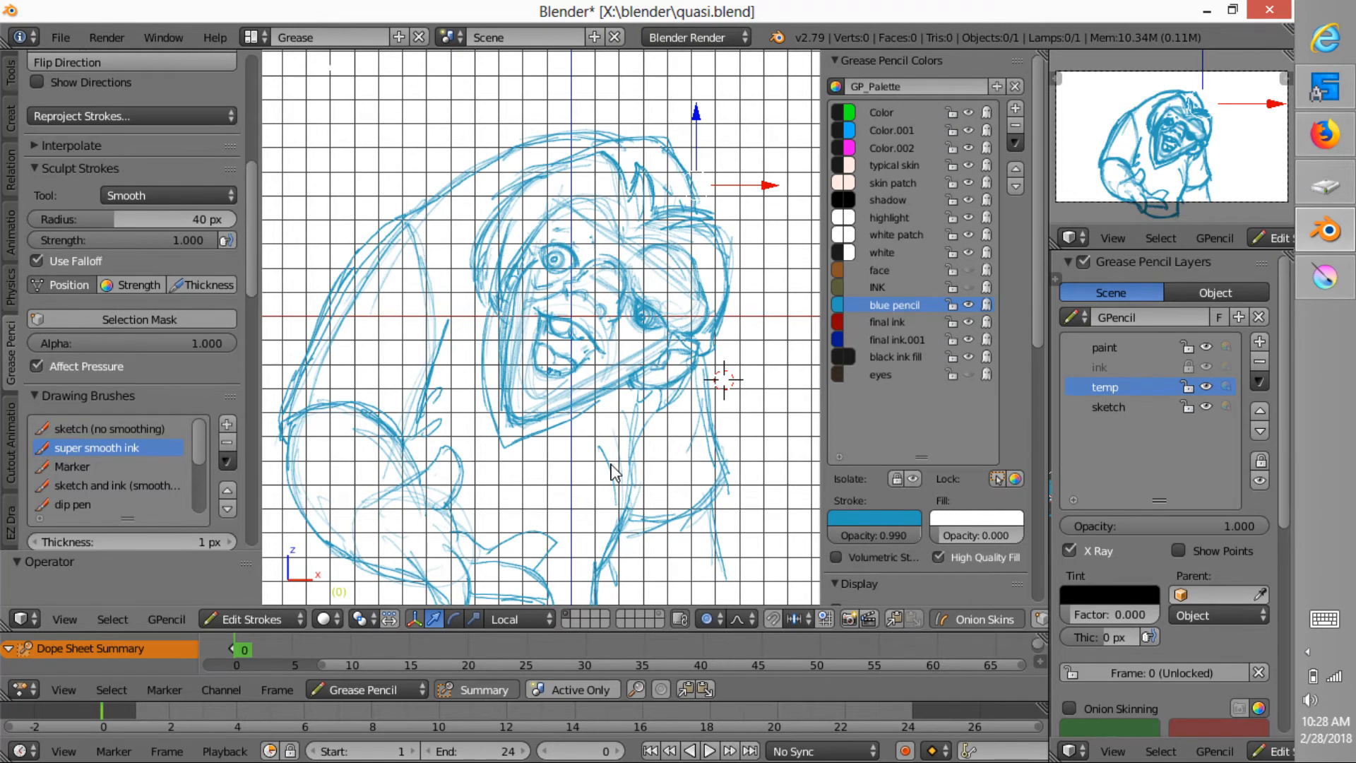
Switch to Firefox, search Google Images for "quasimodo", and enlarge the close-up of the laughing face in the green hood.
click(1325, 134)
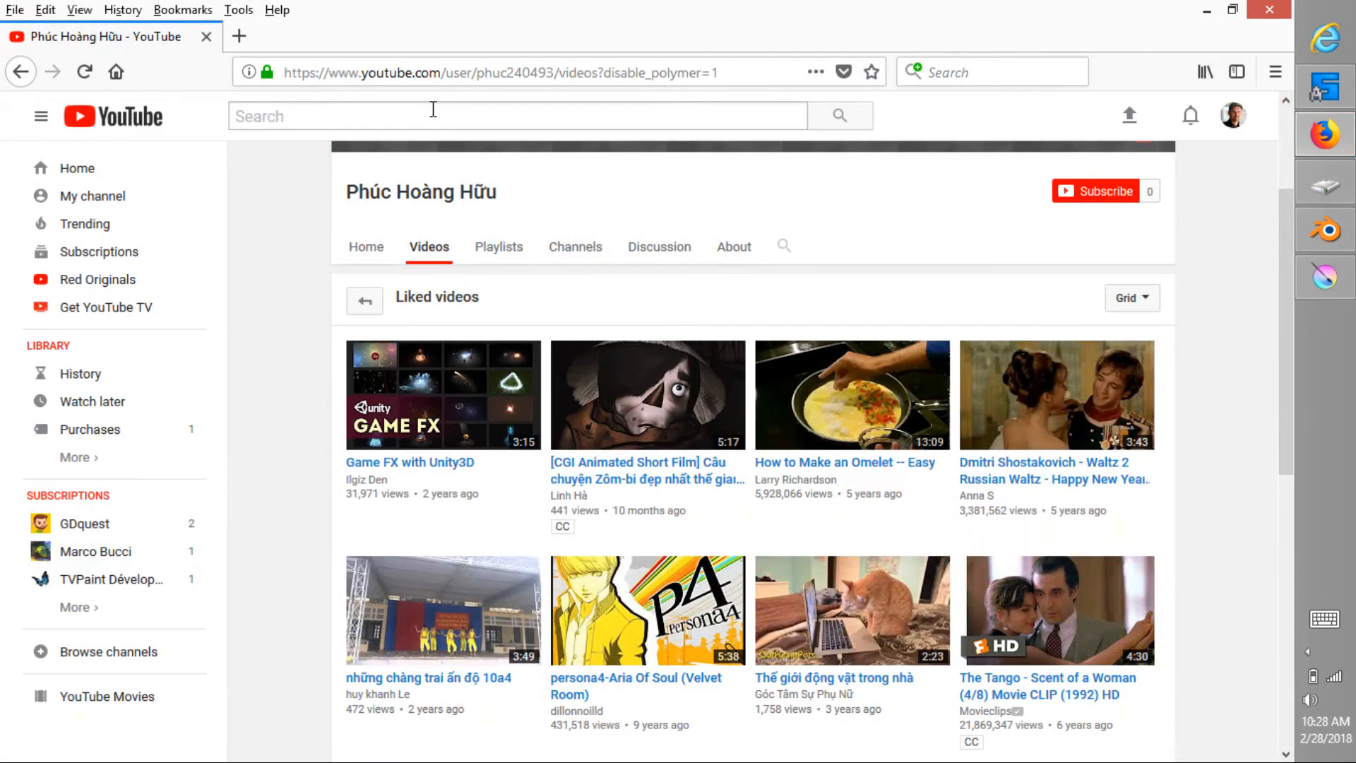
click(142, 122)
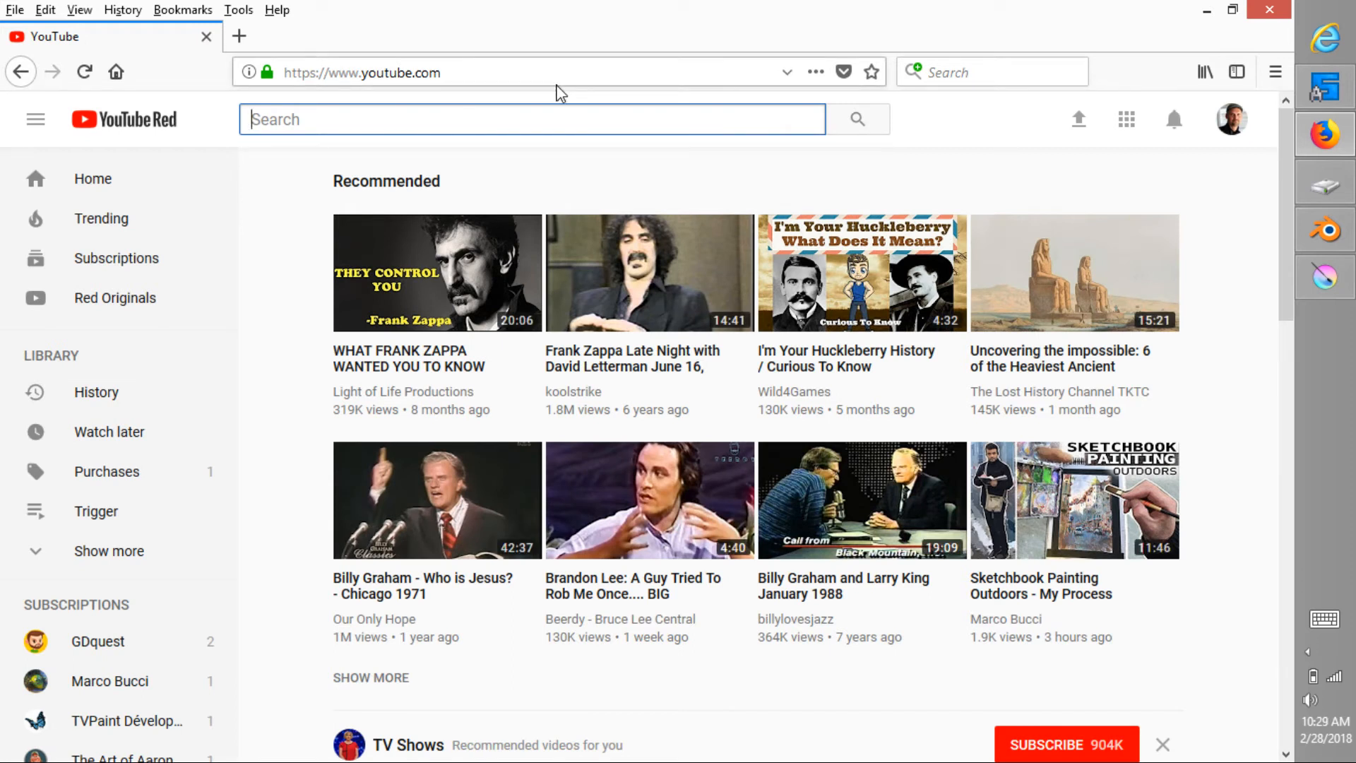
key(alt+Home)
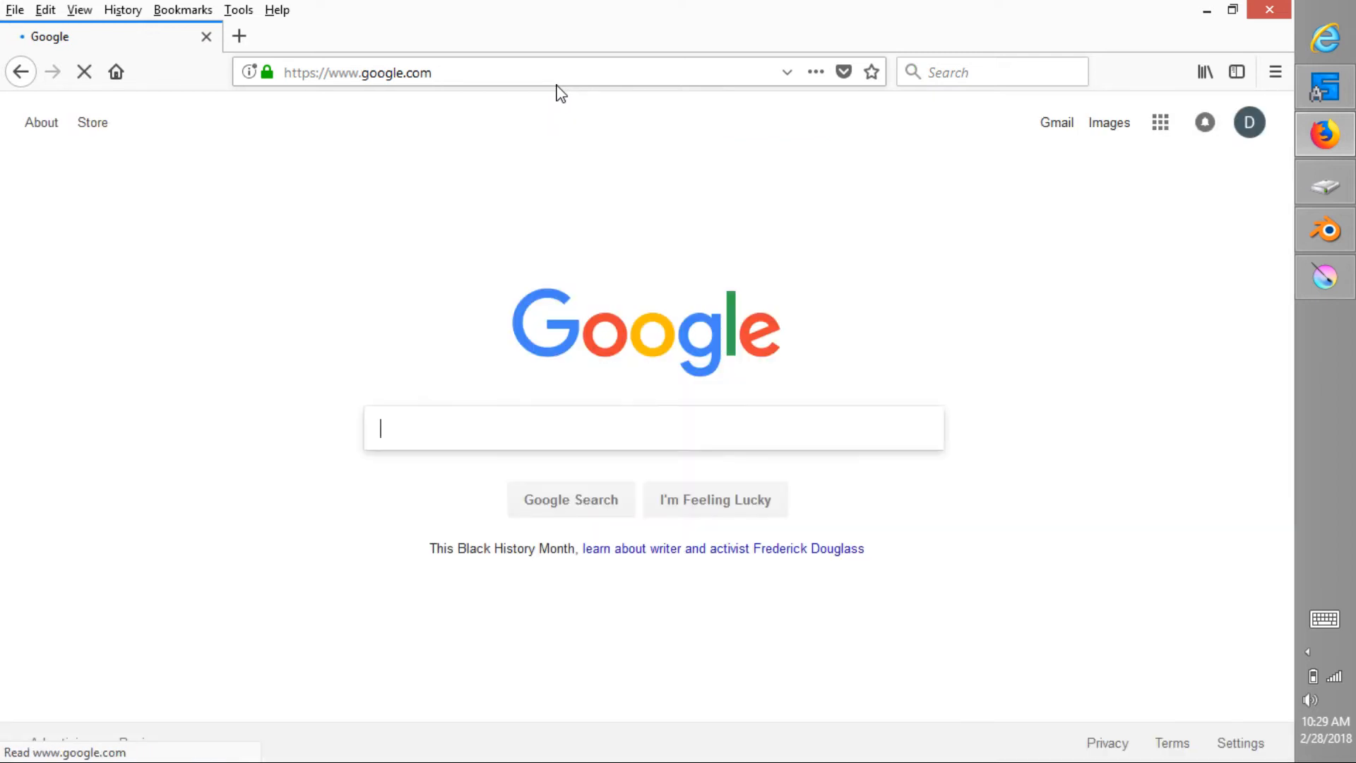
click(472, 425)
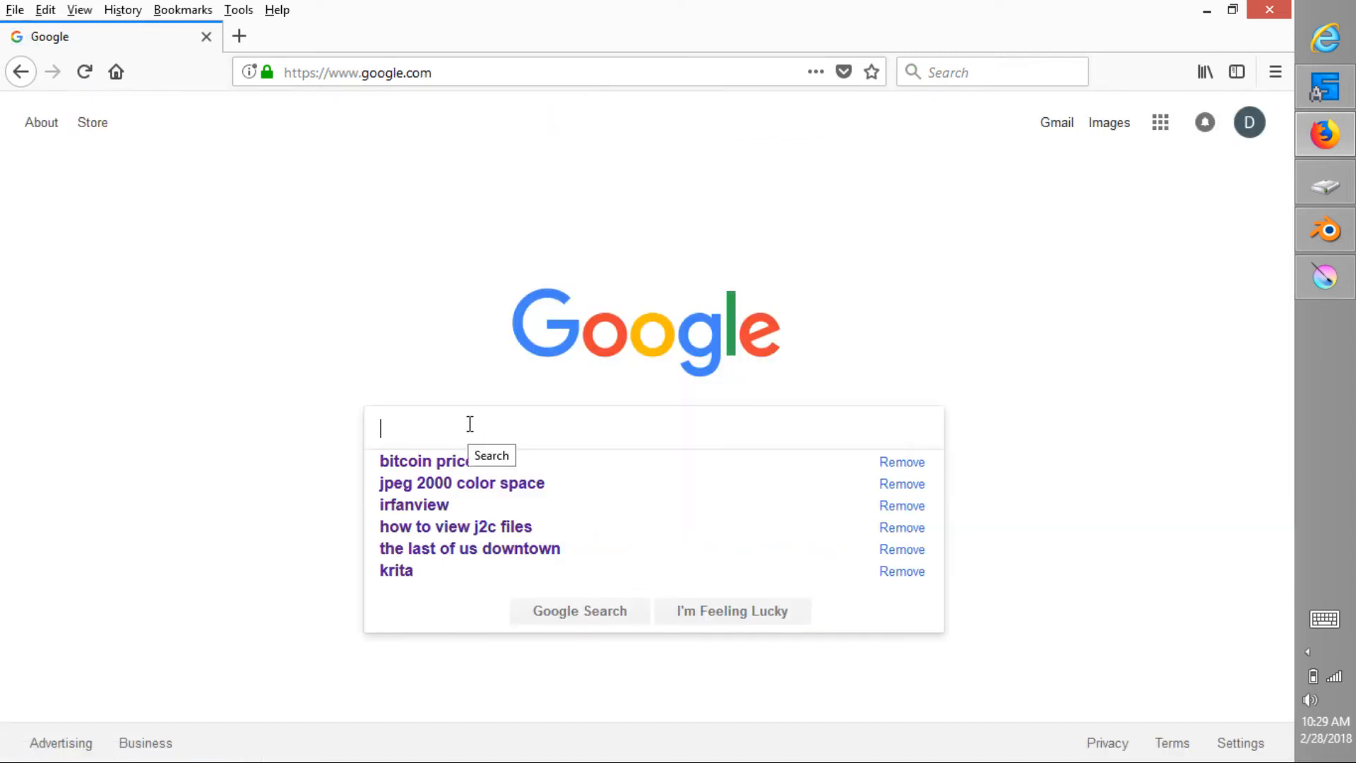
text(quasim)
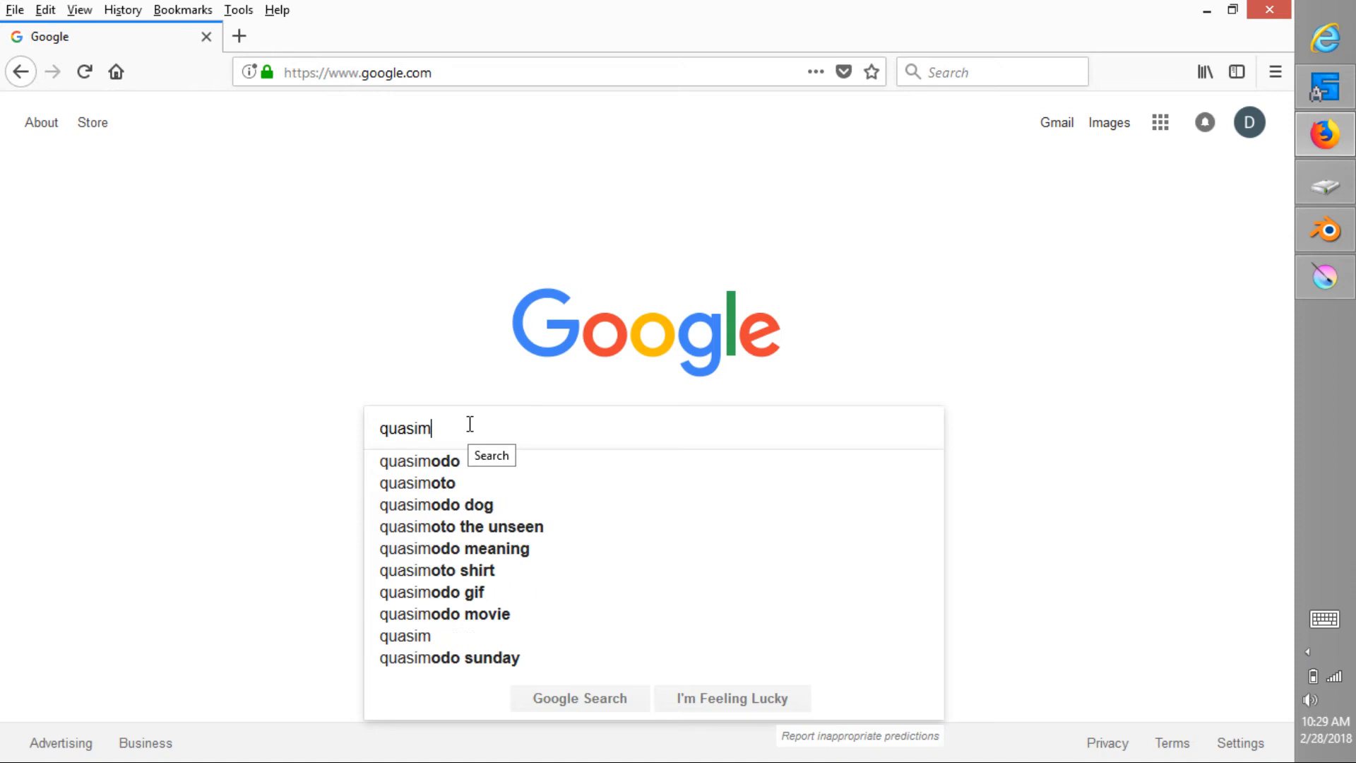
text(odo)
key(Return)
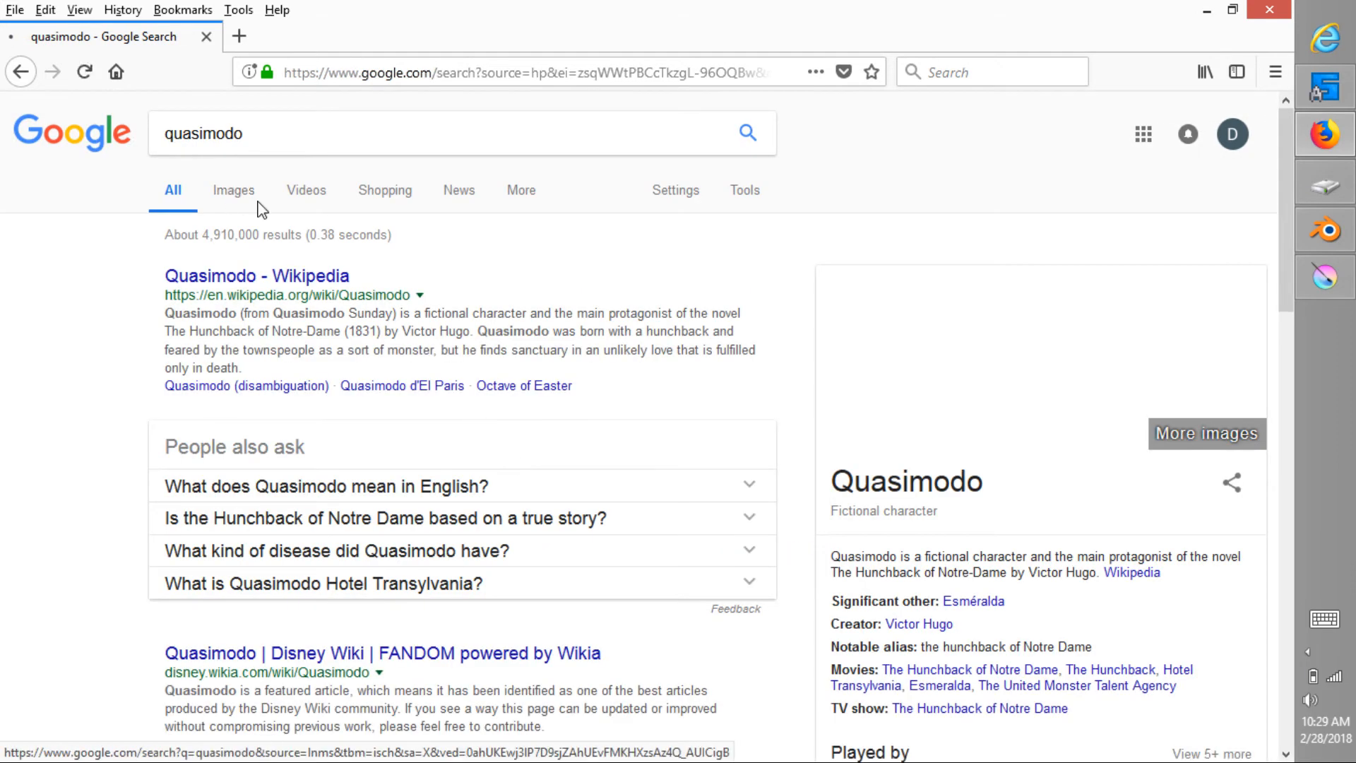
click(260, 207)
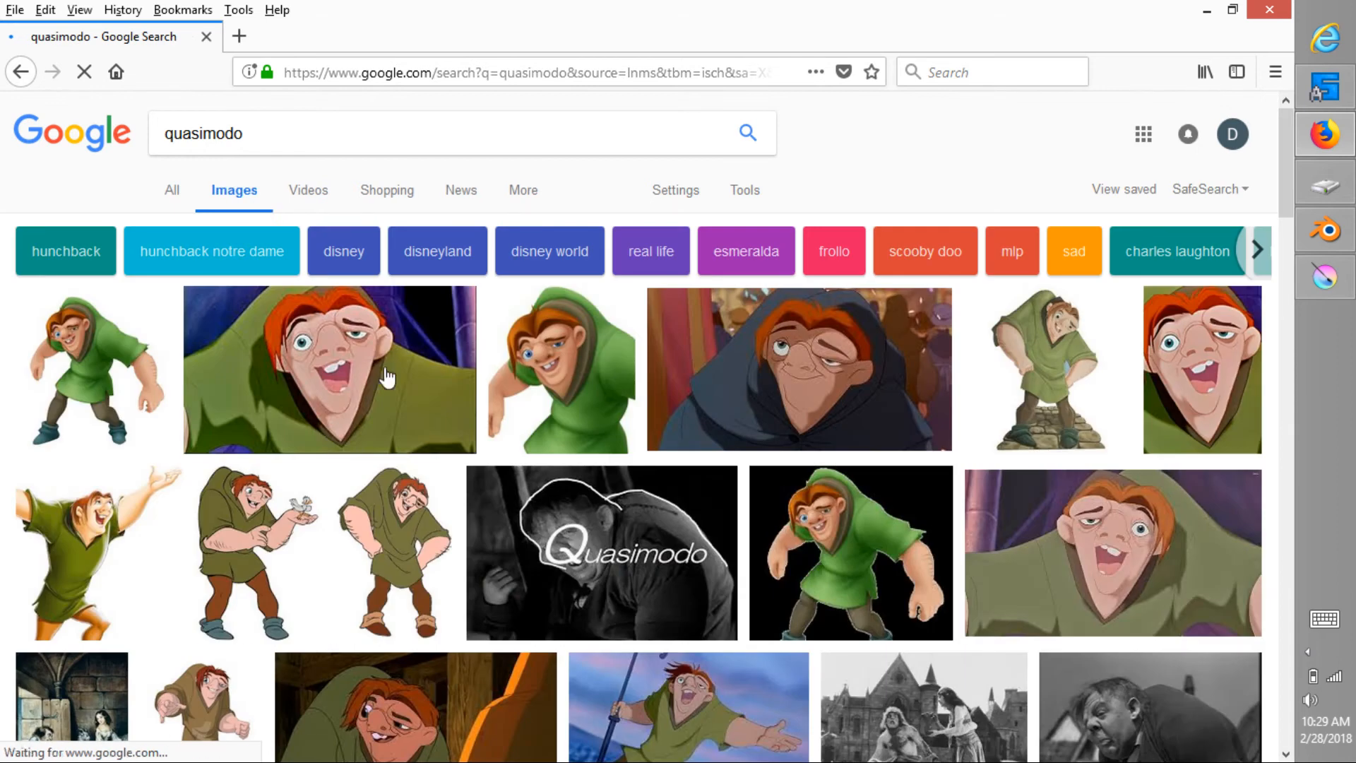
click(371, 382)
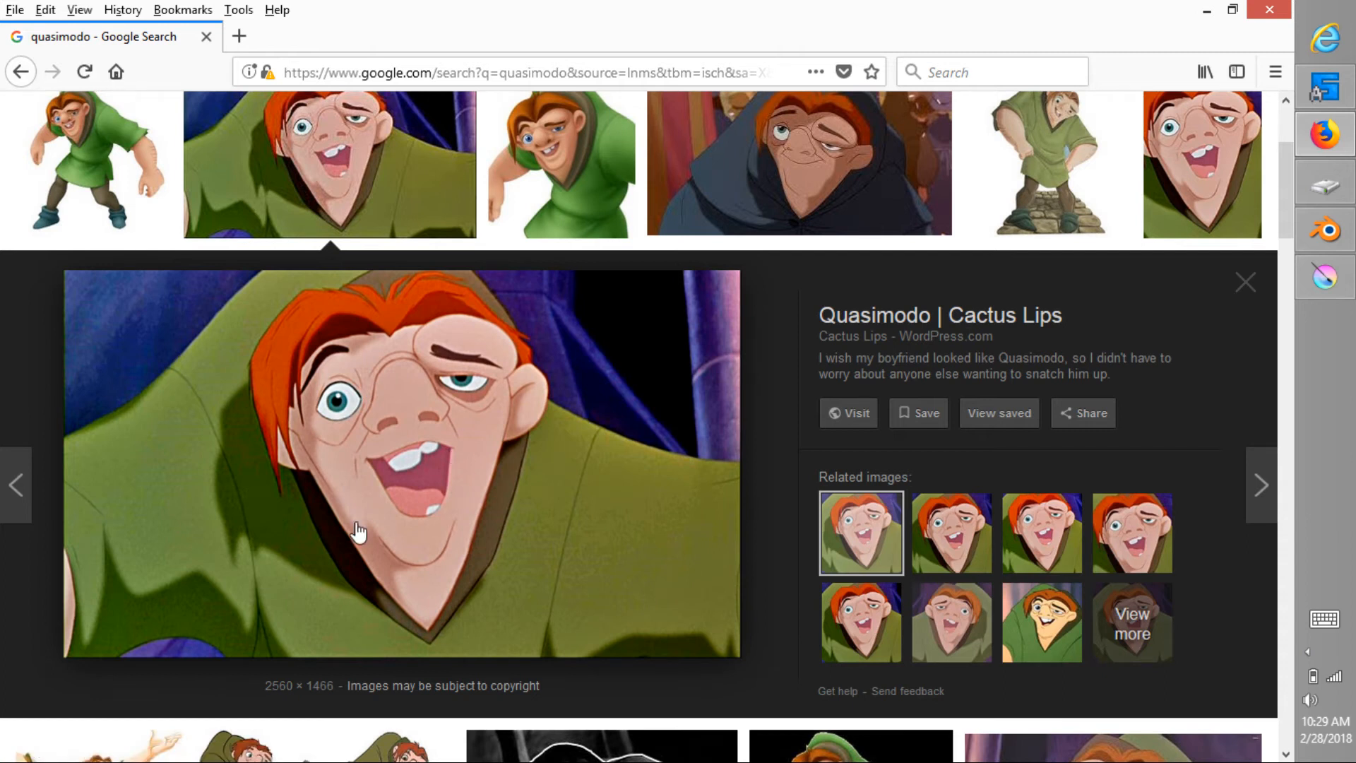
Compare the face of the Blender sketch at close range with the Quasimodo reference image in Firefox.
click(1328, 236)
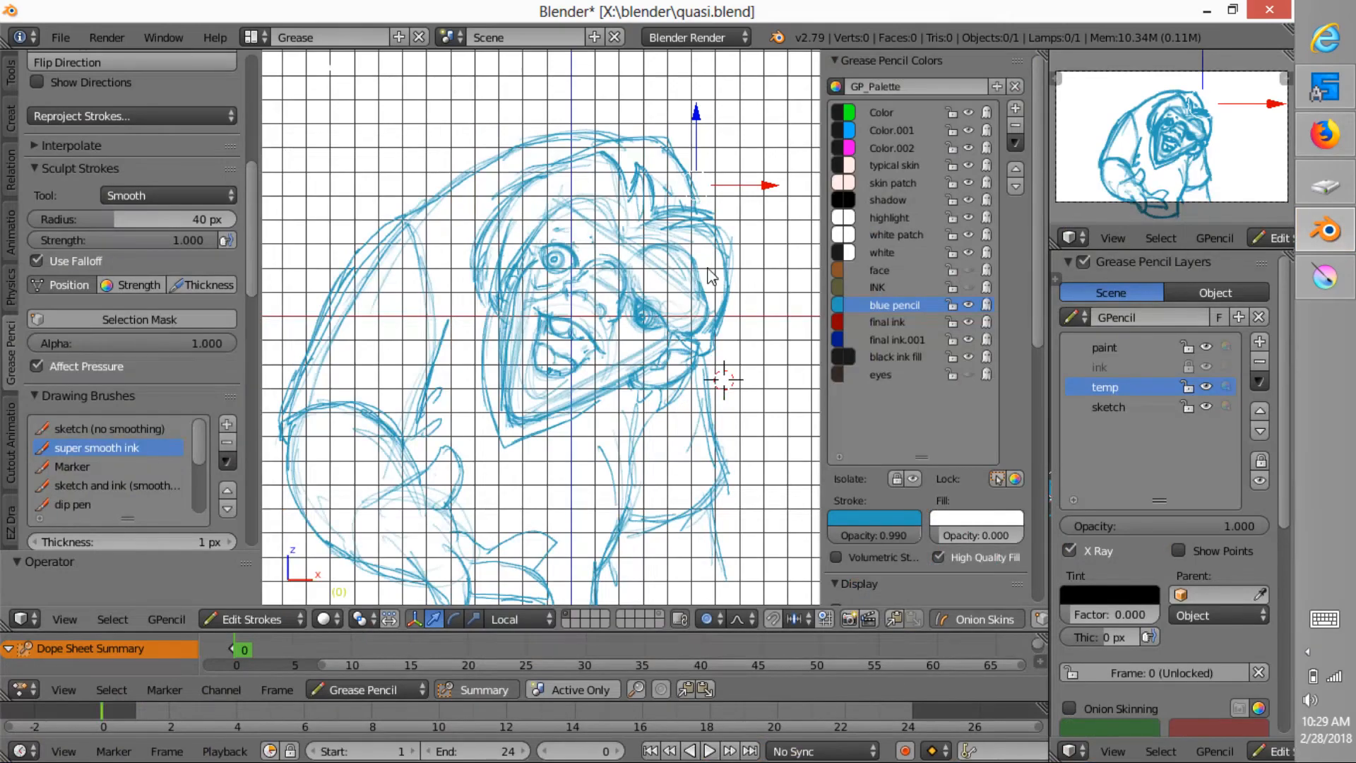
ctrl+middle_drag(703, 311, 763, 303)
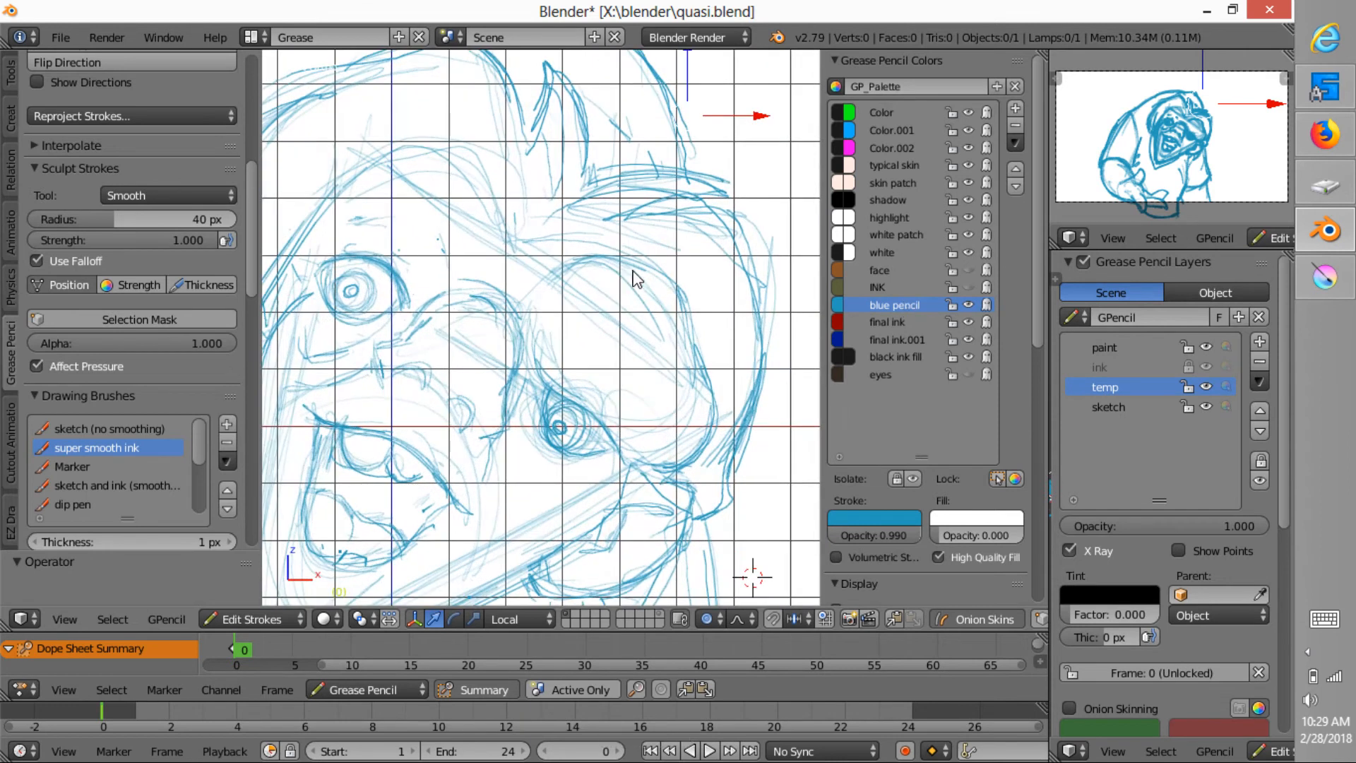
click(1325, 134)
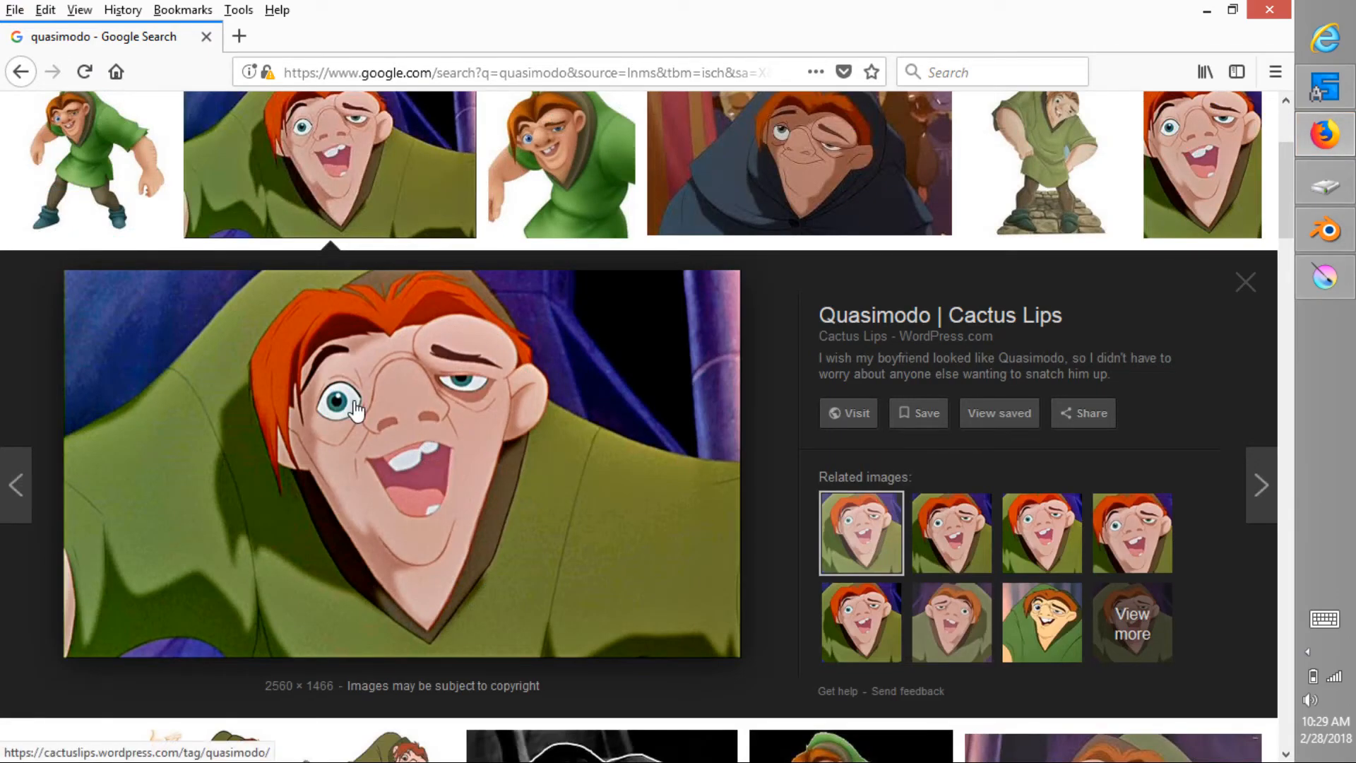
click(1325, 231)
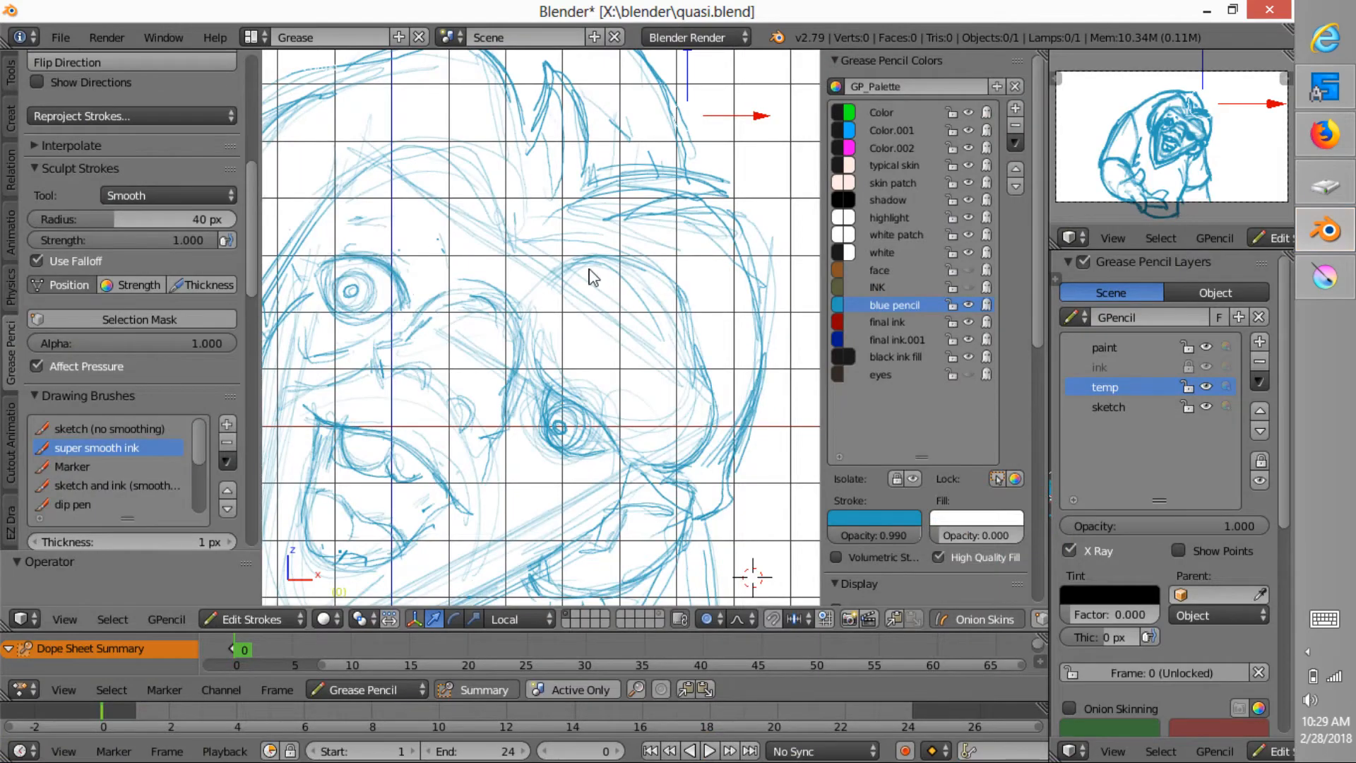
Draw blue pencil strokes over the swollen brow, the forehead curve and the brow ridge, and end the drawing session.
mouse_move(574, 262)
mouse_down()
mouse_move(648, 354)
mouse_move(695, 294)
mouse_move(727, 382)
mouse_move(694, 350)
mouse_move(696, 367)
mouse_move(708, 388)
mouse_move(690, 325)
mouse_move(712, 346)
mouse_move(702, 308)
mouse_move(722, 351)
mouse_move(678, 294)
mouse_move(722, 394)
mouse_up()
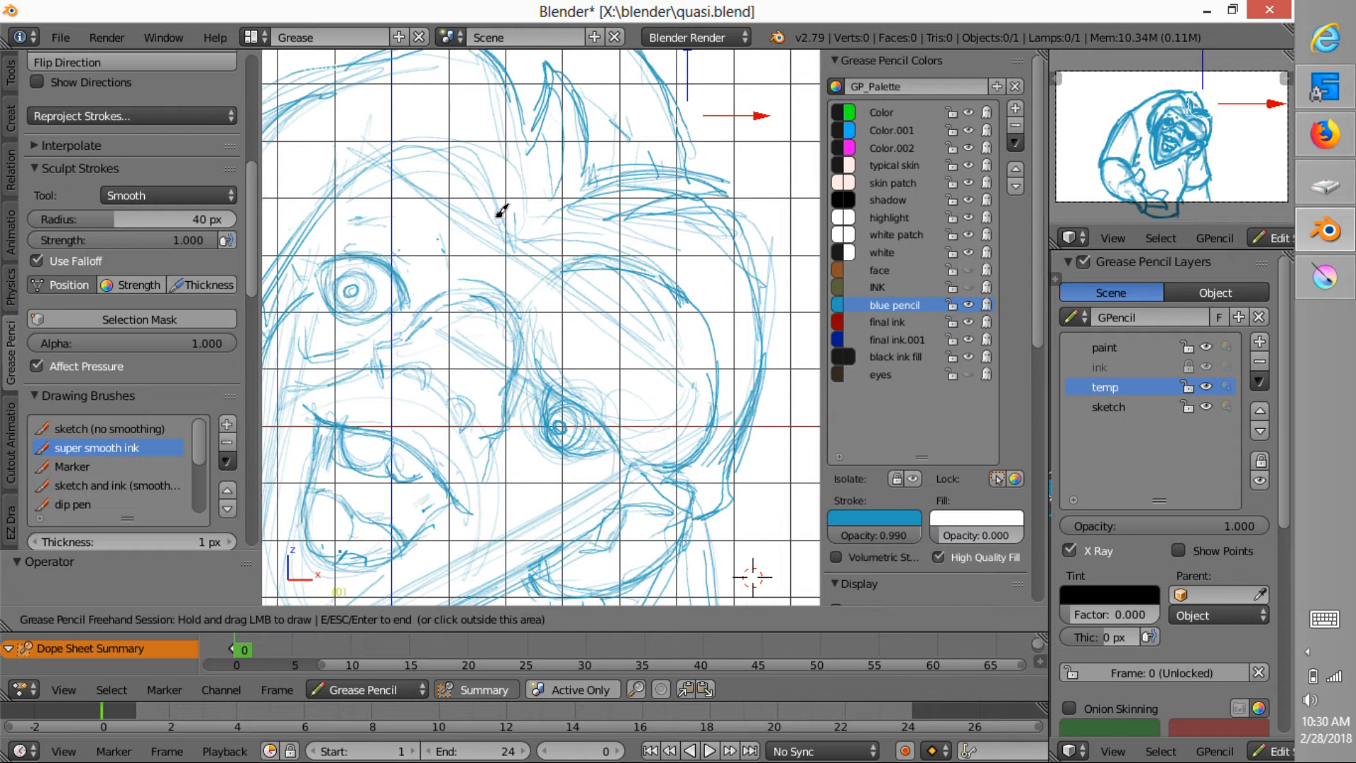
mouse_move(335, 196)
mouse_down()
mouse_move(366, 167)
mouse_move(455, 147)
mouse_move(527, 238)
mouse_move(621, 244)
mouse_move(711, 283)
mouse_up()
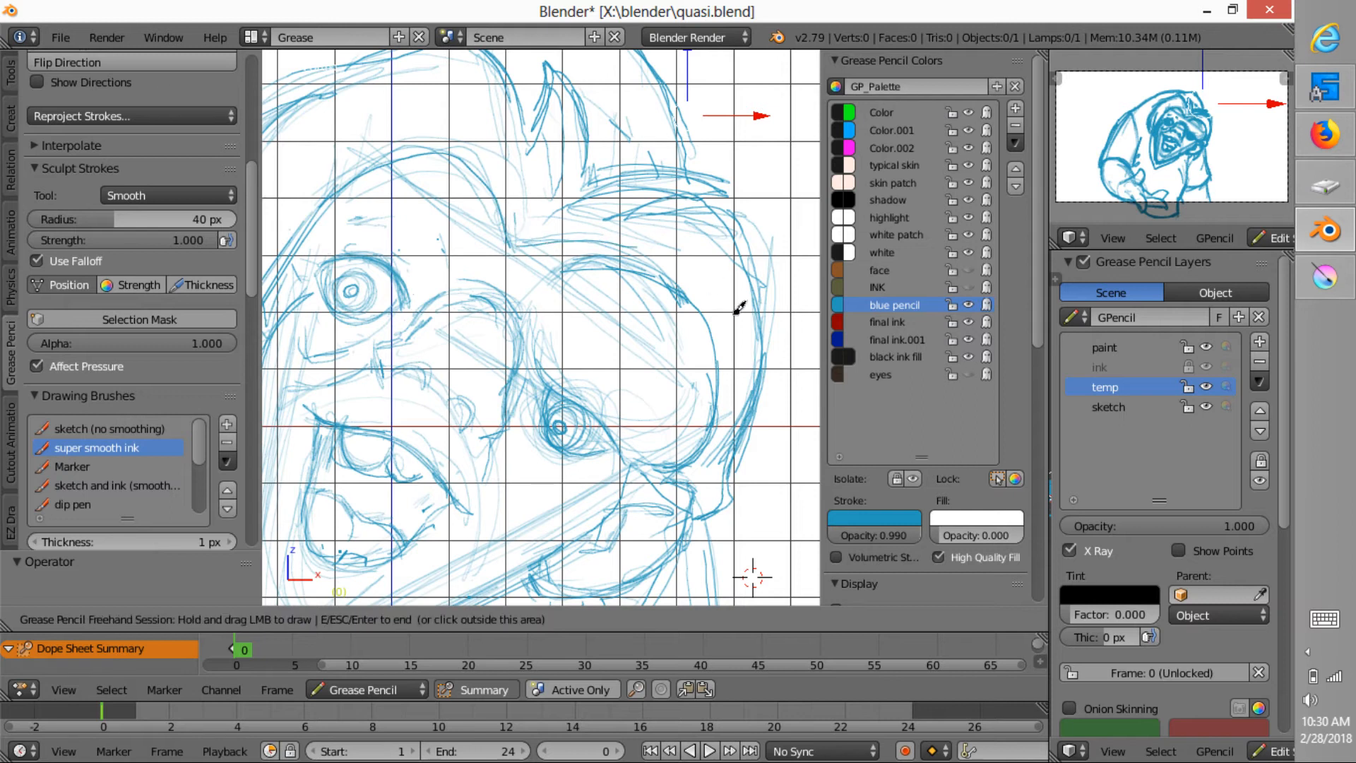
drag(627, 234, 680, 271)
scroll(680, 271, down, 6)
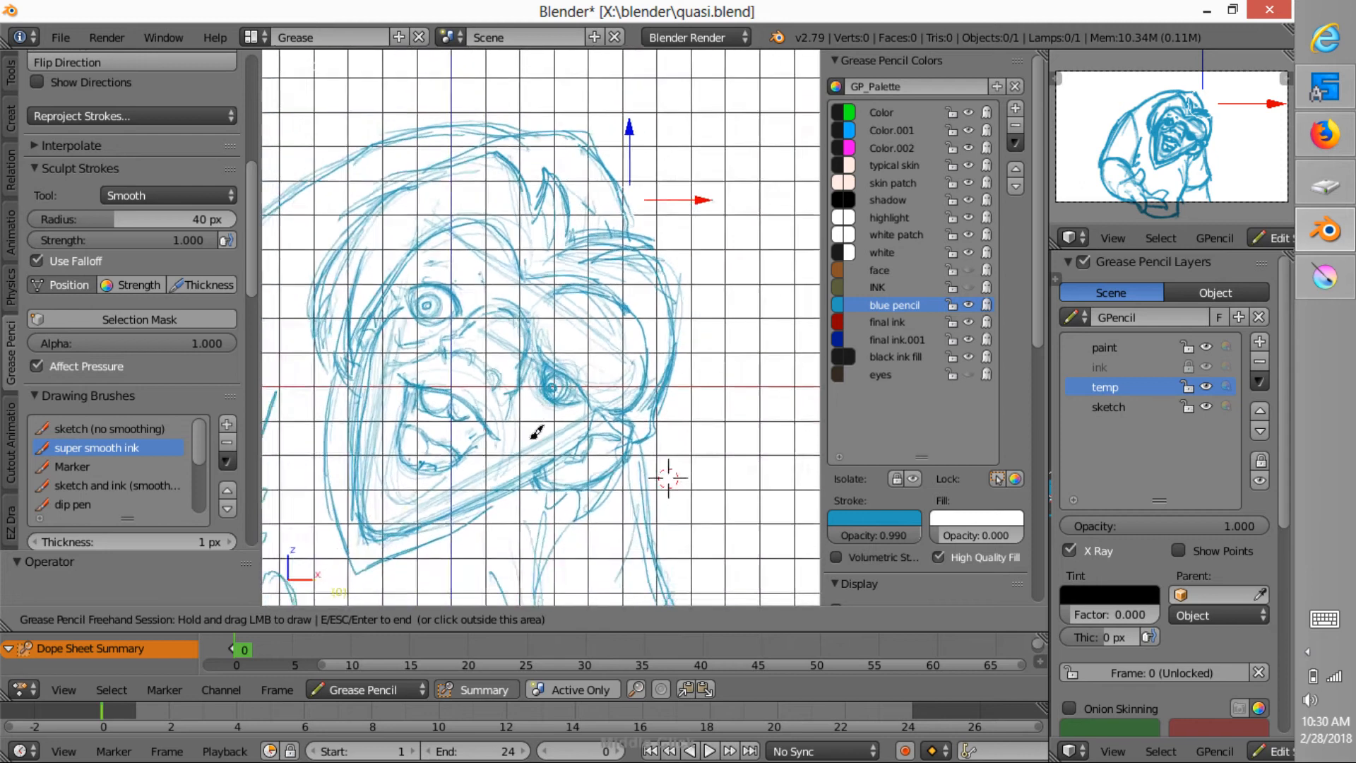
ctrl+middle_drag(482, 554, 519, 501)
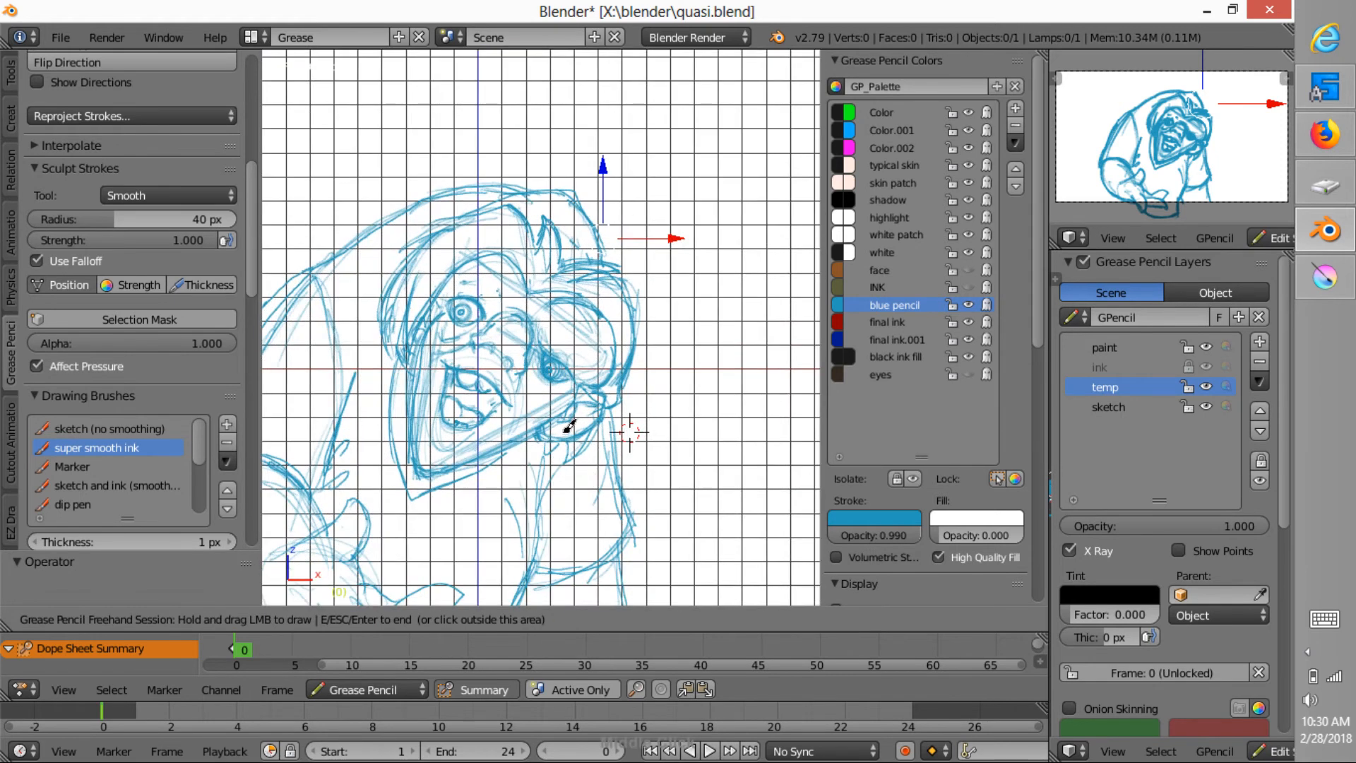
mouse_move(570, 425)
shift+middle_down()
mouse_move(667, 348)
mouse_move(626, 399)
shift+middle_up()
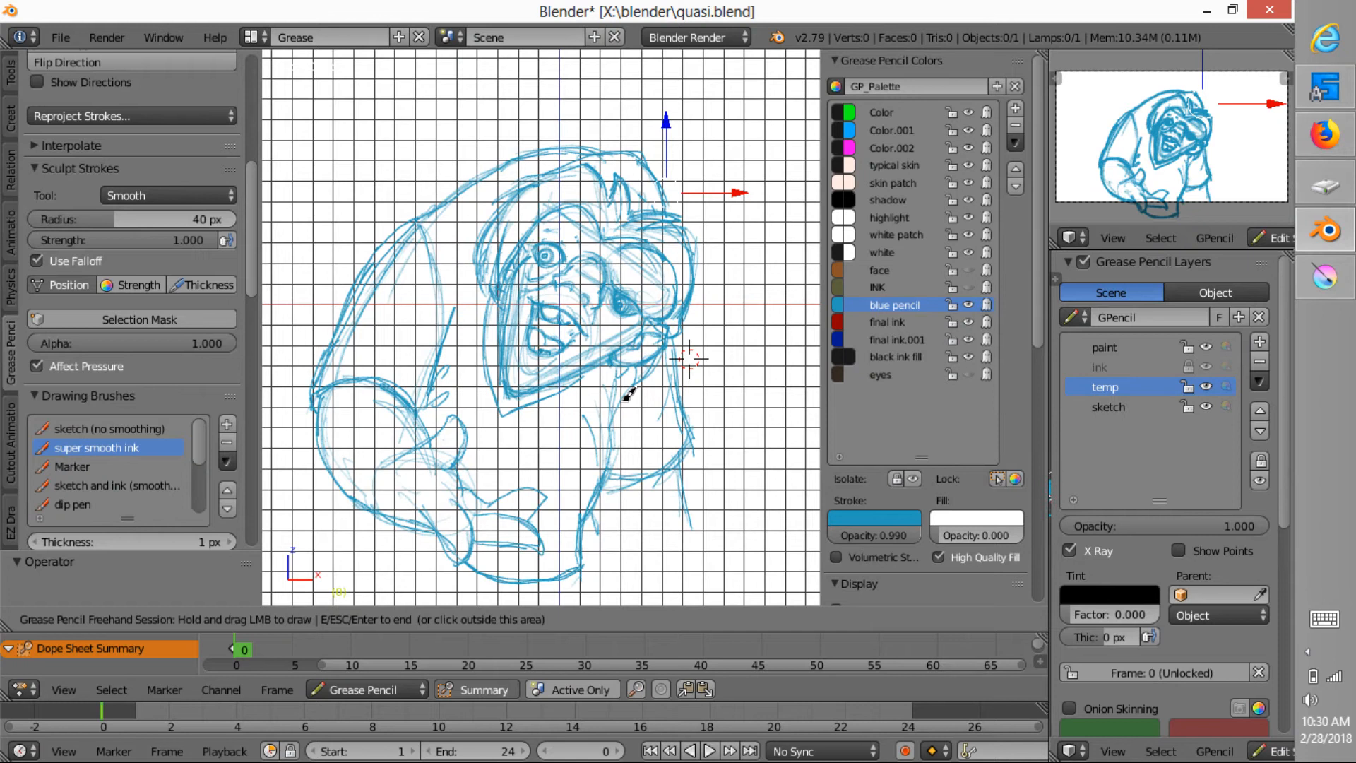
scroll(629, 394, down, 3)
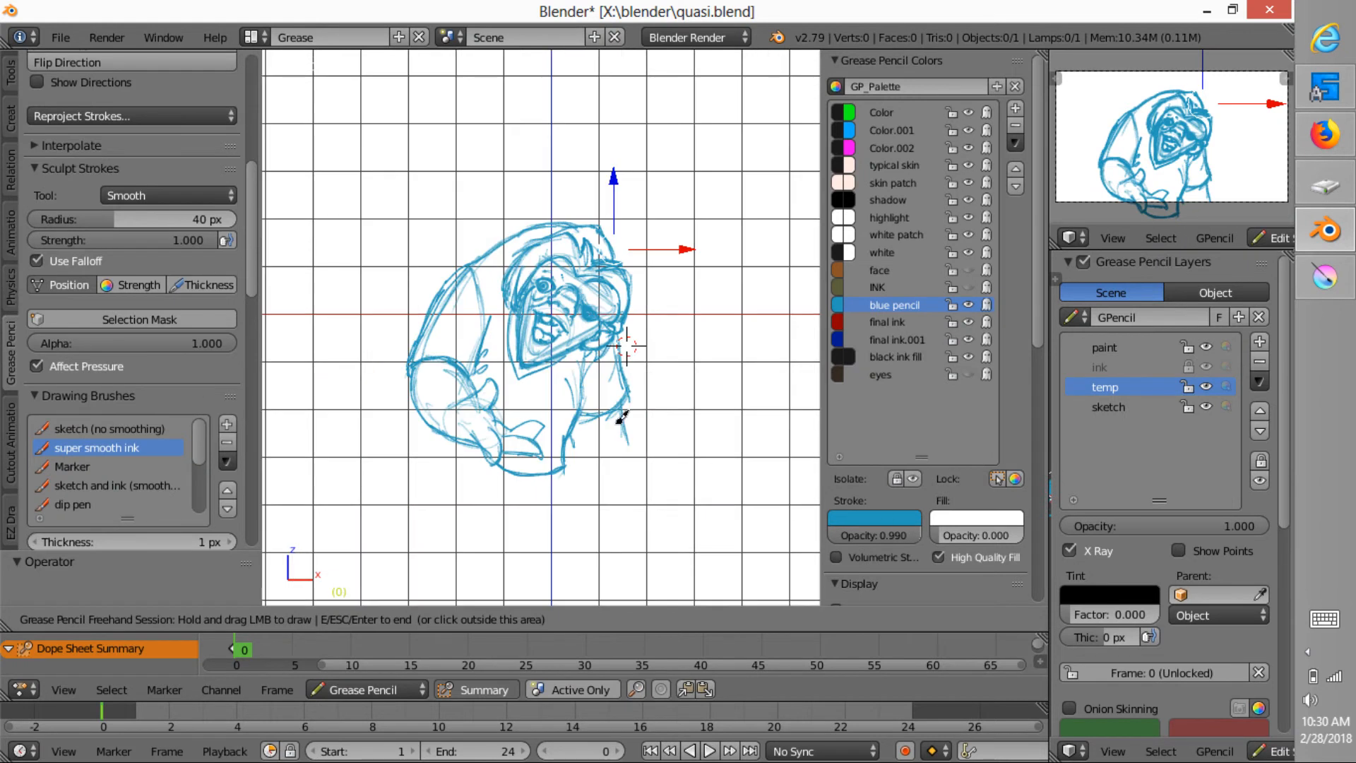
scroll(593, 366, up, 4)
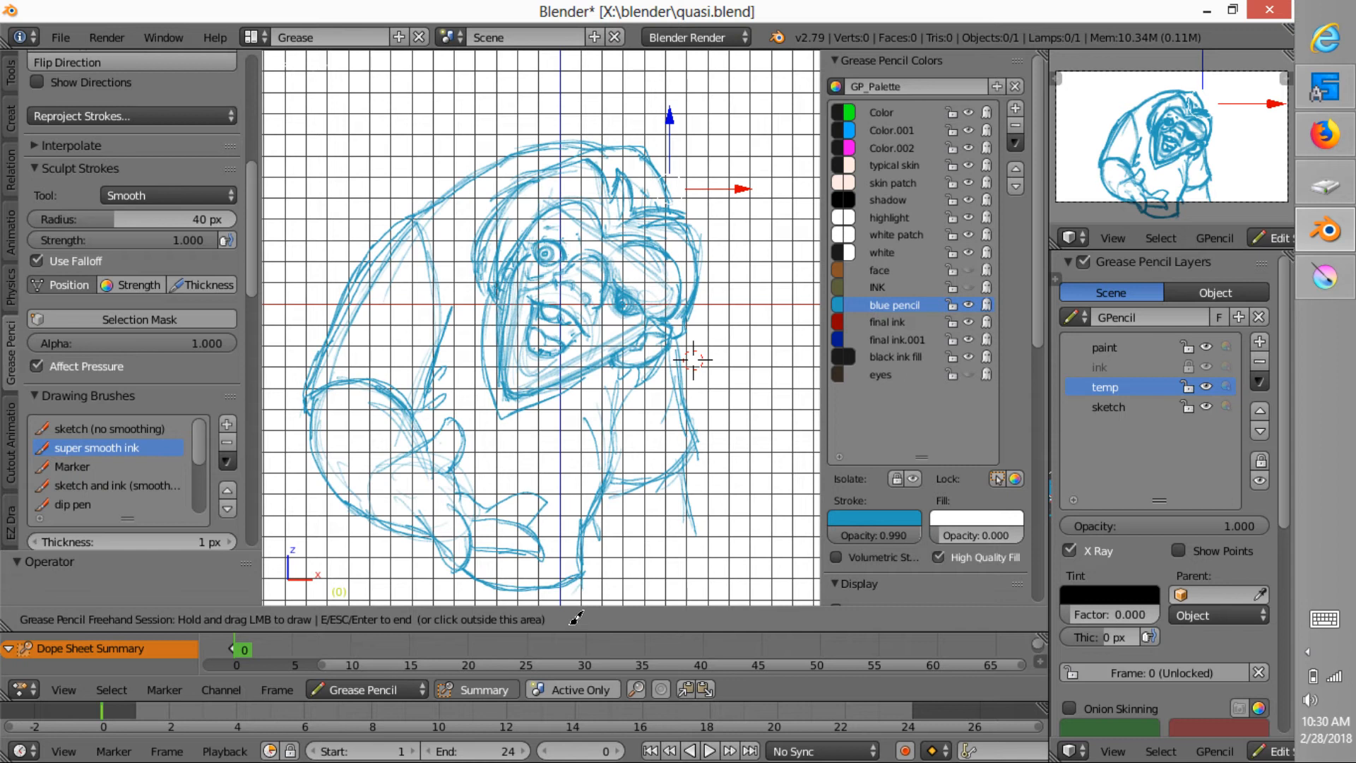
click(909, 535)
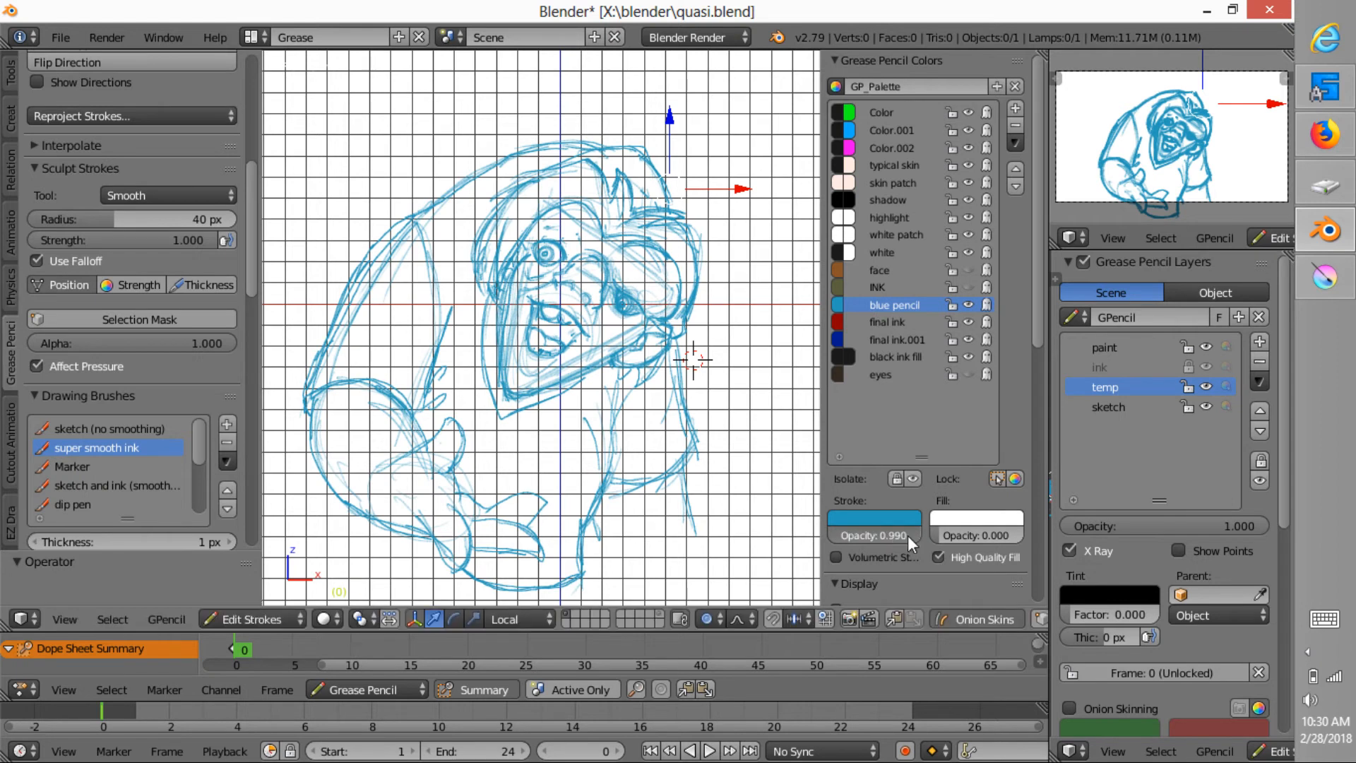
Set the blue pencil's stroke opacity to 0.414 and check the reference image in Firefox before returning to Blender.
mouse_move(909, 535)
mouse_down()
mouse_move(838, 544)
mouse_move(854, 544)
mouse_up()
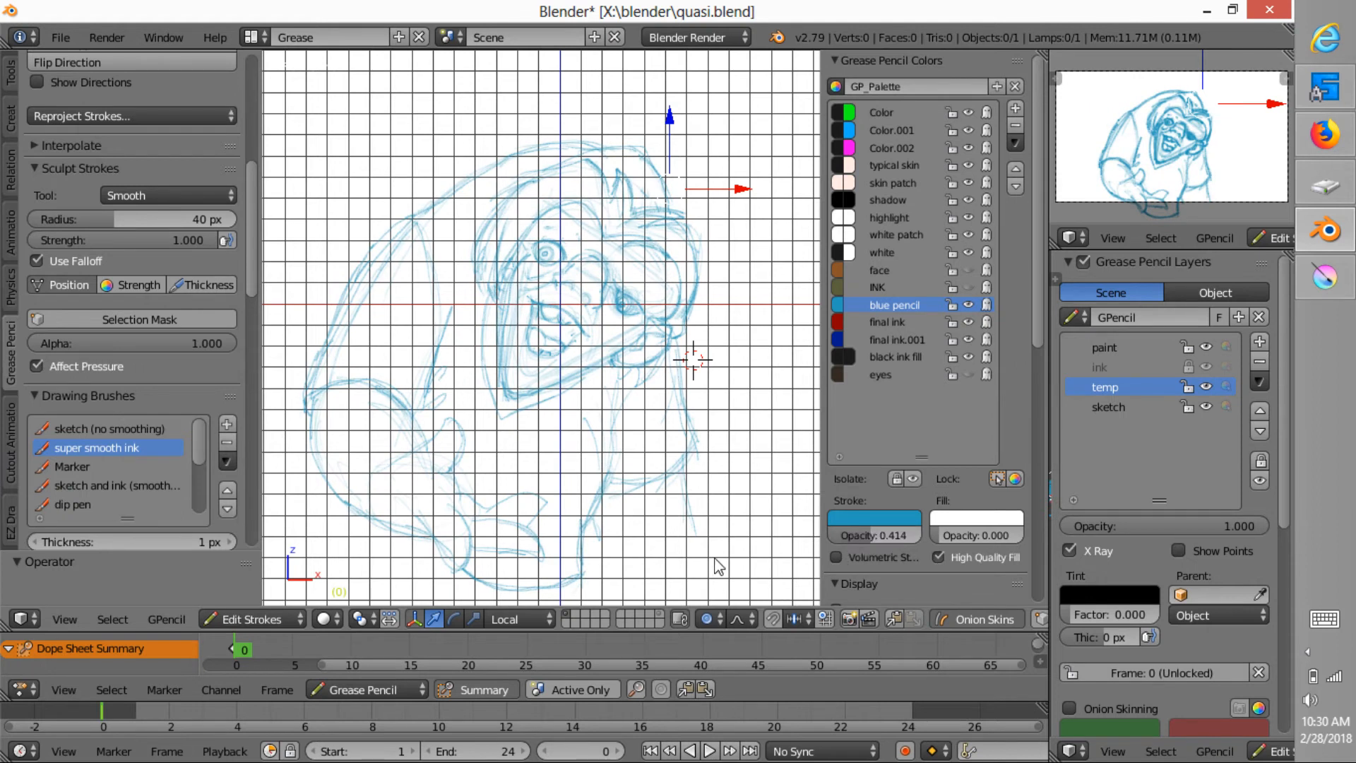
click(1326, 135)
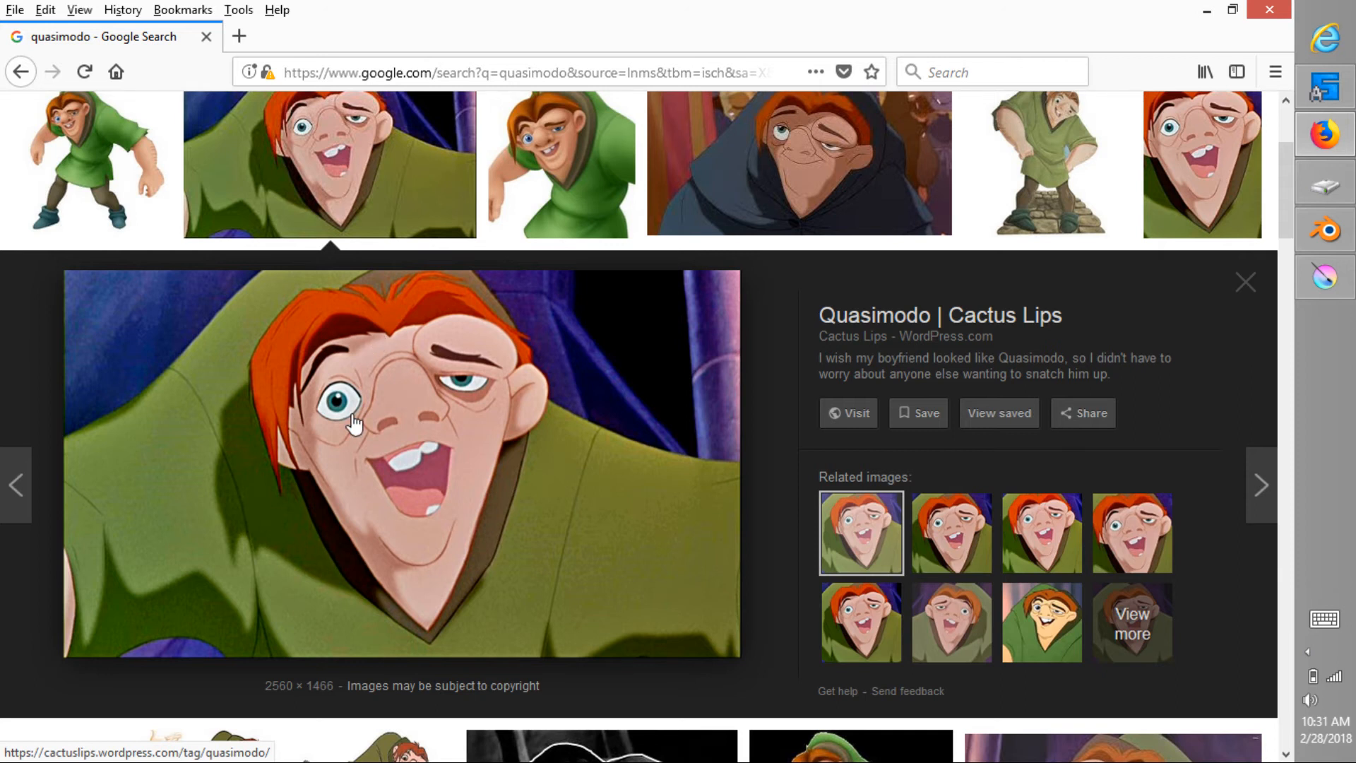
click(1328, 238)
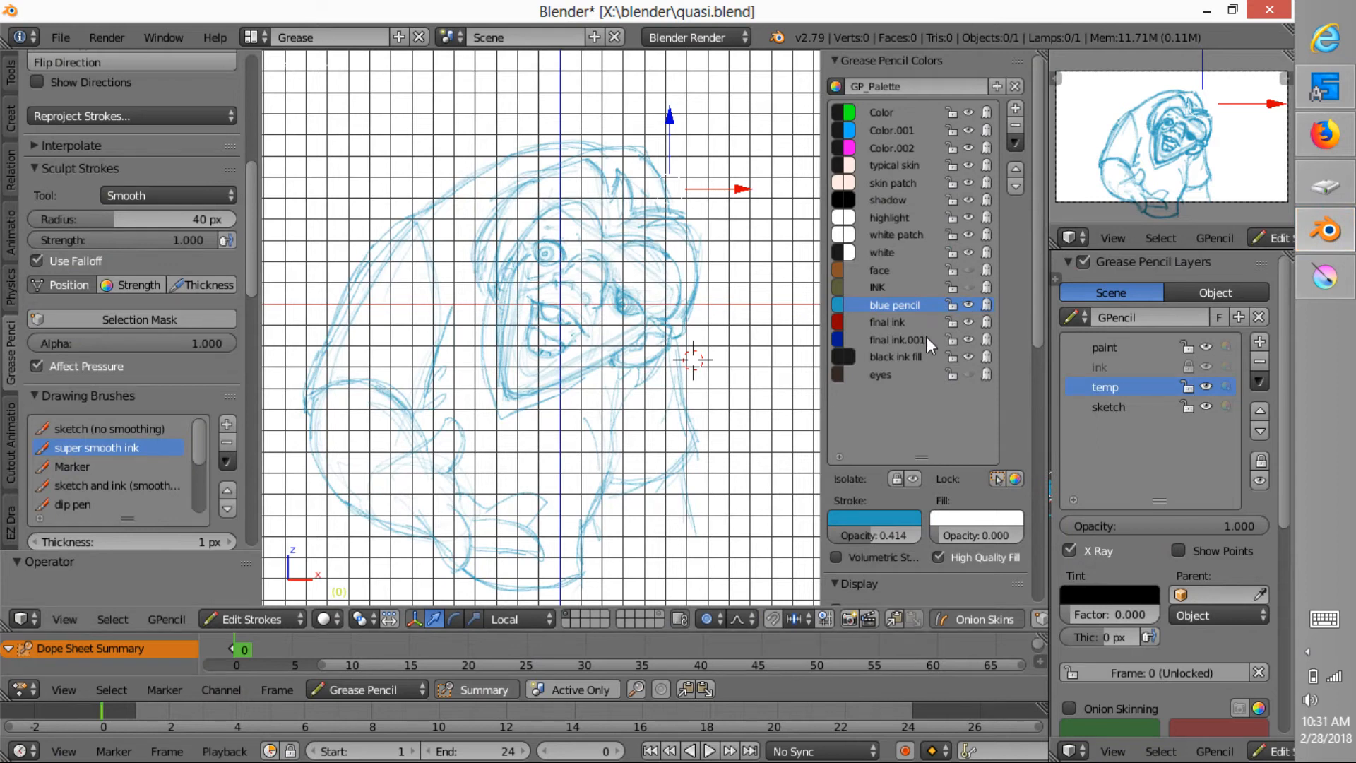
Make the strokes of the "eyes" and "face" palette colors visible over the faded sketch.
click(968, 375)
scroll(648, 346, up, 4)
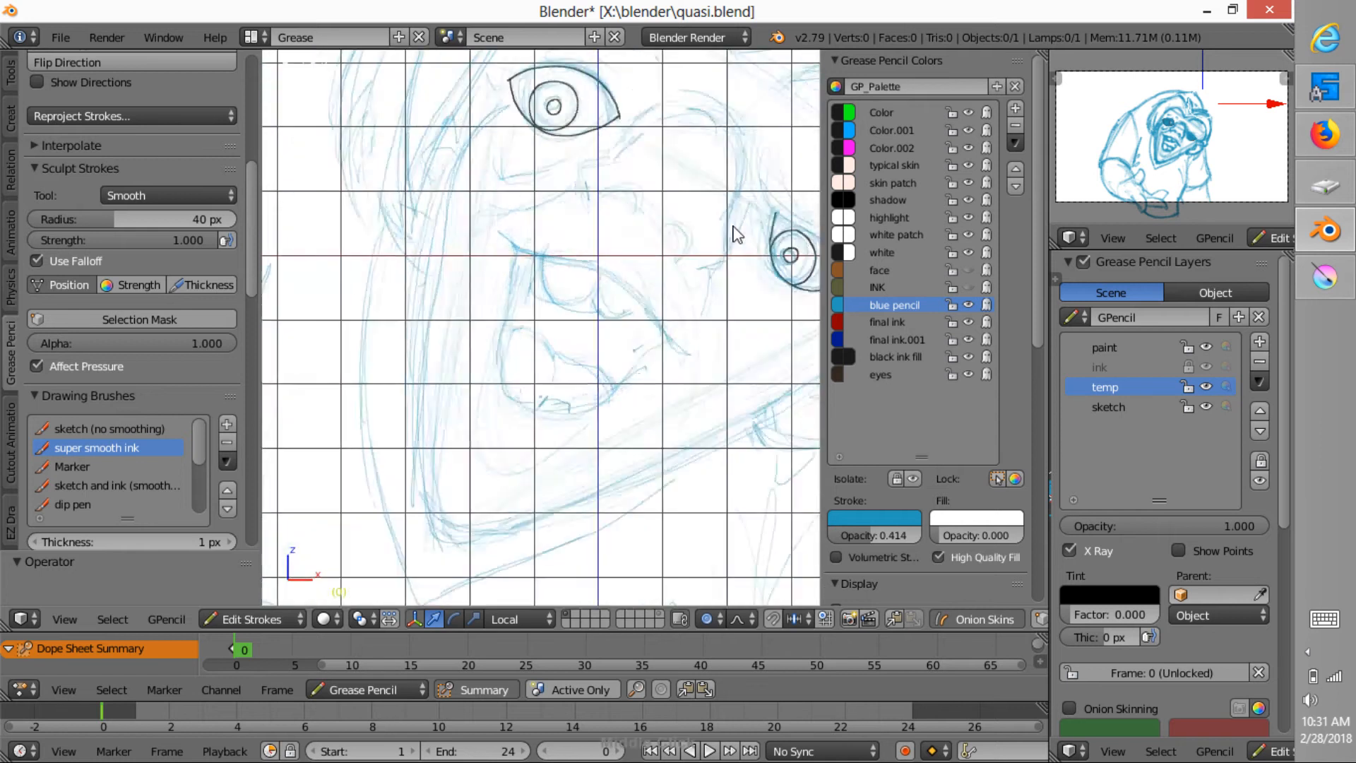
shift+middle_drag(717, 239, 600, 358)
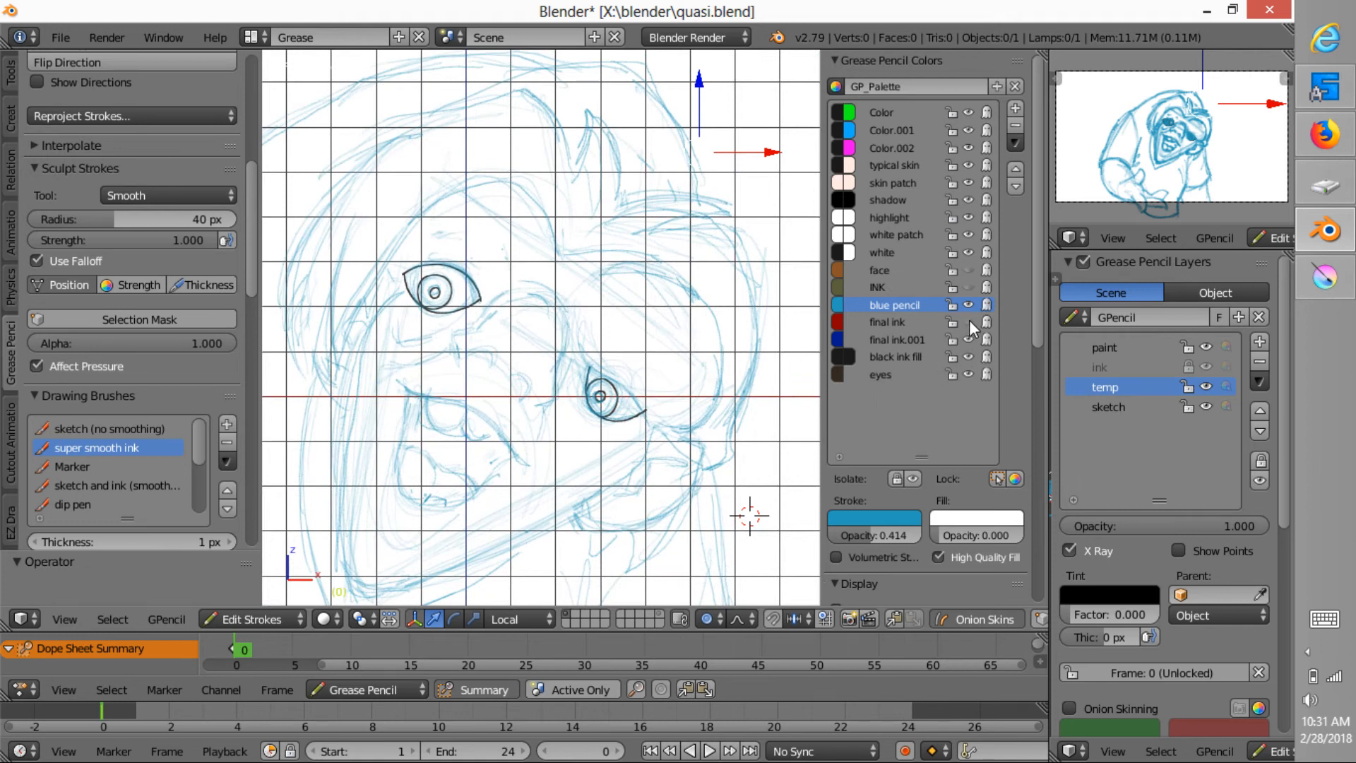
click(968, 270)
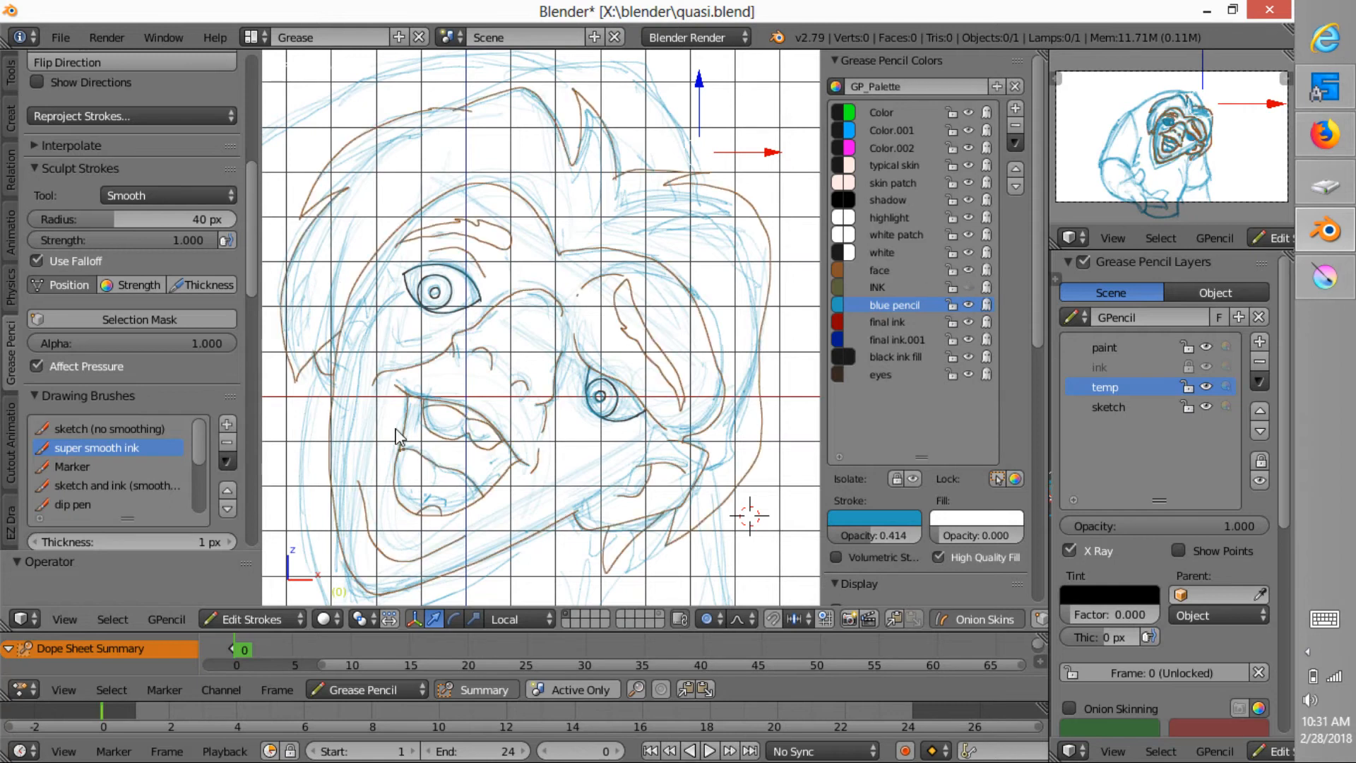
Reshape the outer curve of the swollen brow's face line with smooth proportional falloff of size 0.14, and smooth the stroke.
right_click(712, 340)
key(g)
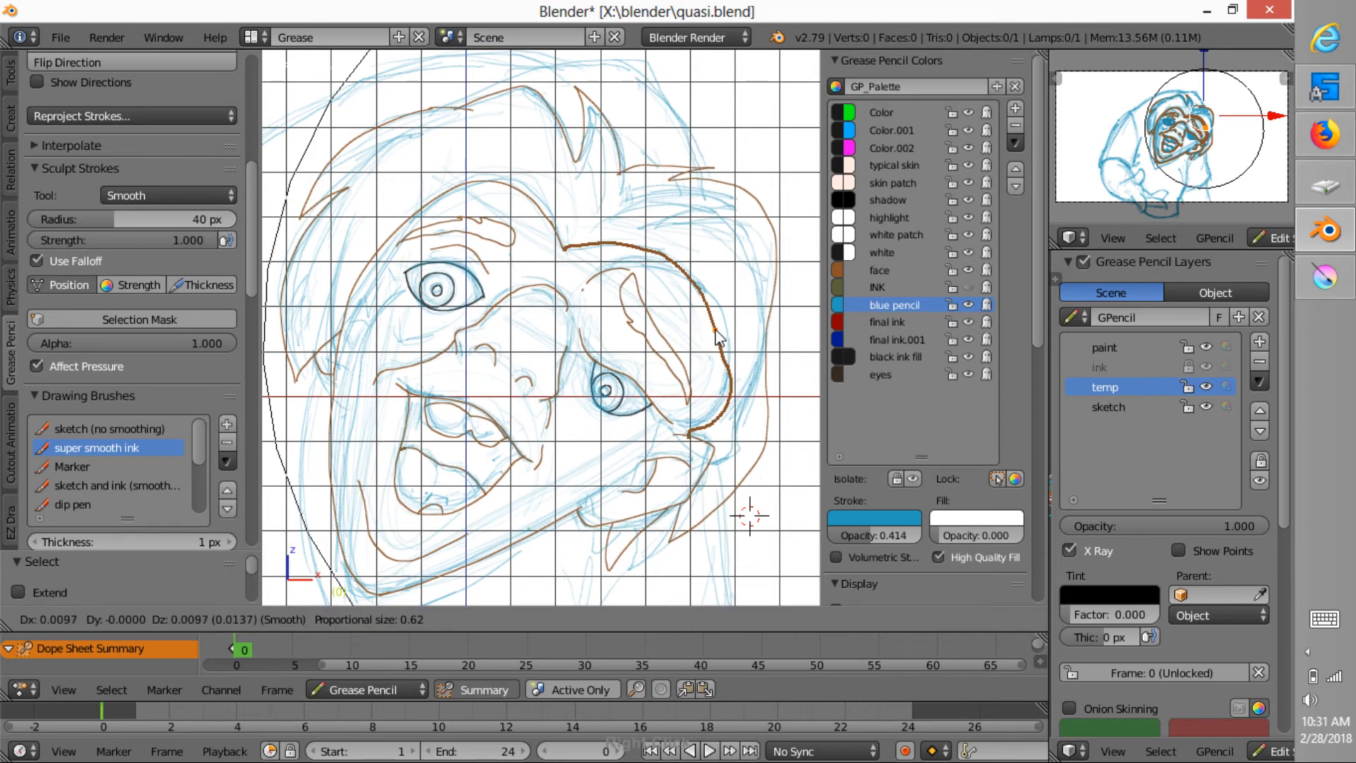
scroll(727, 325, down, 3)
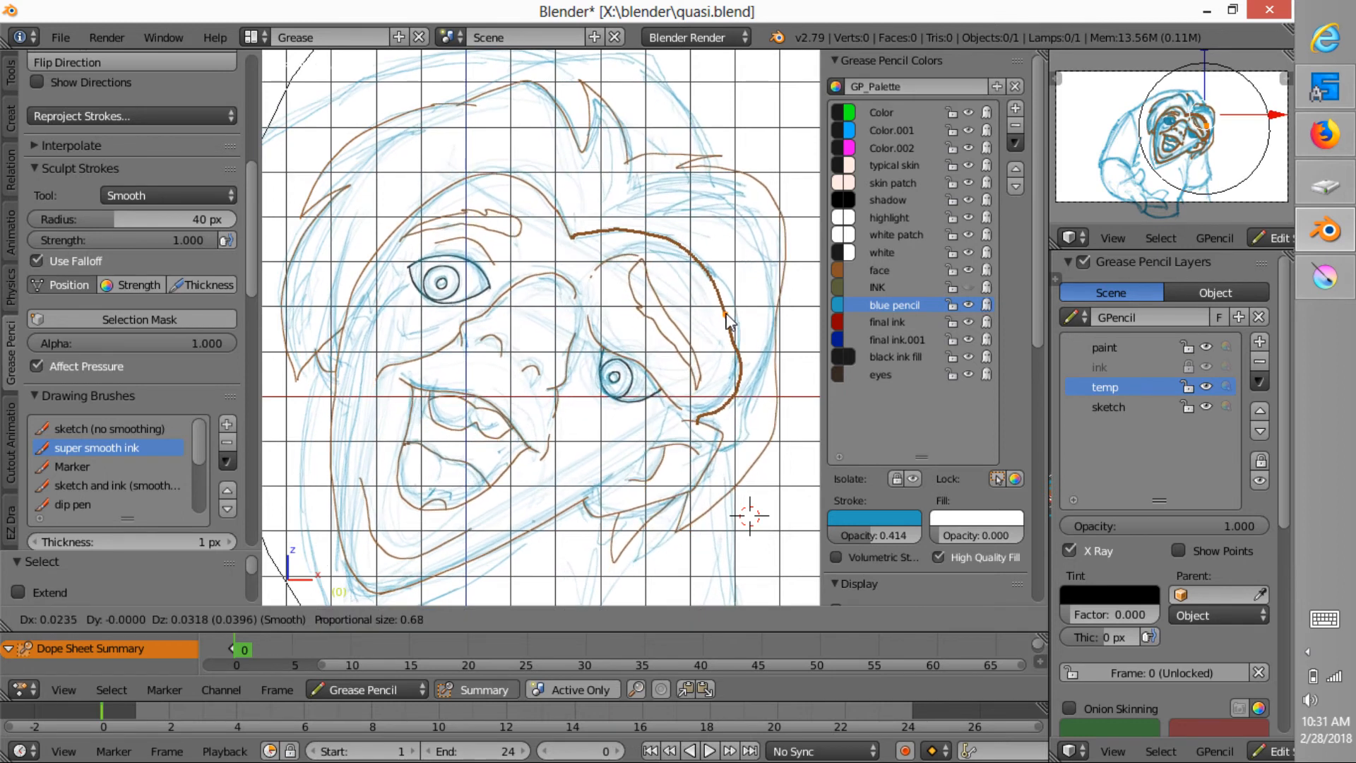
scroll(728, 320, up, 17)
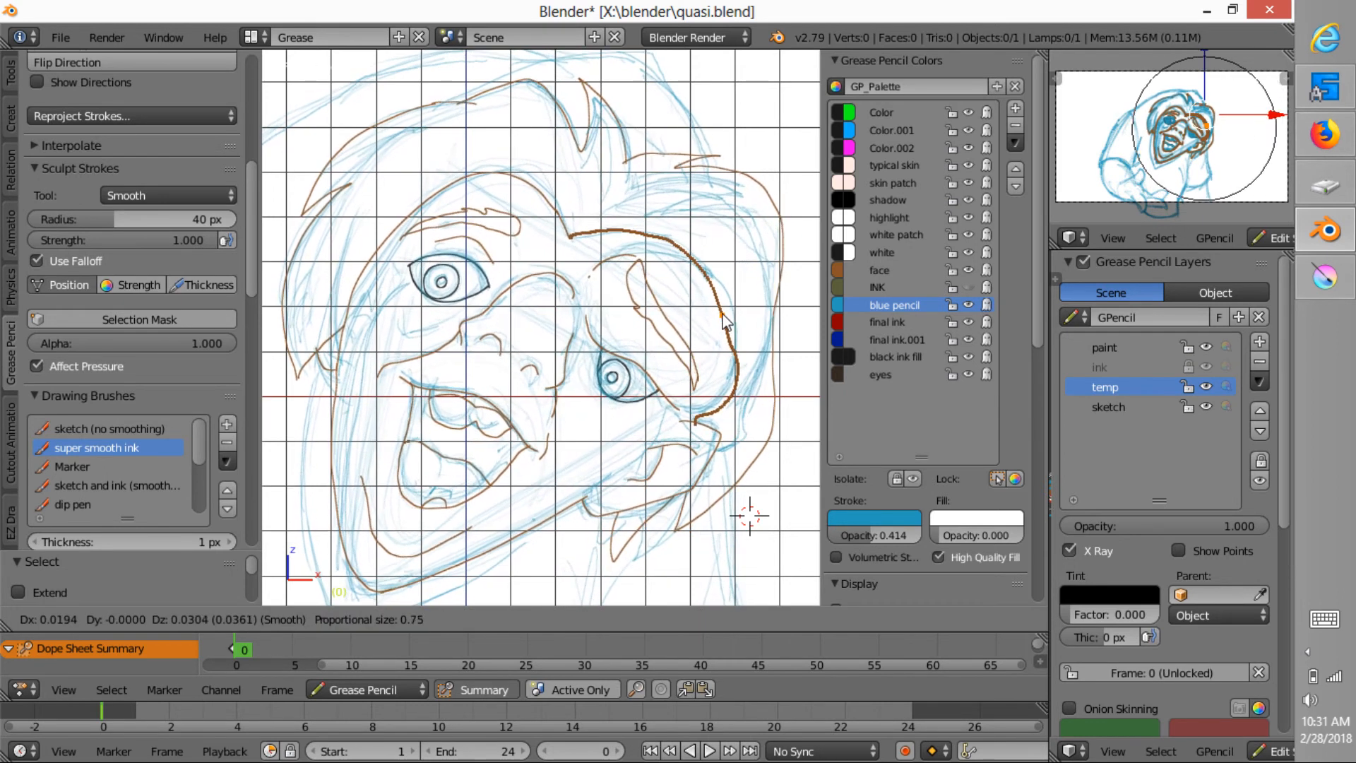
scroll(724, 322, up, 4)
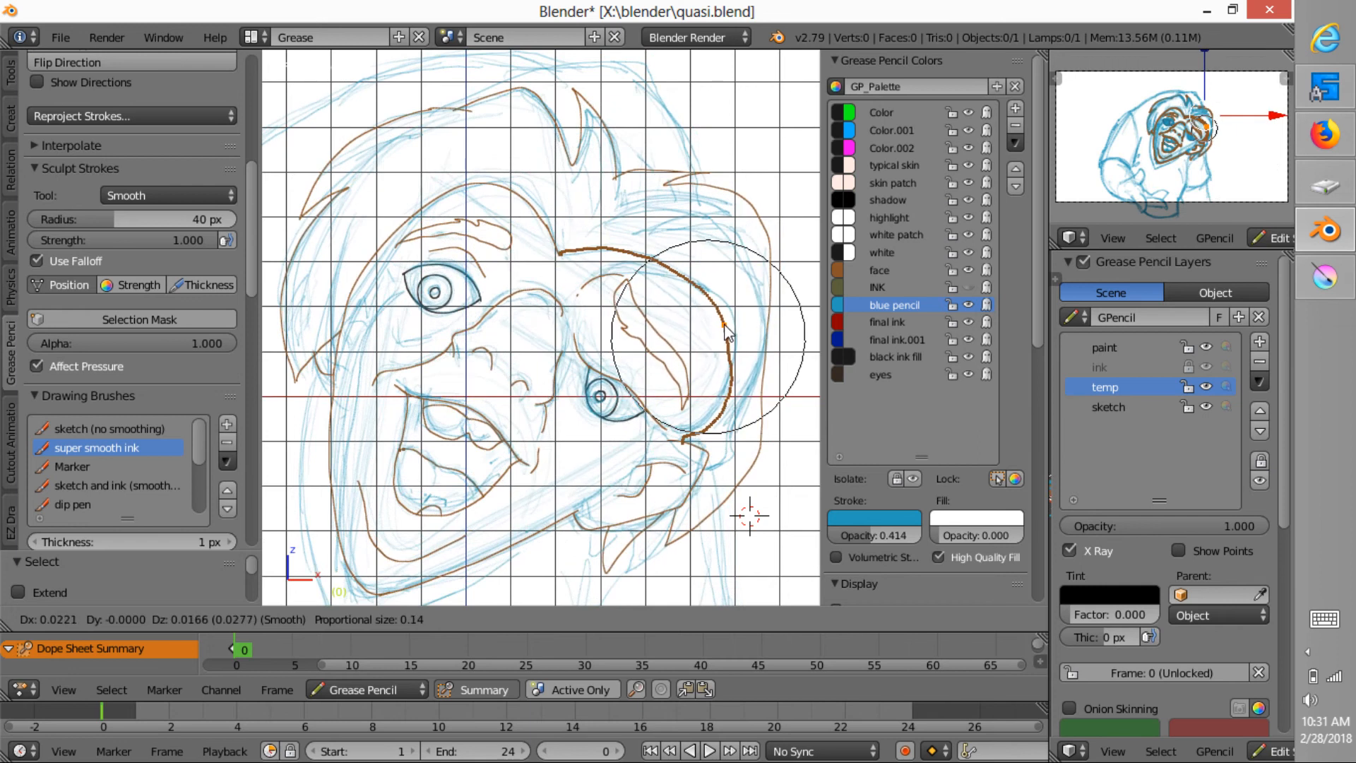
click(703, 298)
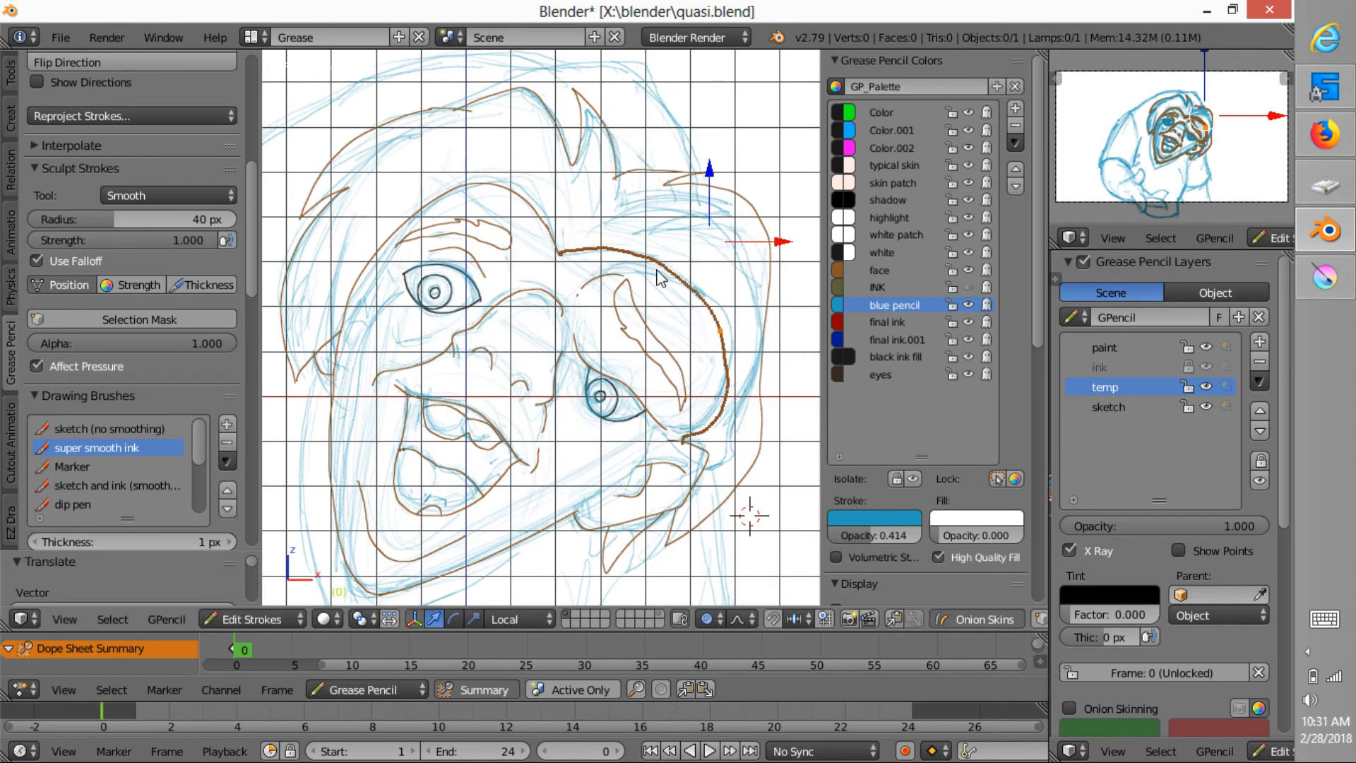
key(e)
mouse_move(711, 302)
mouse_down()
mouse_move(728, 339)
mouse_move(724, 321)
mouse_up()
click(724, 325)
Lock the blue pencil color against editing so only the brown brow line can be selected.
right_click(722, 329)
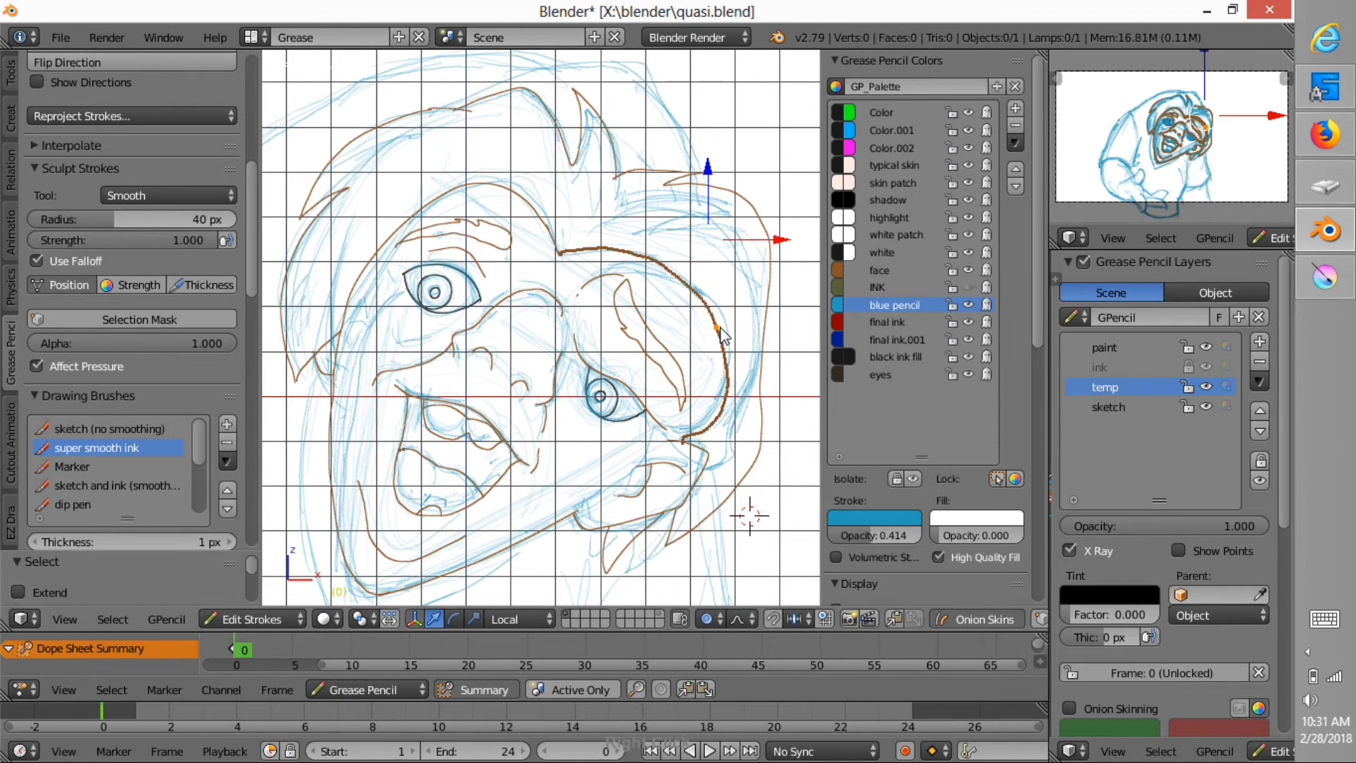
right_click(725, 329)
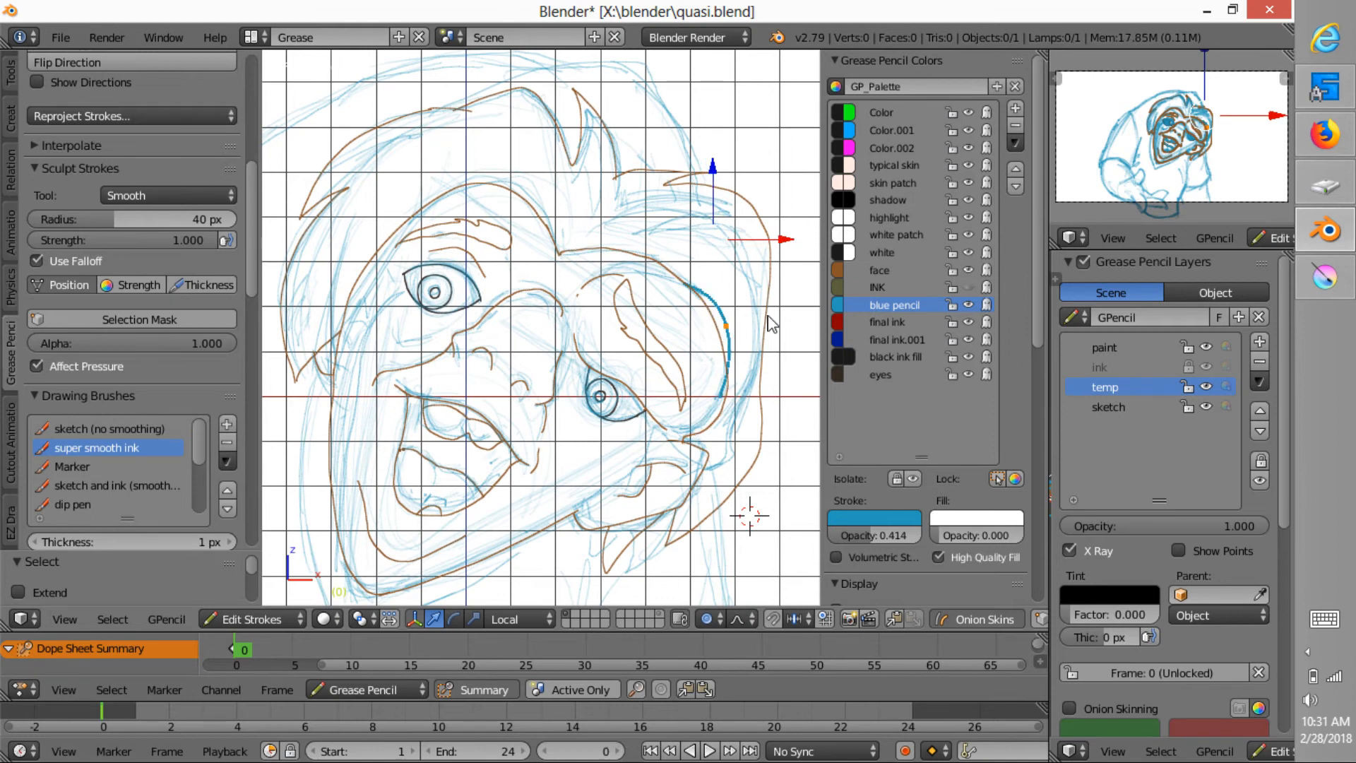
click(952, 309)
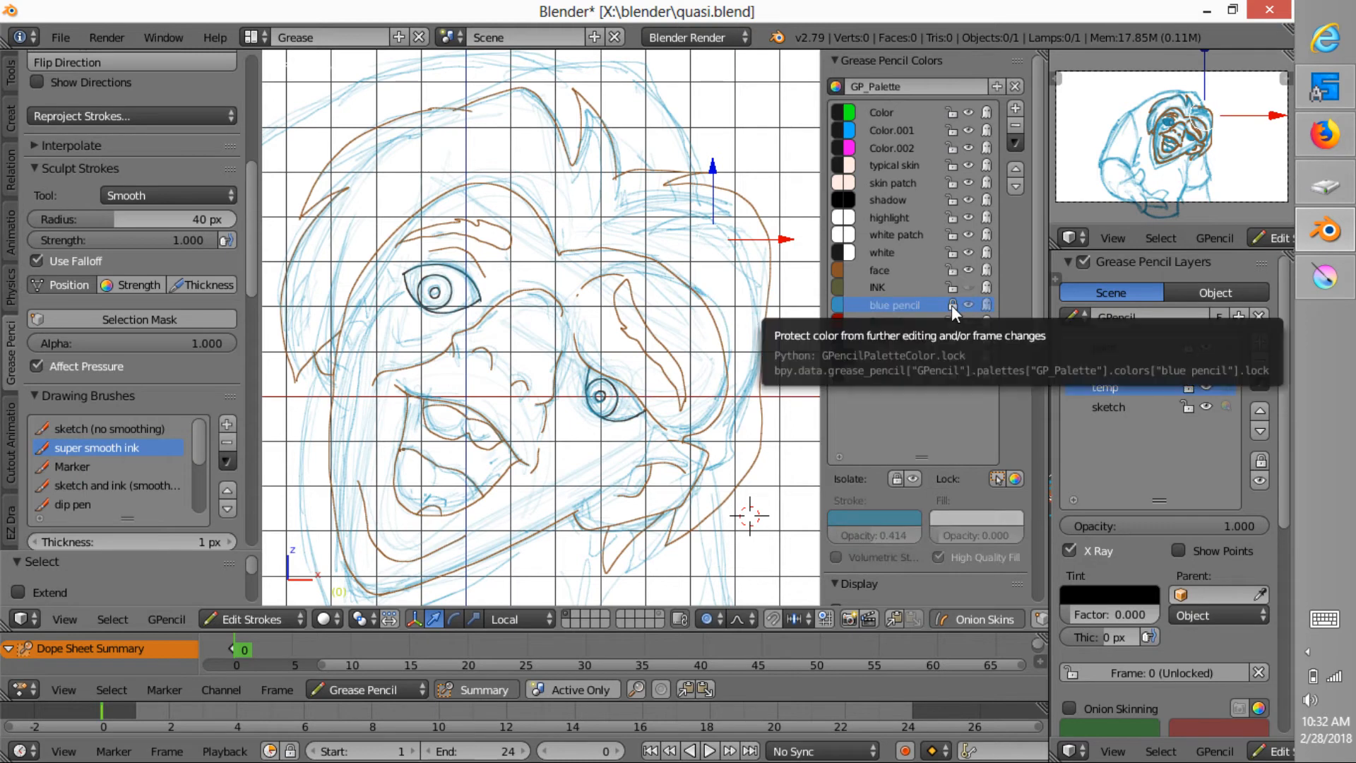
Shift the outermost part of the swollen brow's brown curve slightly outward.
right_click(719, 319)
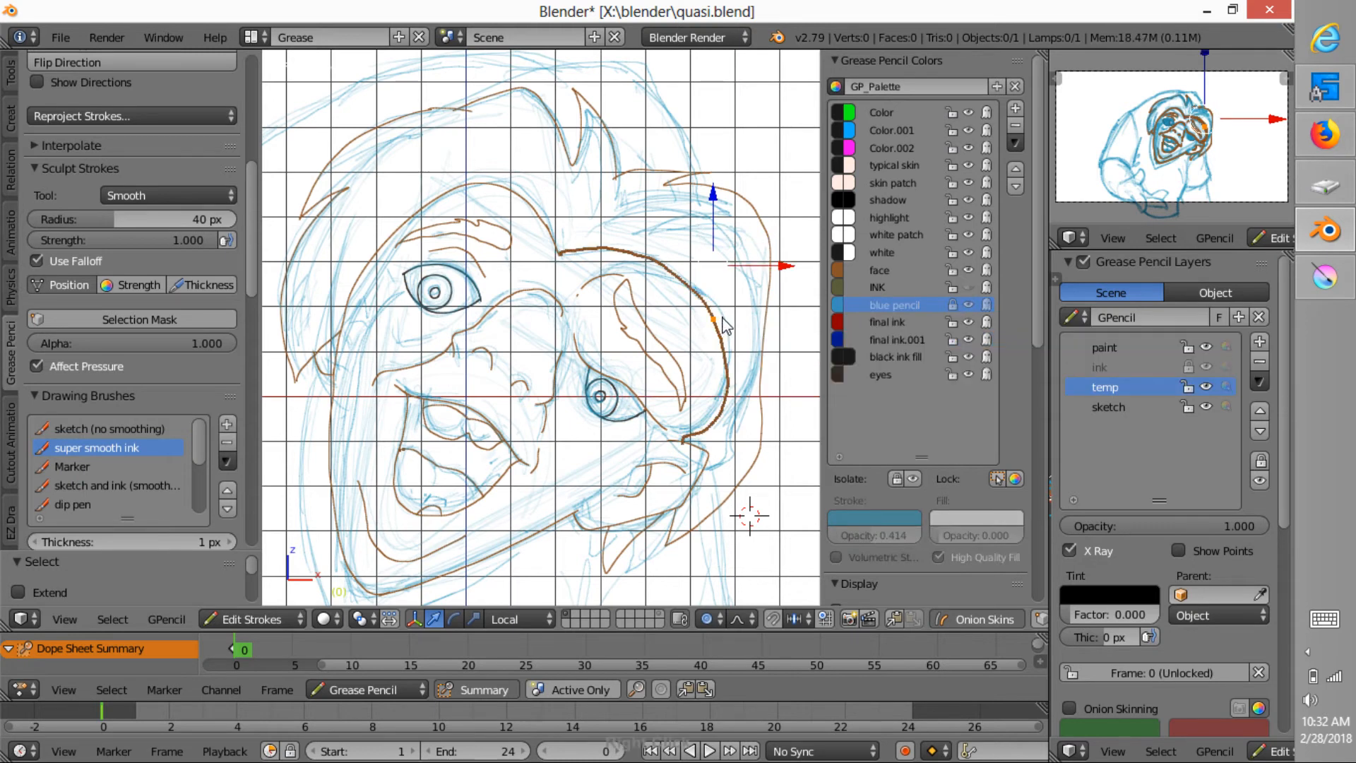
key(g)
click(722, 325)
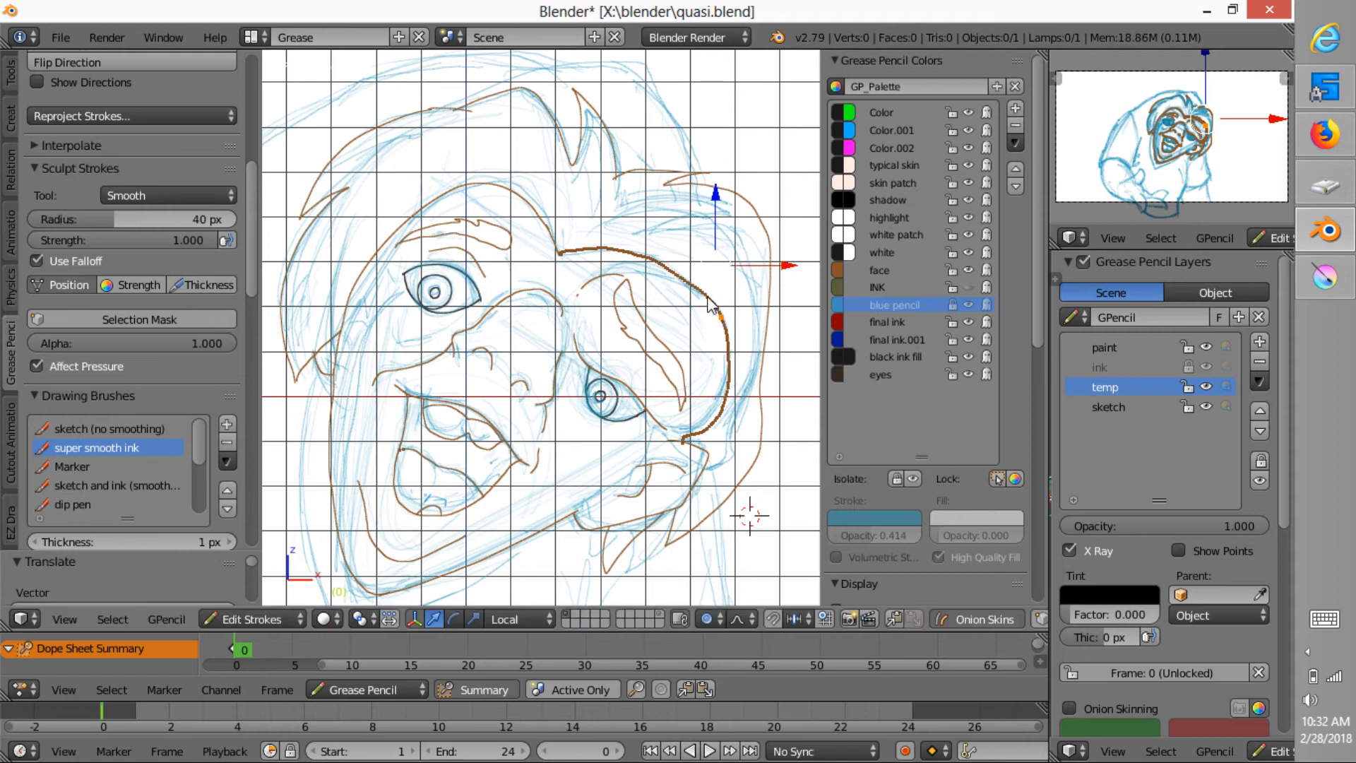
Raise the upper bend of the swollen brow's curve with smooth proportional falloff, and smooth the stroke along its outer side.
right_click(686, 281)
key(g)
right_click(689, 277)
right_click(689, 277)
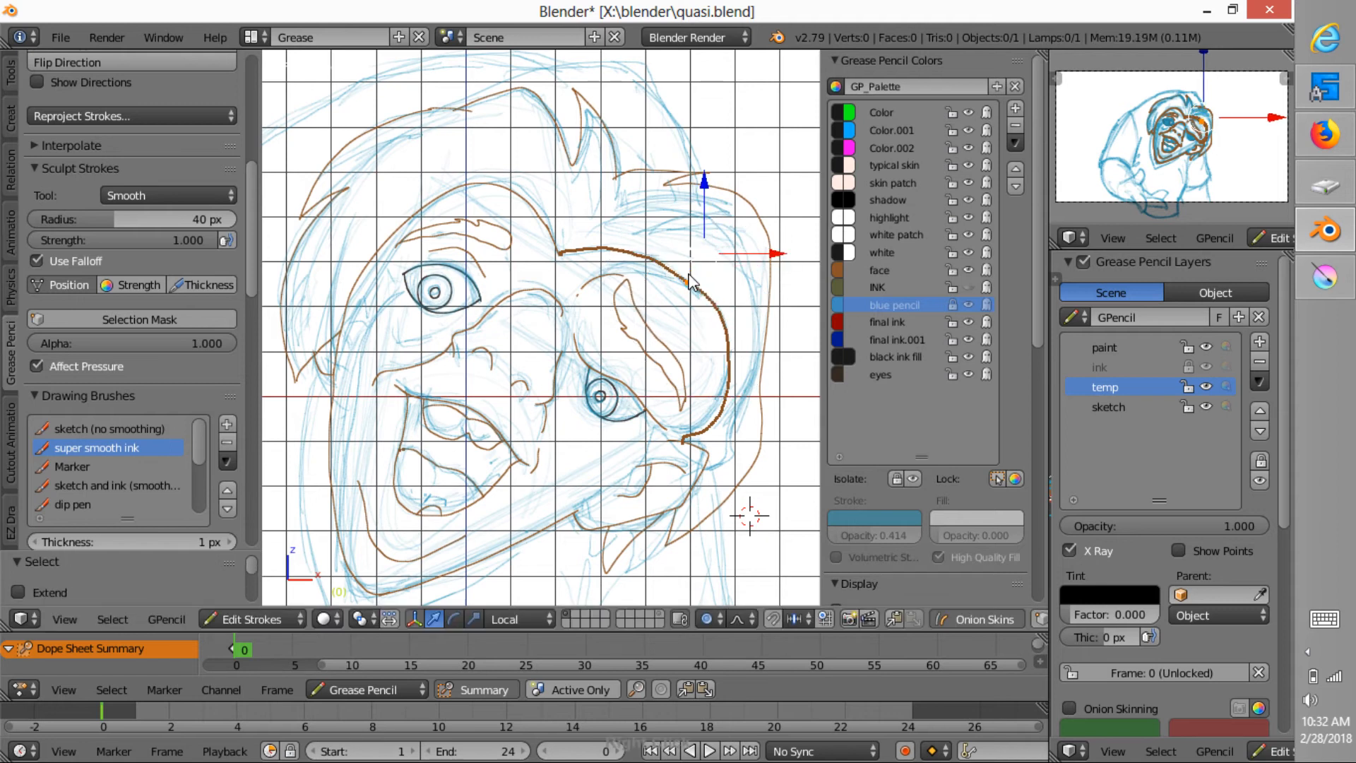
right_click(688, 283)
key(g)
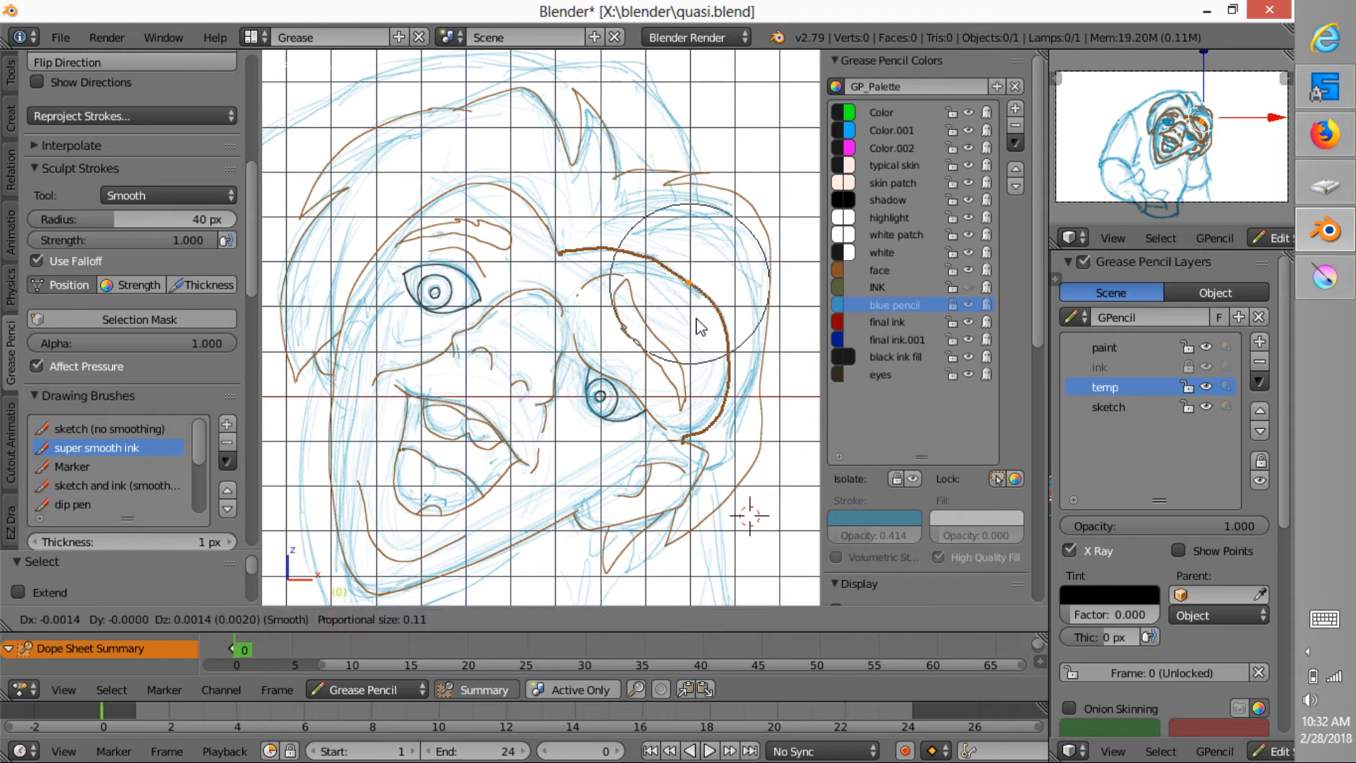
click(703, 318)
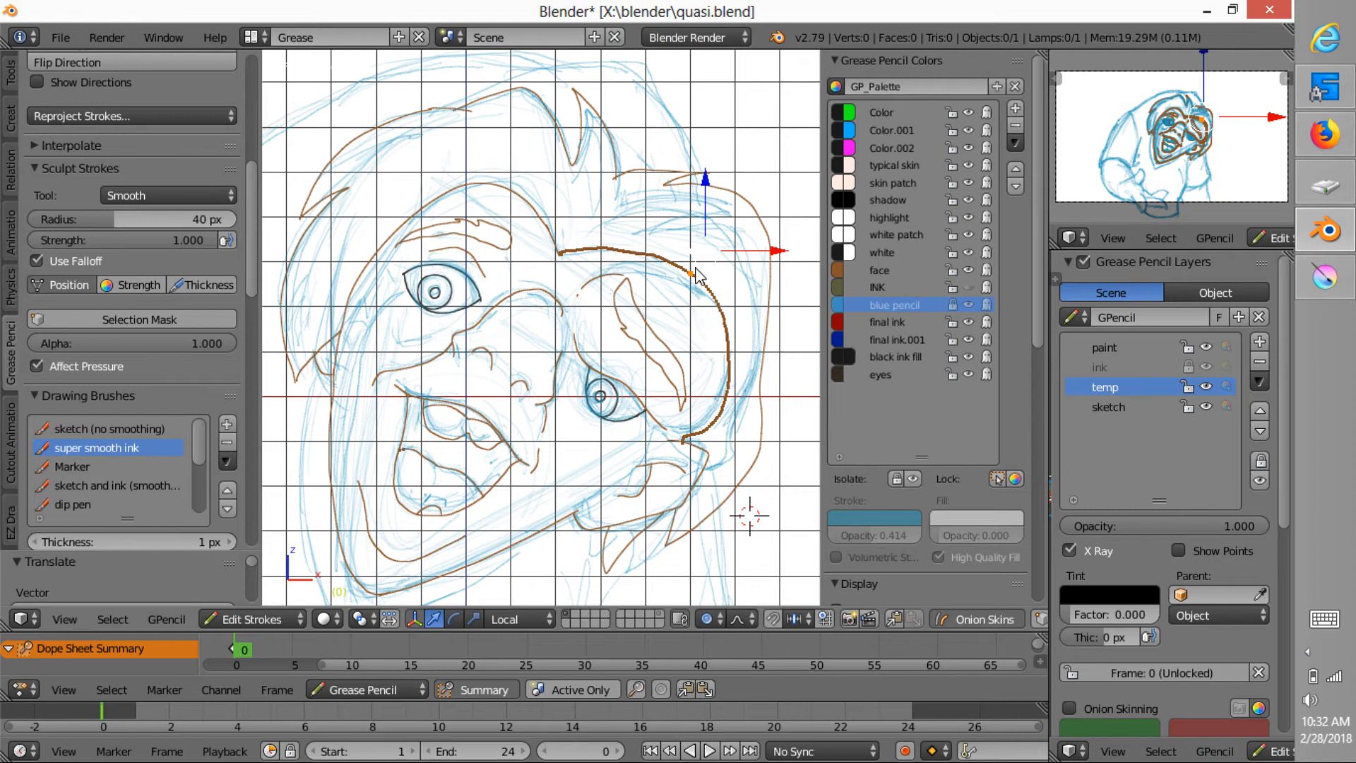
key(e)
mouse_move(655, 258)
mouse_down()
mouse_move(734, 343)
mouse_move(742, 388)
mouse_up()
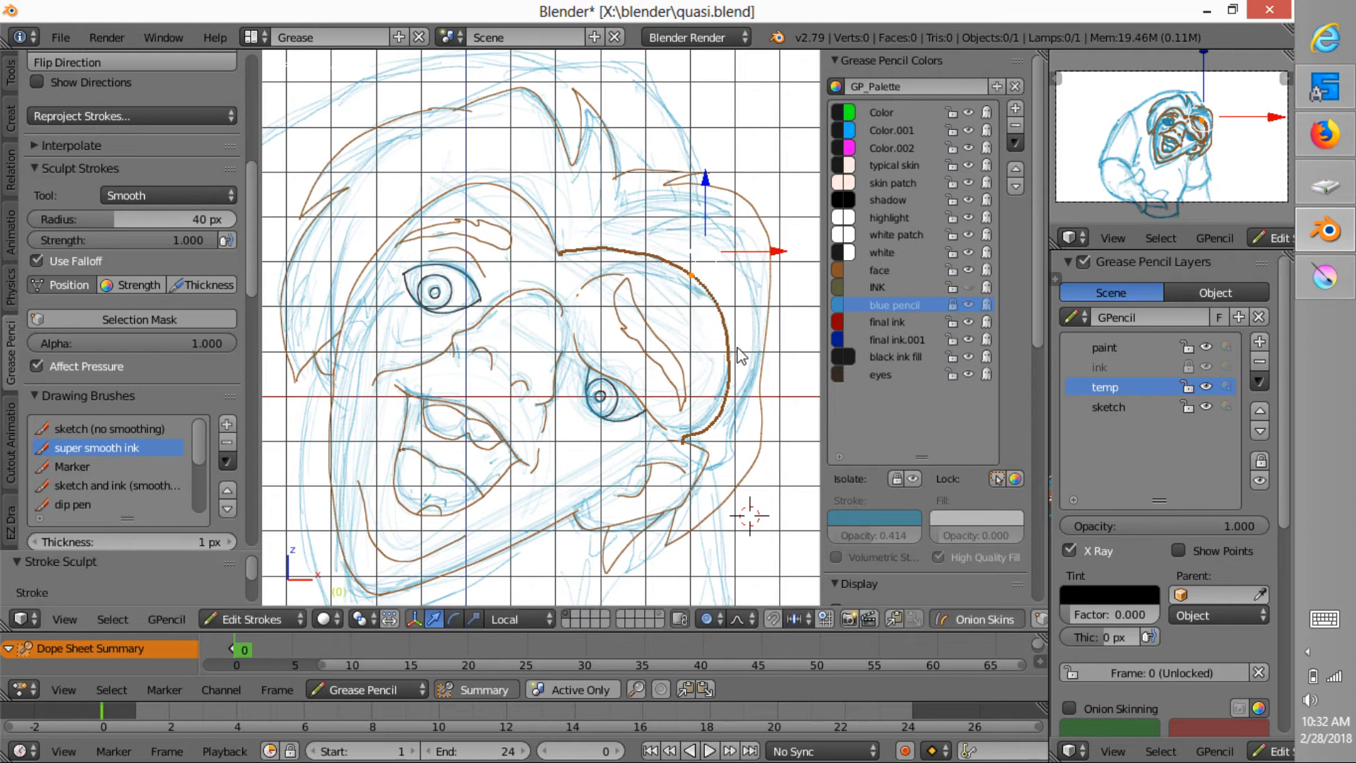
Show the INK color's strokes, hide the blue pencil sketch, and deselect all strokes.
scroll(720, 375, down, 4)
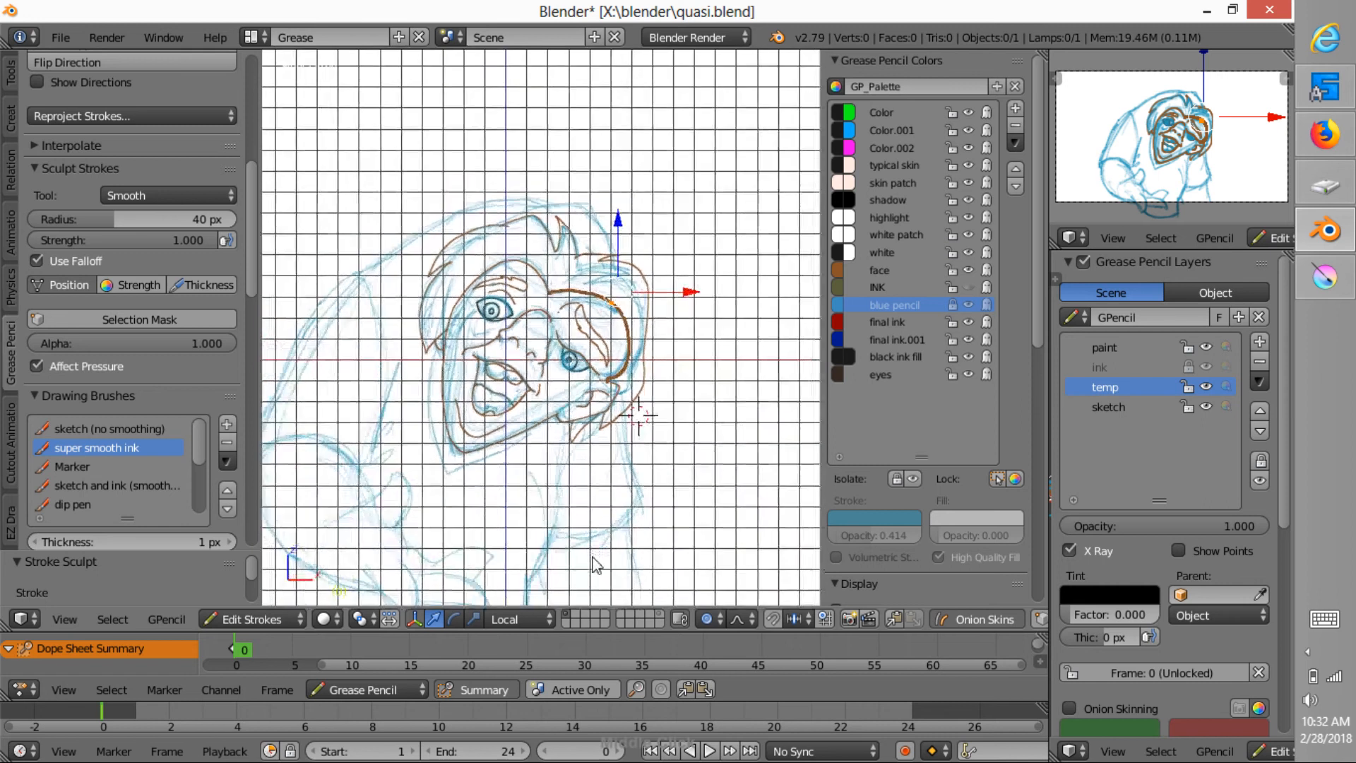
scroll(591, 563, up, 5)
scroll(698, 335, down, 3)
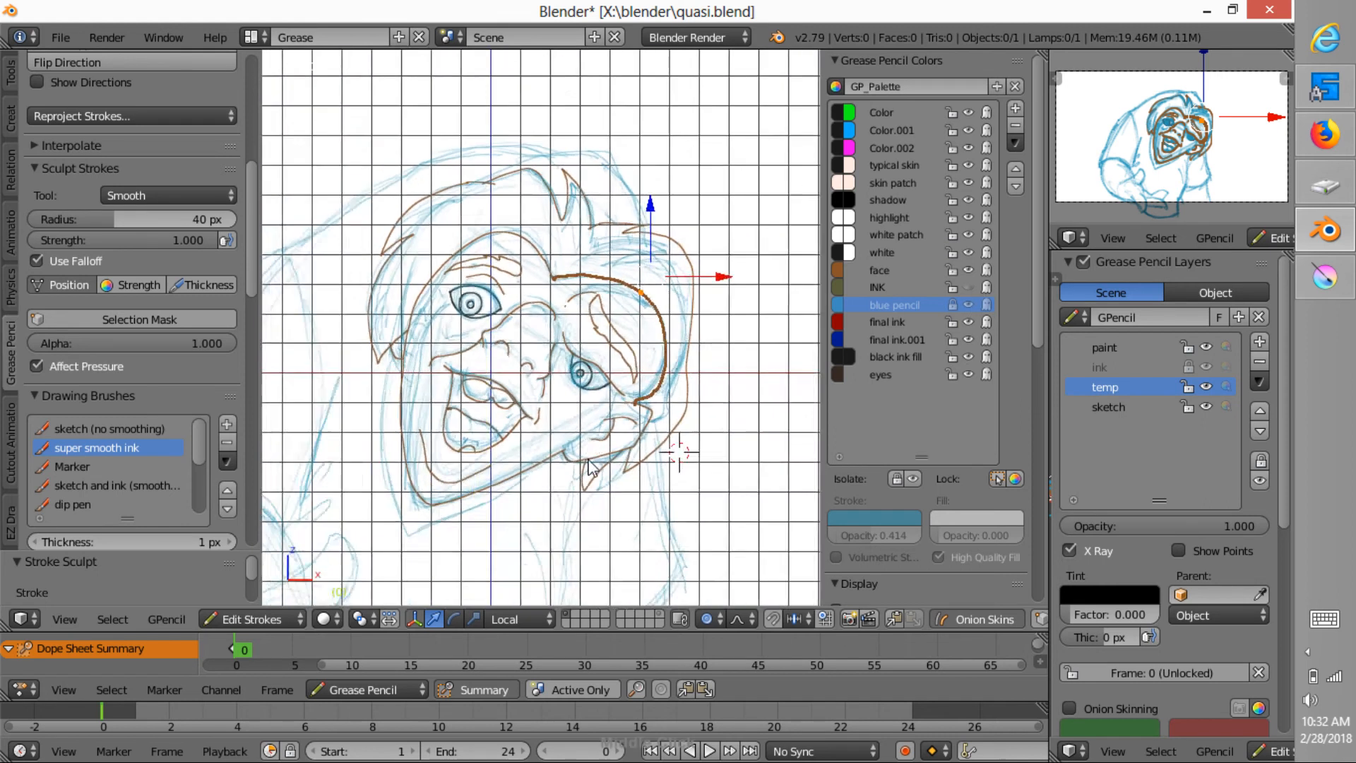
scroll(651, 347, down, 3)
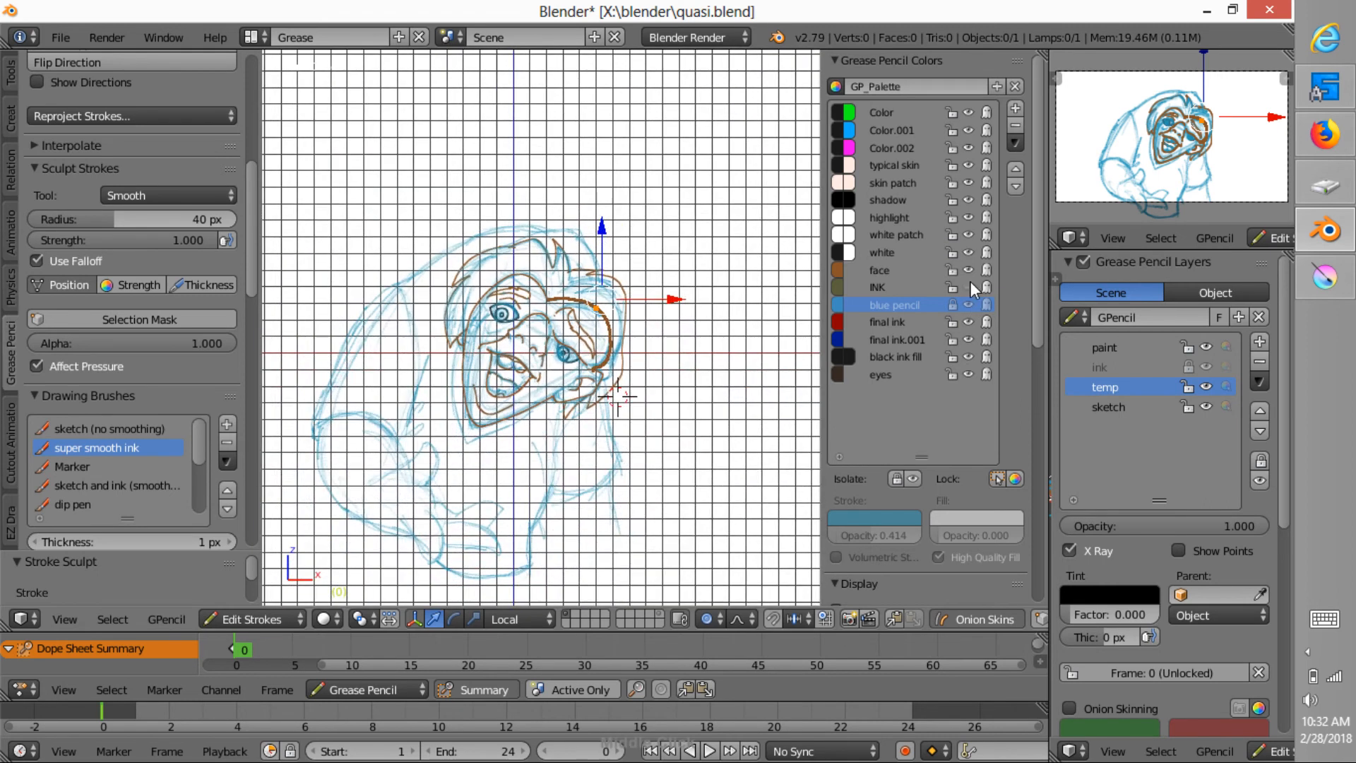
click(968, 289)
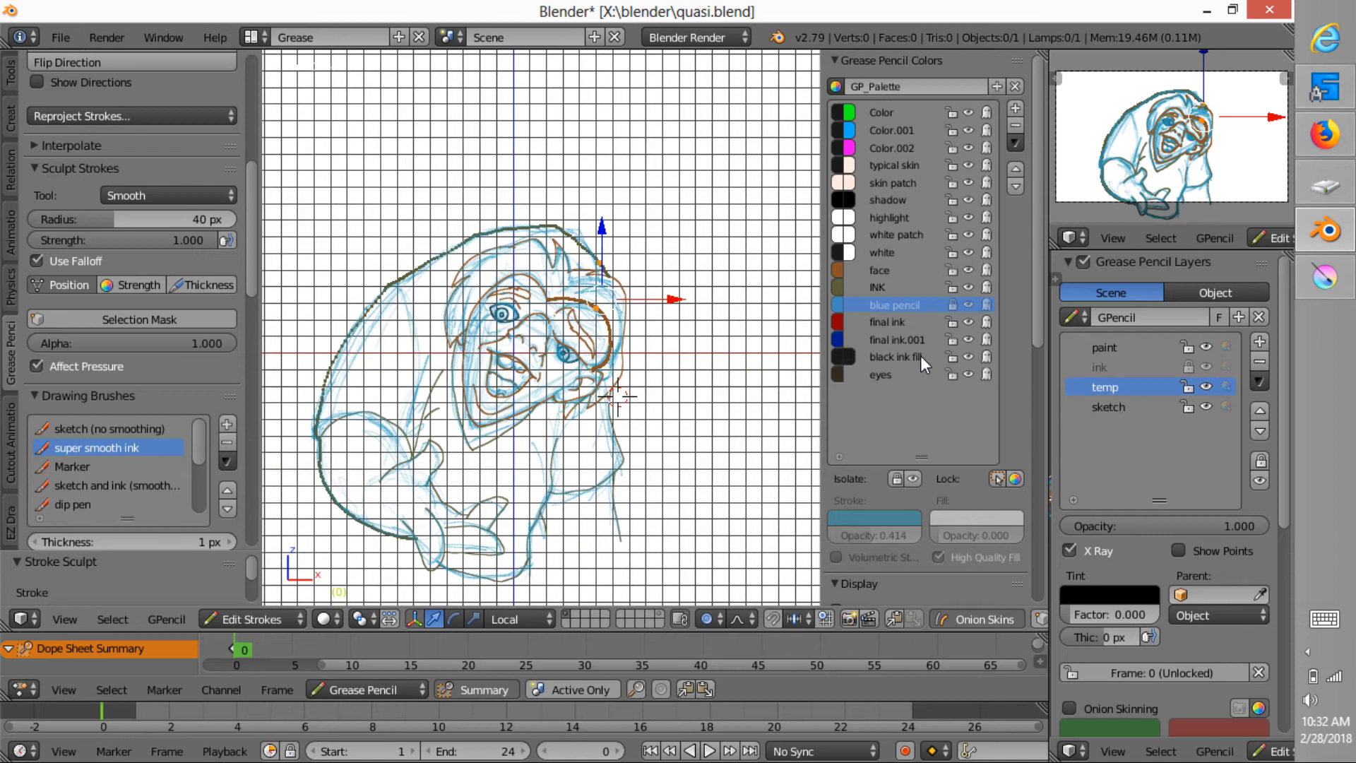
click(968, 305)
key(a)
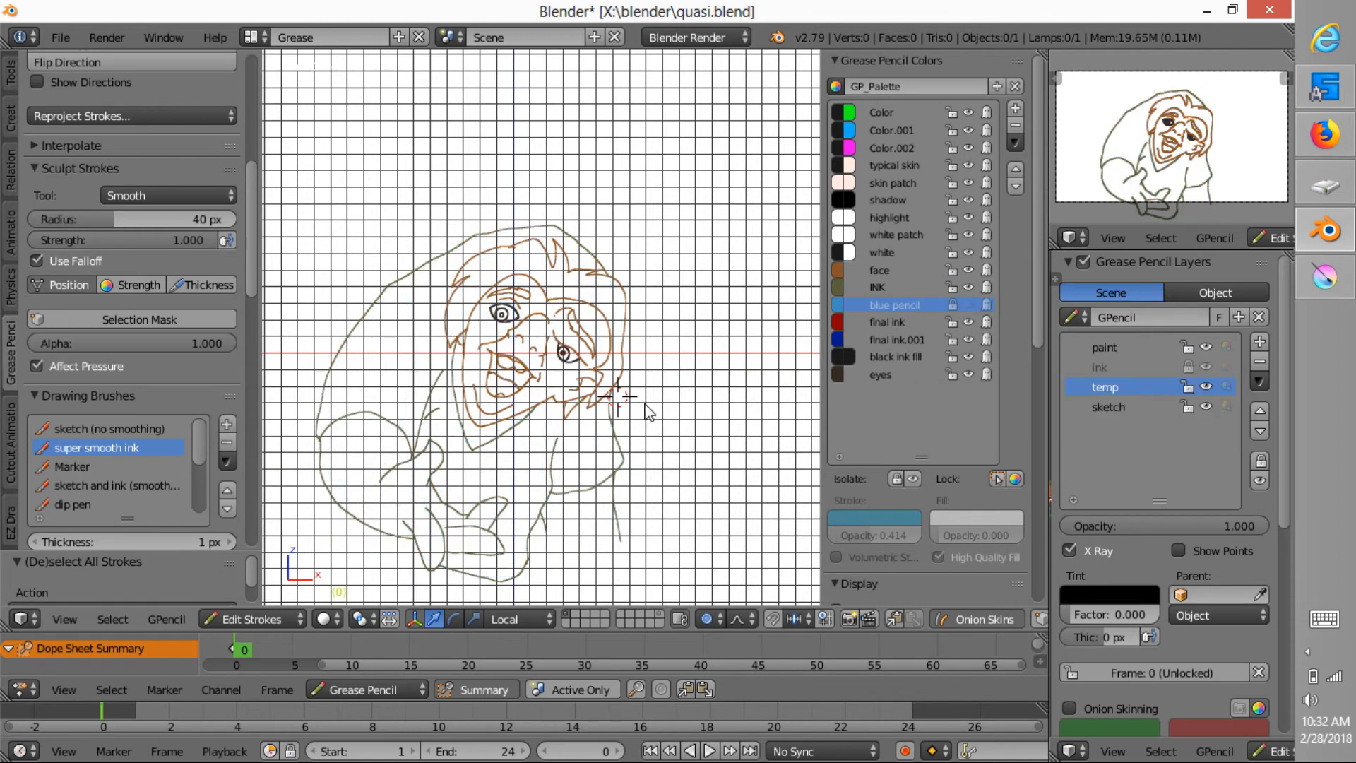
ctrl+middle_drag(595, 482, 719, 368)
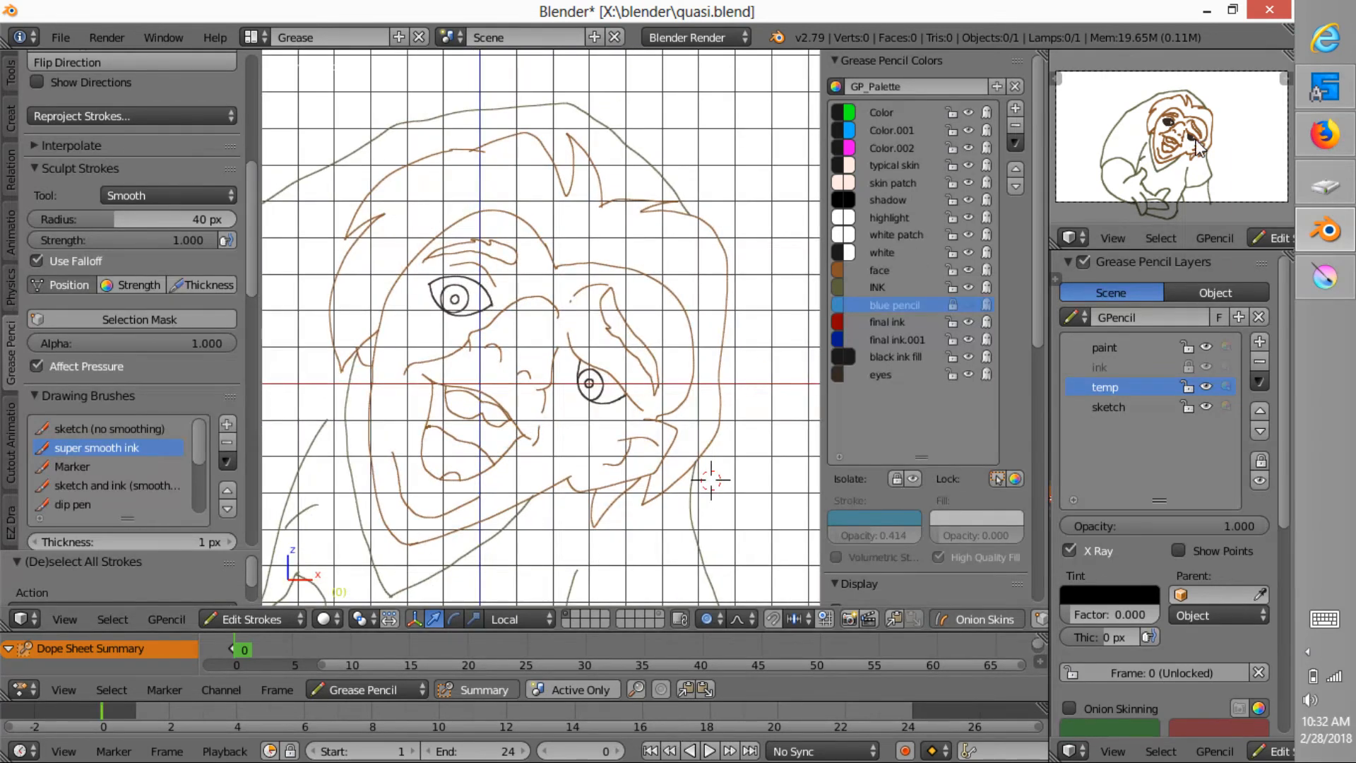
Render the line art and save the result as untitled.png in X:\blender\.
key(F12)
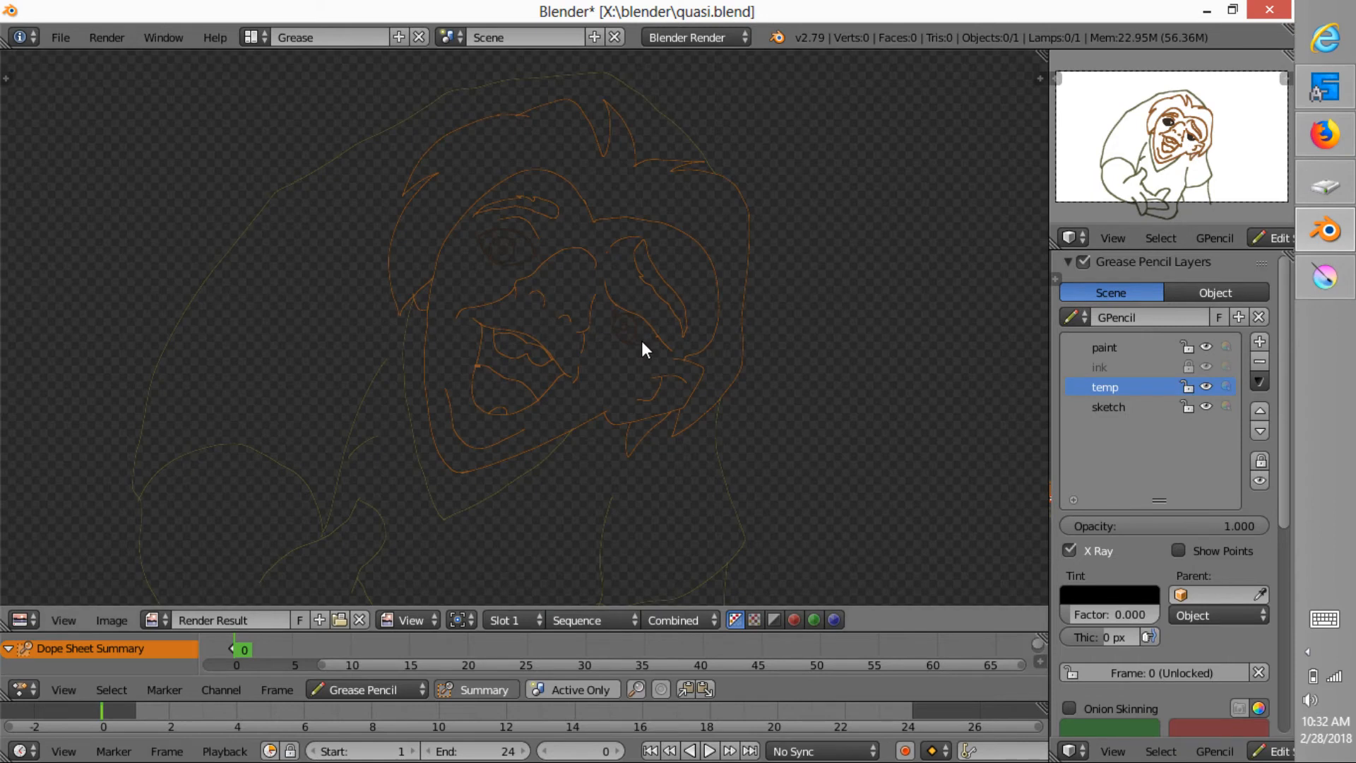
key(F3)
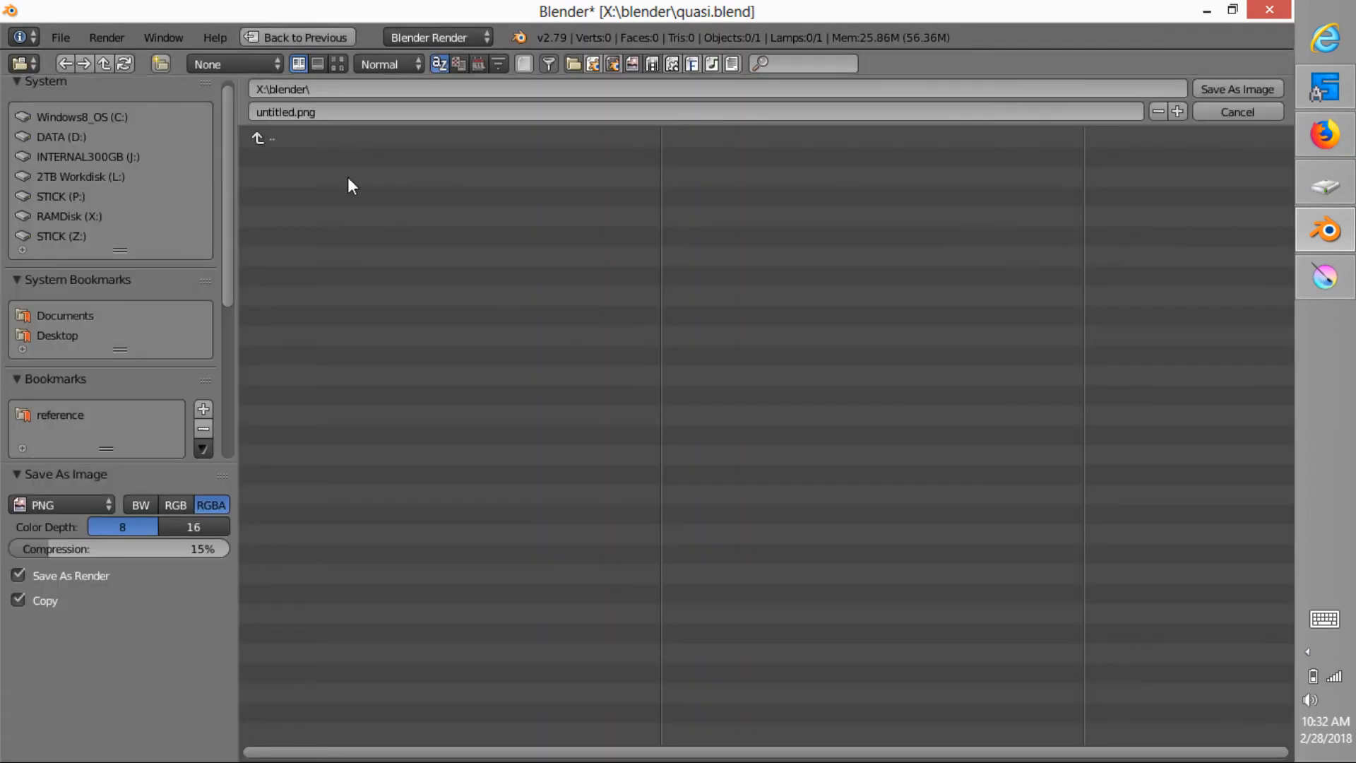
click(1237, 89)
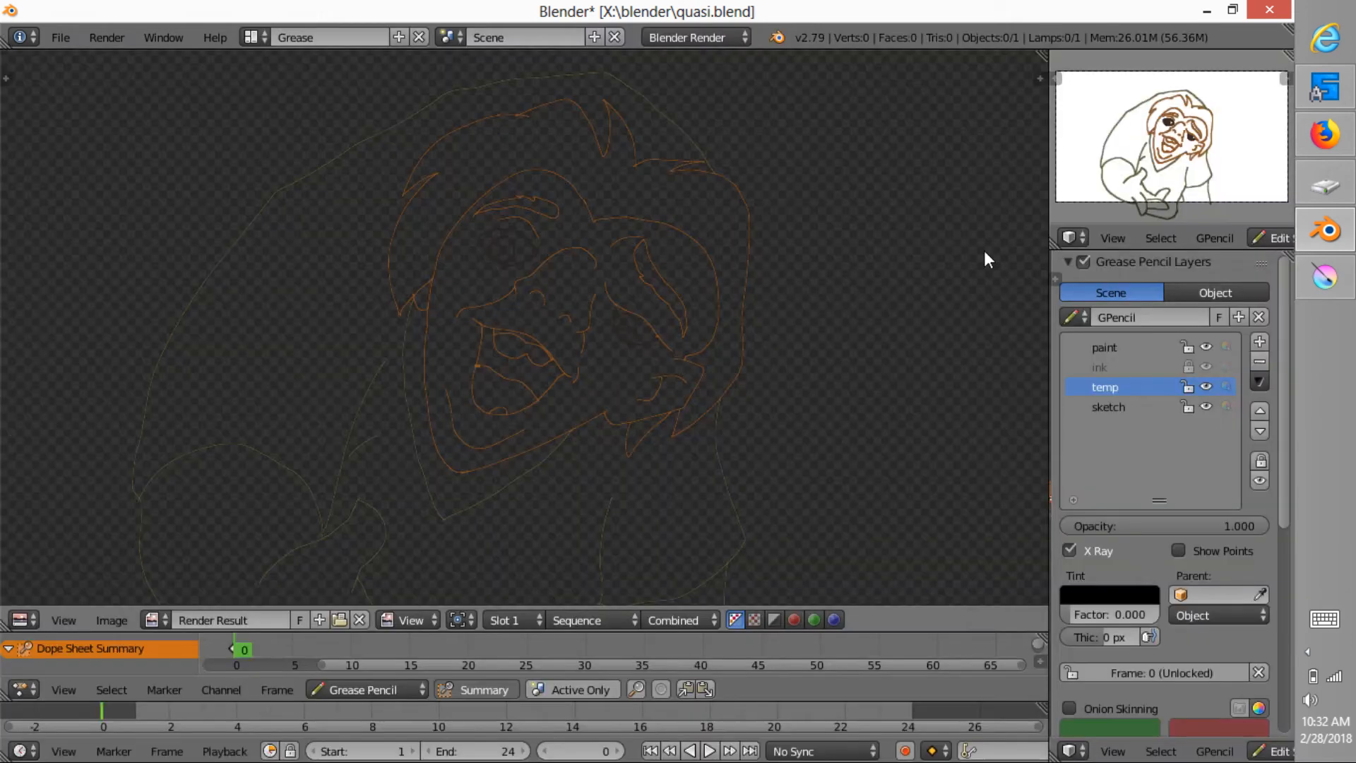
Switch to Krita, open the recent file X:\untitled.png, and close it.
click(1325, 276)
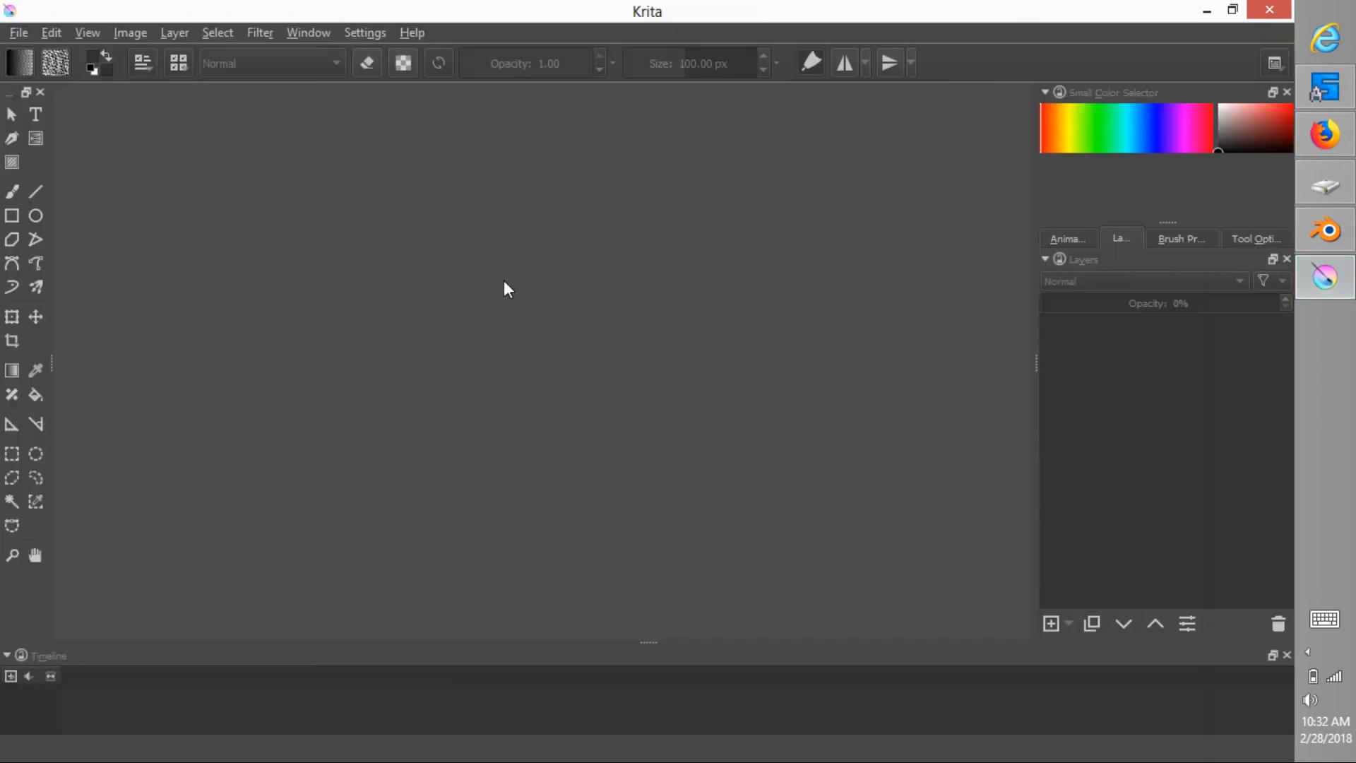
click(19, 33)
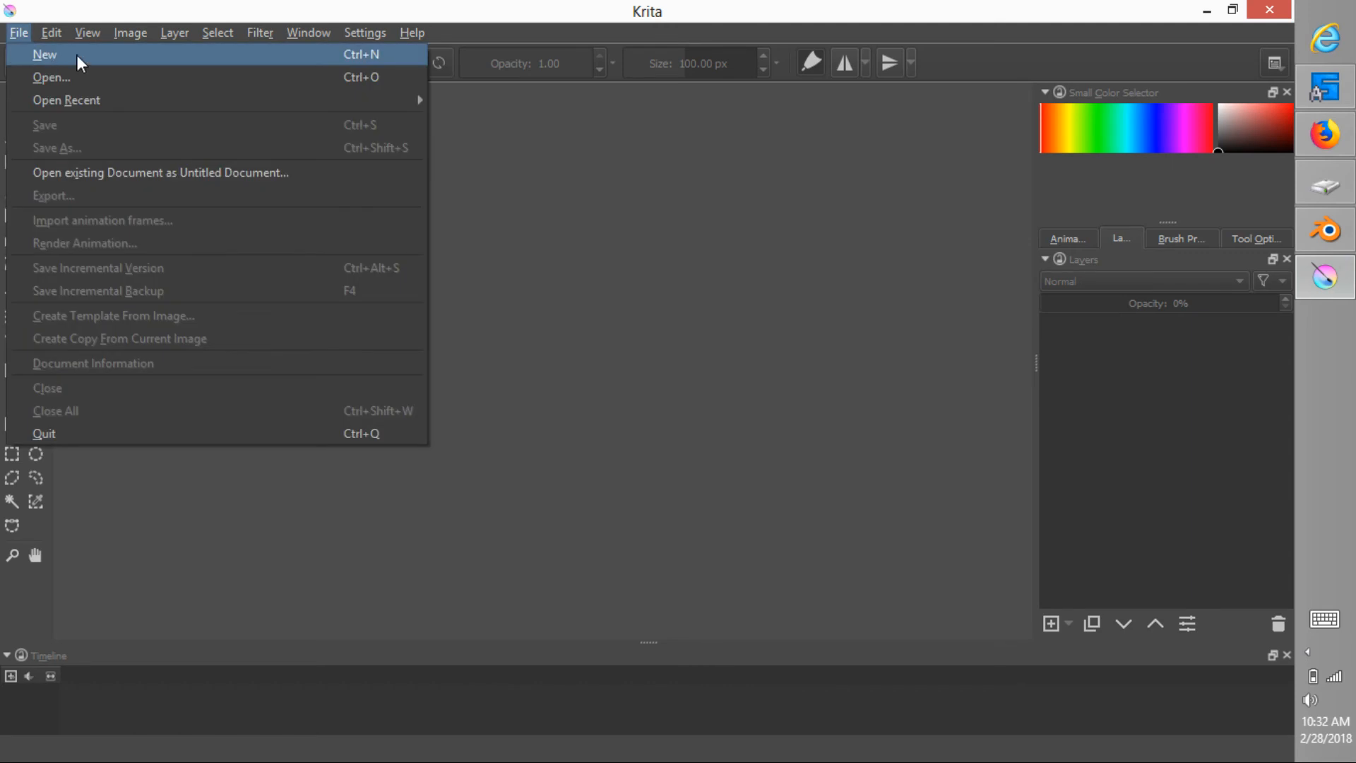
mouse_move(278, 100)
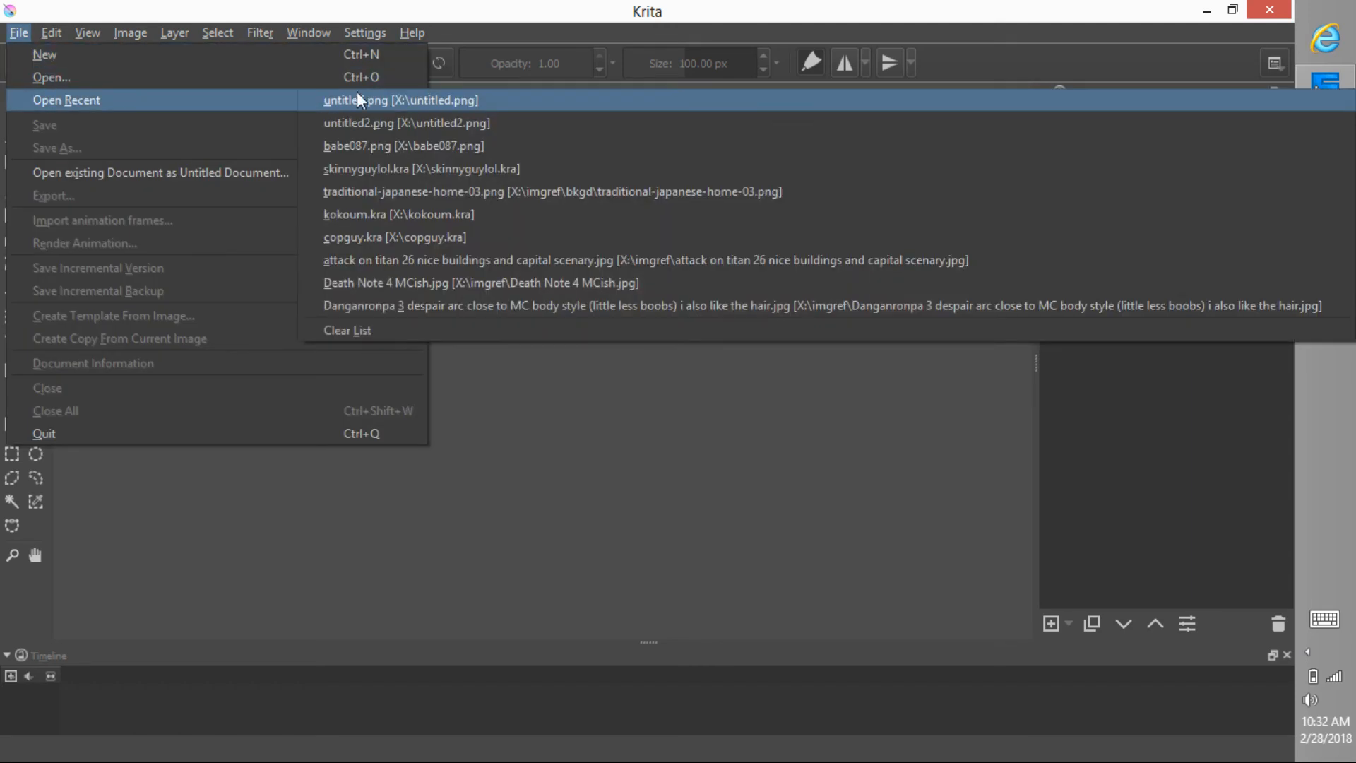
click(491, 100)
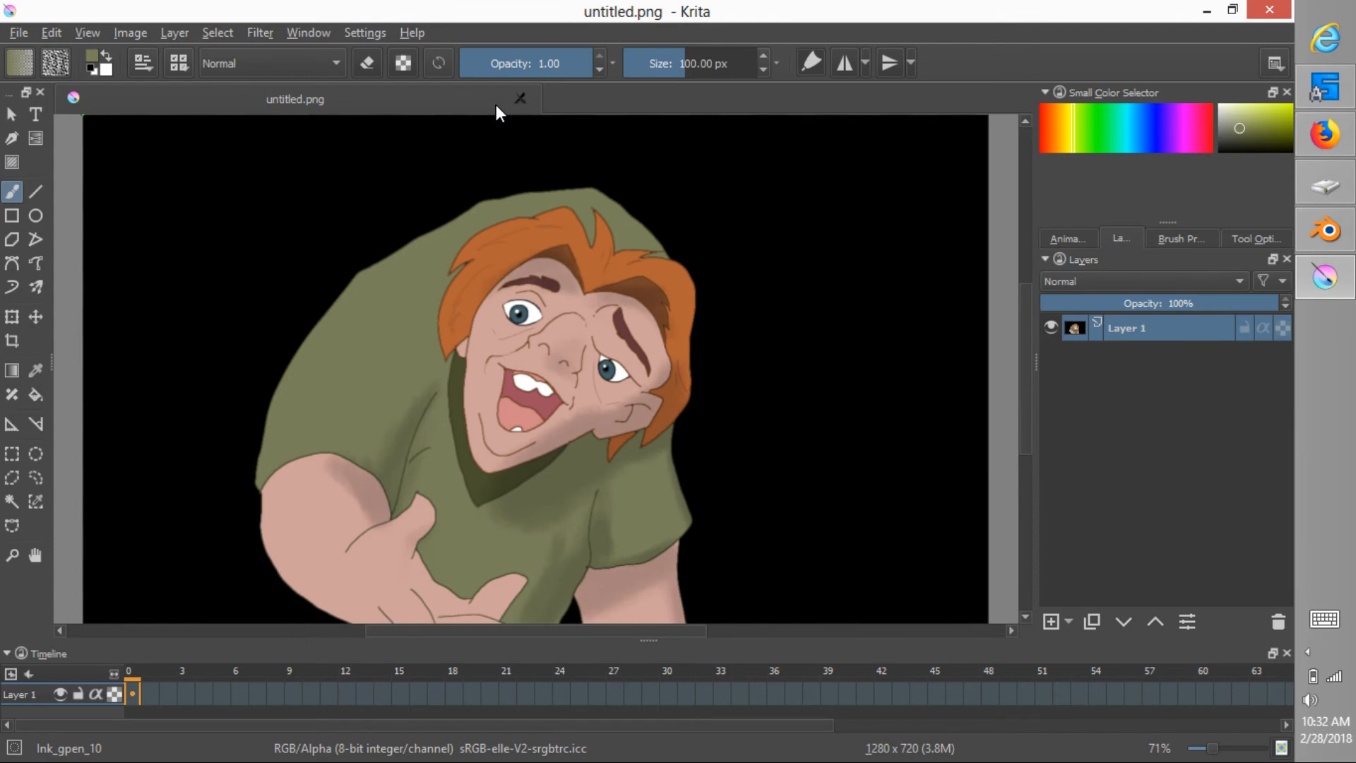
click(520, 100)
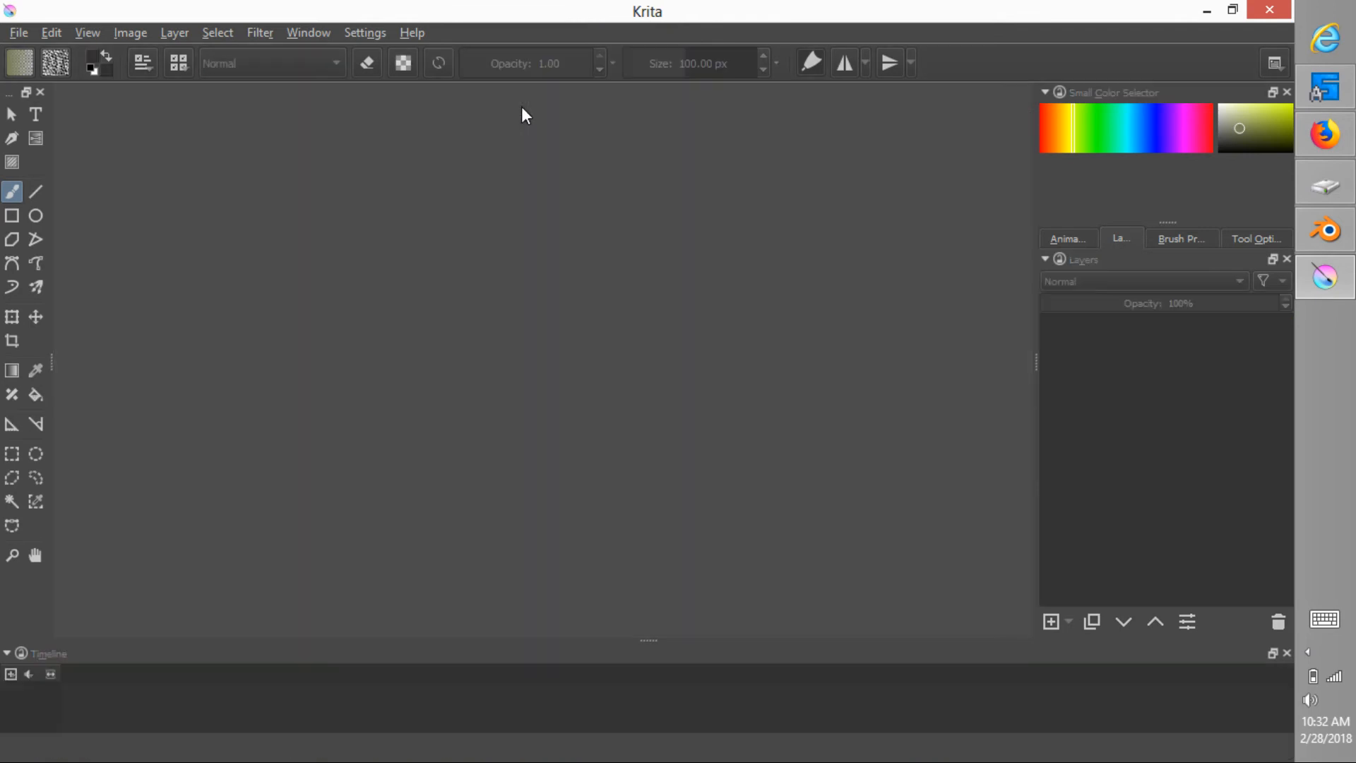
Return to Blender and save the render to the root of RAMDisk (X:), overwriting untitled.png.
click(1326, 231)
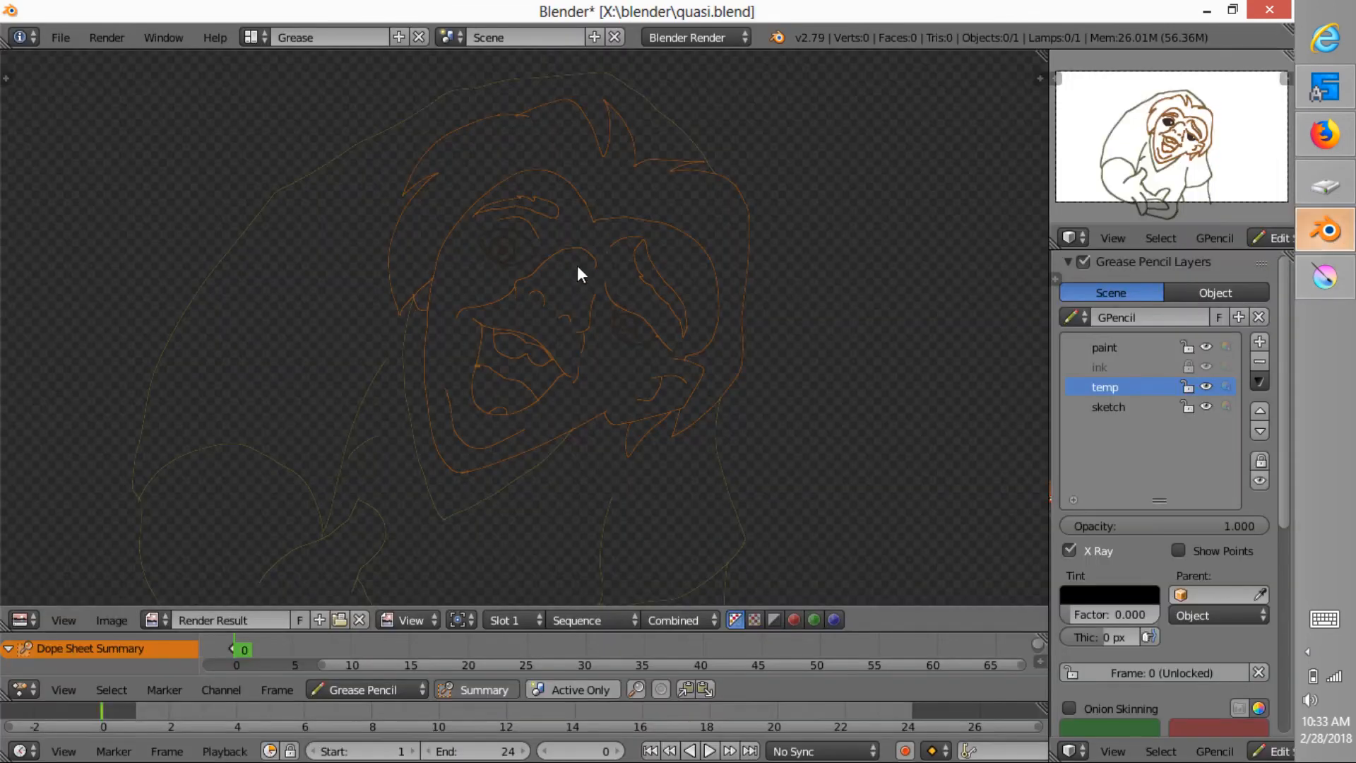
key(F3)
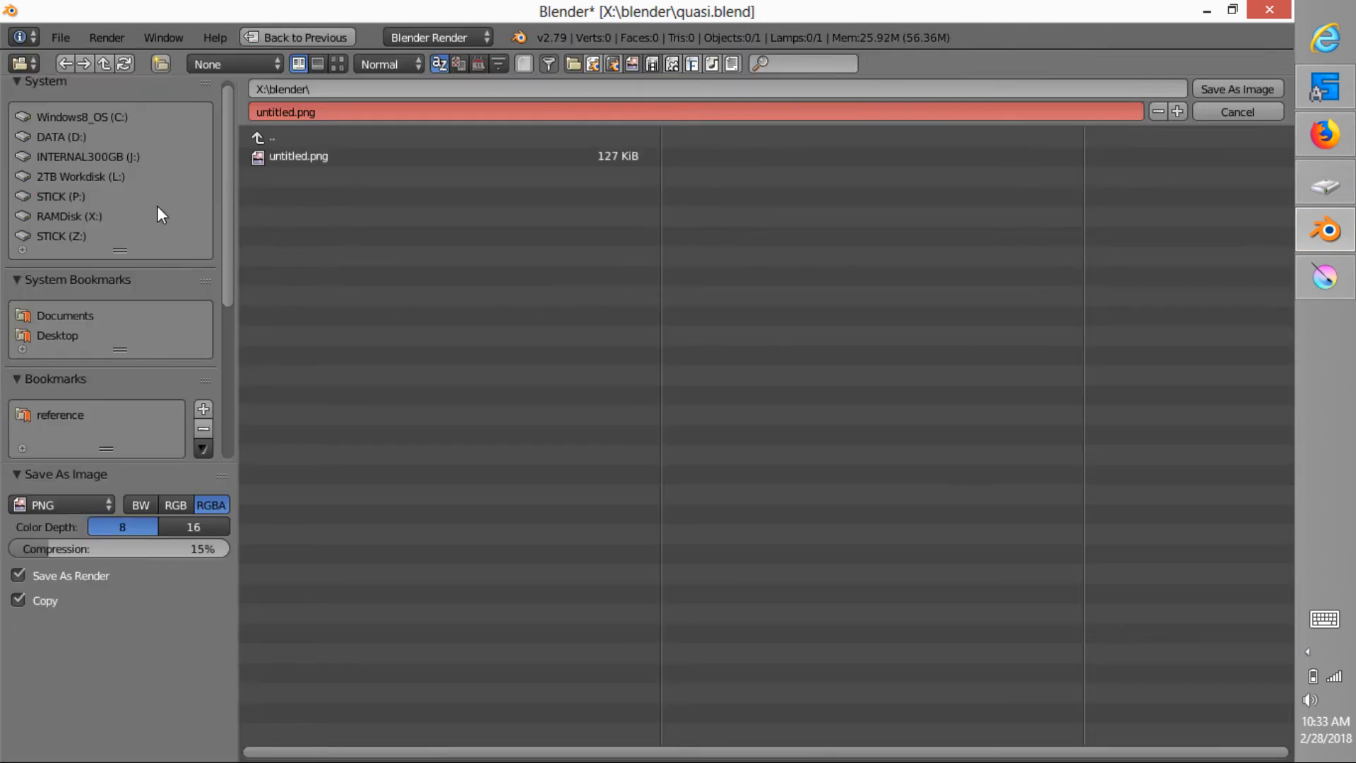
click(106, 216)
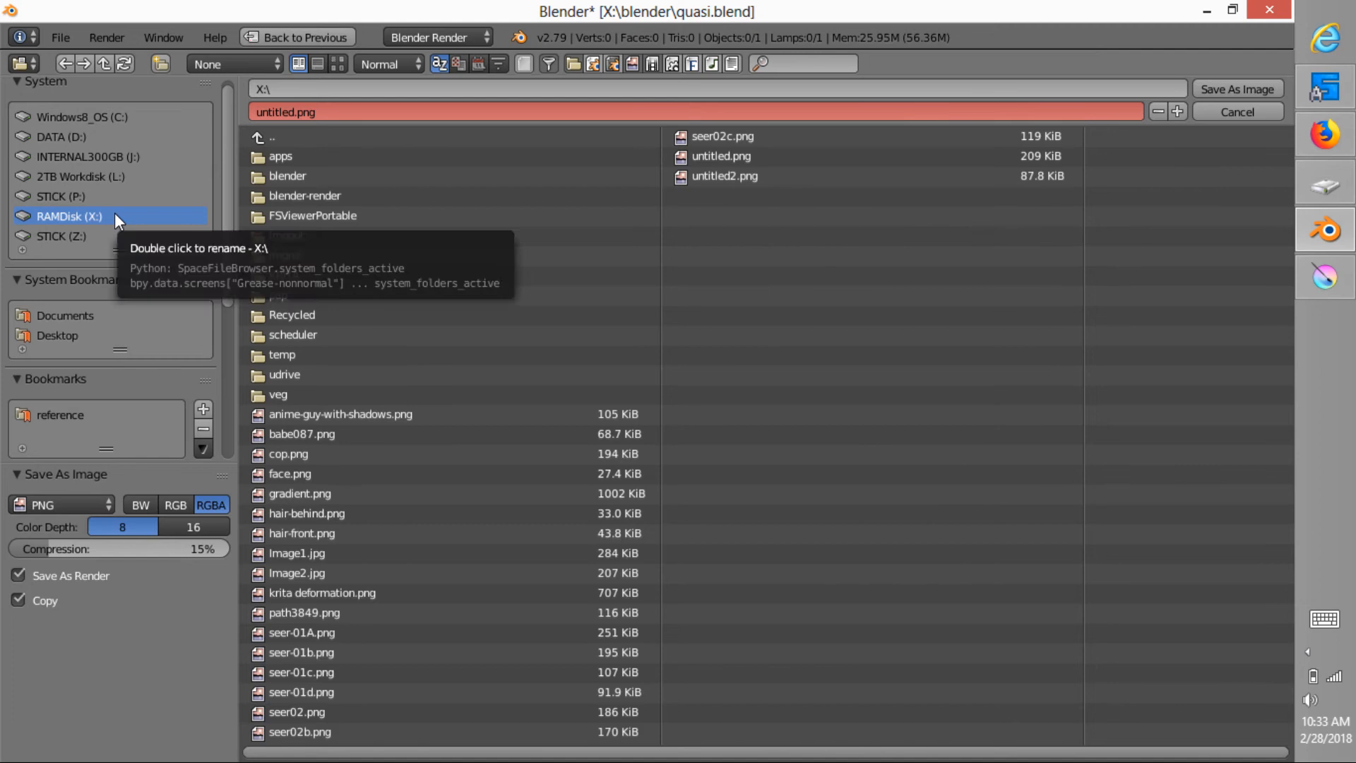
double_click(743, 155)
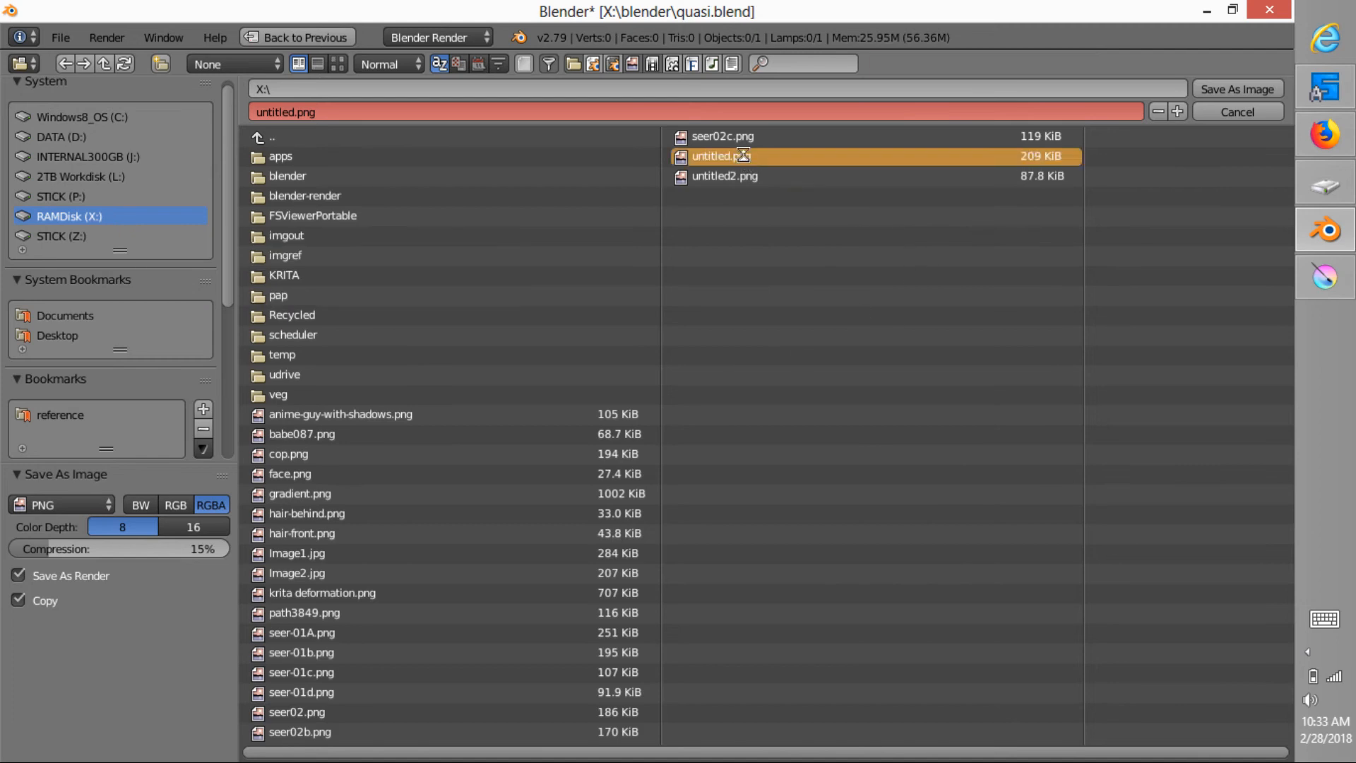
Switch to Krita and open the recent file X:\untitled.png containing the rendered line art.
click(1325, 277)
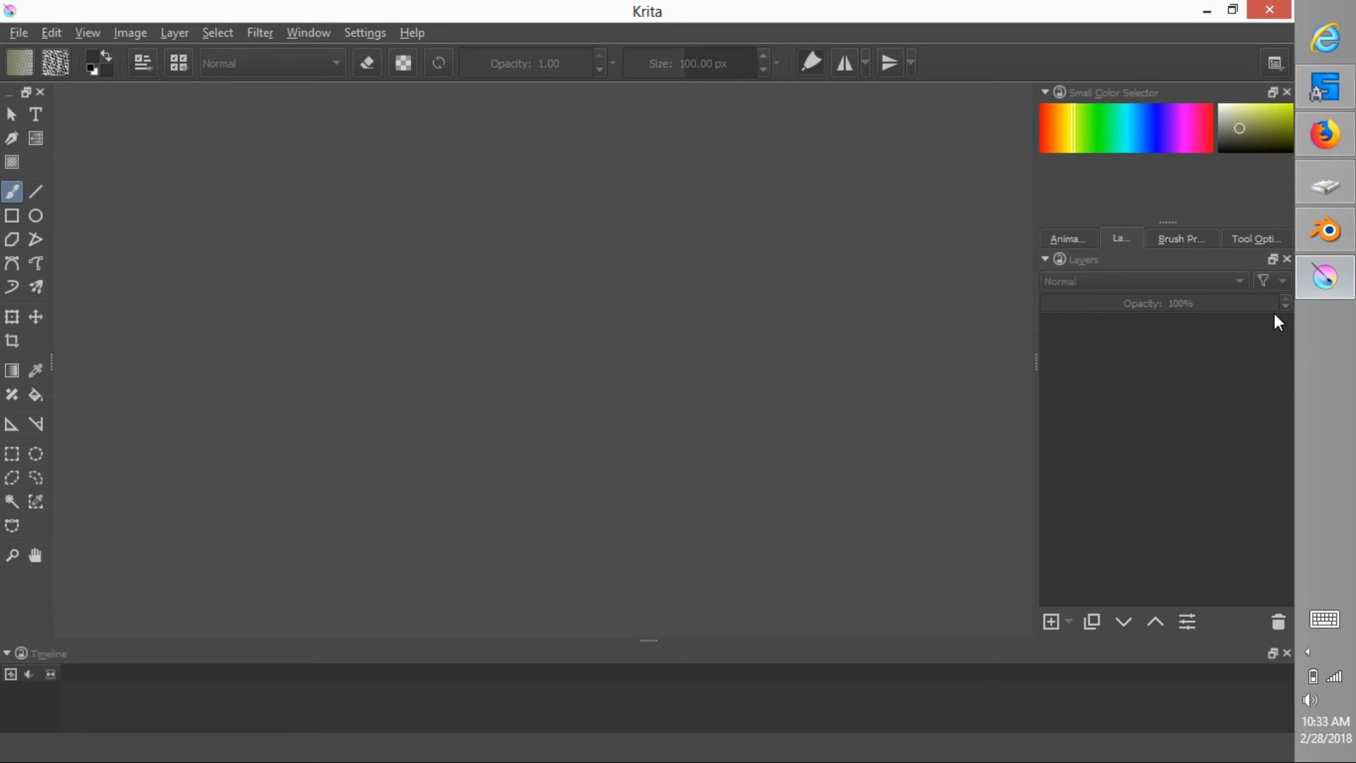
click(20, 33)
mouse_move(159, 103)
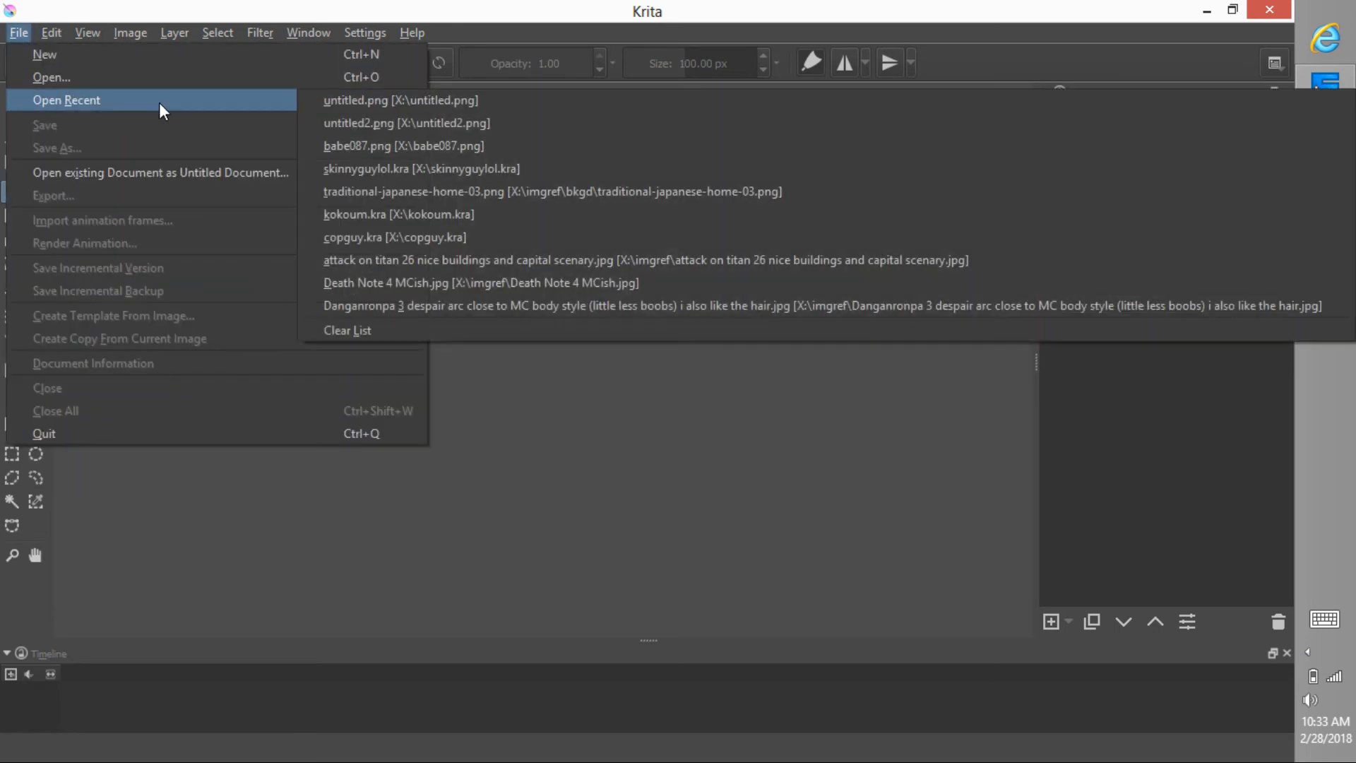
click(535, 101)
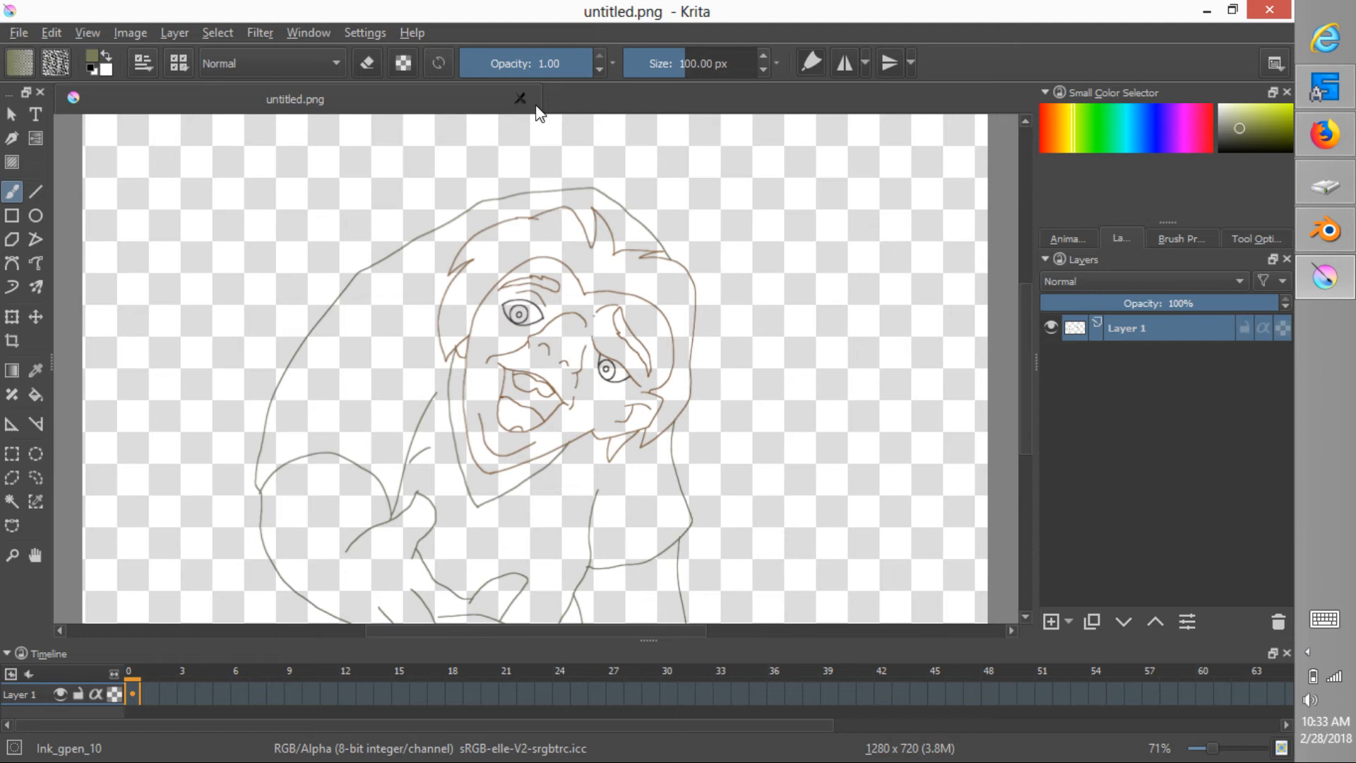
Switch to Firefox, view the Quasimodo reference image full size, and paste a screen capture of it into the Krita document.
click(1327, 142)
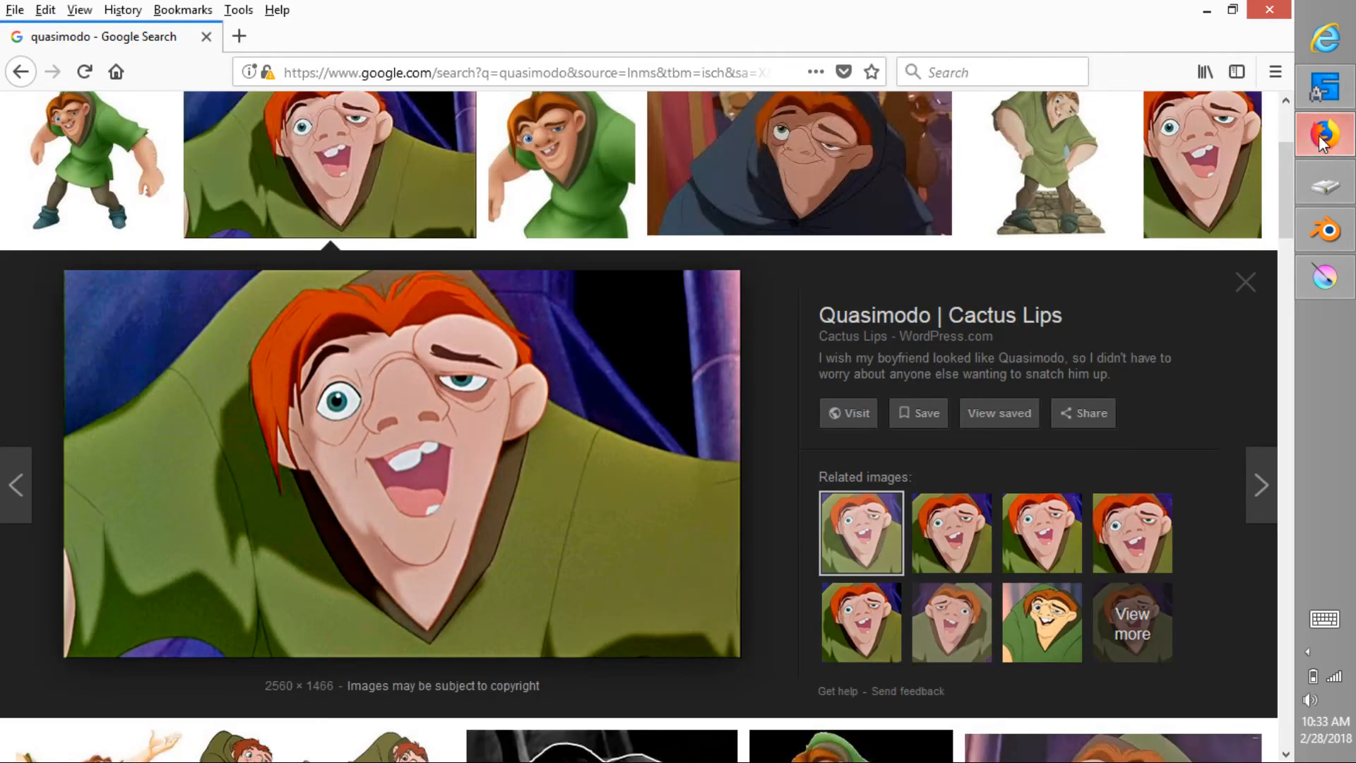
right_click(470, 442)
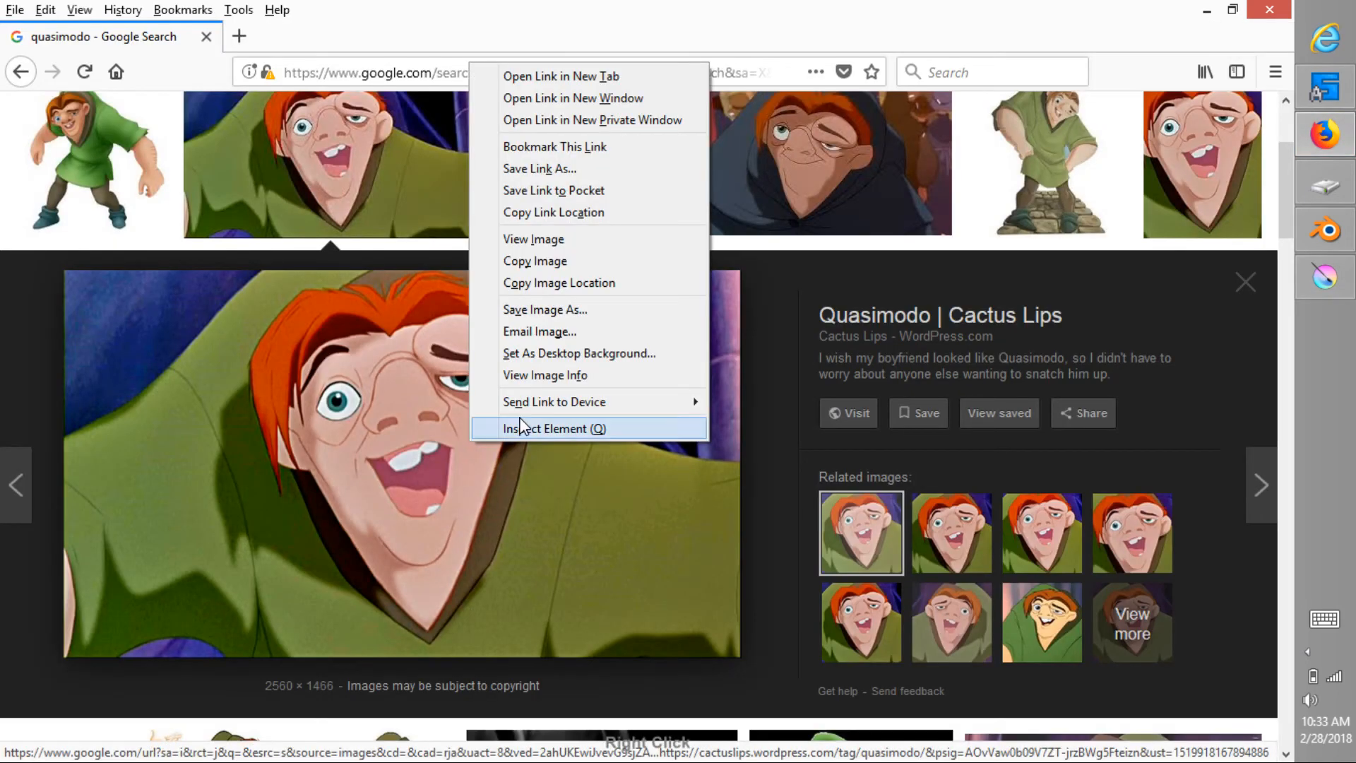
click(578, 242)
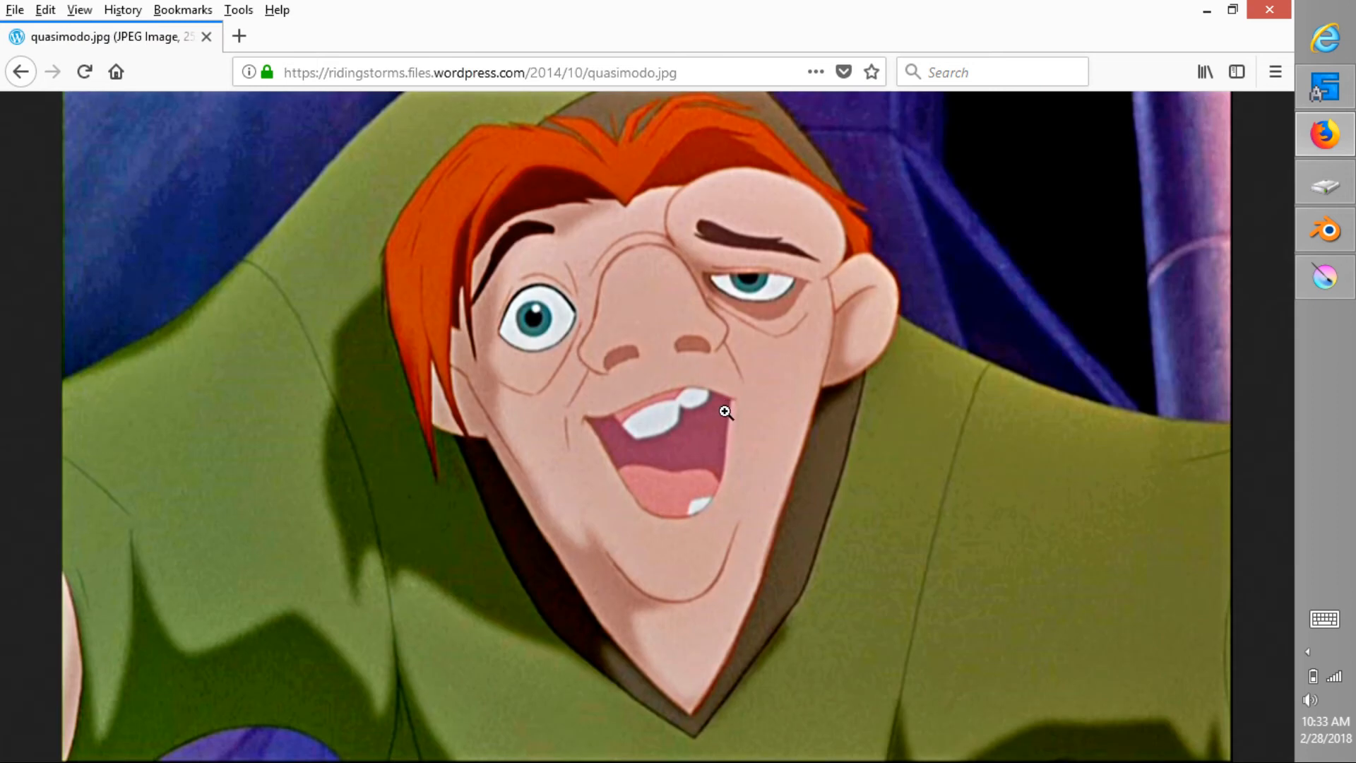
click(1298, 286)
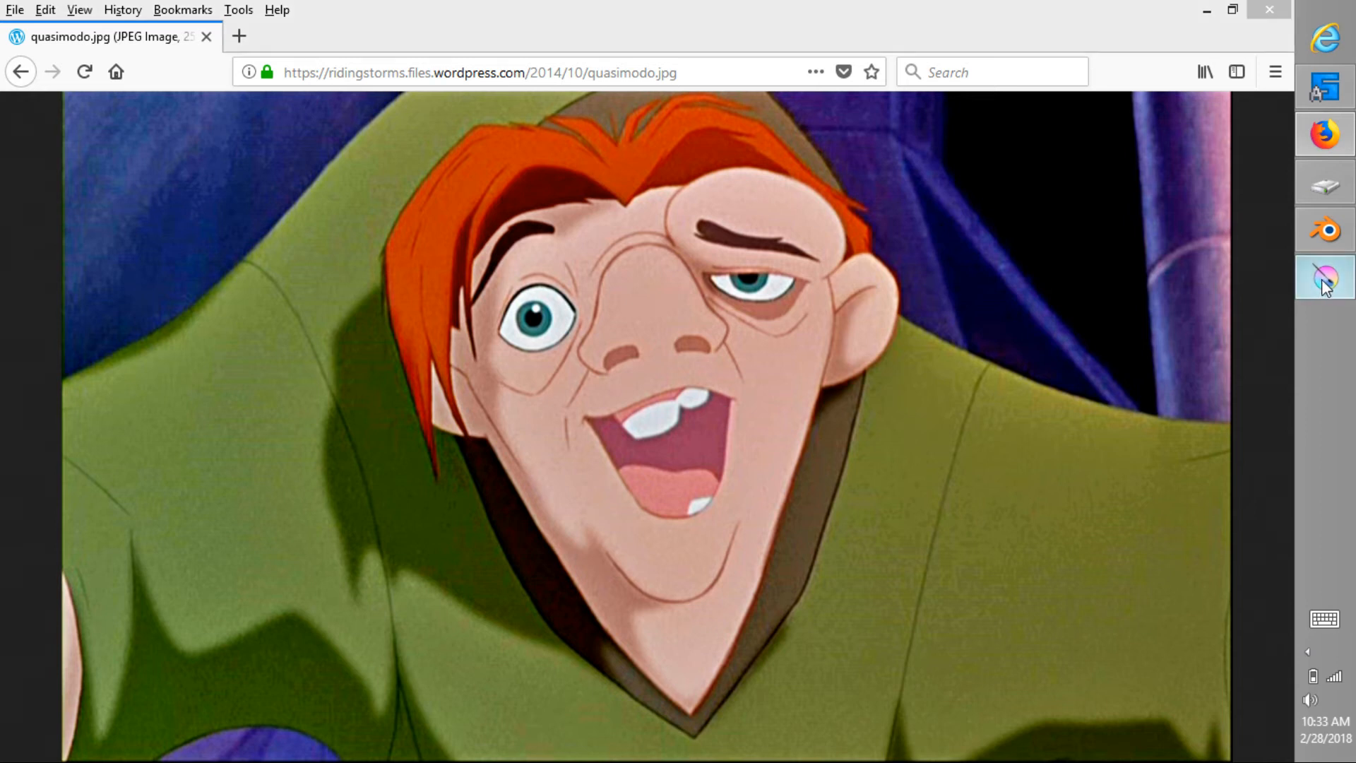
key(ctrl+v)
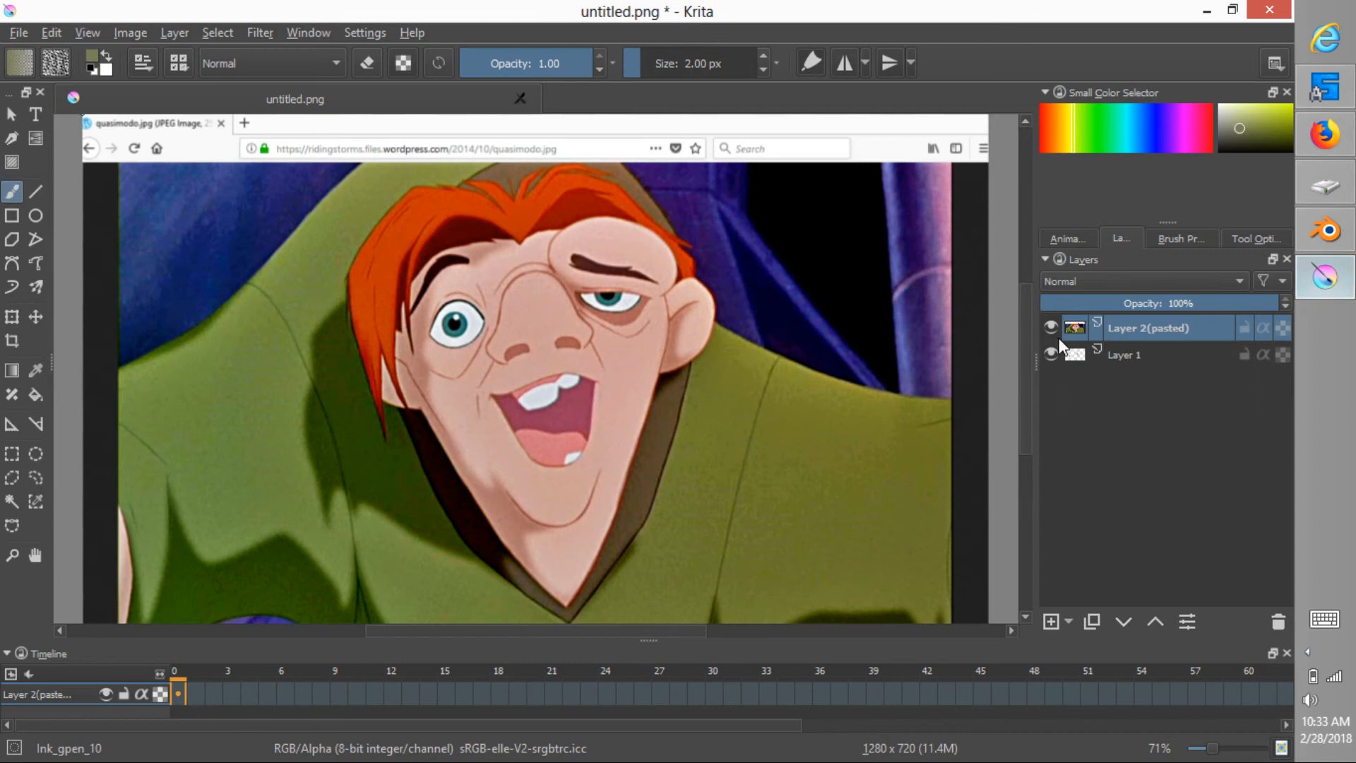
Move the line art layer above the pasted reference and add an empty paint layer directly below the line art.
click(1138, 356)
click(1151, 624)
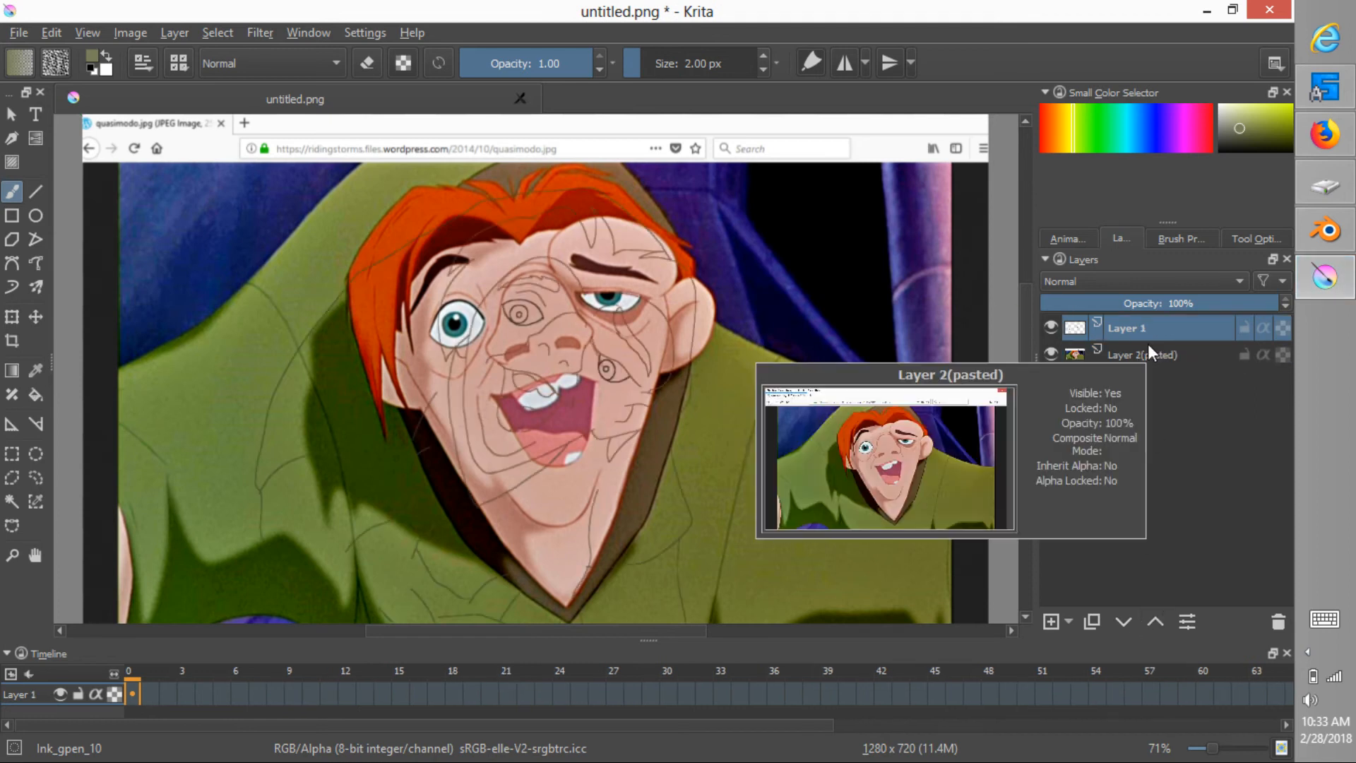
click(1051, 621)
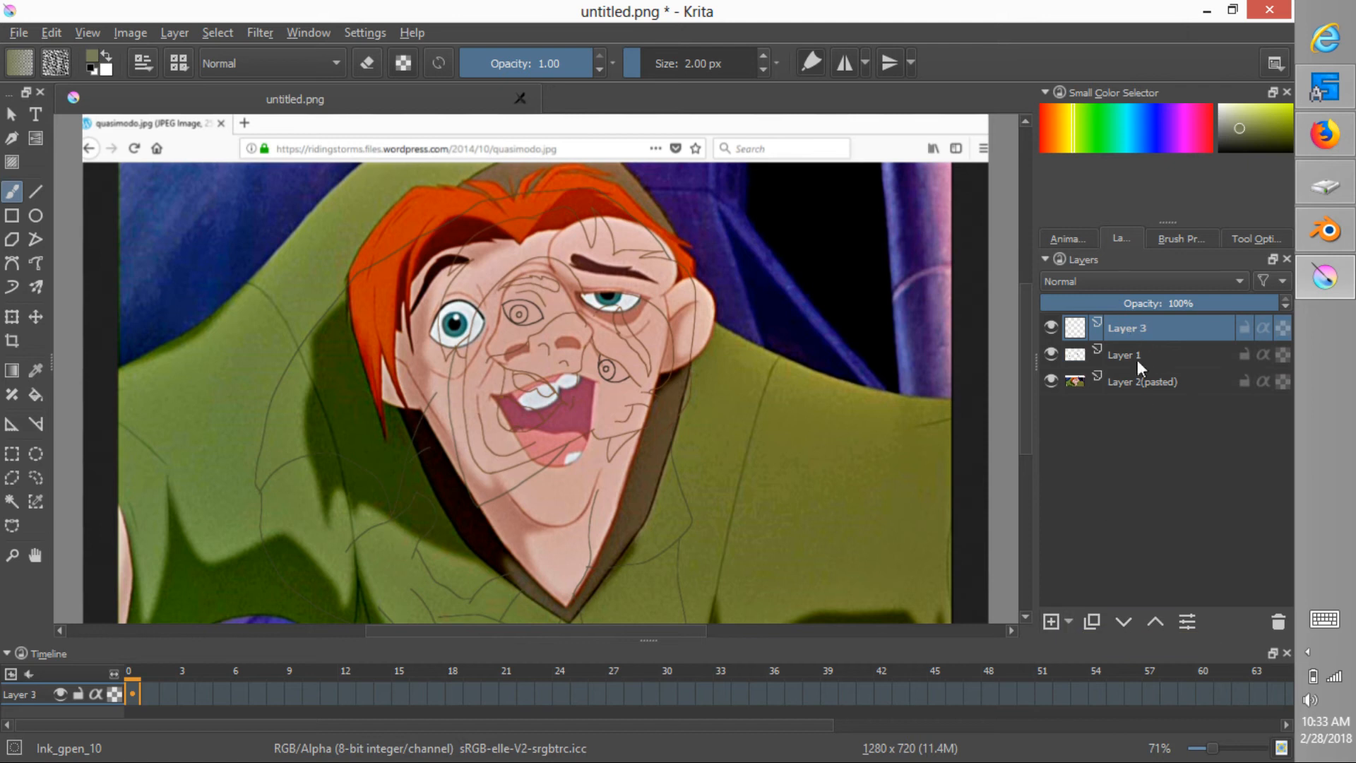
click(1124, 621)
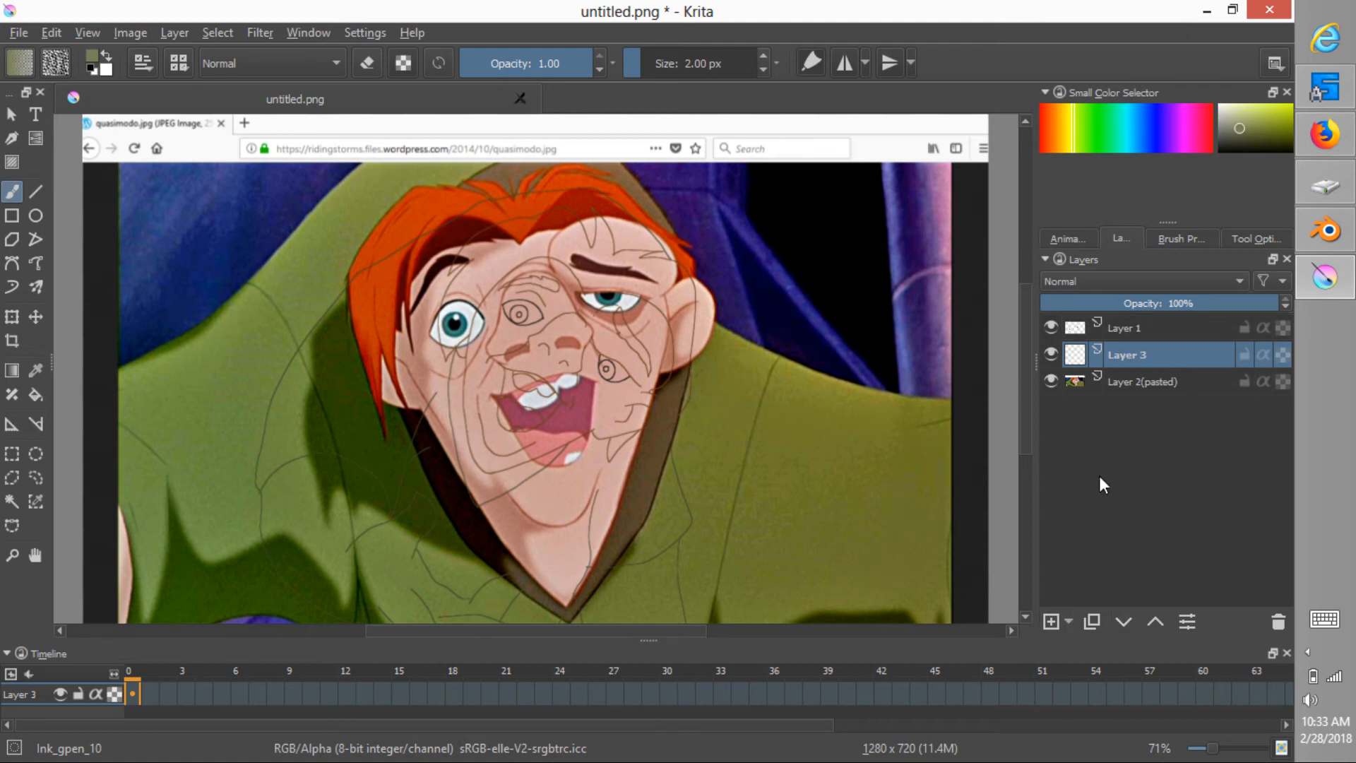
Add a paint layer above the line art and set its opacity to 15%.
click(1140, 331)
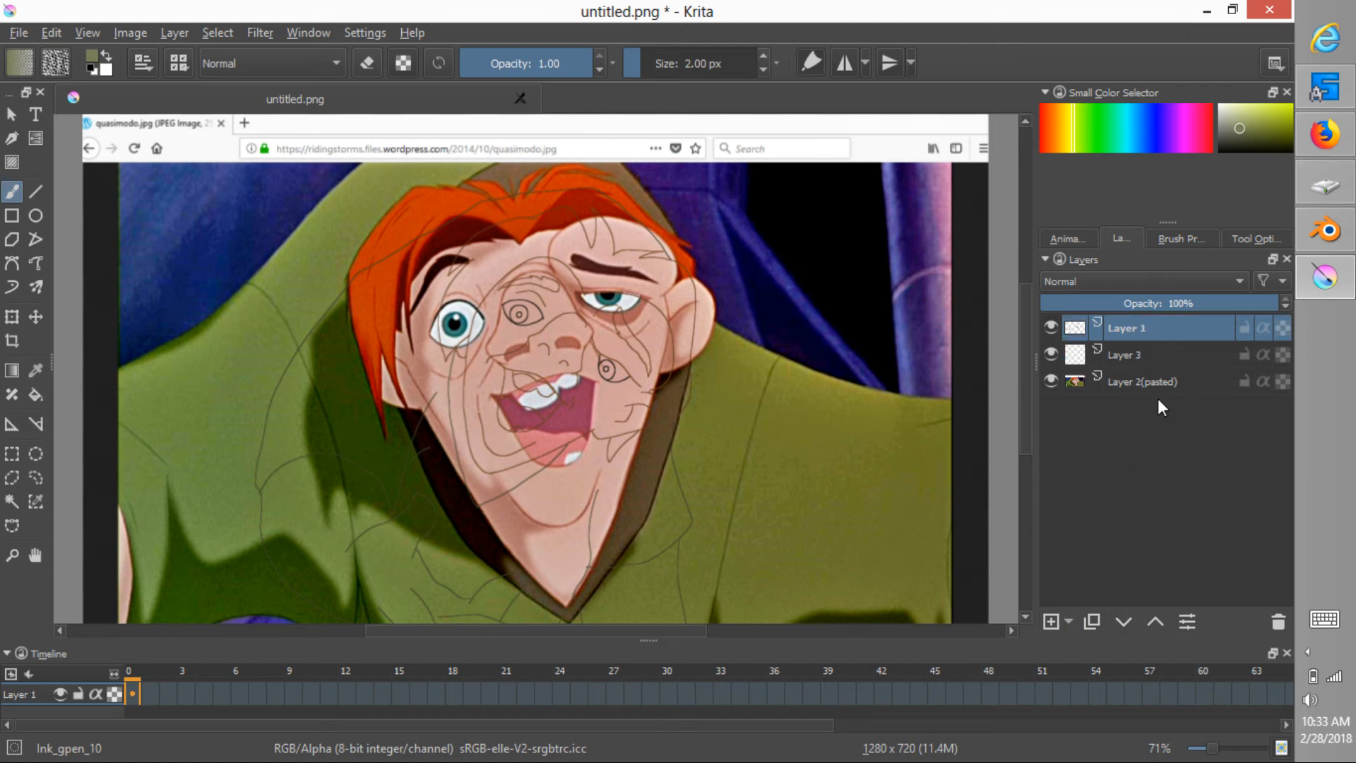
click(1052, 622)
drag(1055, 299, 1078, 301)
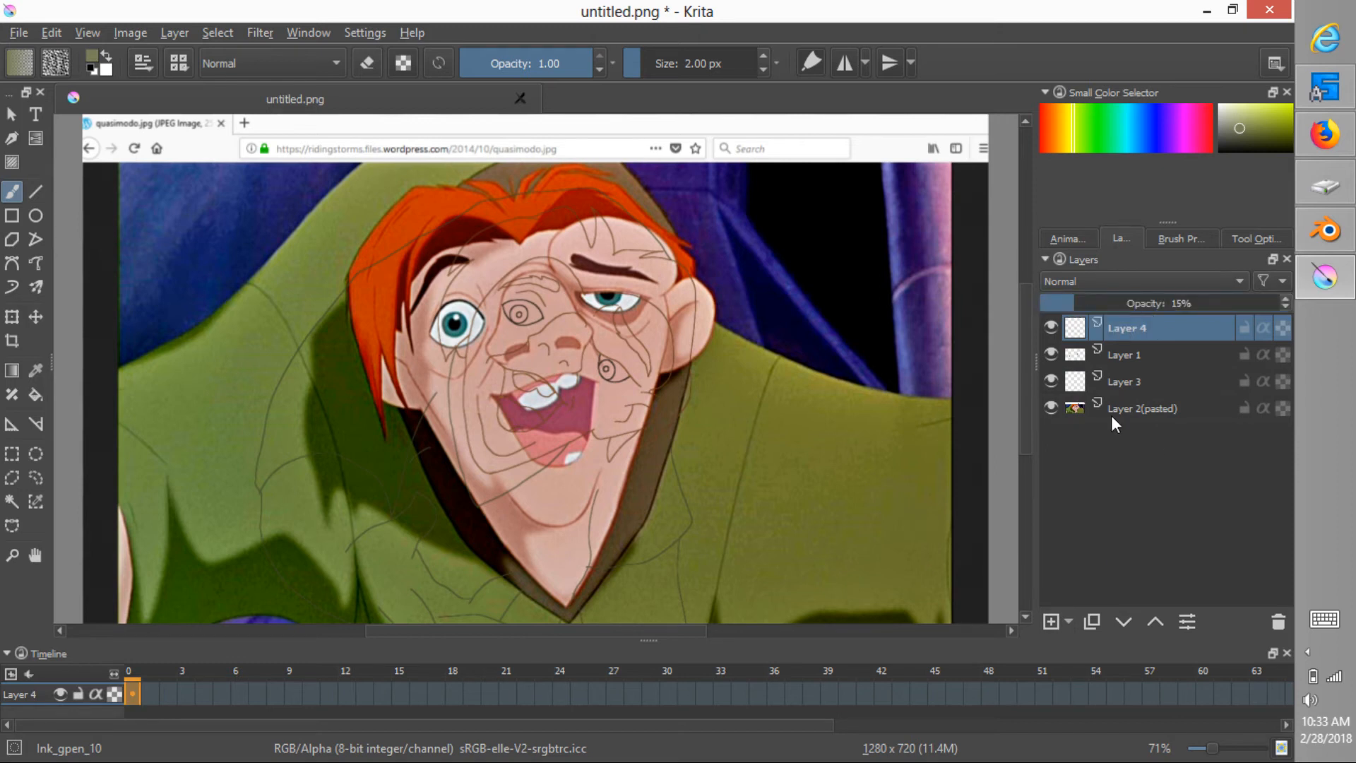
Hide the reference and fill the tunic and hood with the reference's olive green on the layer below the line art.
click(1118, 355)
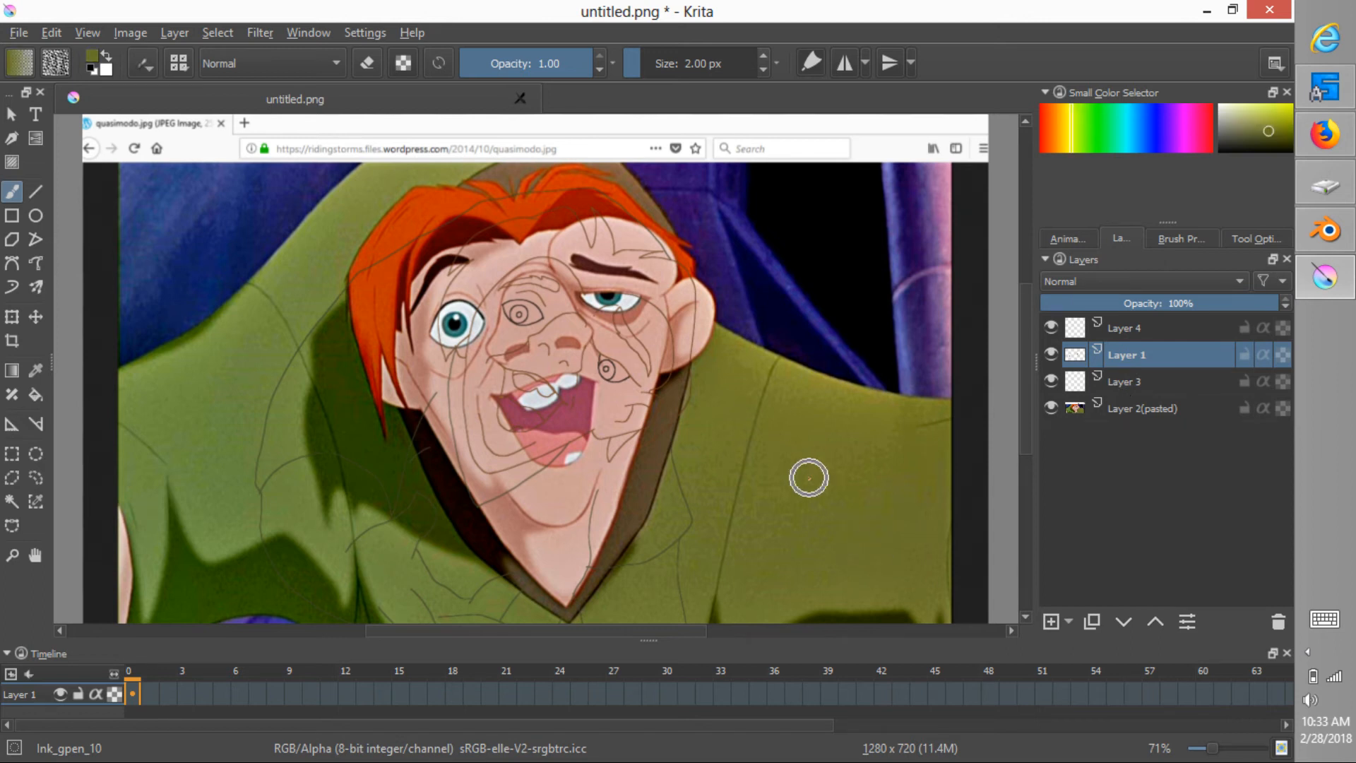
click(1118, 384)
click(1052, 408)
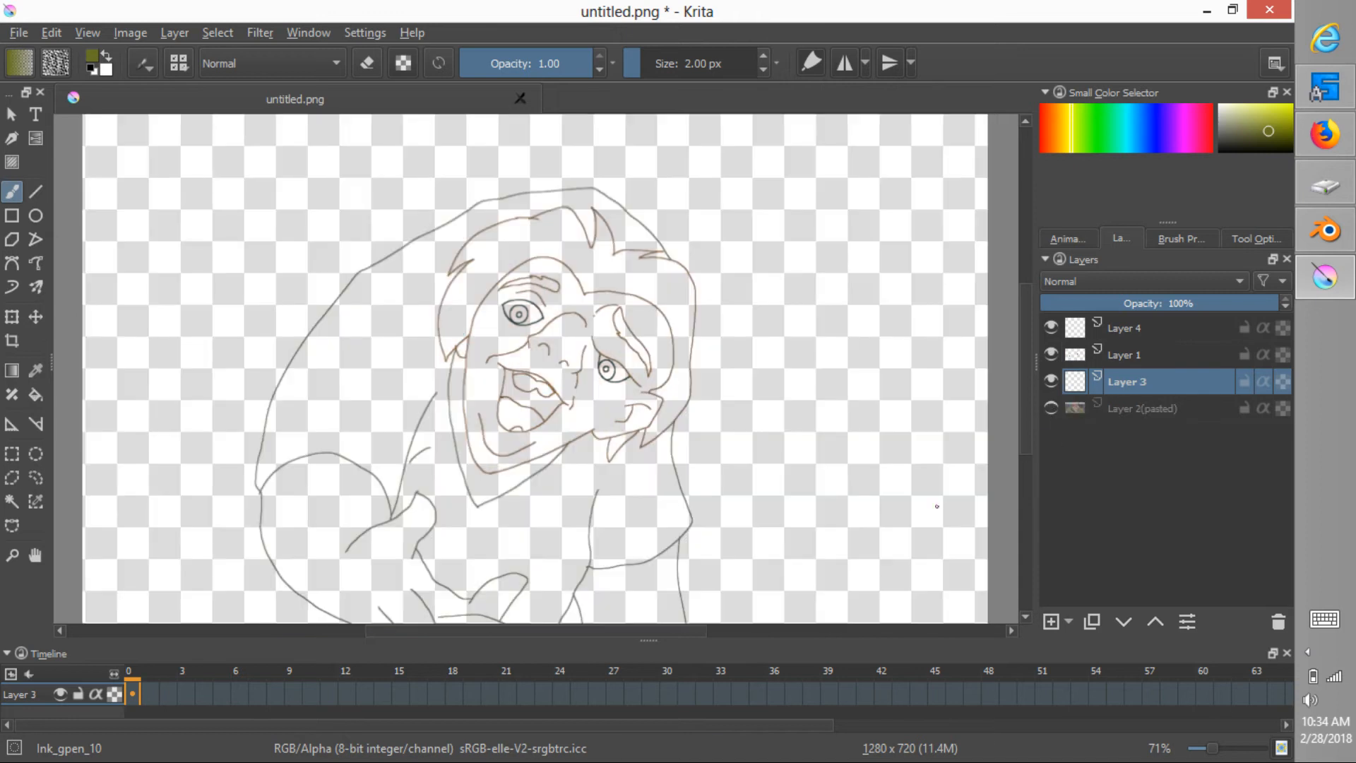
key(f)
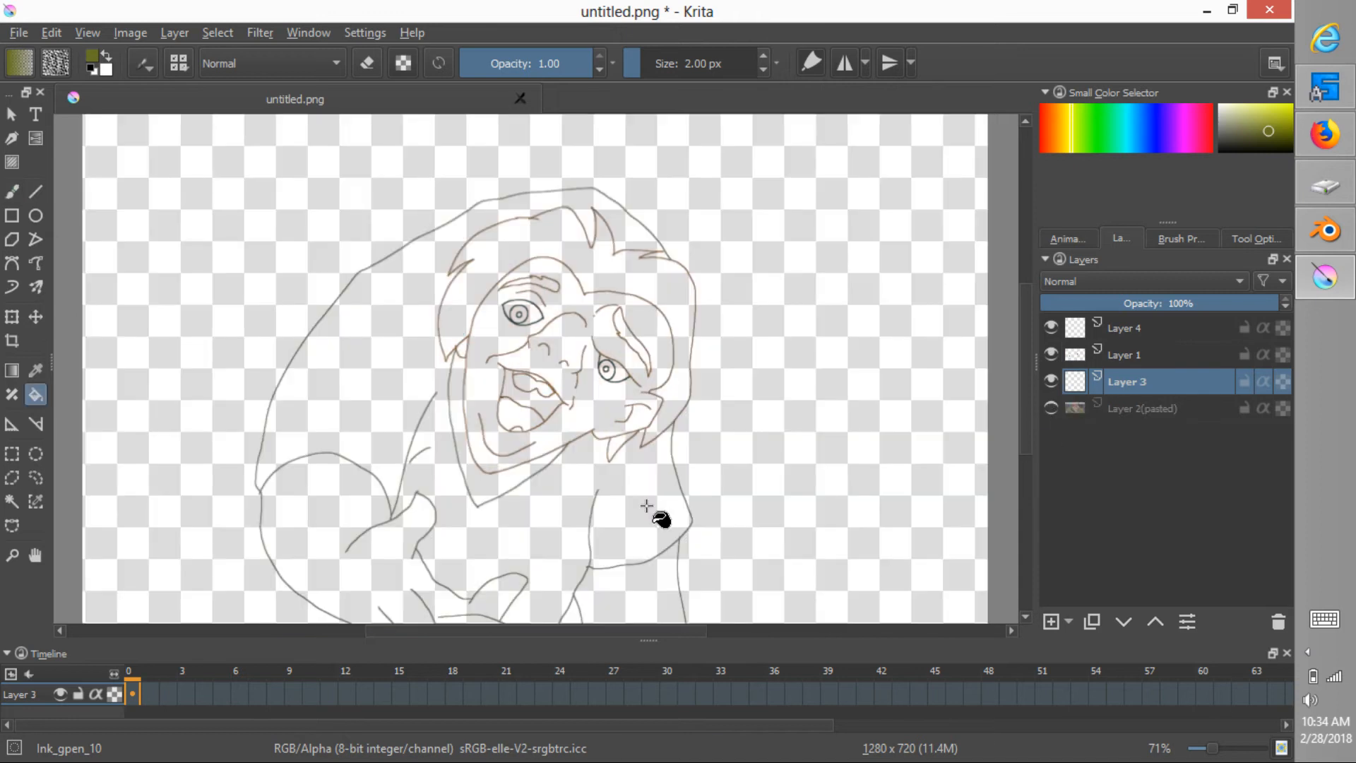
click(645, 512)
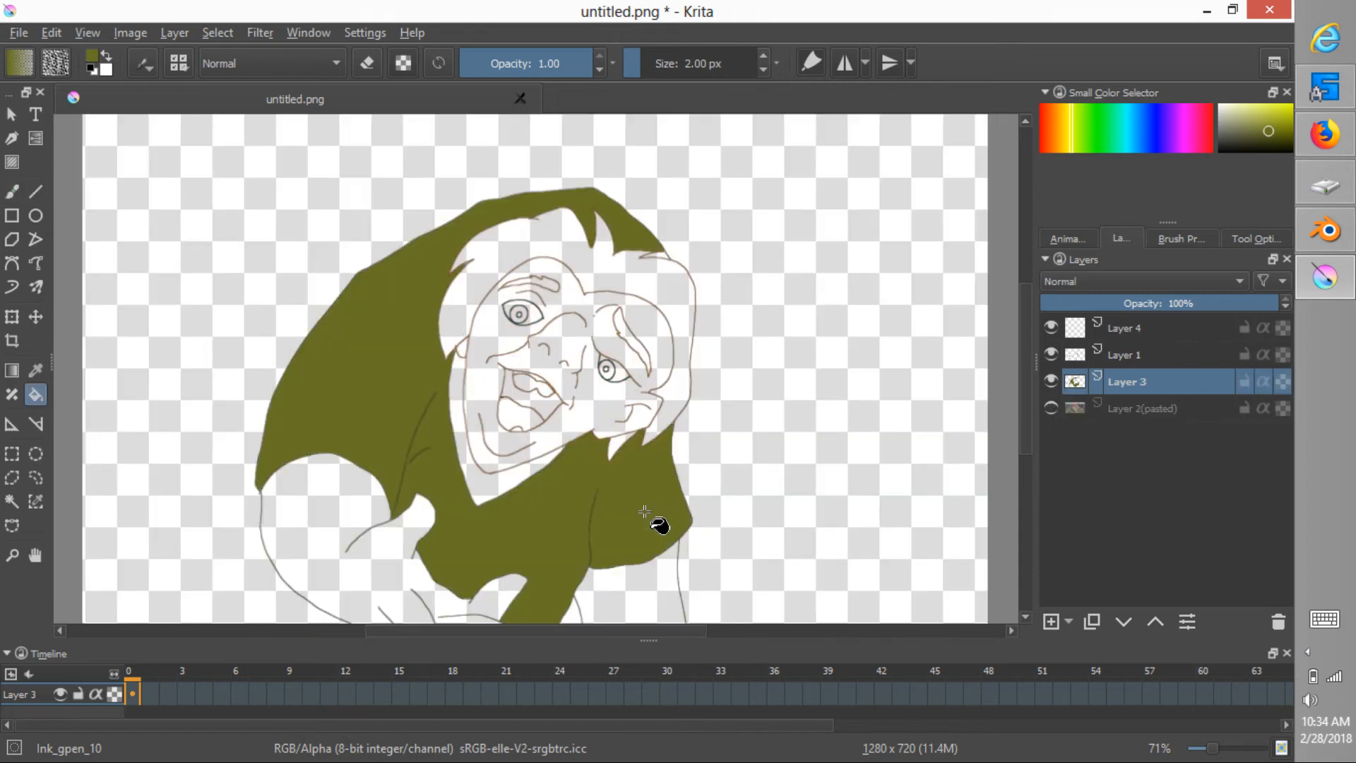
Sample the skin tone from the reference and fill the face and both arms with it on the colour layer.
click(1051, 408)
ctrl+click(613, 402)
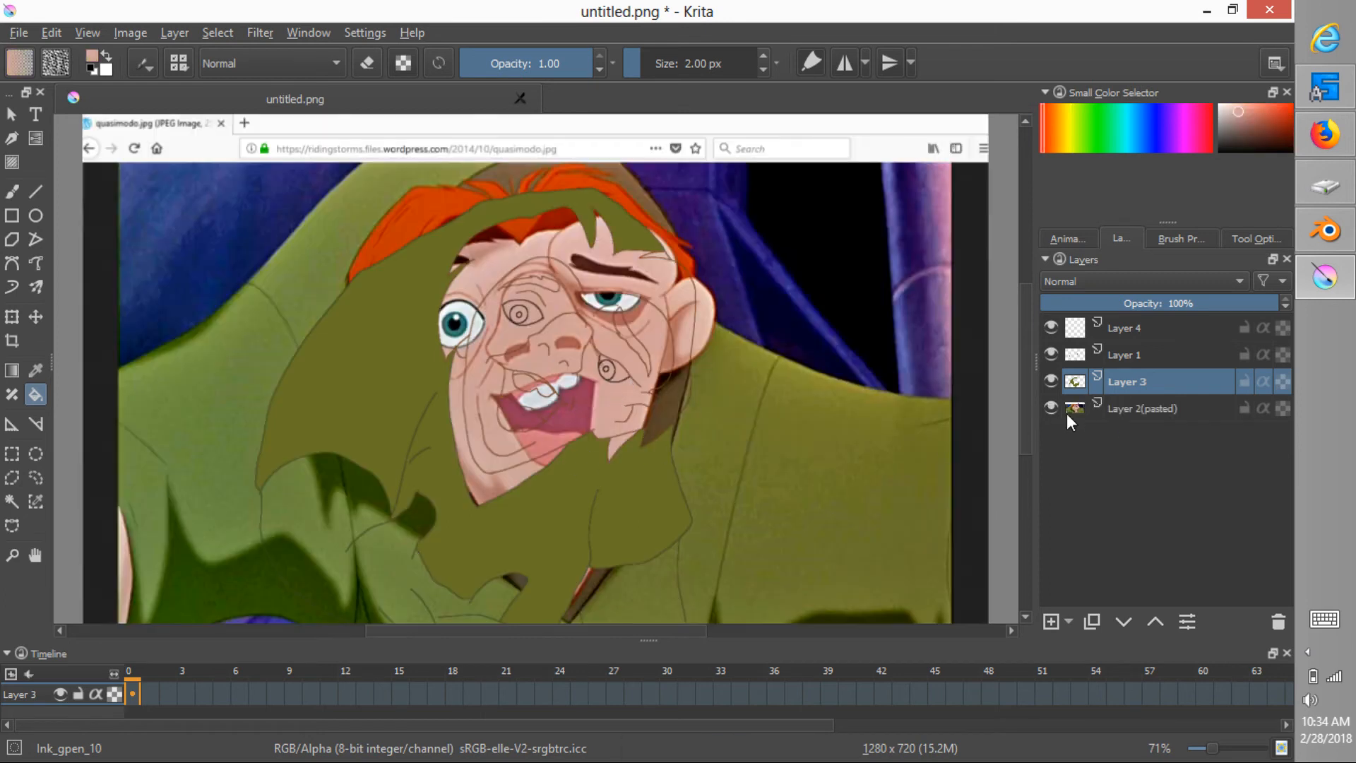
click(1051, 409)
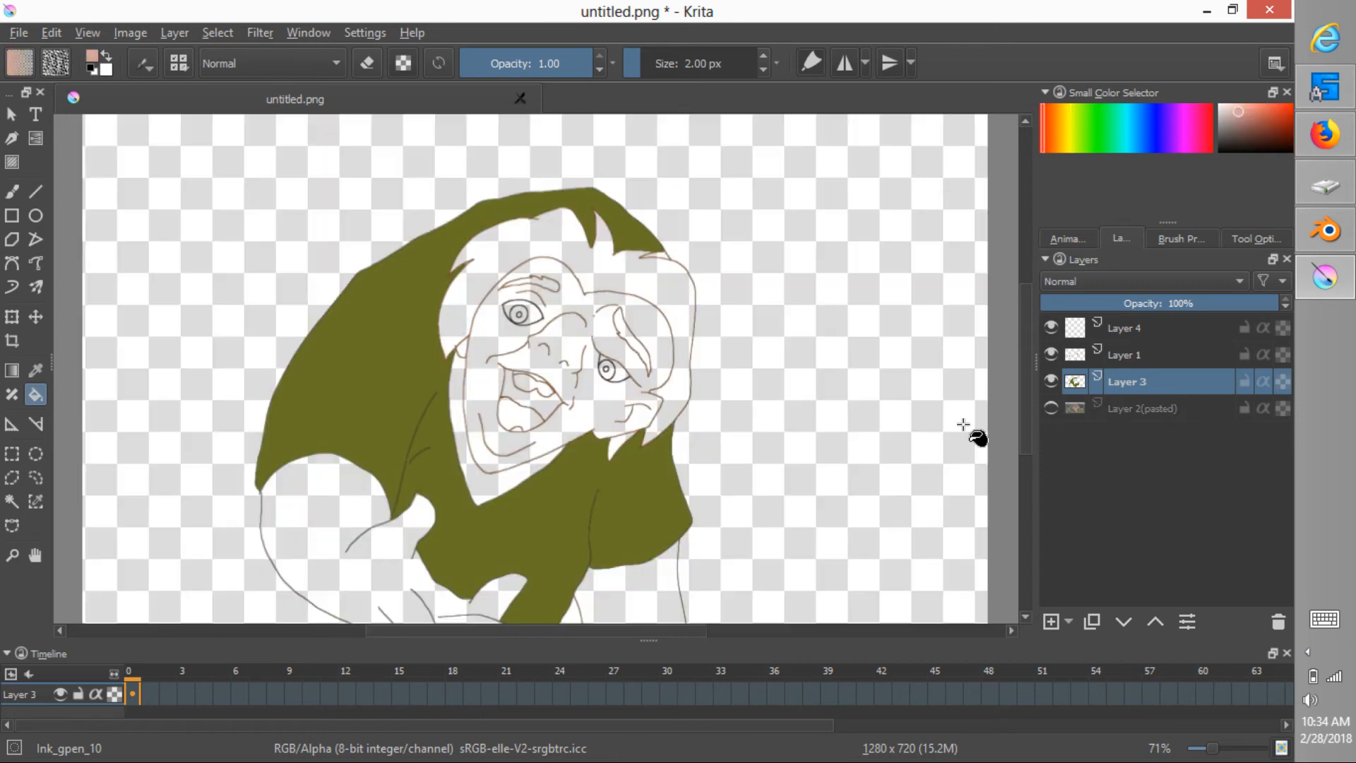
click(602, 405)
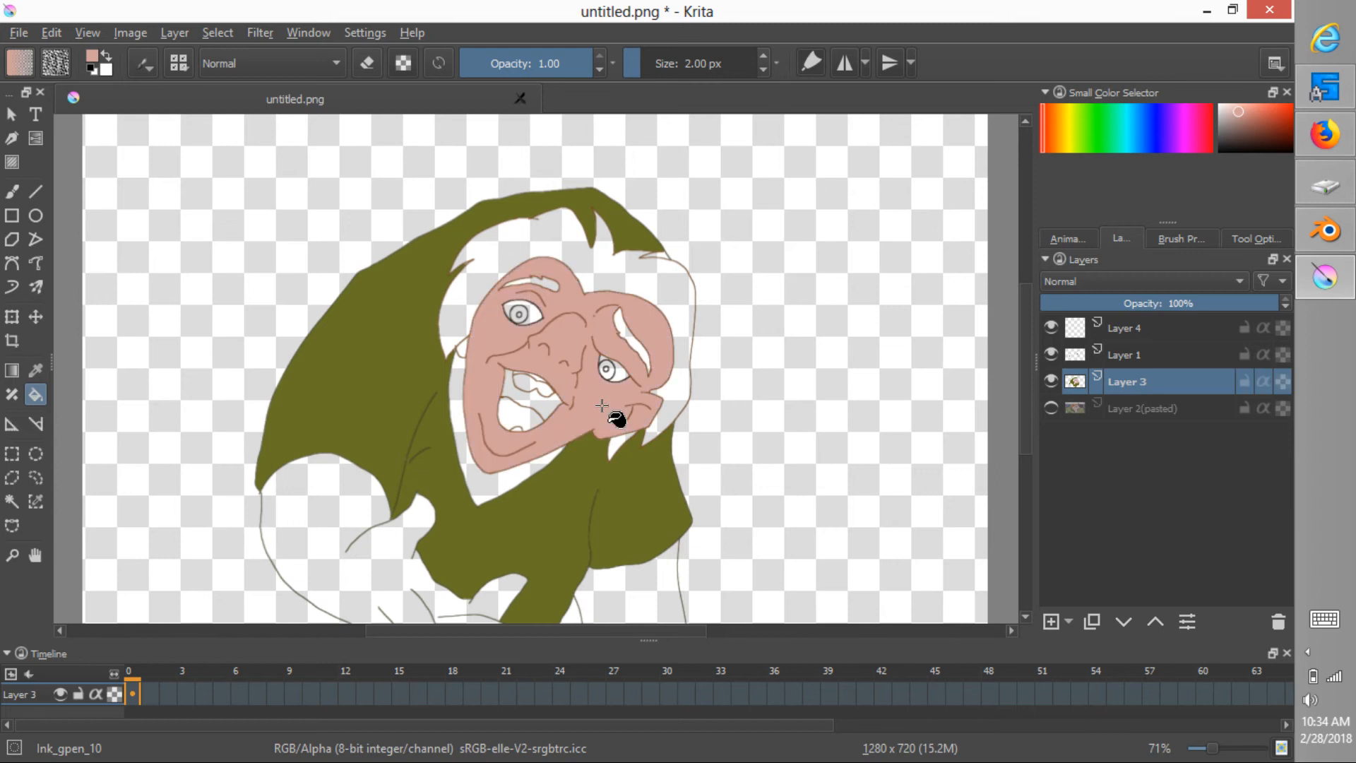
click(640, 602)
click(303, 545)
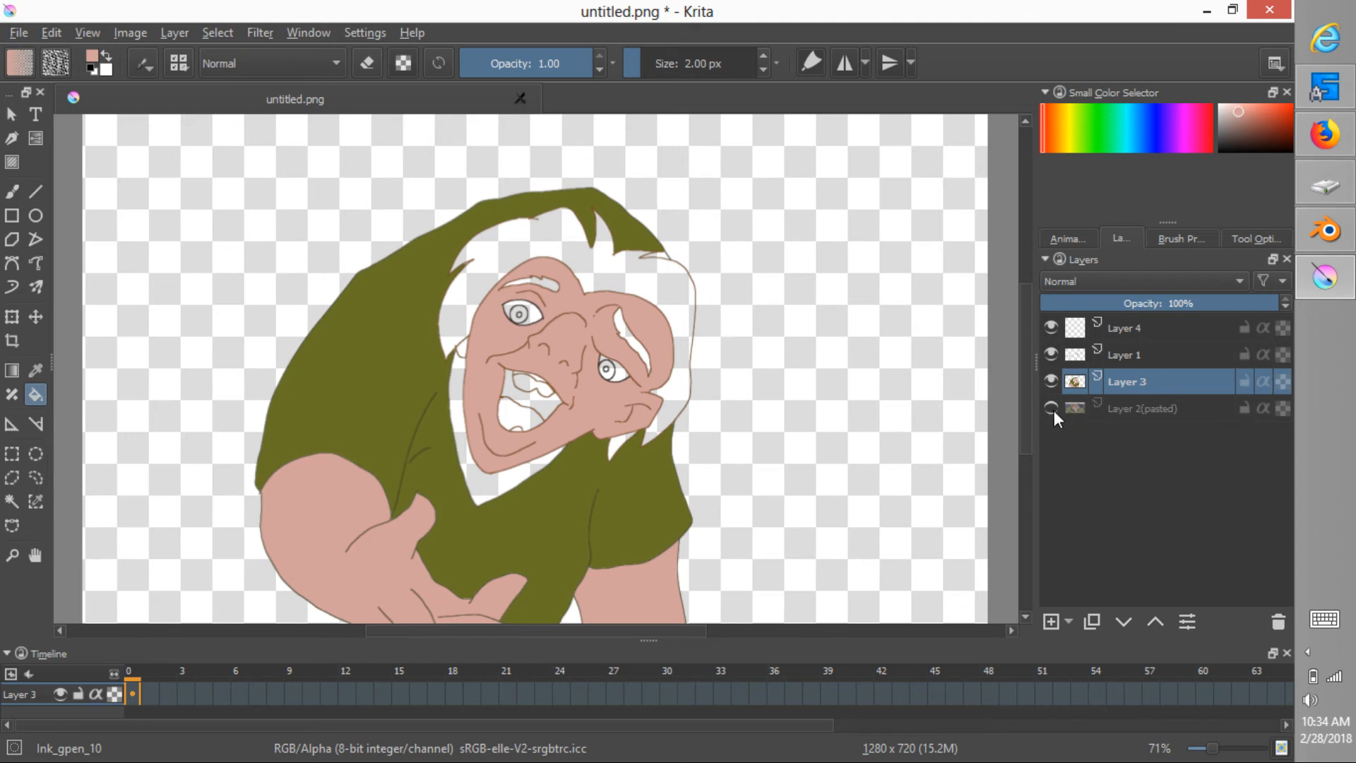
Fill the small hood gap beside the hair with the tunic green, and the hair with orange sampled from the reference.
ctrl+click(627, 504)
click(662, 256)
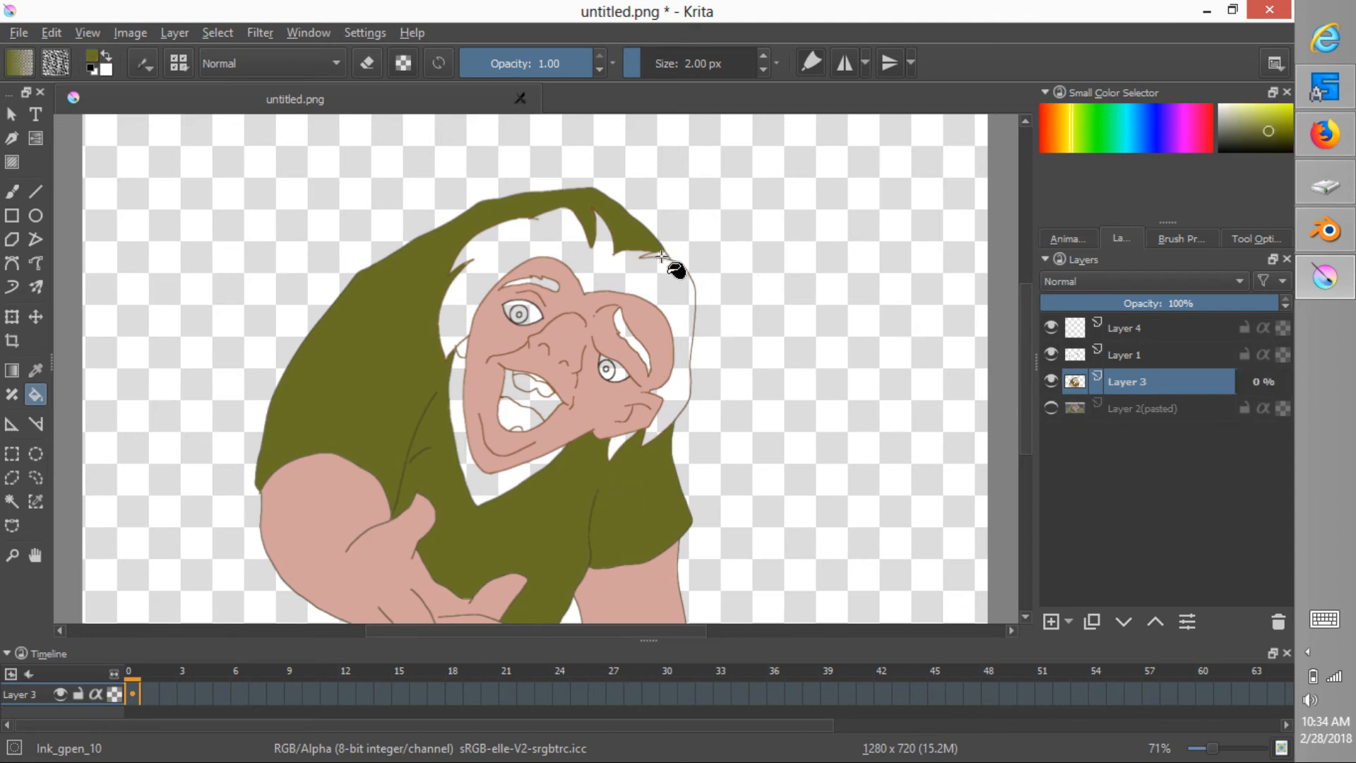
click(1051, 409)
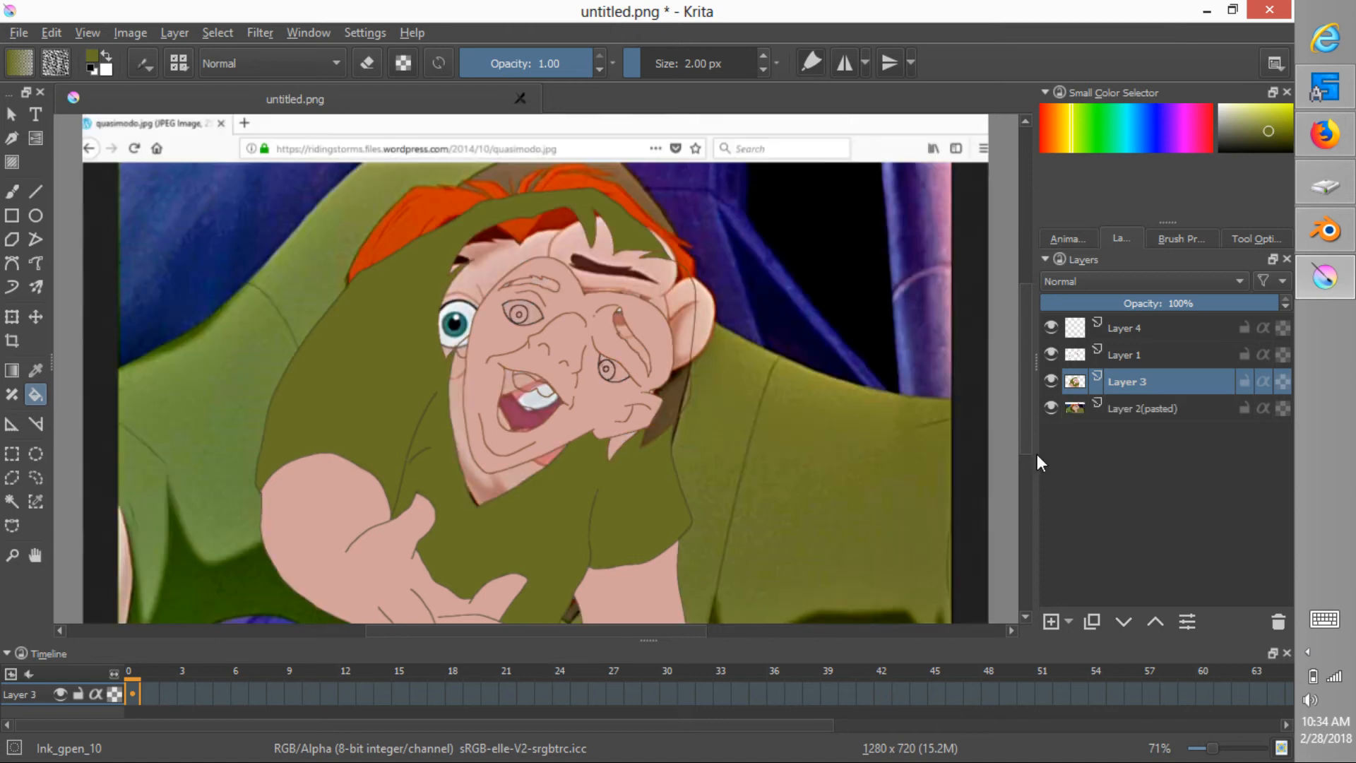
ctrl+click(425, 208)
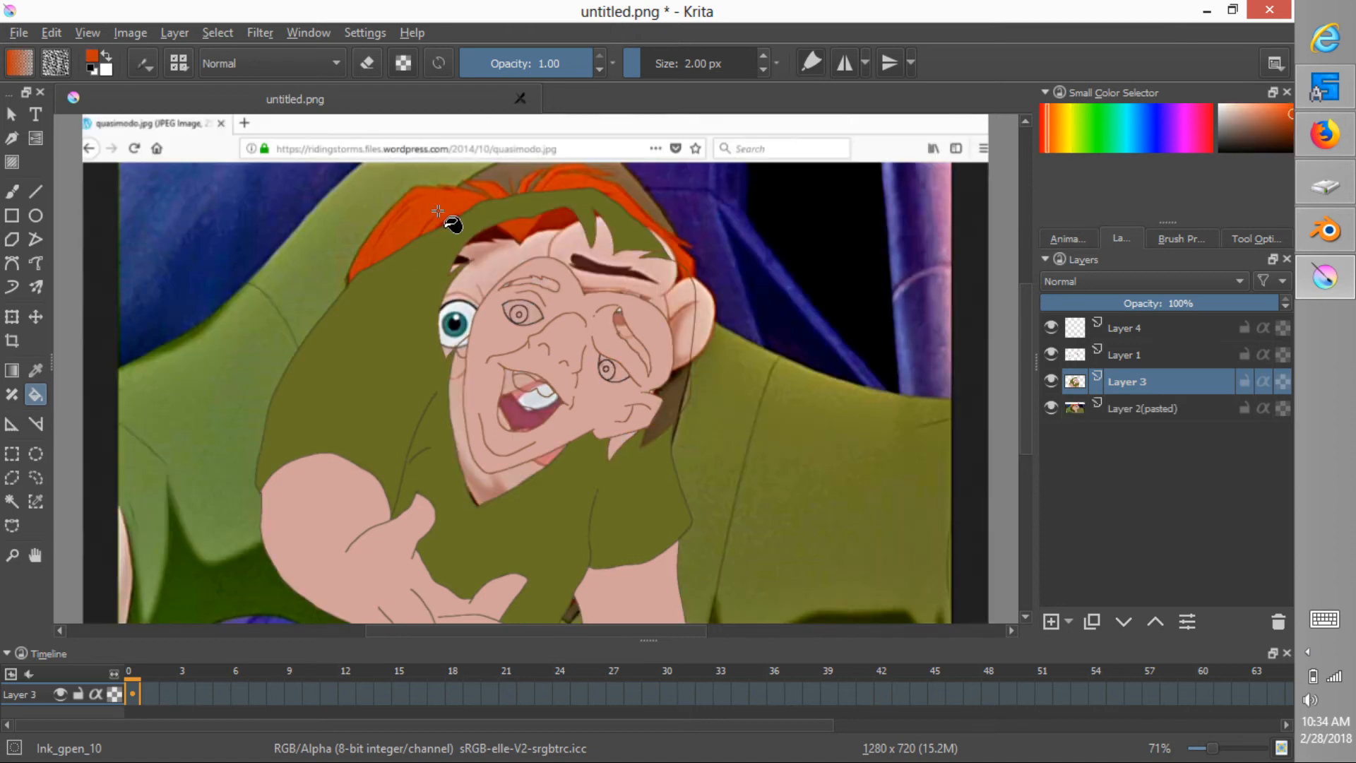
click(1058, 409)
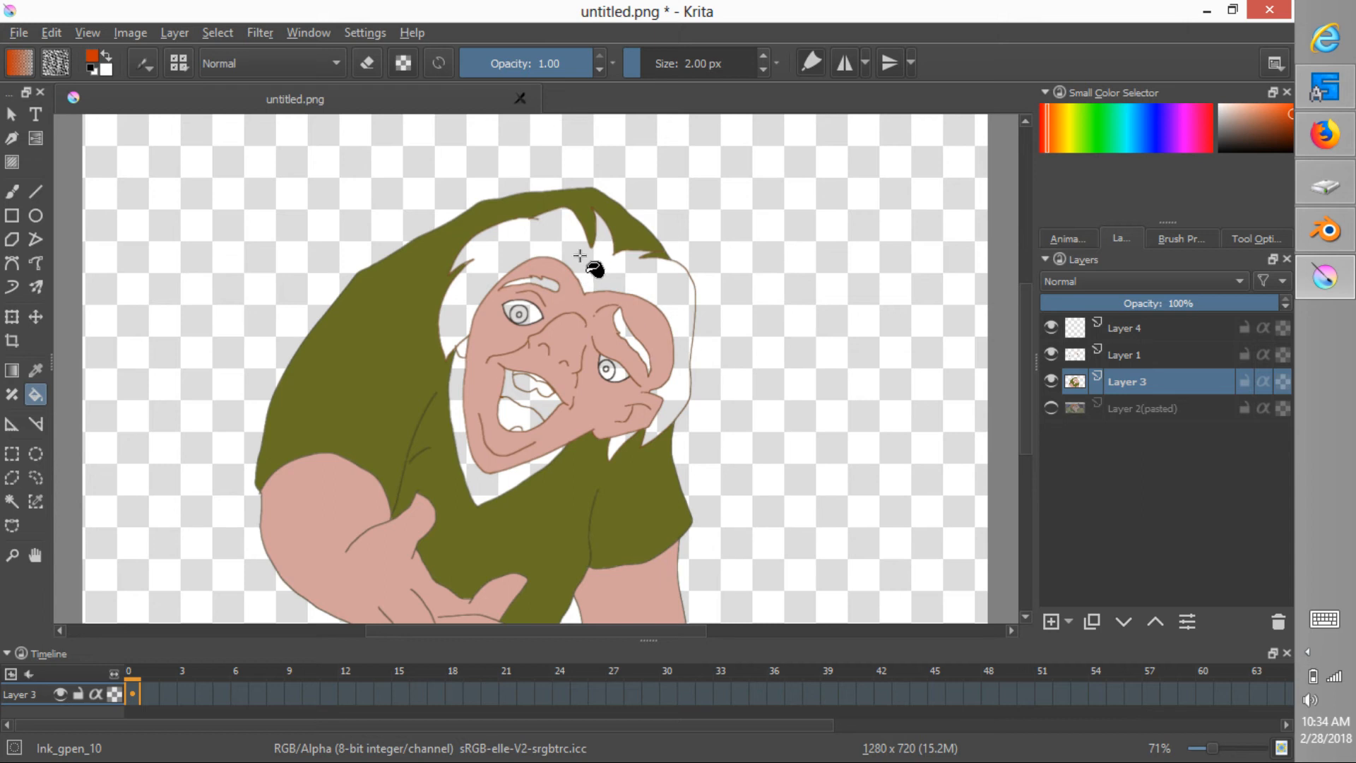
click(606, 269)
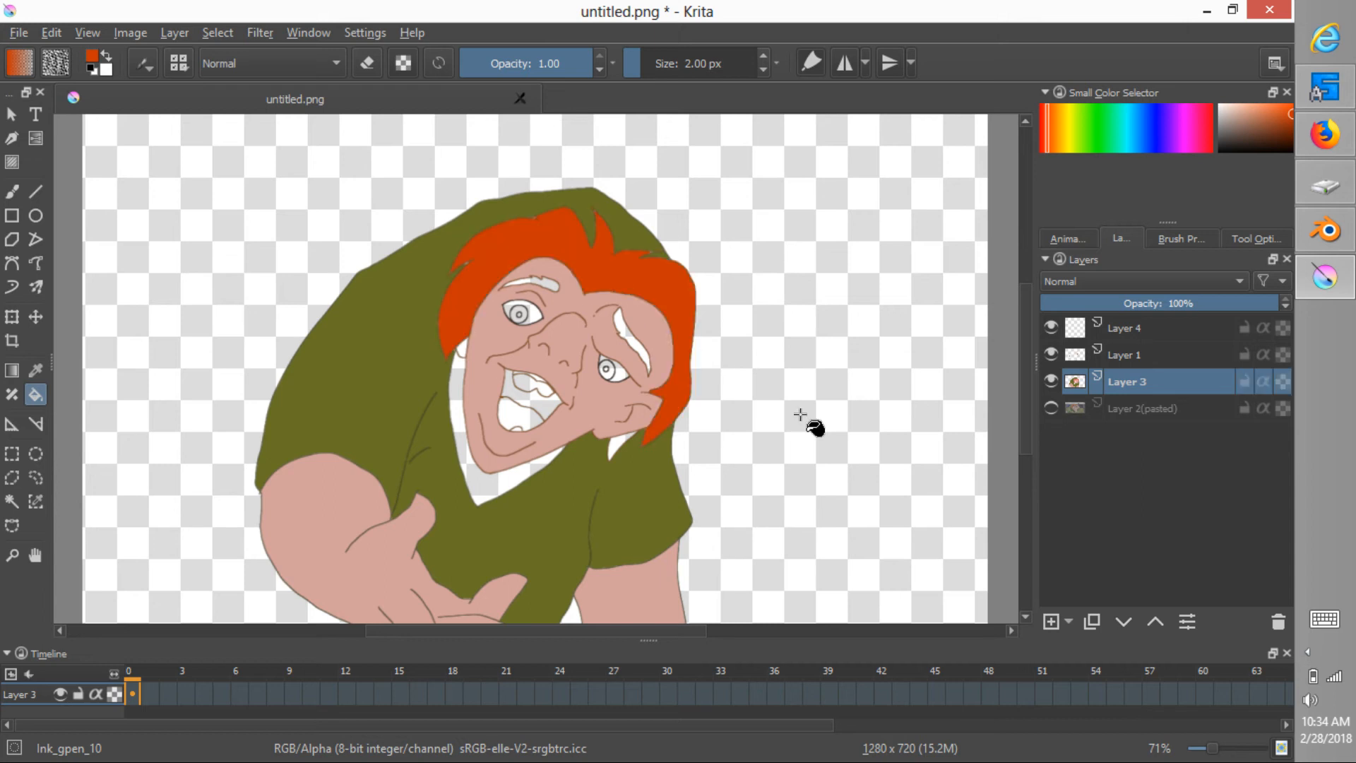
Sample the dark brown eyebrow colour from the reference and fill both eyebrows with it.
click(1051, 408)
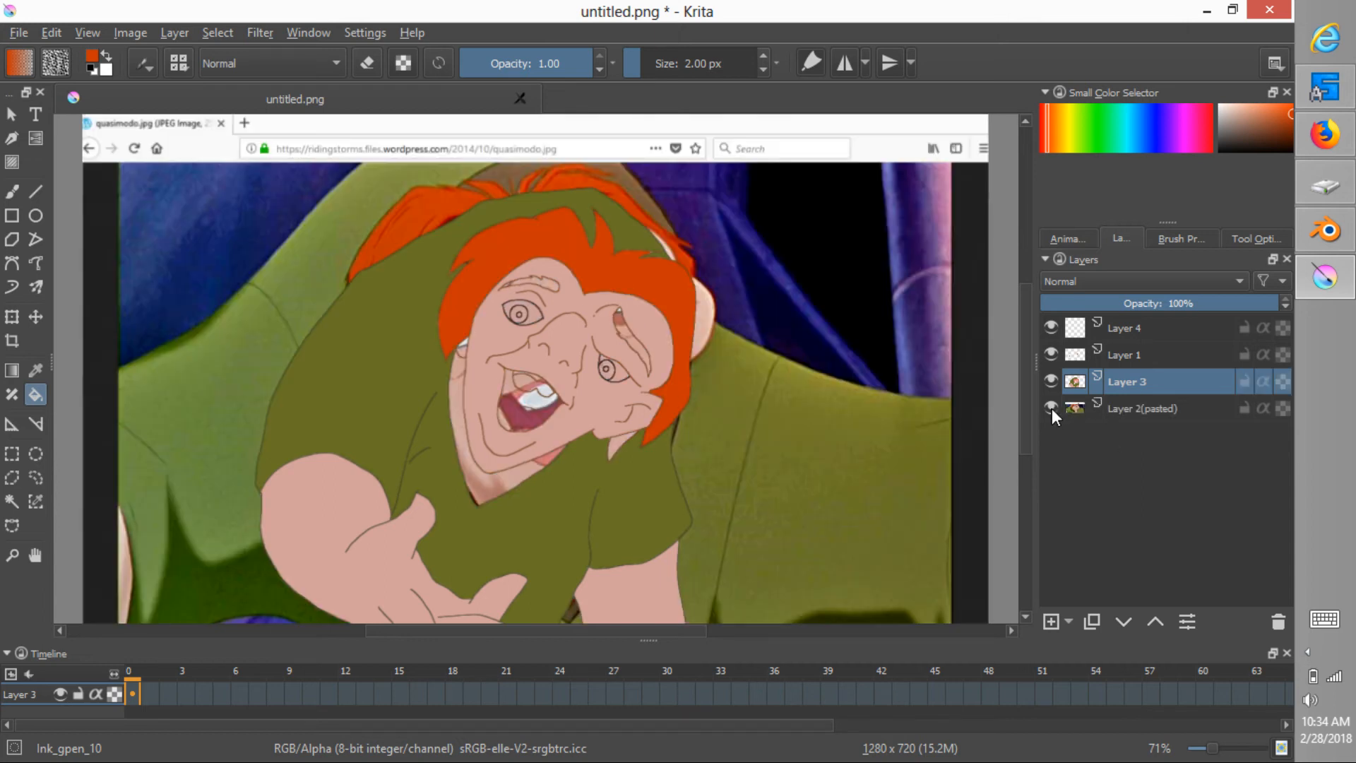
click(1052, 382)
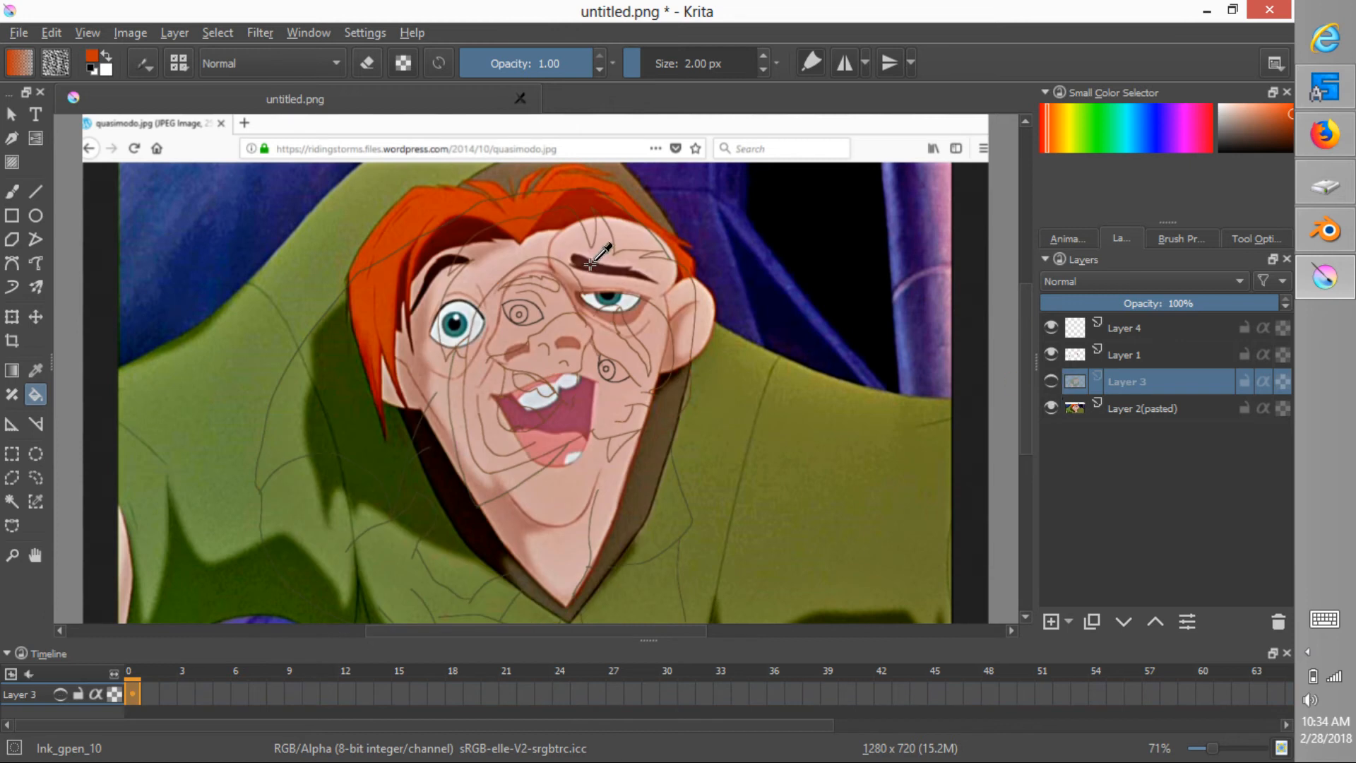
ctrl+click(592, 263)
click(1051, 408)
click(1052, 382)
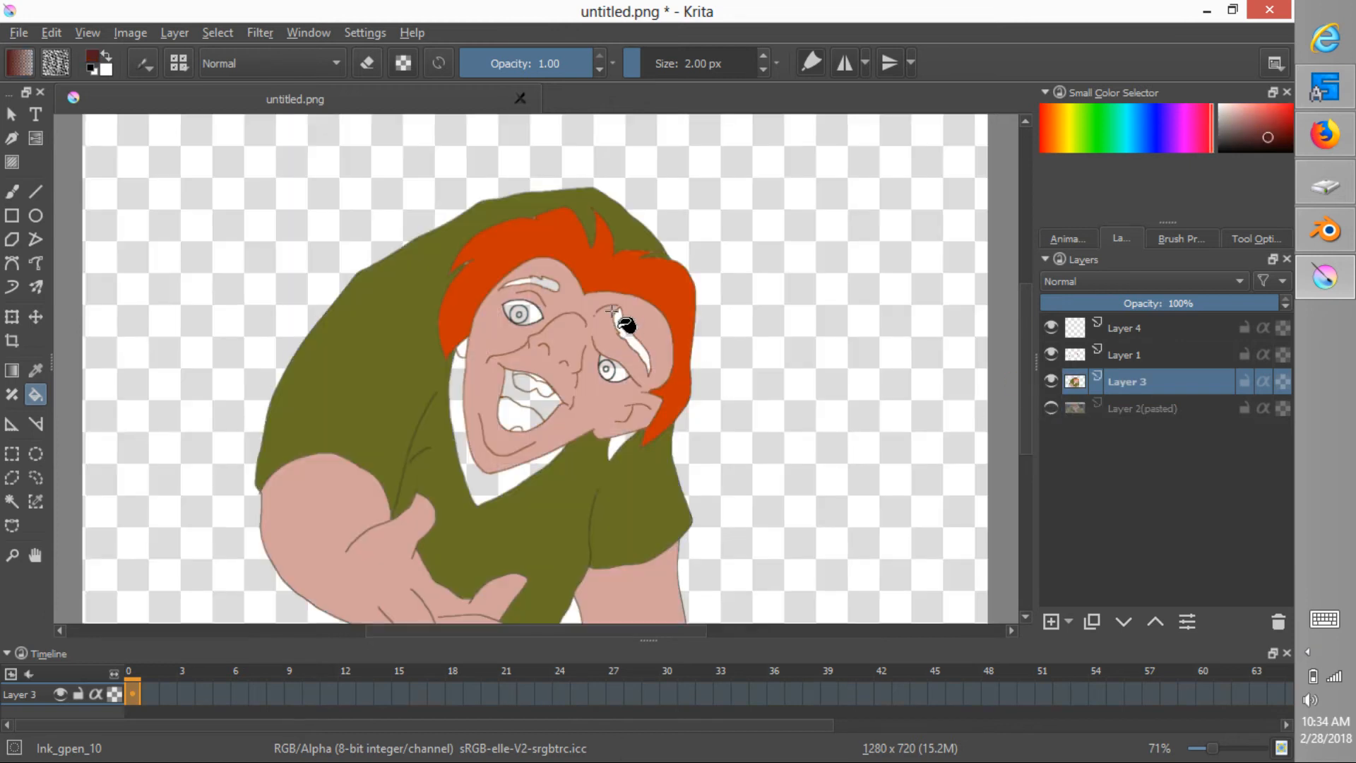
mouse_move(642, 387)
ctrl+middle_down()
mouse_move(754, 278)
mouse_move(530, 255)
mouse_move(486, 265)
mouse_move(619, 376)
ctrl+middle_up()
click(523, 233)
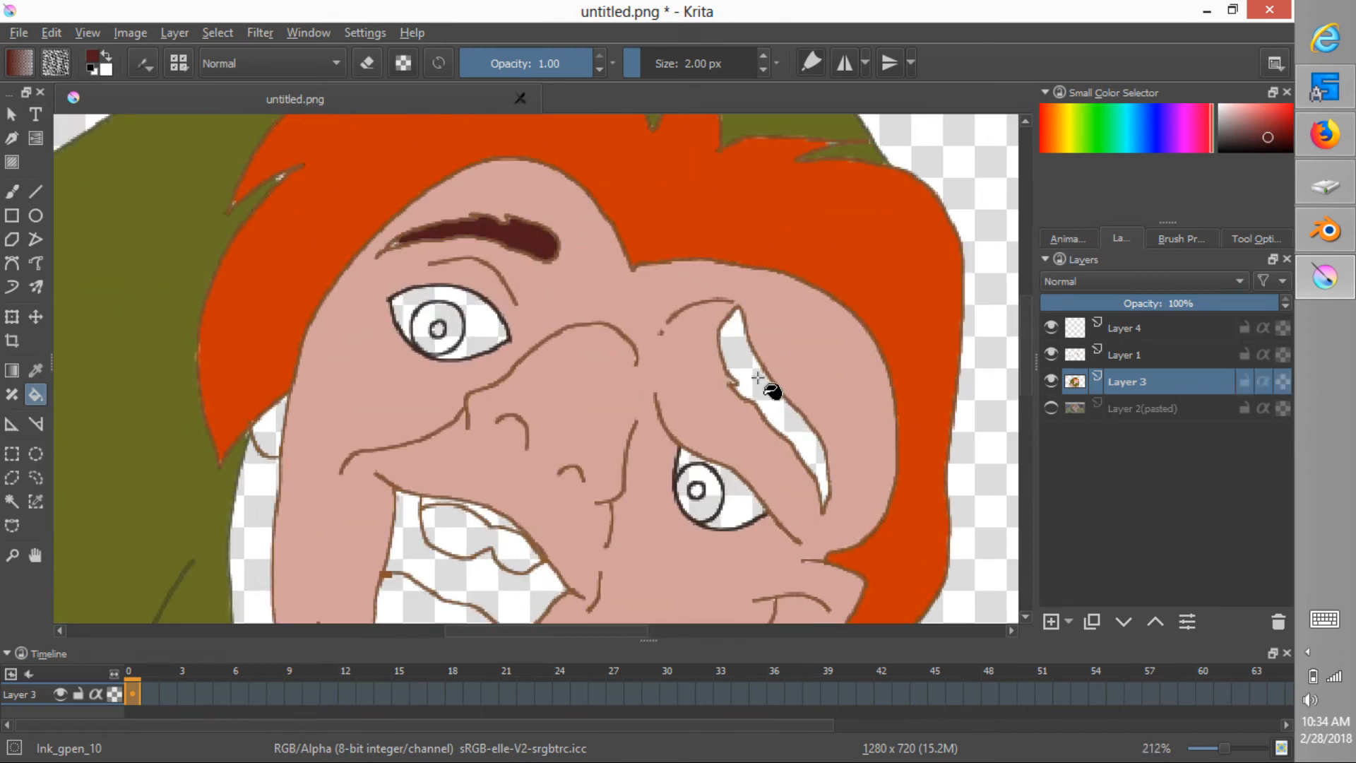
click(668, 468)
Fill the collar area around the chin with a darker shade of the sampled tunic green.
ctrl+middle_drag(668, 468, 636, 554)
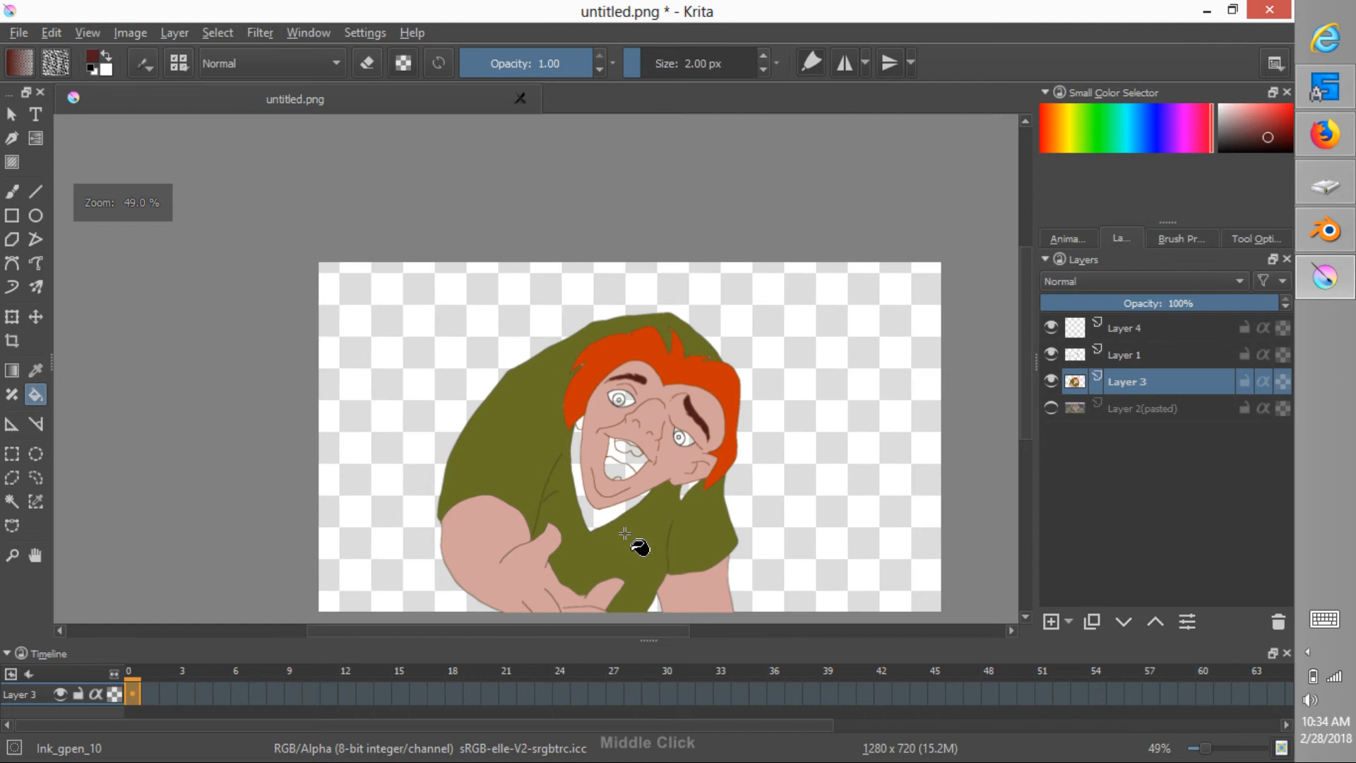
ctrl+click(507, 448)
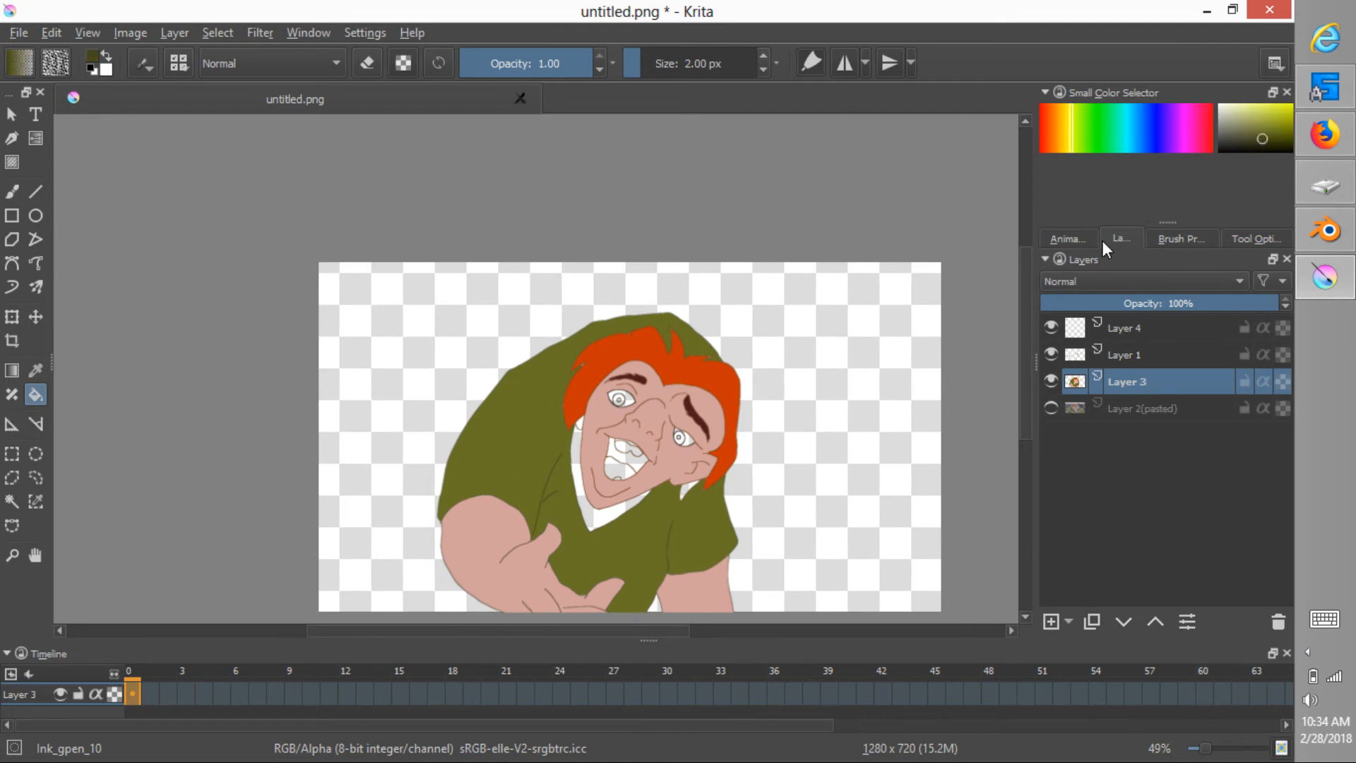
click(596, 502)
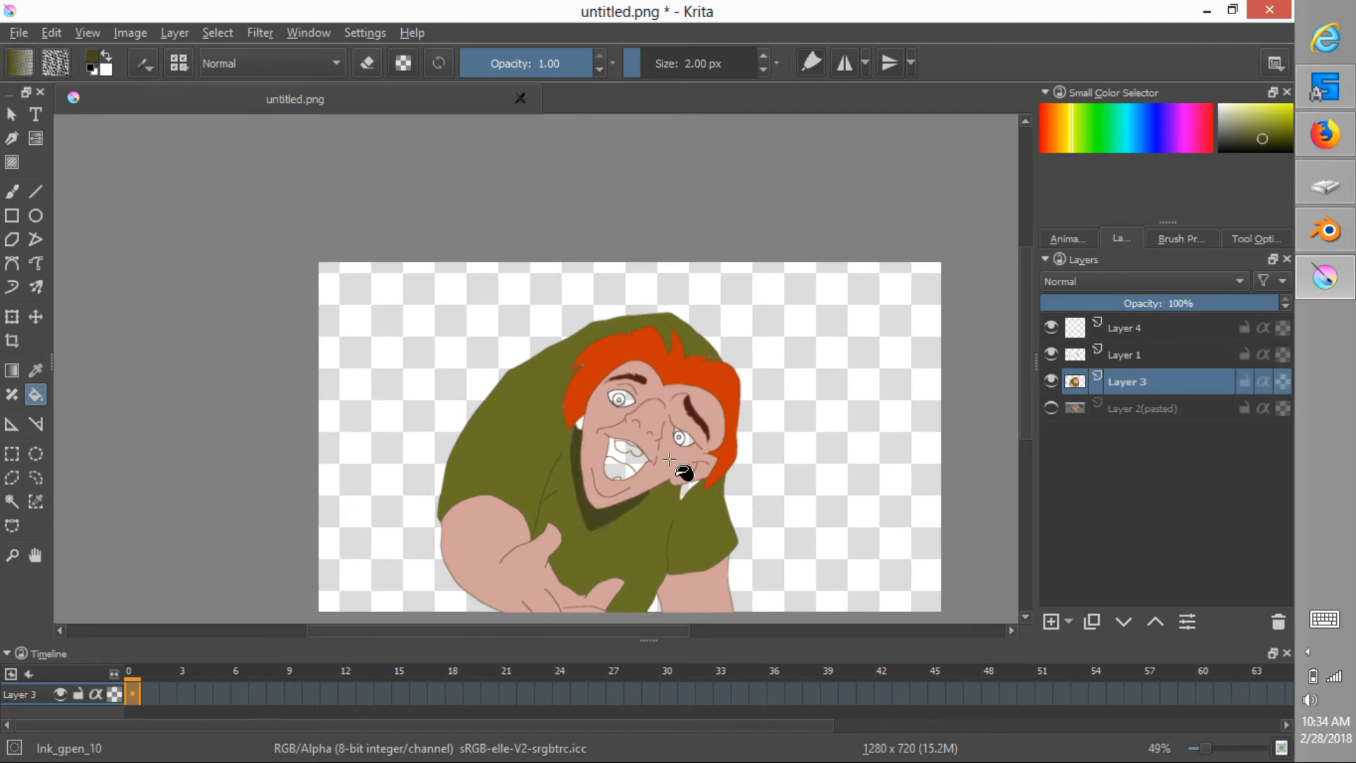
Sample the orange from the hair and fill the unfilled tuft below the ear.
ctrl+click(669, 459)
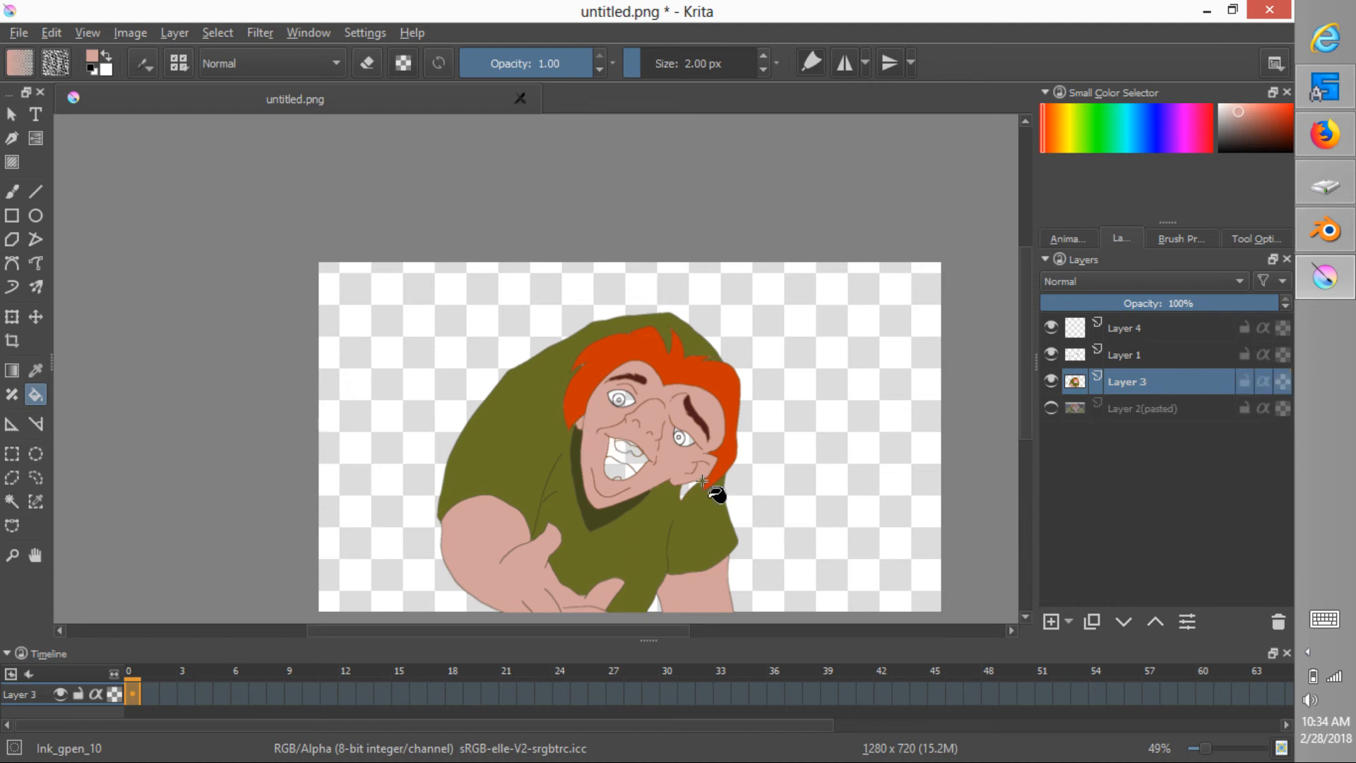
ctrl+click(733, 438)
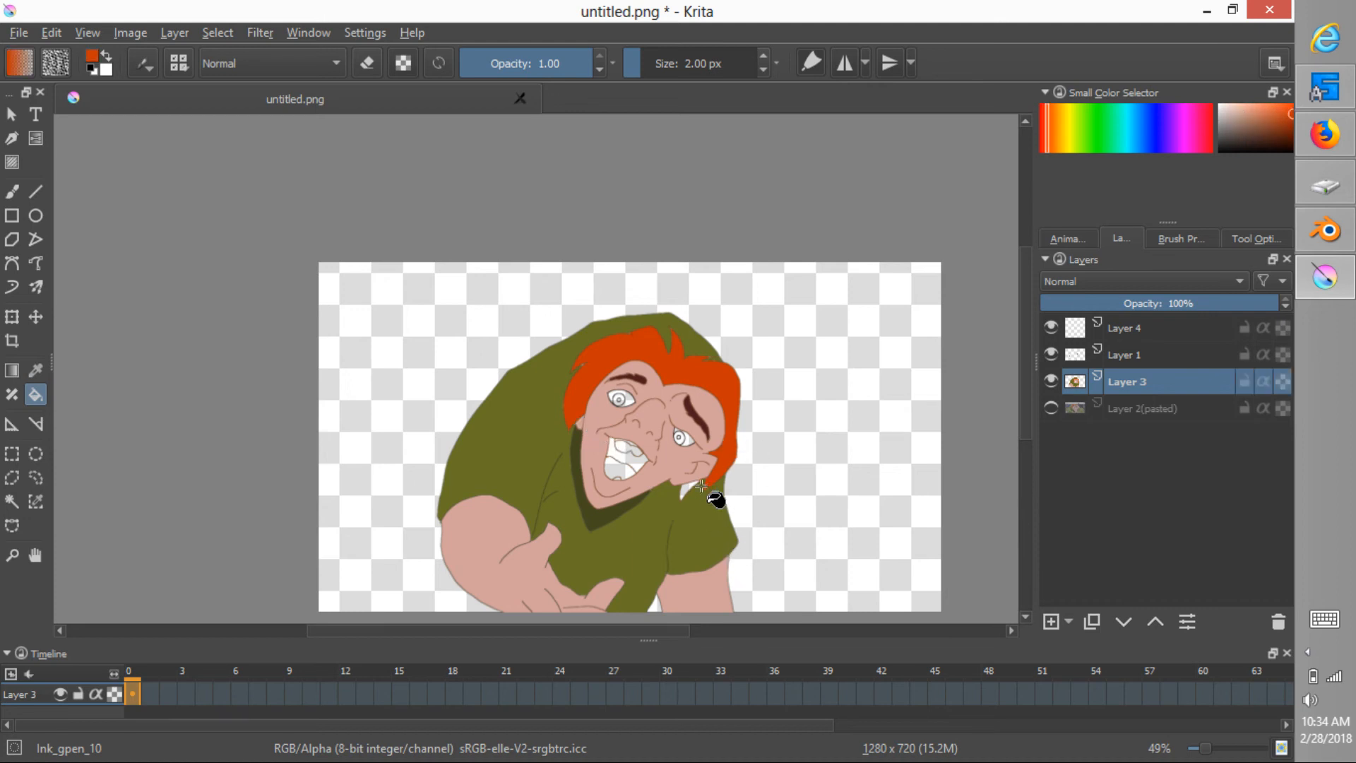
click(701, 486)
Sample the dark pink of the mouth interior from the reference and fill the inside of the mouth with it.
click(1052, 384)
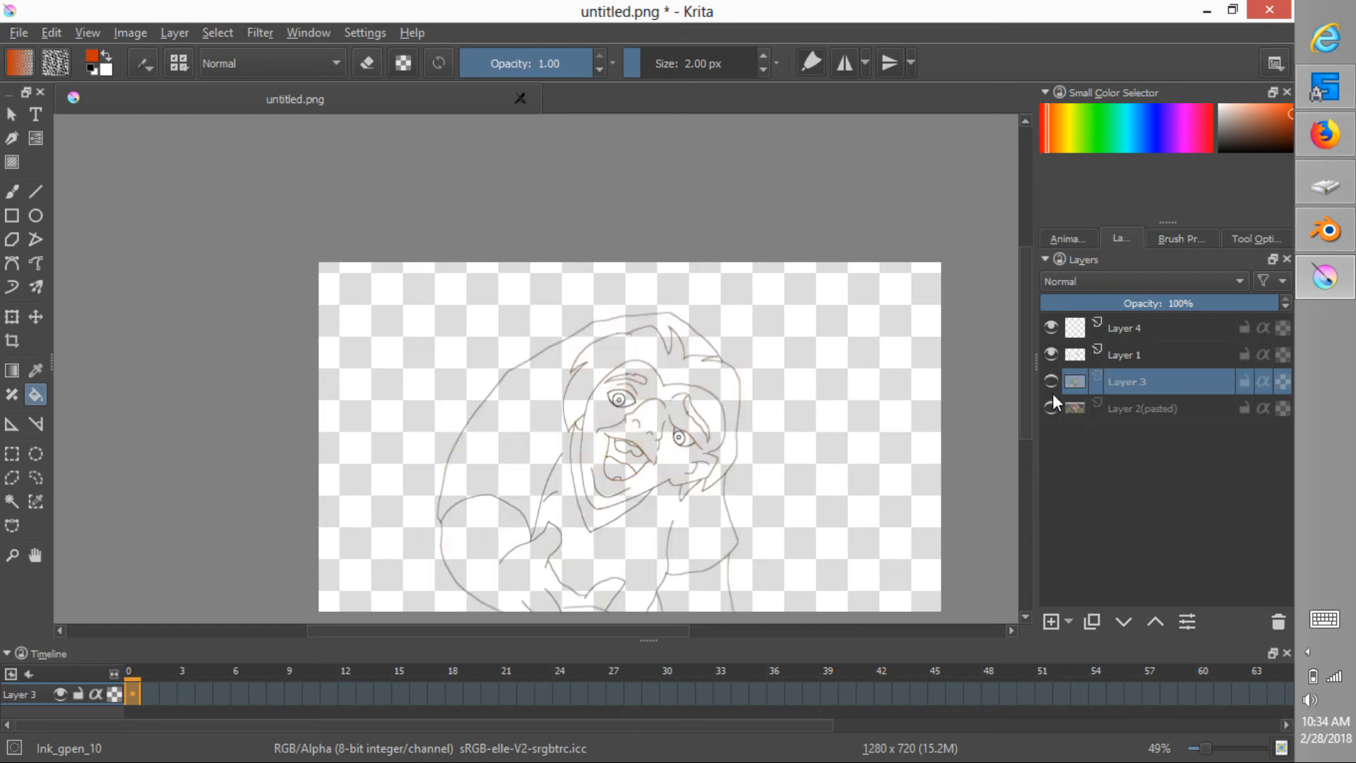
click(1051, 408)
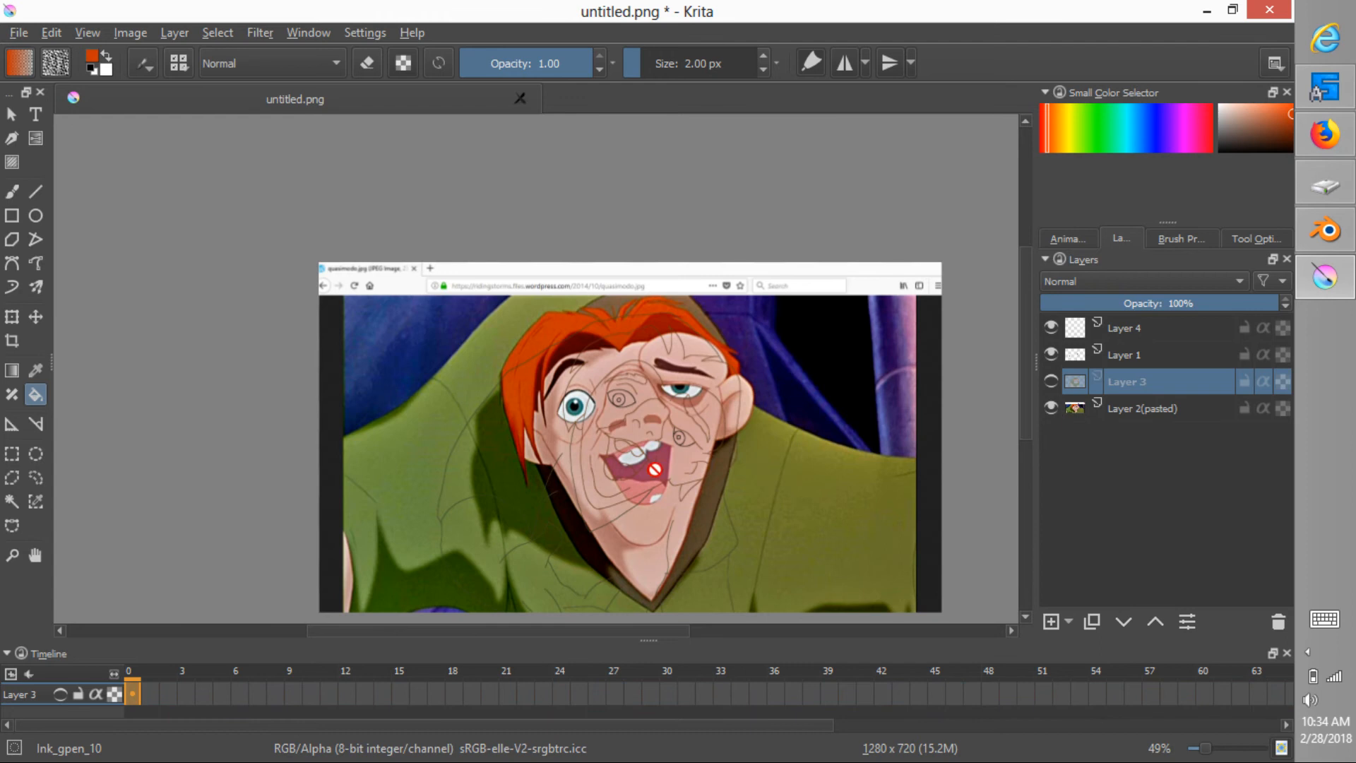
ctrl+click(656, 468)
click(1051, 407)
click(1052, 381)
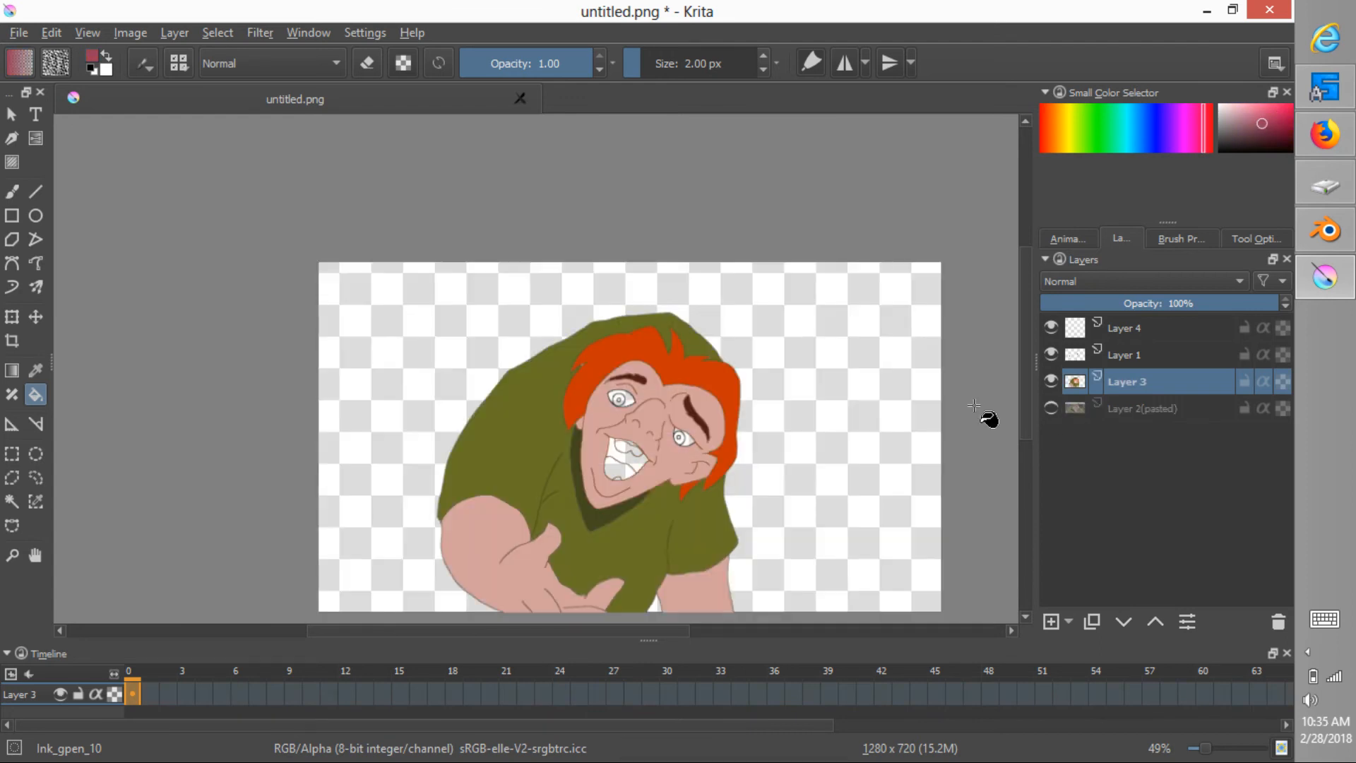
ctrl+middle_drag(652, 473, 728, 311)
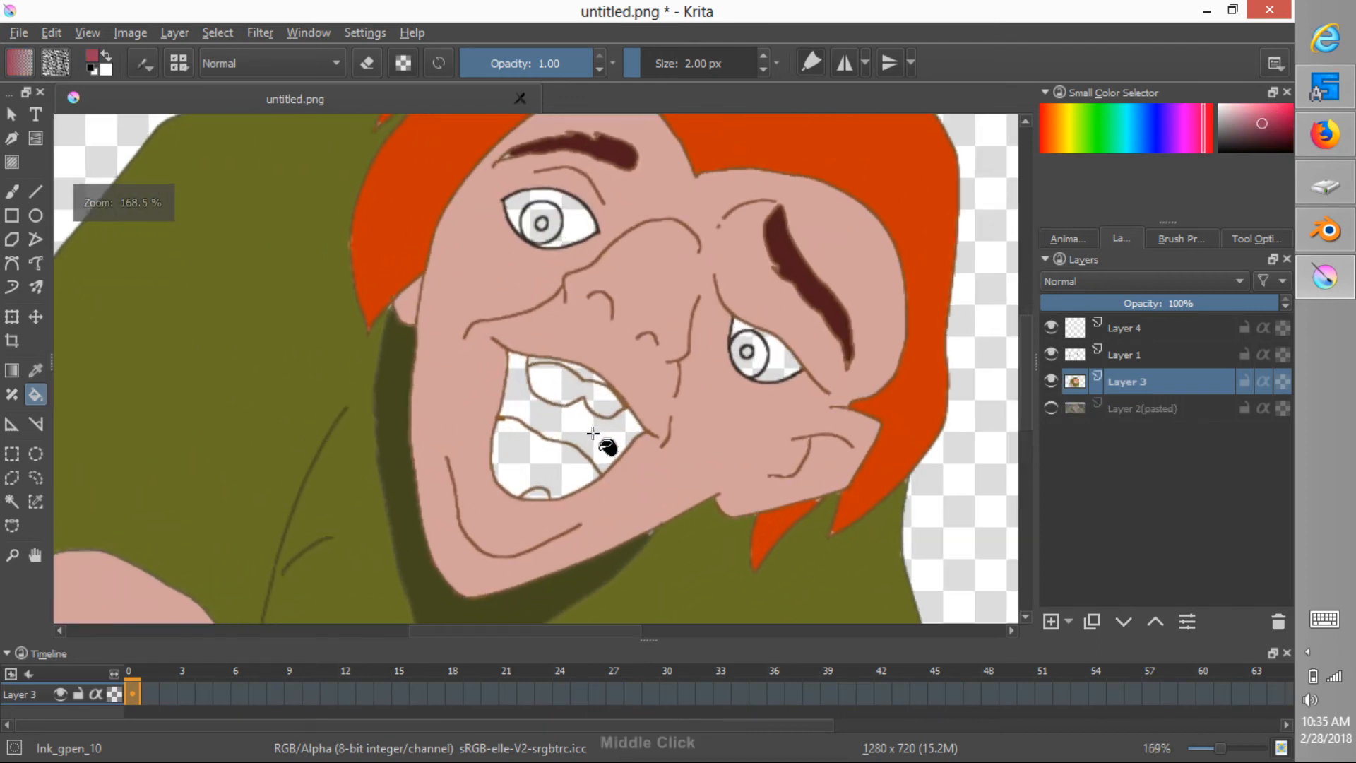
click(611, 464)
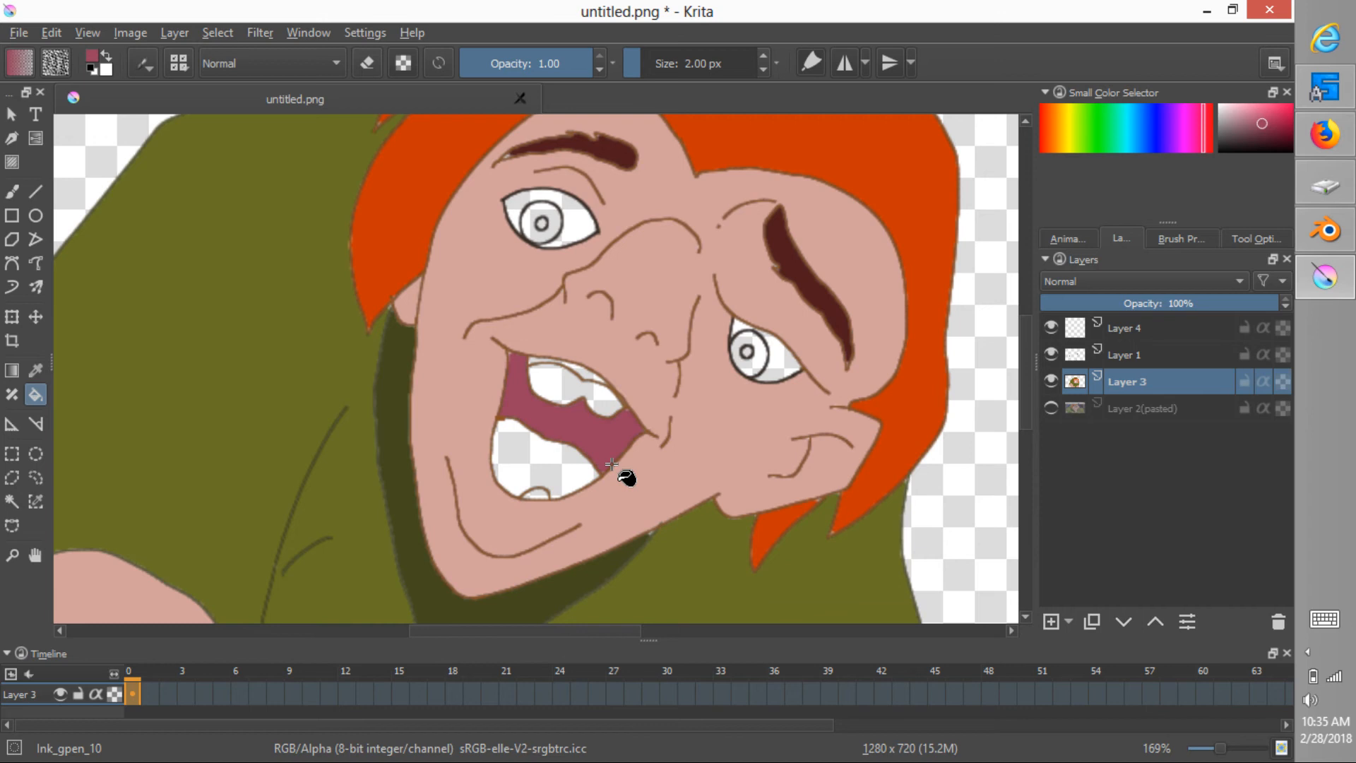
Try to fill the tongue with the pink sampled from the tongue in the reference.
click(1053, 409)
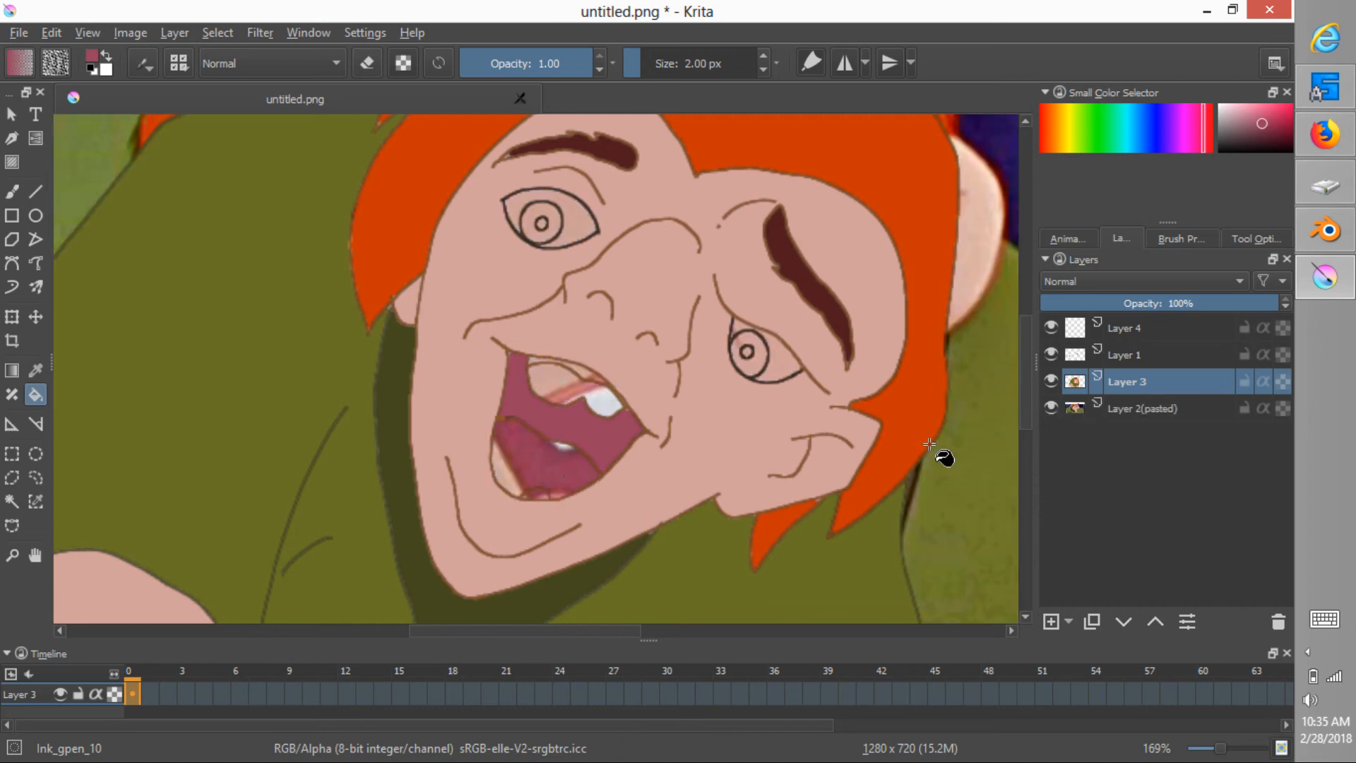
click(1051, 381)
ctrl+click(621, 533)
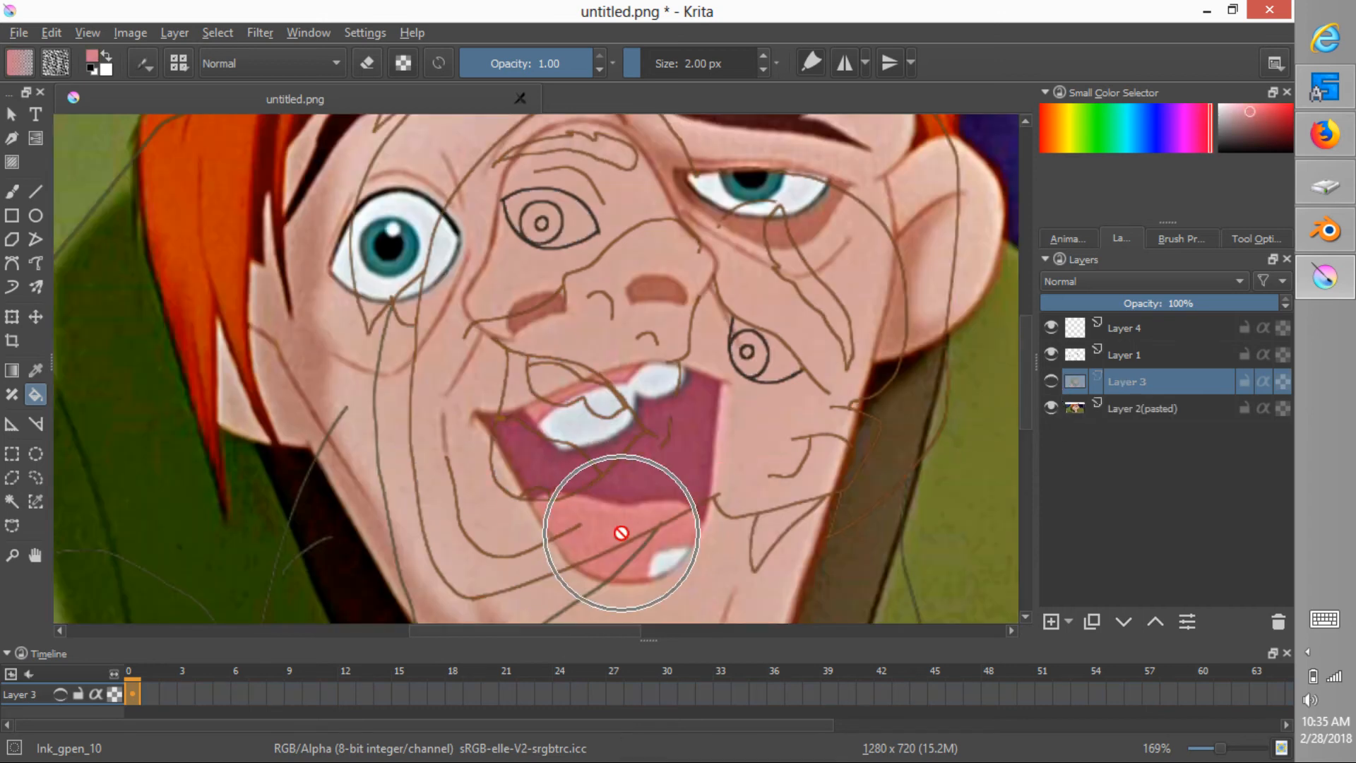
click(1051, 382)
click(1052, 408)
ctrl+click(558, 479)
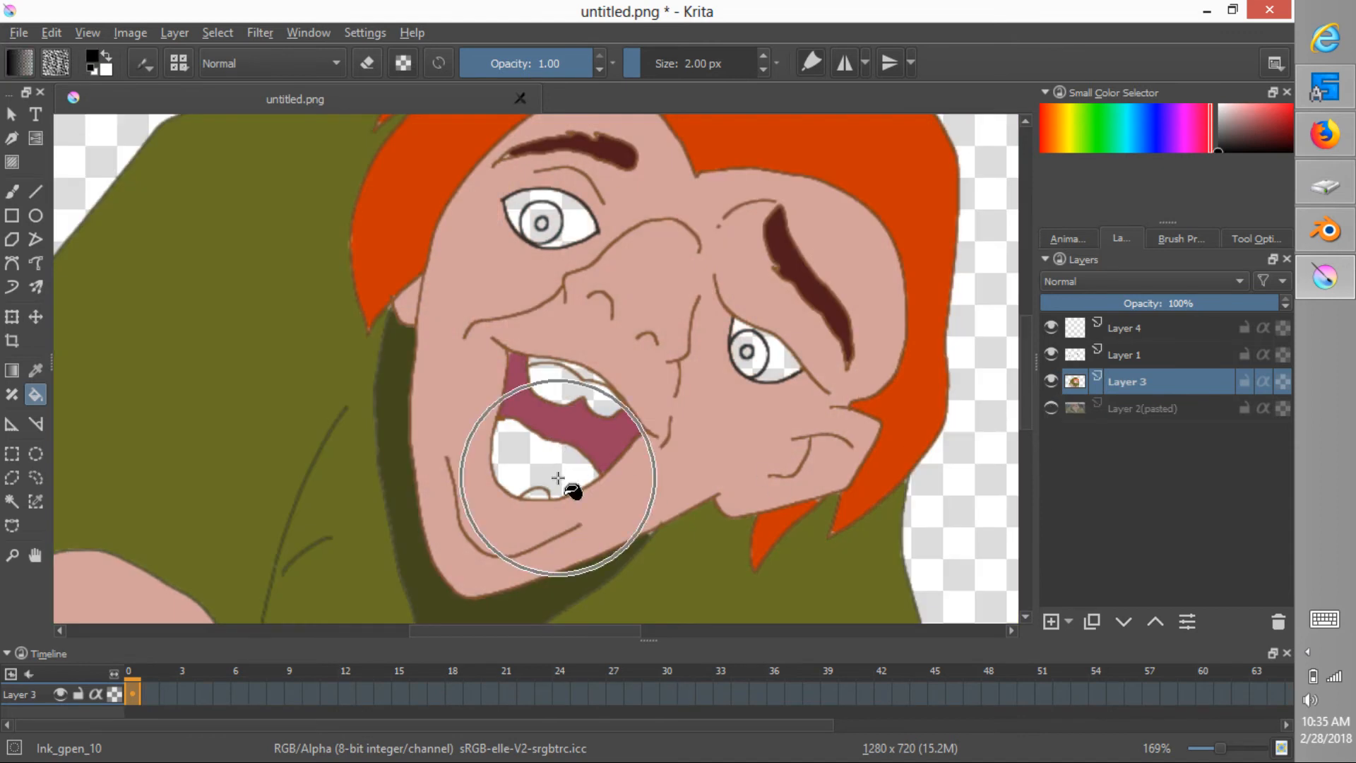
Fill the lower tooth, the upper teeth and the whites of both eyes with white.
key(x)
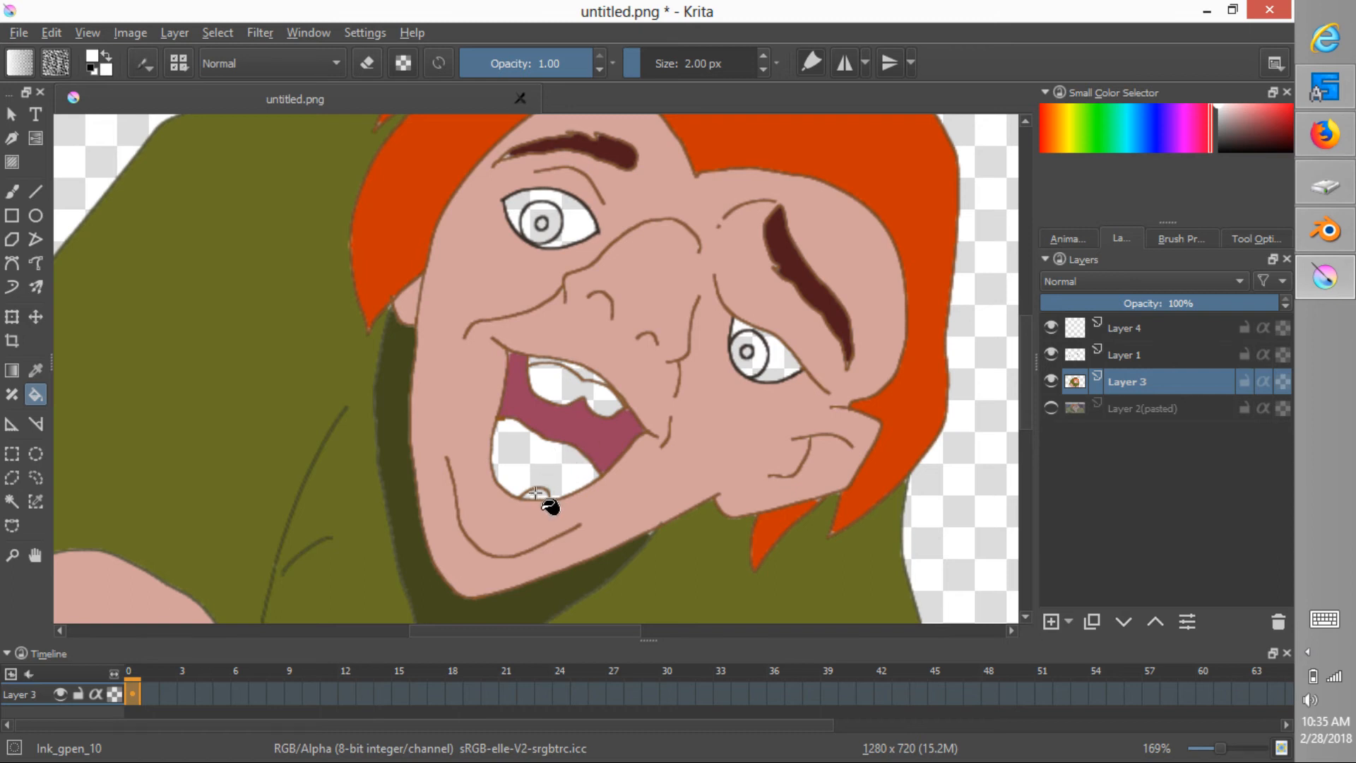
click(554, 469)
click(563, 380)
click(589, 222)
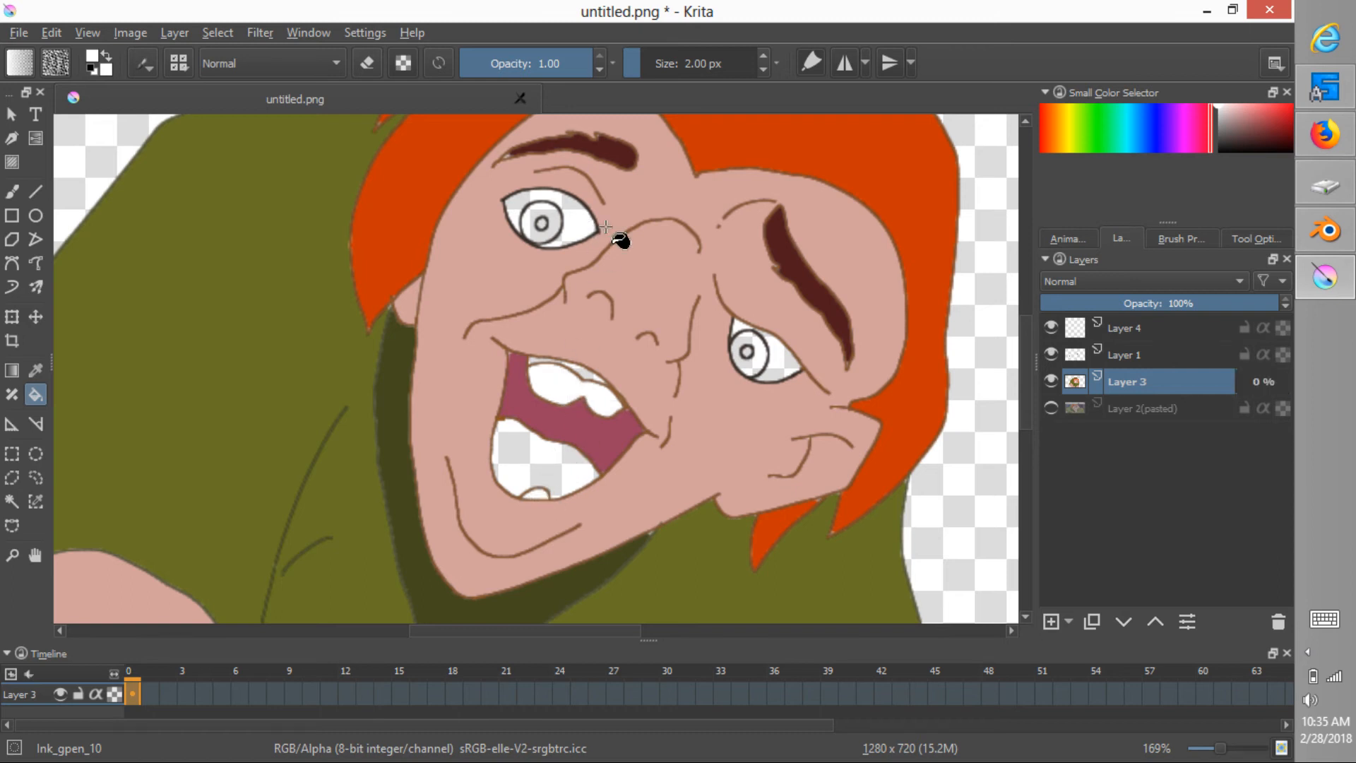
click(780, 366)
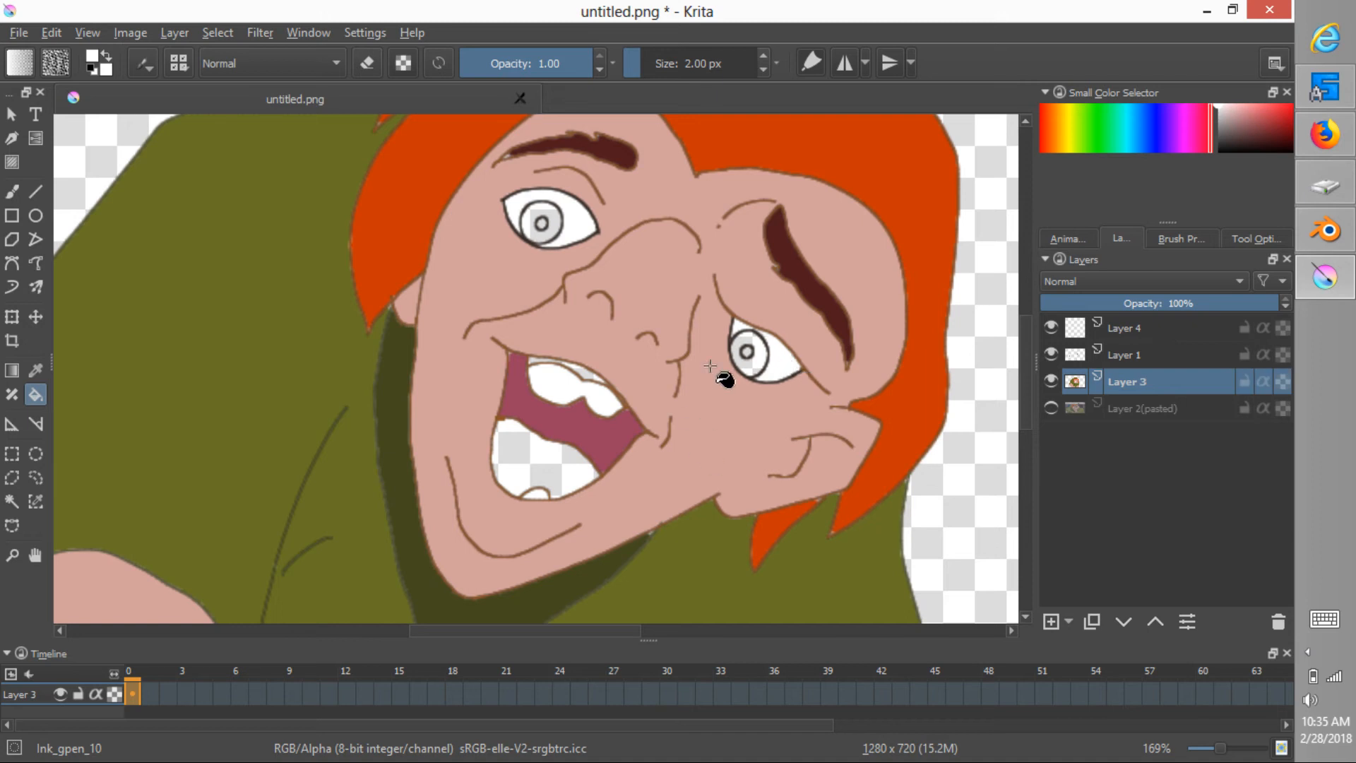
click(1051, 408)
click(1053, 381)
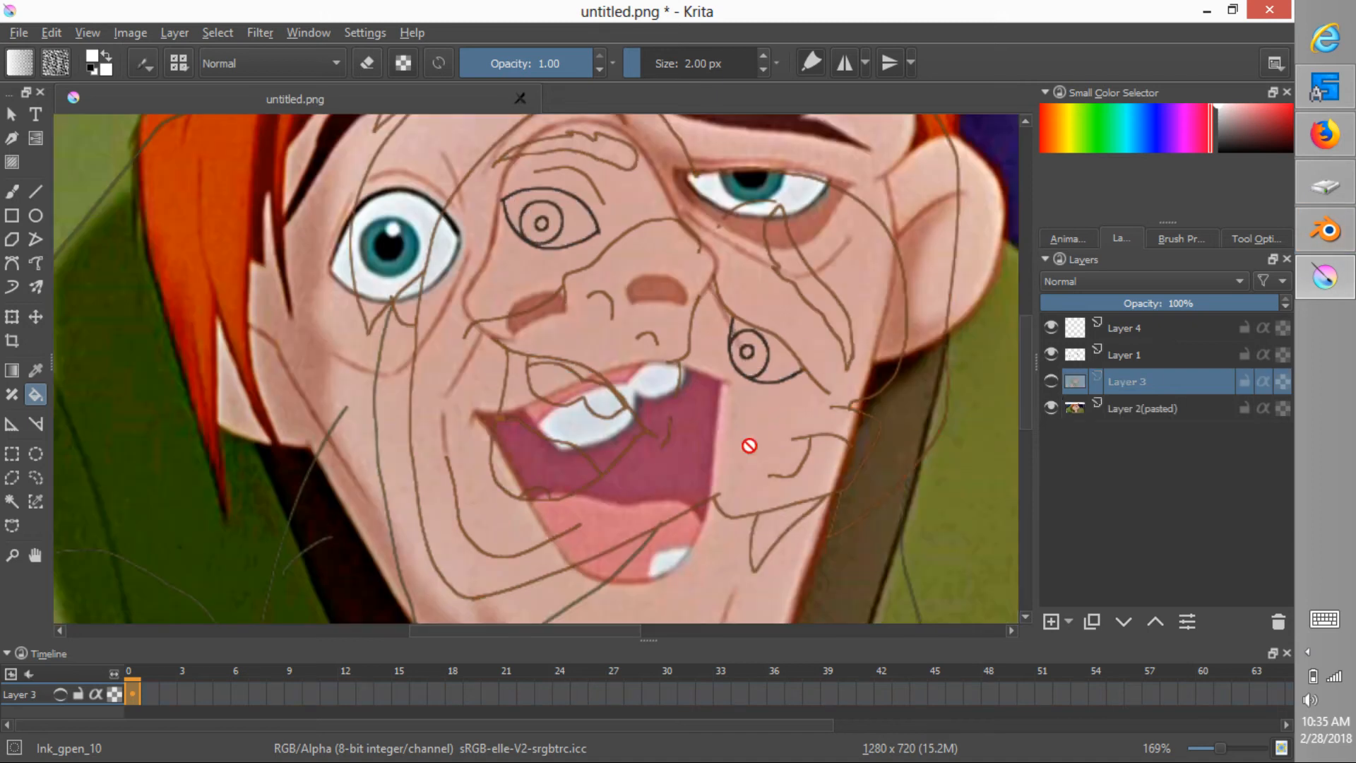
click(1051, 381)
click(1051, 406)
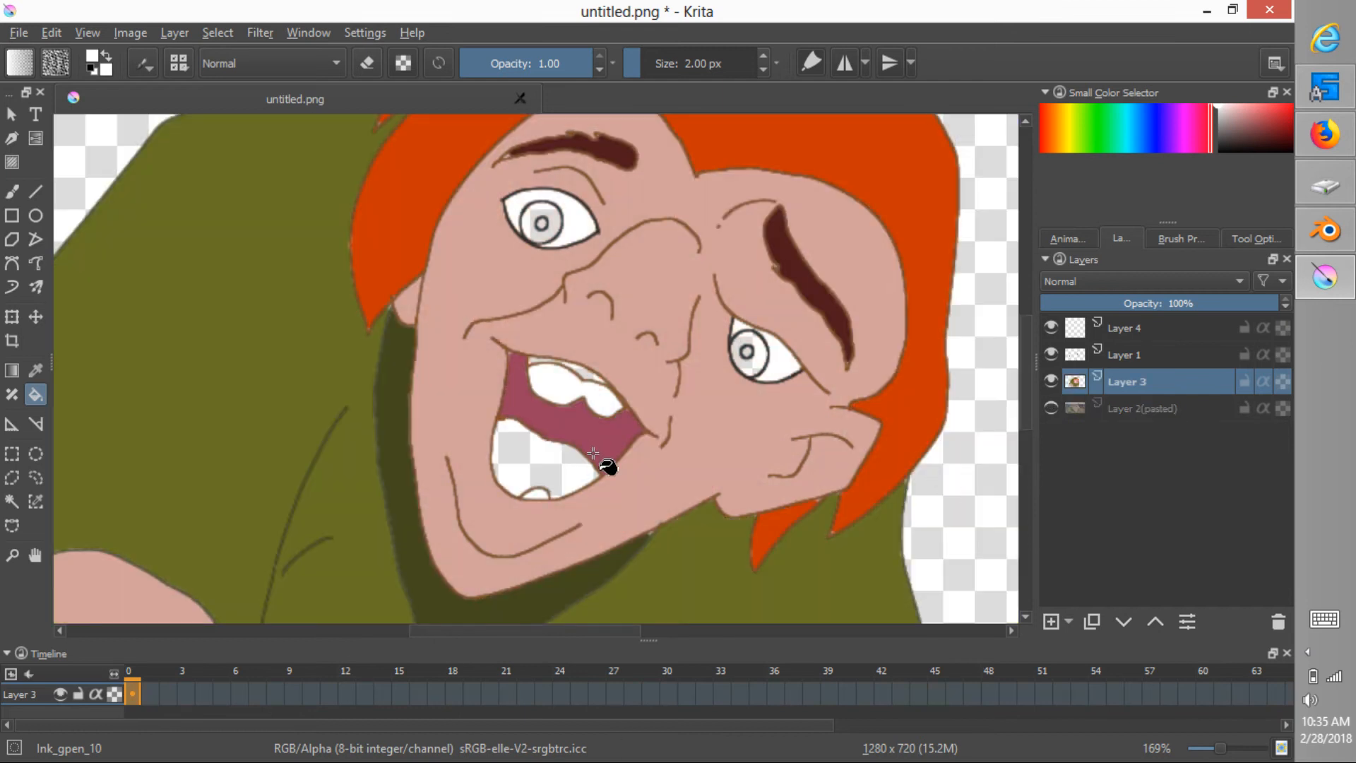
Sample the light pink of the tongue from the reference and fill the tongue and upper gum with it.
click(1053, 381)
click(1051, 407)
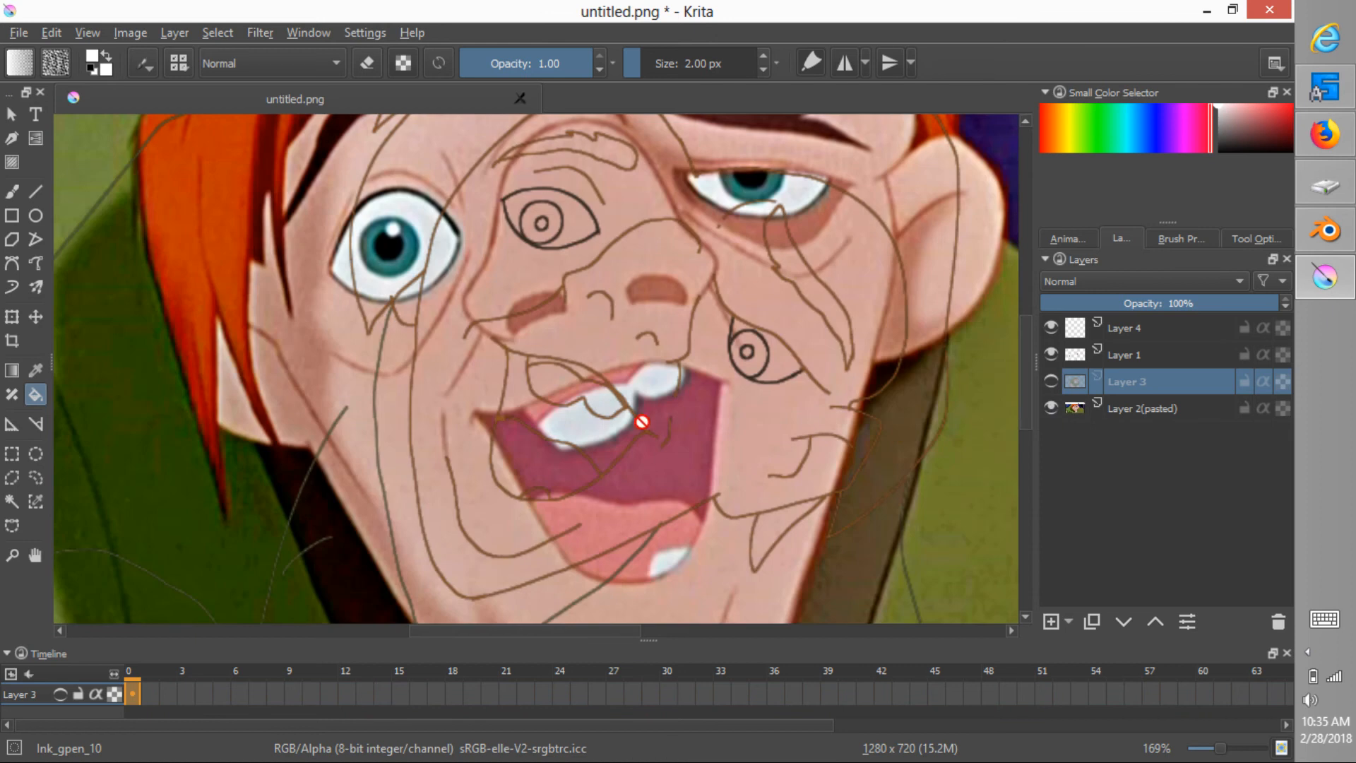
ctrl+click(634, 516)
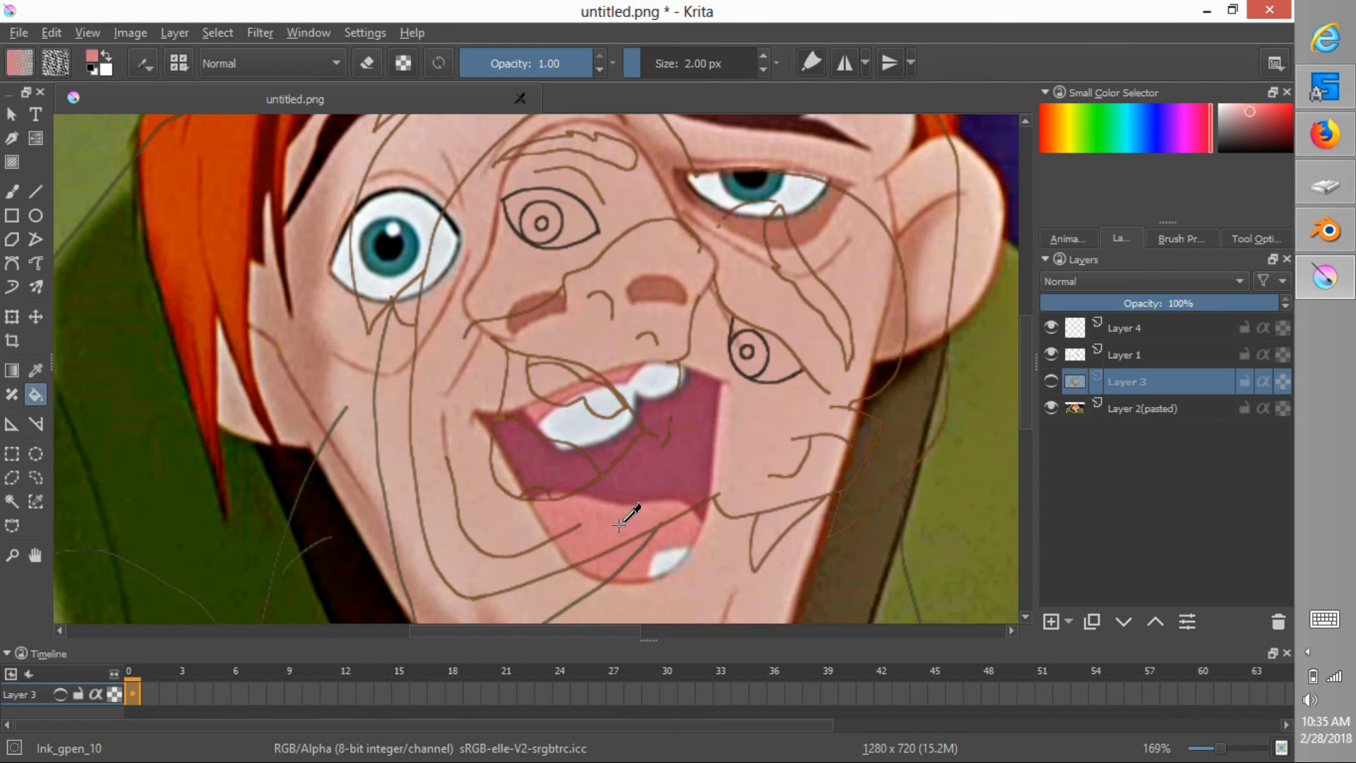
click(1051, 407)
click(1051, 382)
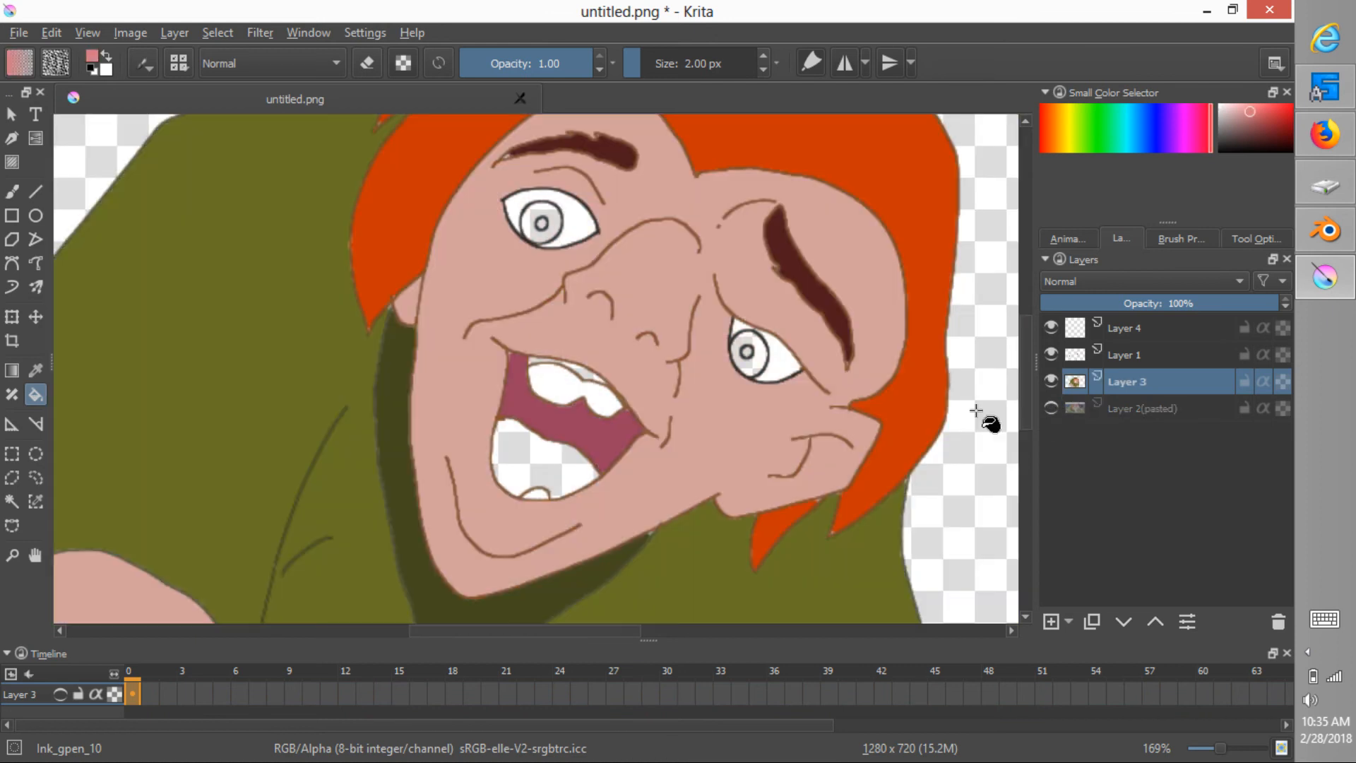
click(538, 463)
click(589, 375)
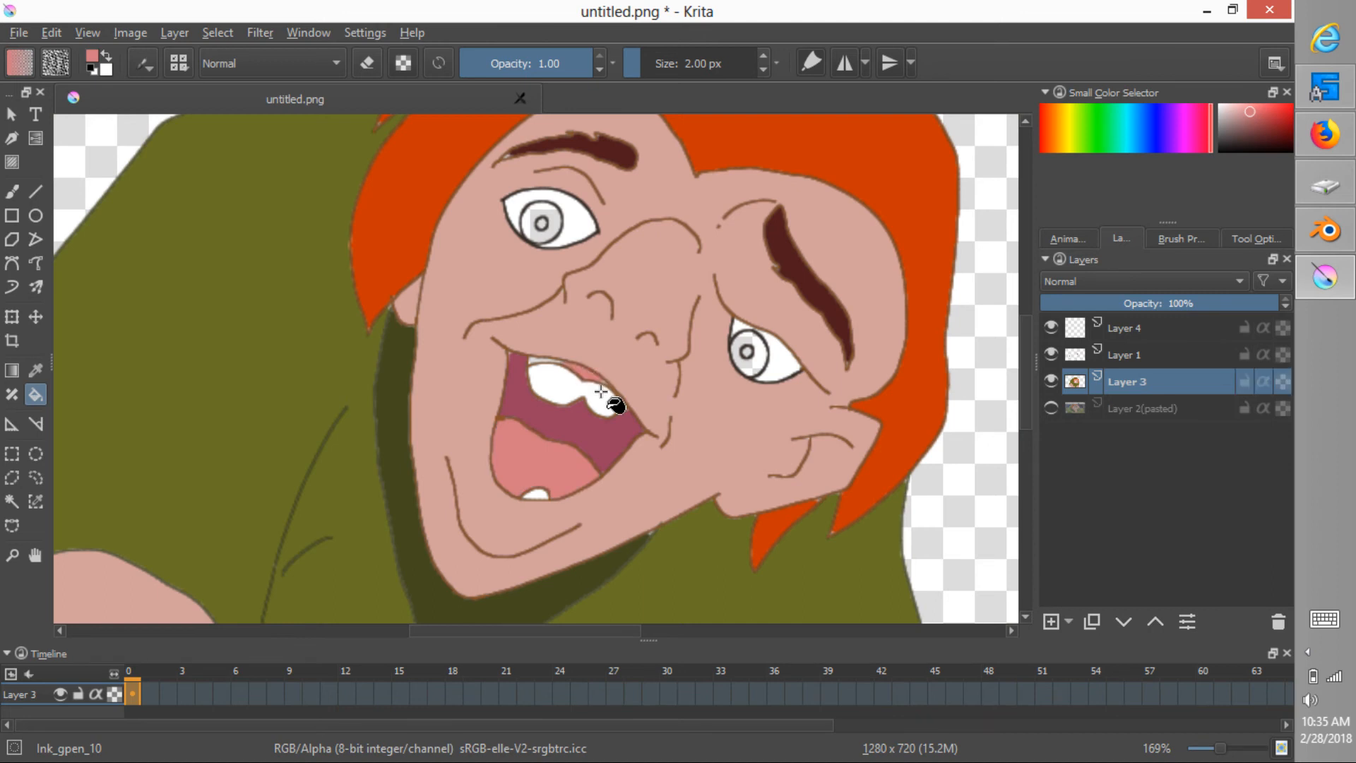
Paint the unfilled gap of the upper gum above the teeth with the same pink, using the brush.
ctrl+middle_drag(601, 391, 703, 301)
key(b)
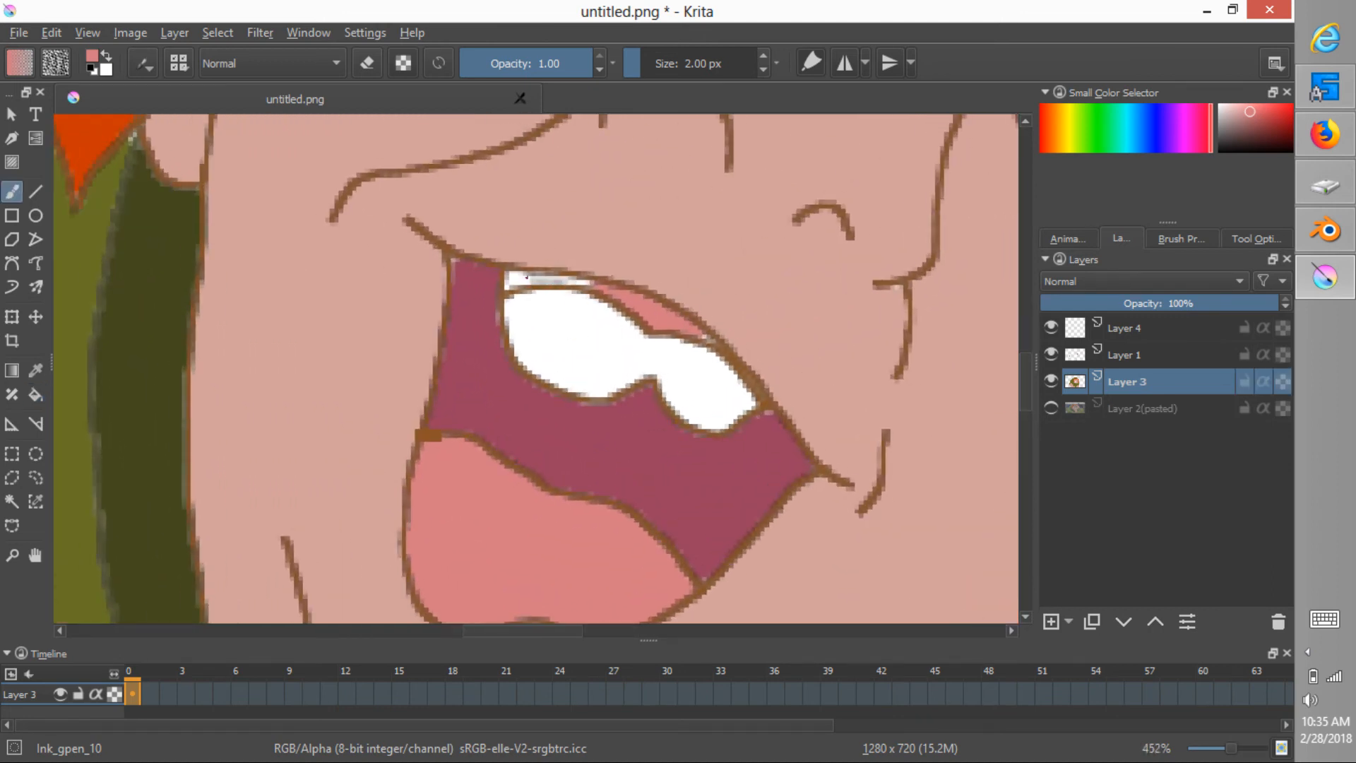
drag(507, 278, 617, 287)
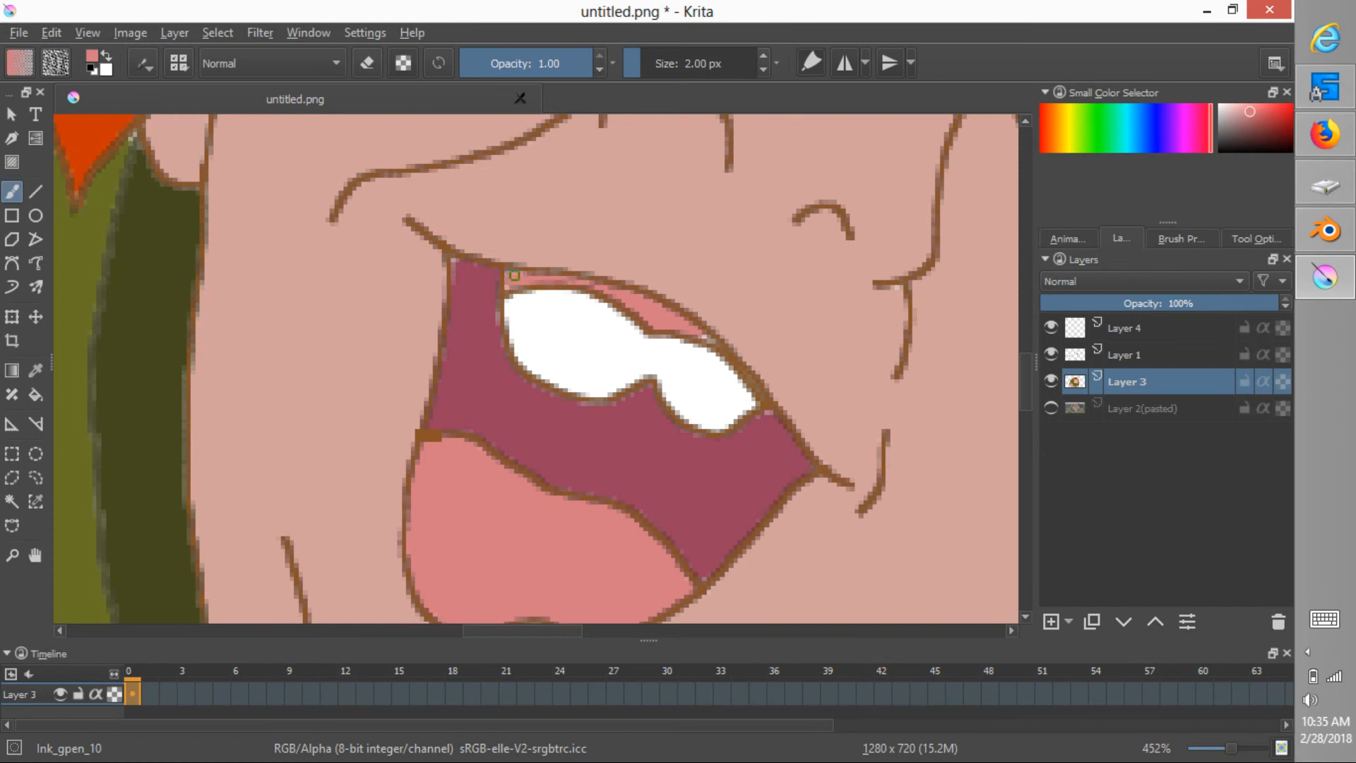
Sample the teal iris colour from the reference and fill both irises with it.
ctrl+middle_drag(836, 406, 718, 530)
click(1052, 408)
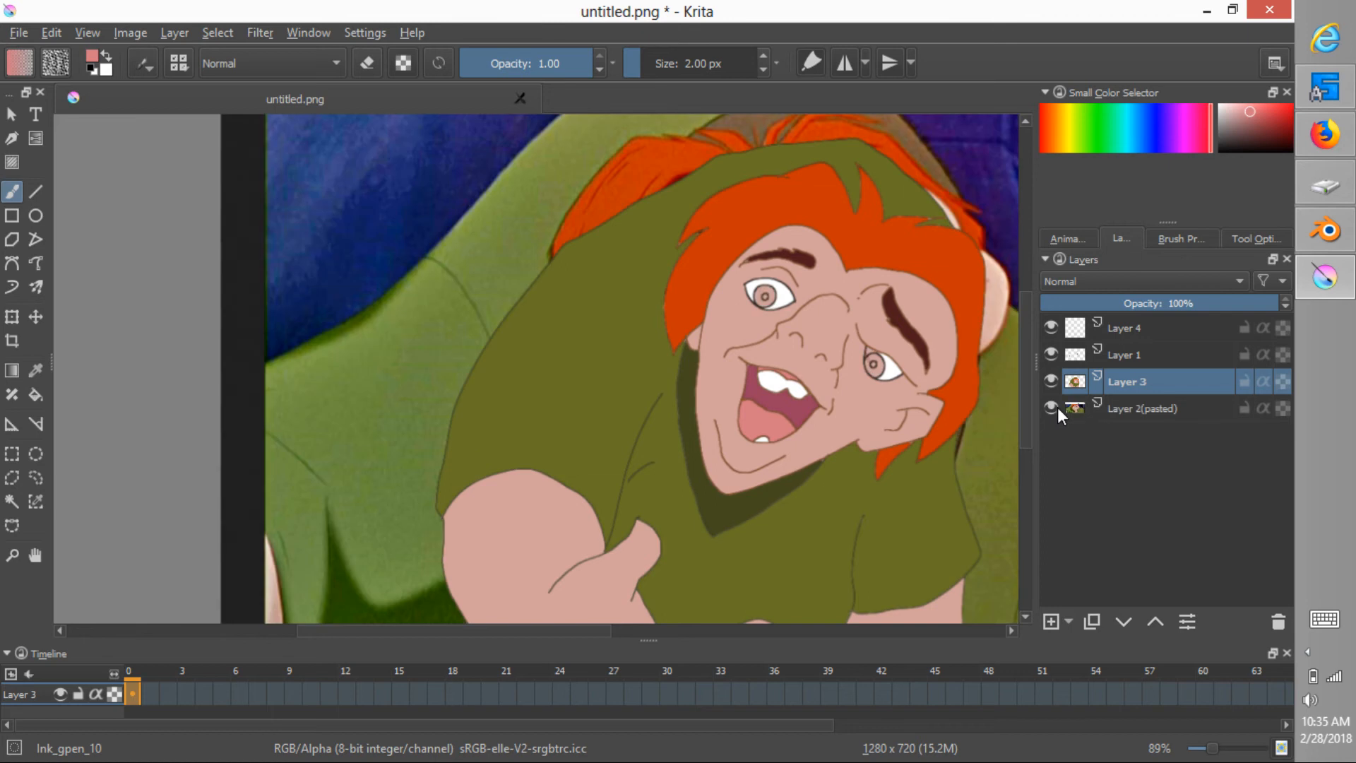
click(1051, 409)
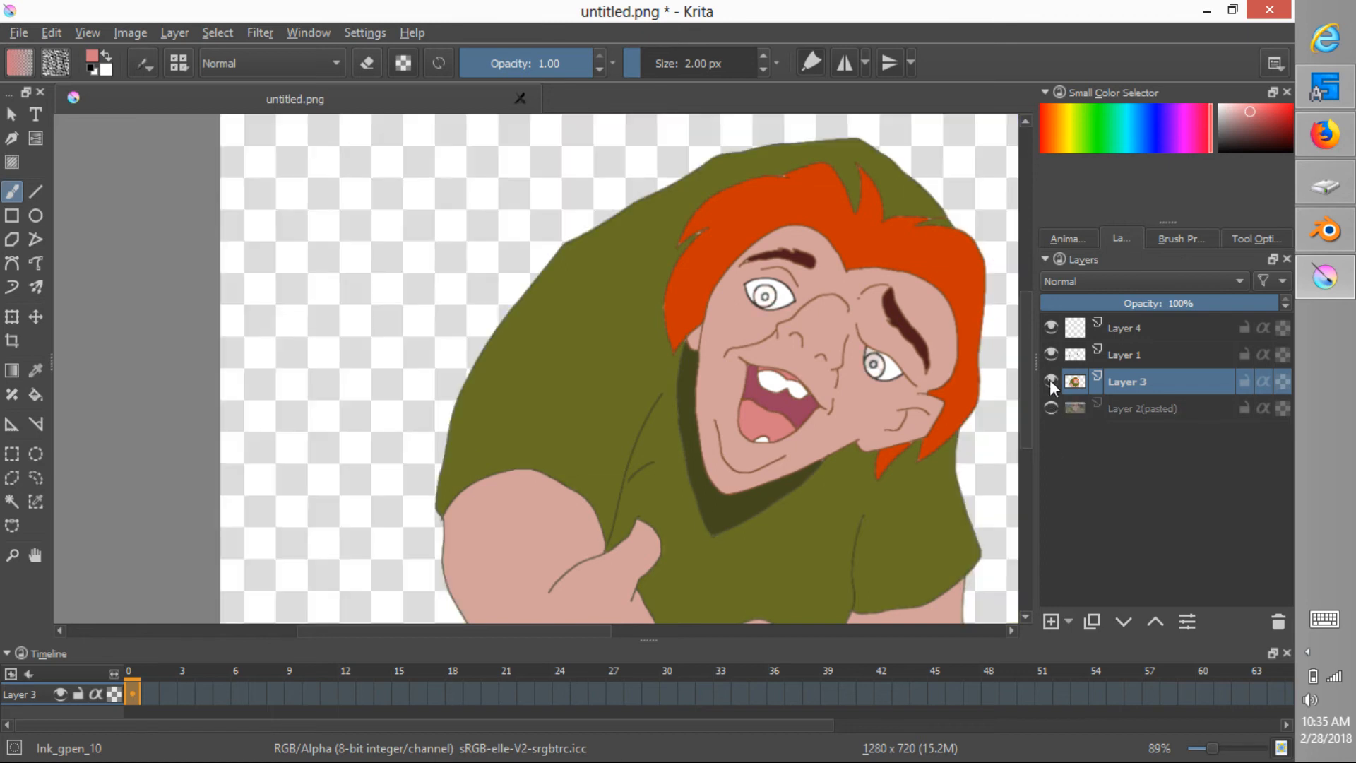
click(1051, 382)
click(1051, 408)
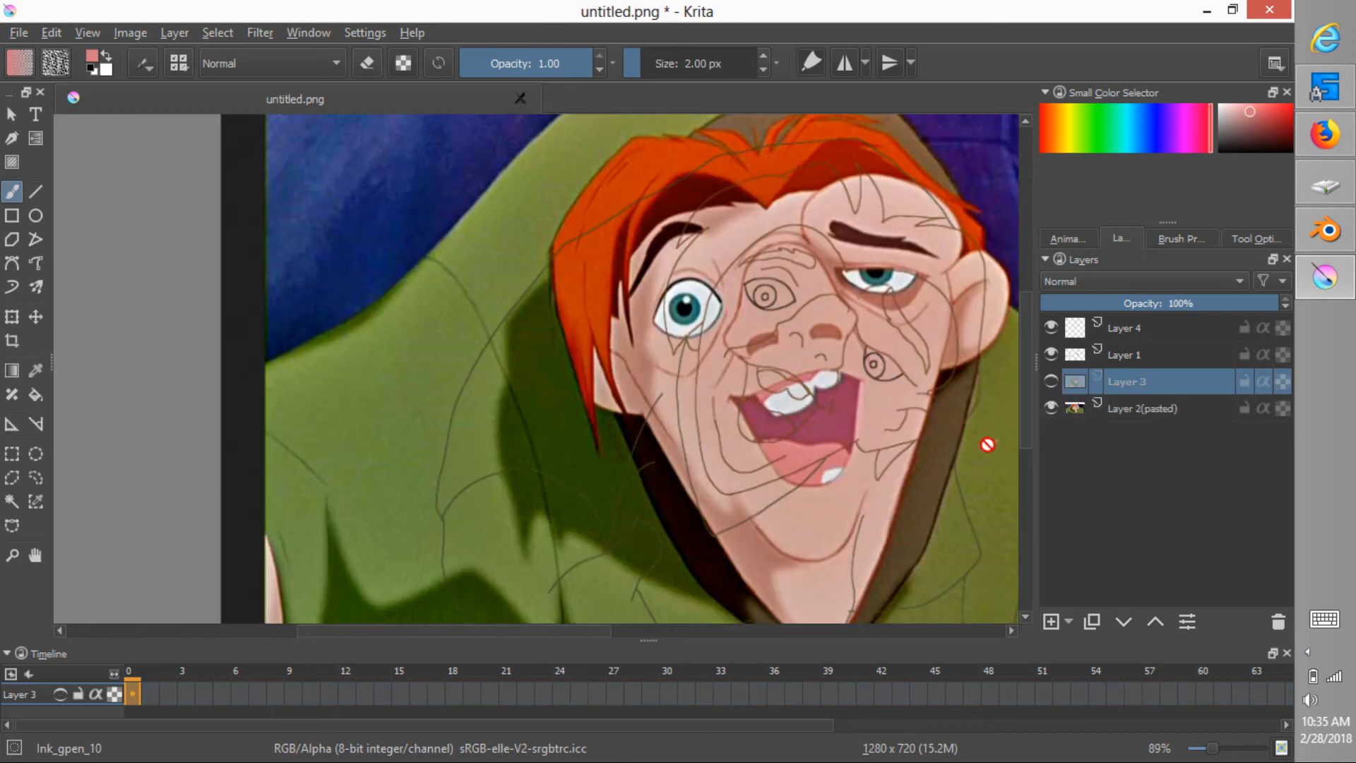
ctrl+click(689, 309)
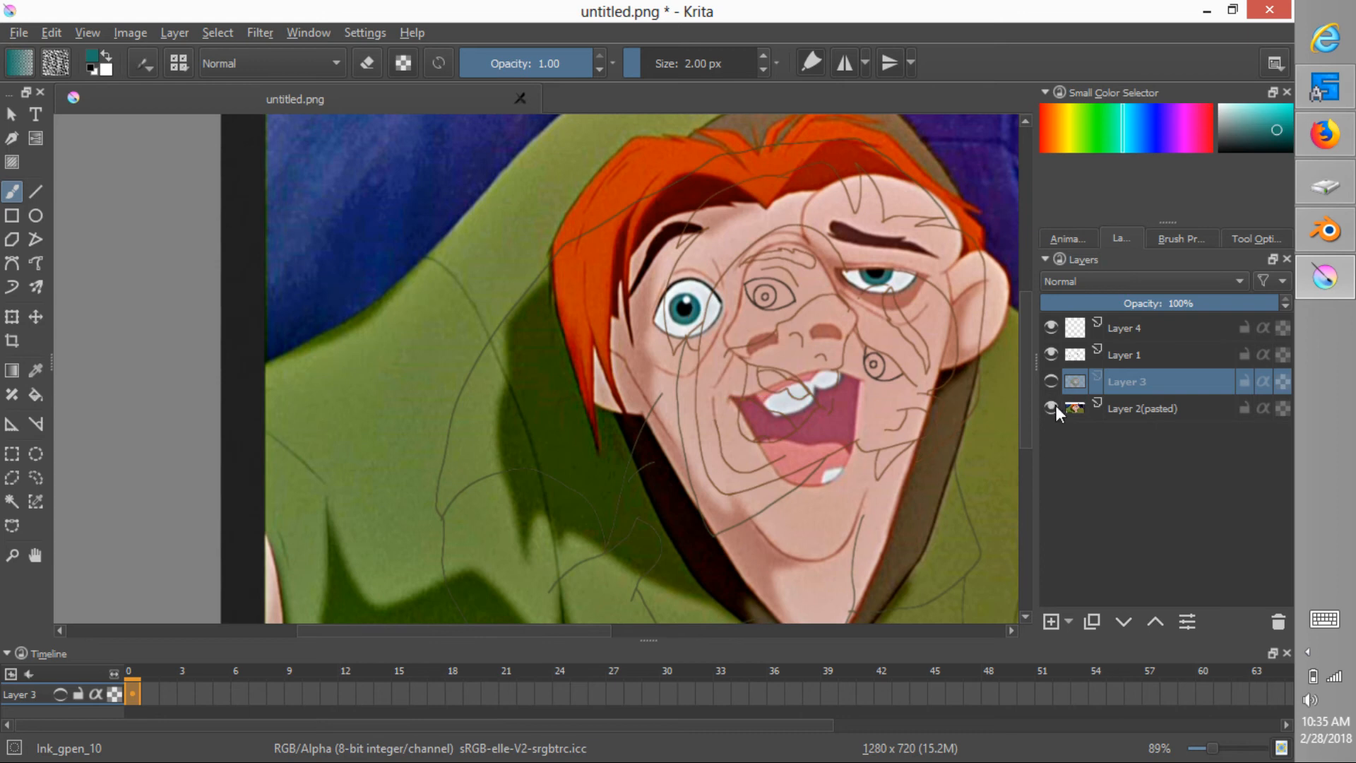
click(1051, 406)
click(1052, 382)
middle_drag(880, 329, 931, 277)
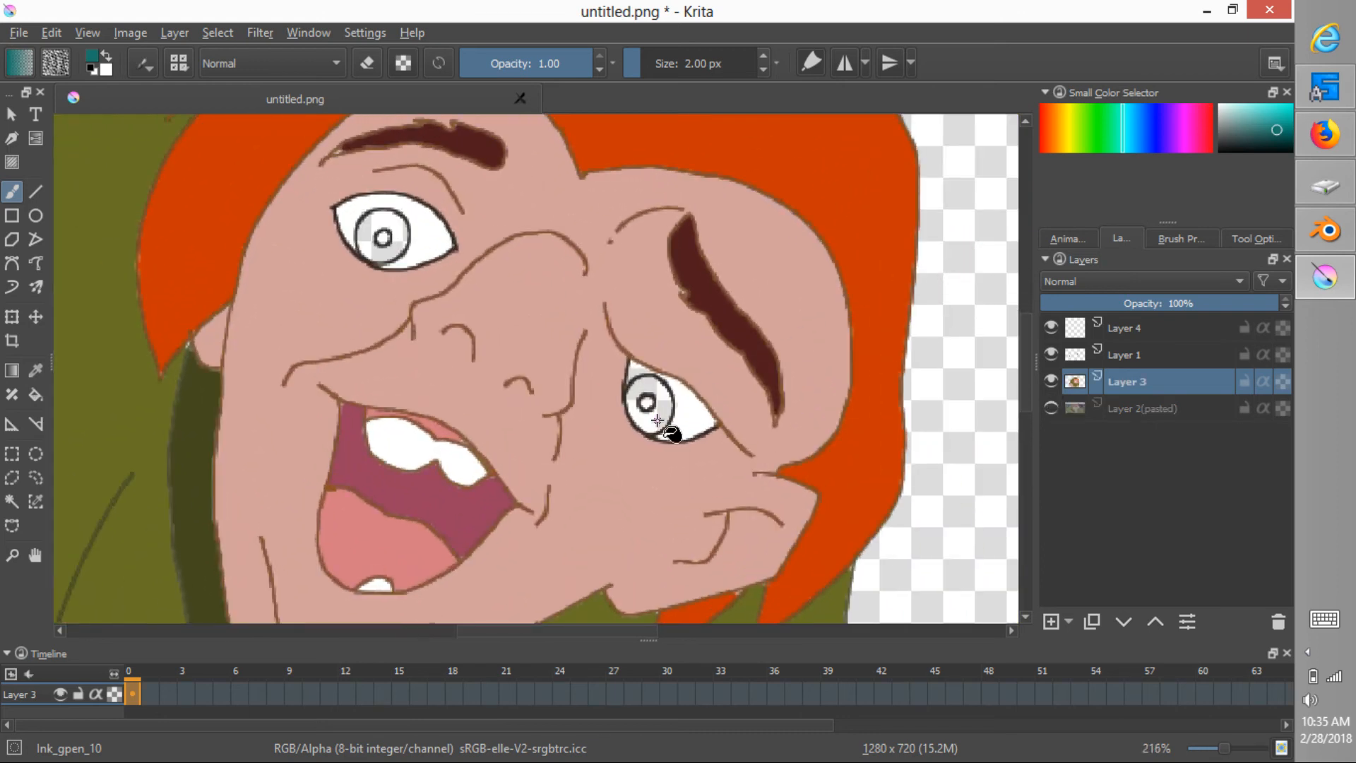
key(f)
click(632, 410)
click(400, 243)
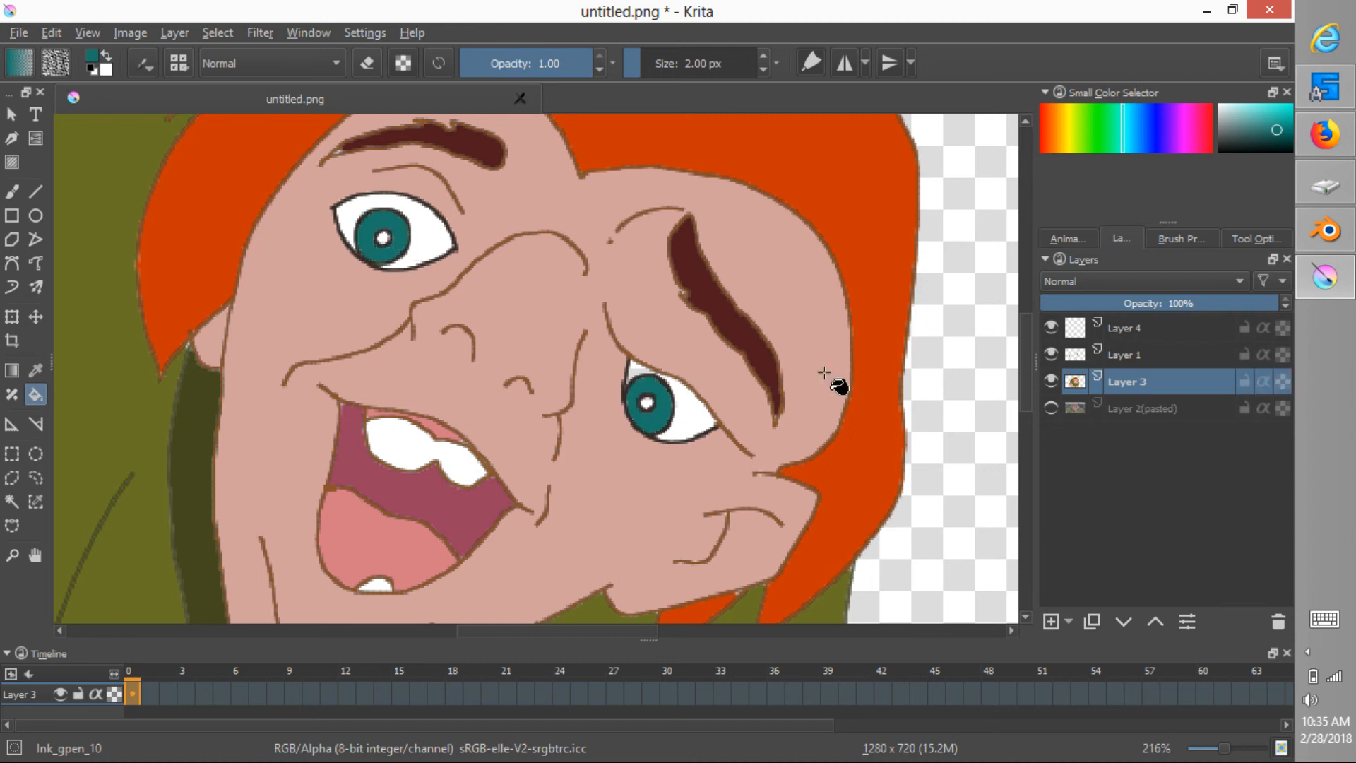
Fill both pupils with black.
click(1219, 150)
click(646, 402)
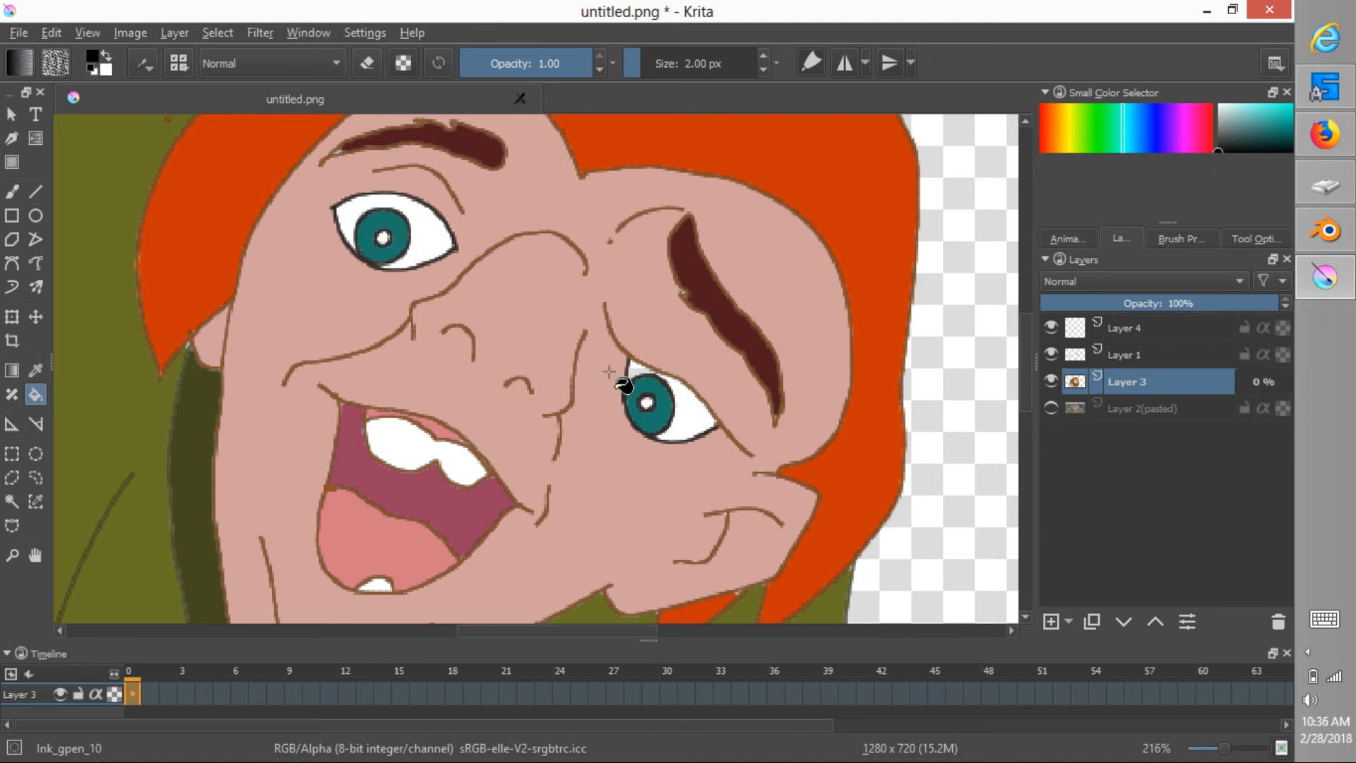
click(385, 239)
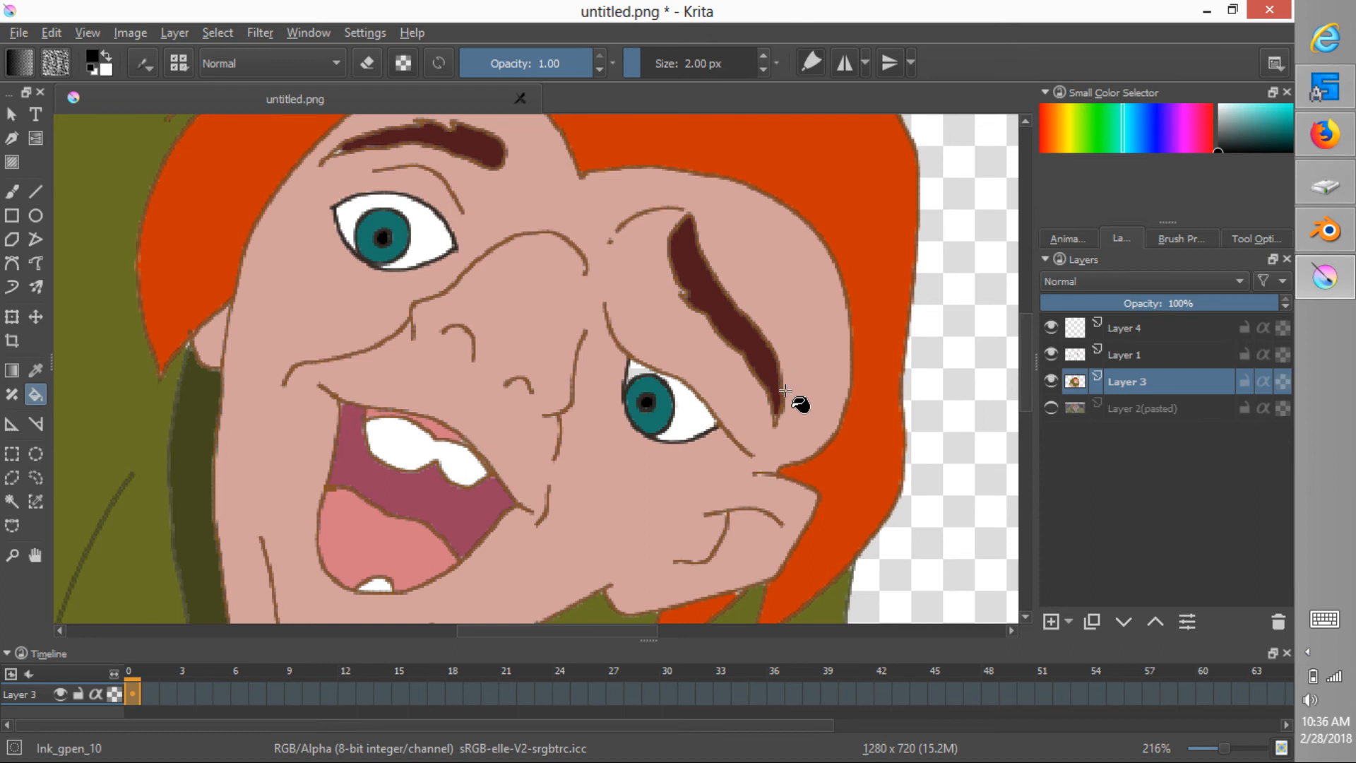
ctrl+middle_drag(799, 396, 833, 560)
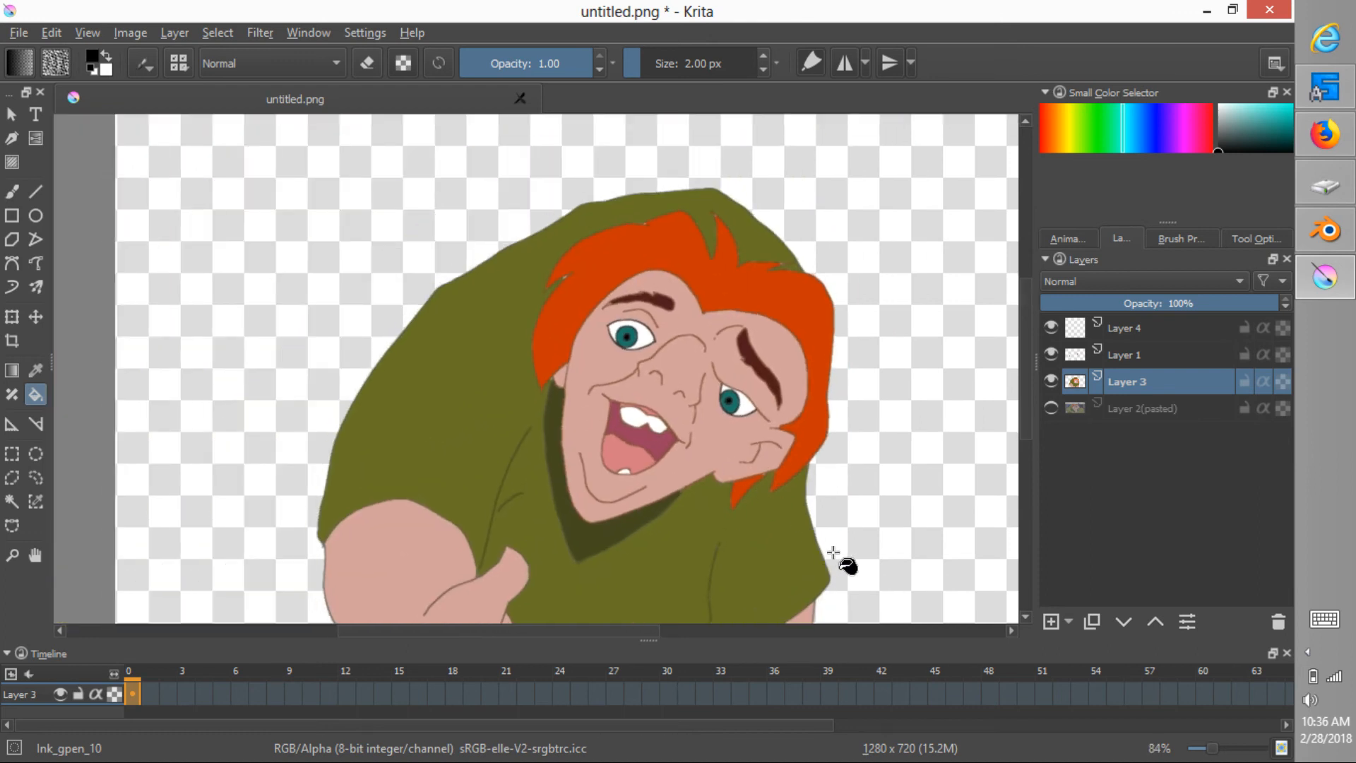
key(alt+Tab)
key(alt+Tab)
Sample the dark brown from the eyebrow and set up the Ink_gpen_10 brush at a size of 1 px.
ctrl+middle_drag(676, 435, 817, 375)
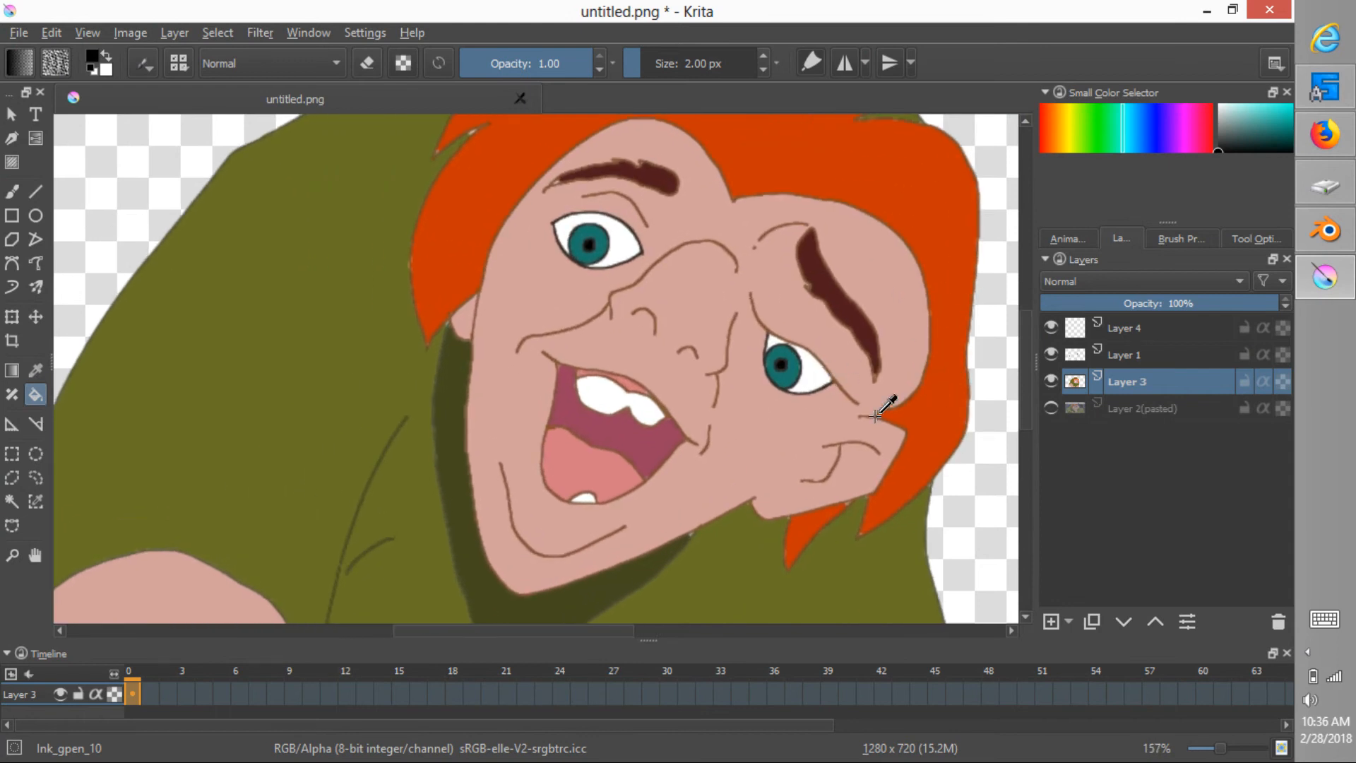
ctrl+click(848, 310)
click(850, 312)
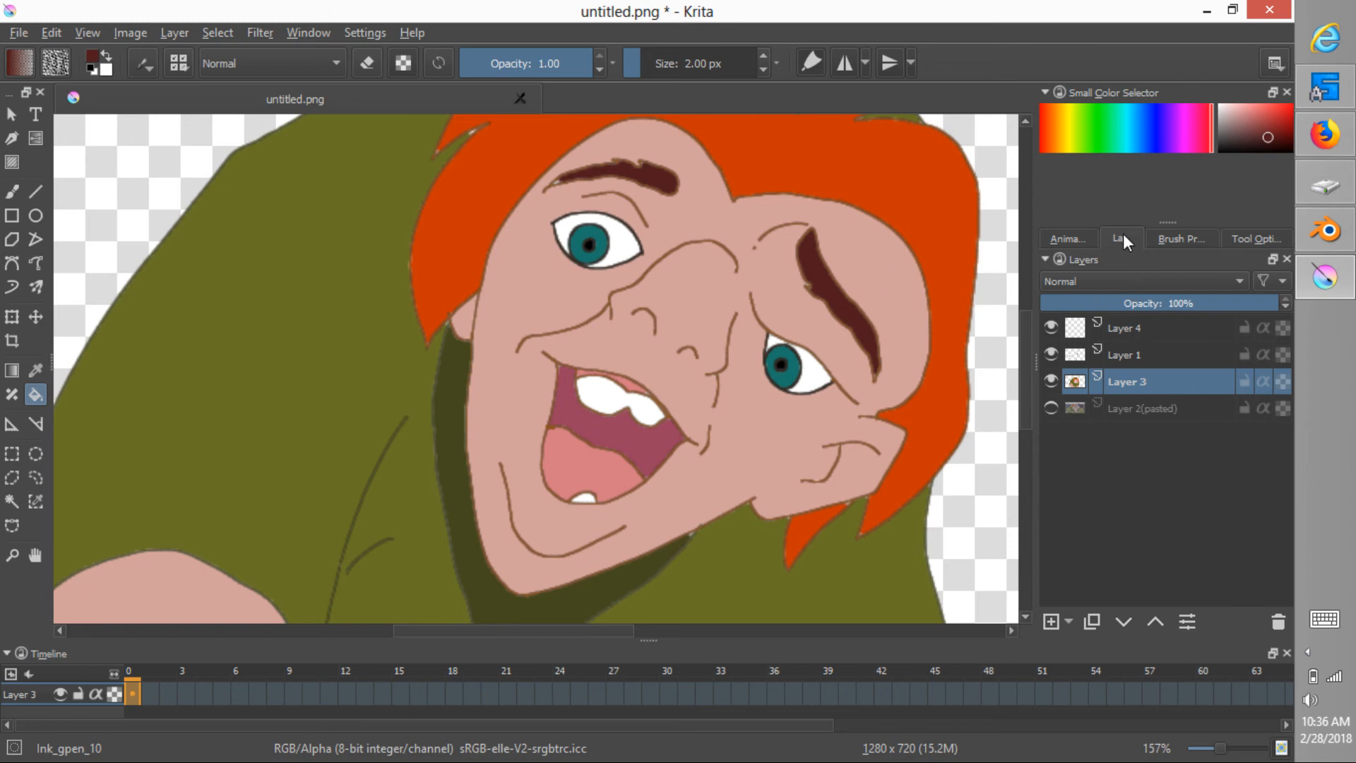
click(1179, 238)
click(1160, 409)
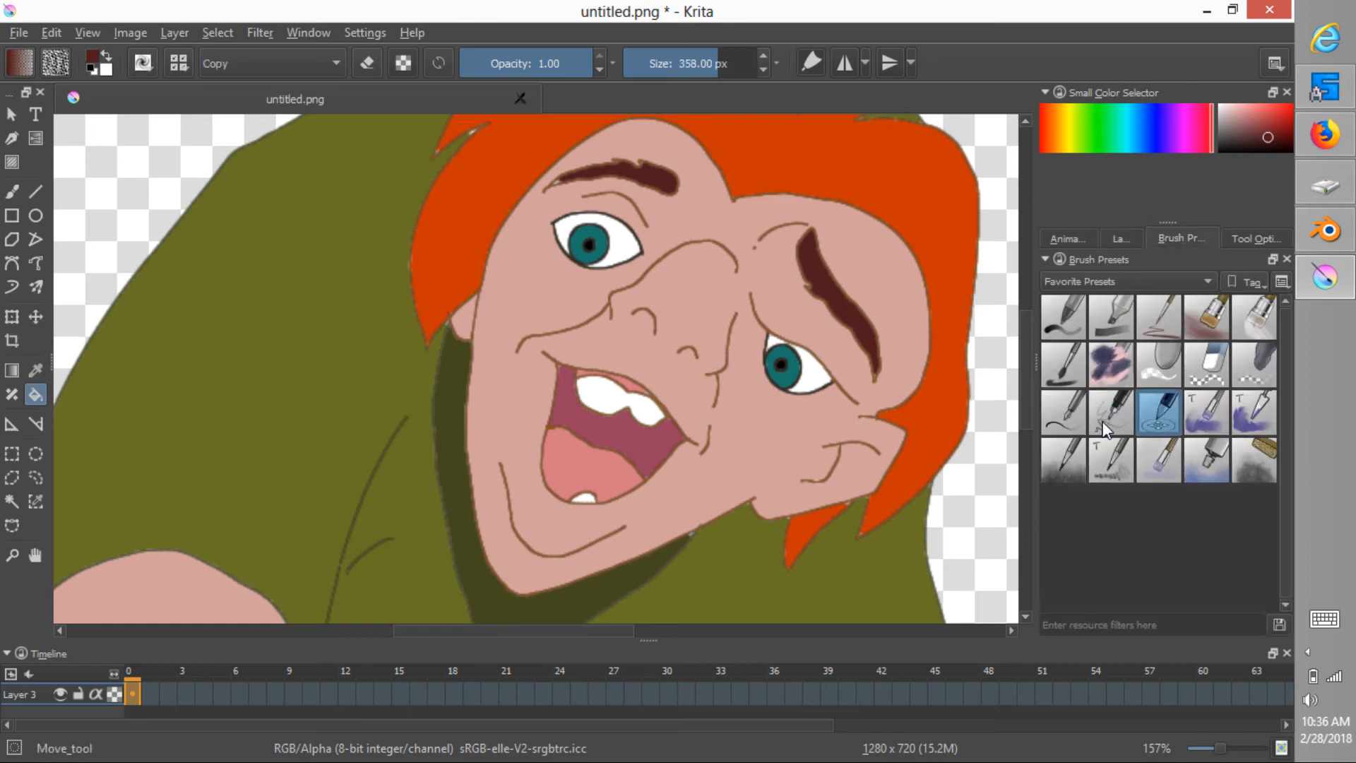
click(1106, 424)
key(bracketleft)
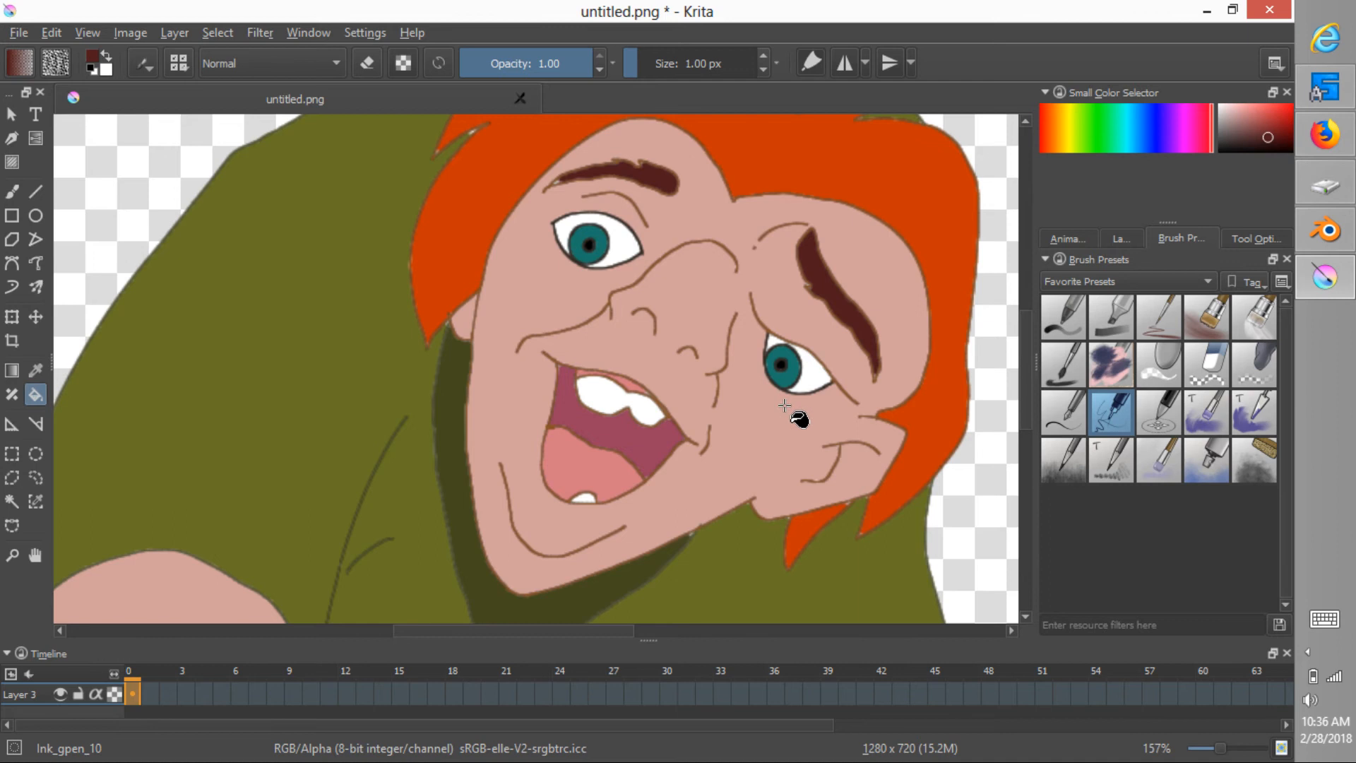
click(808, 62)
click(817, 61)
key(alt+Tab)
key(alt+Tab)
On Layer 1, thin the eyelid crease above the wide-open eye with the brush in eraser mode.
key(b)
click(1120, 239)
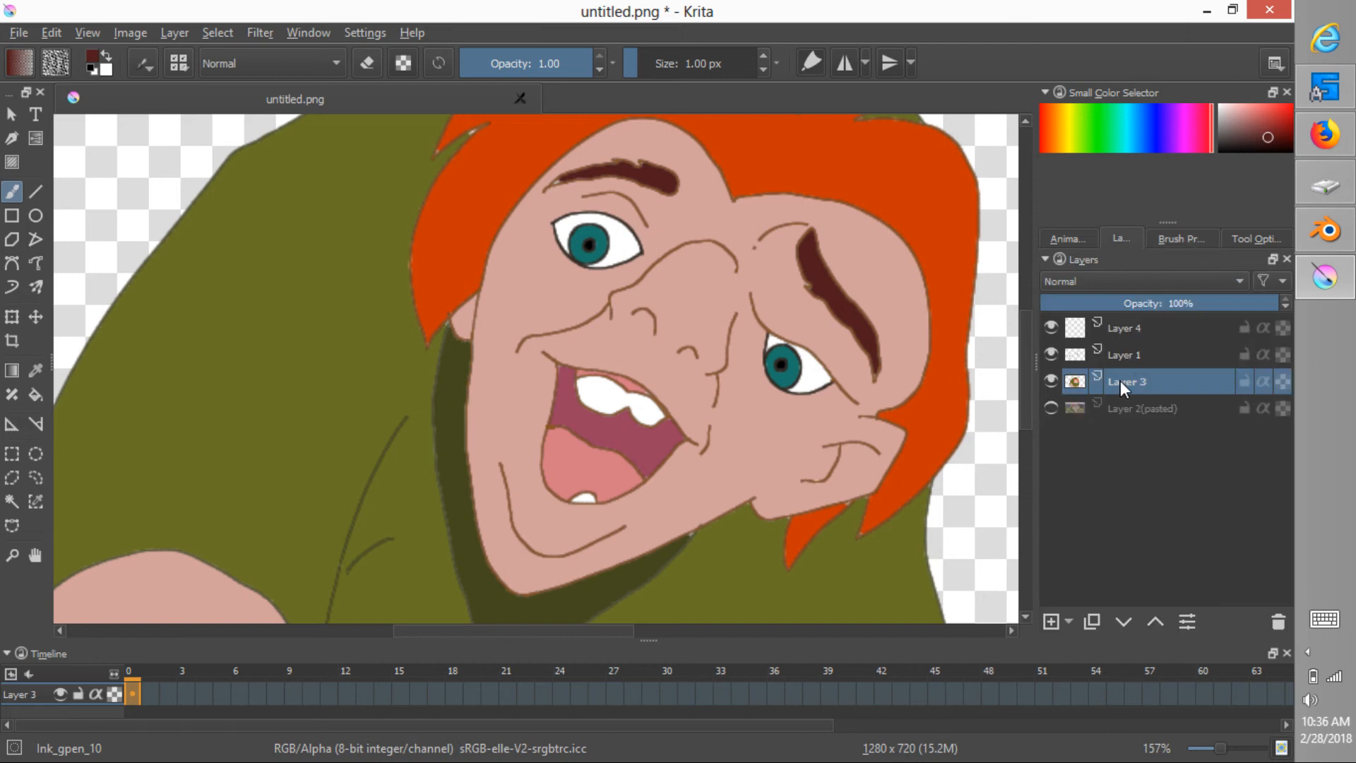
click(1121, 356)
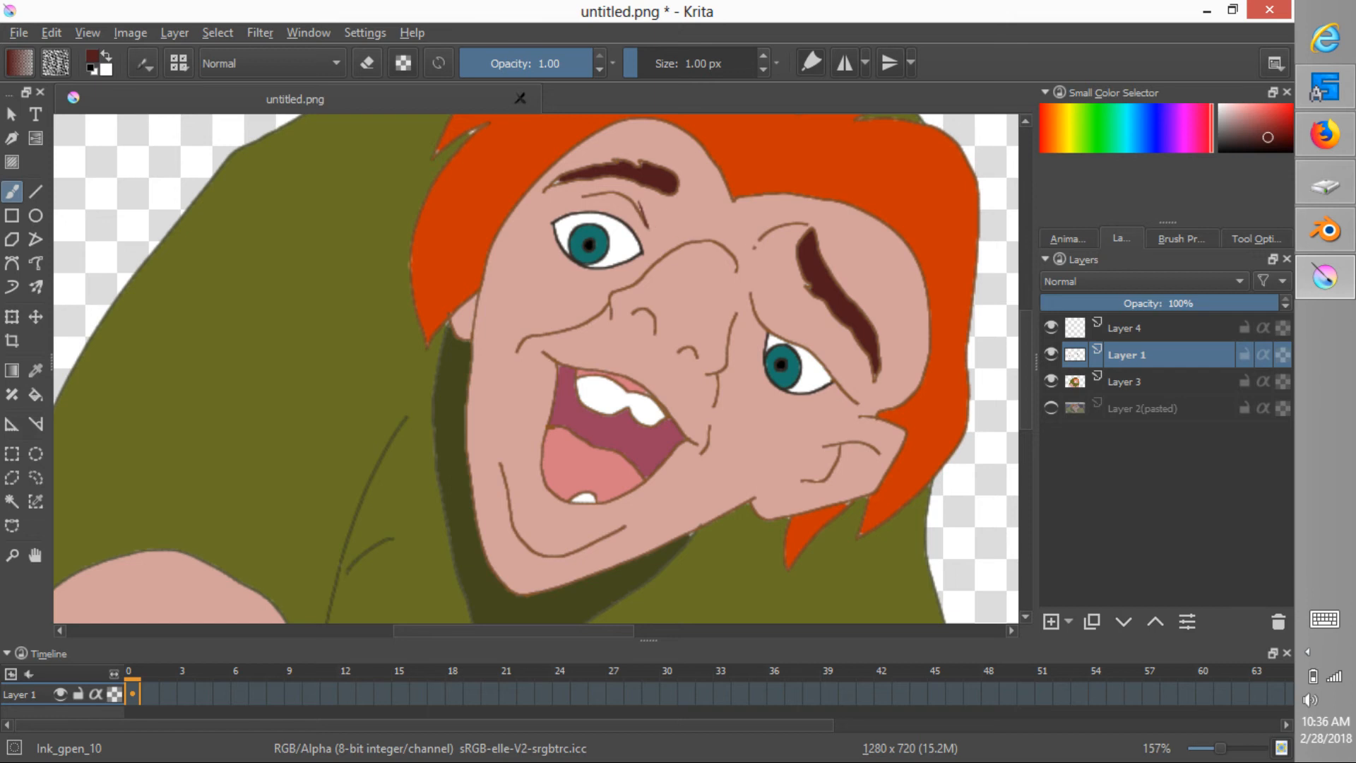
key(e)
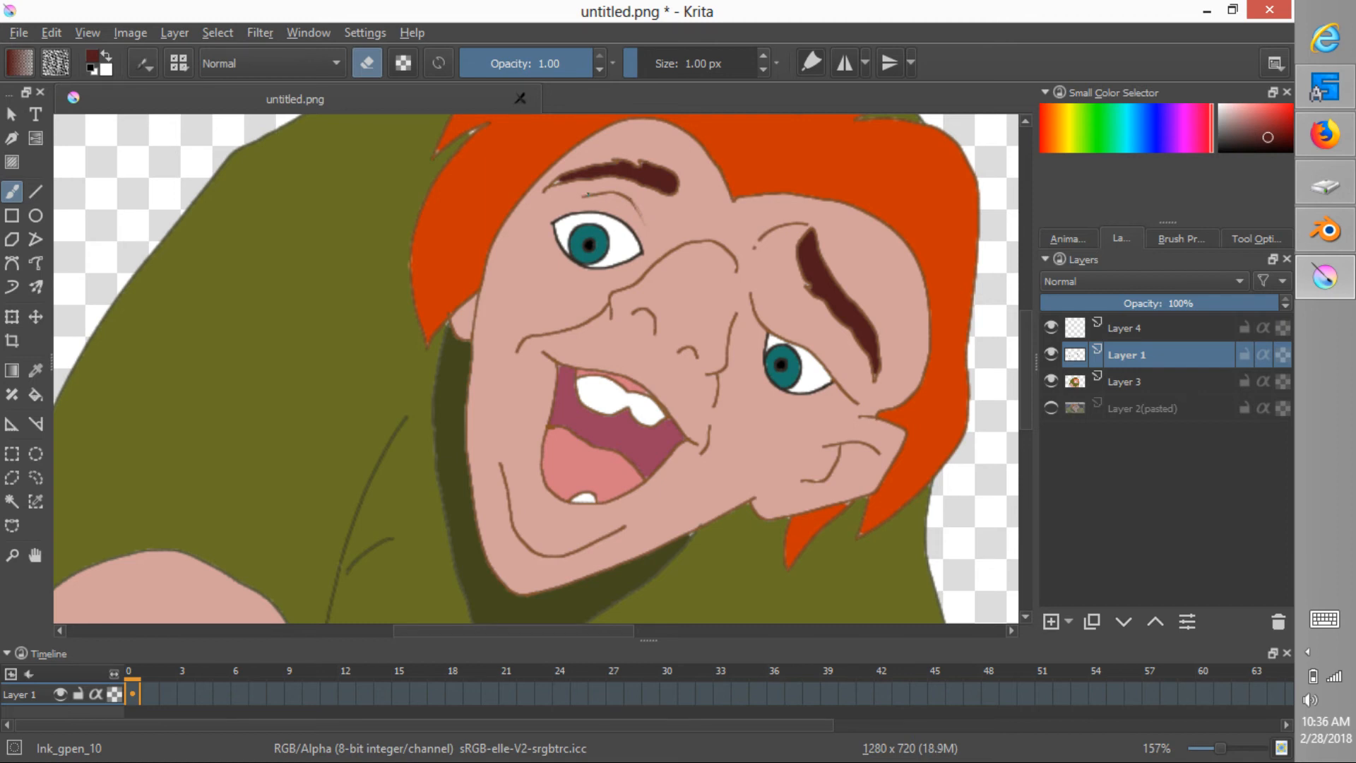
key(e)
Draw fine wrinkles around the wide-open eye and cheek following the browser reference, and taper the outer end of the cheek line with the eraser.
key(alt+Tab)
key(alt+Tab)
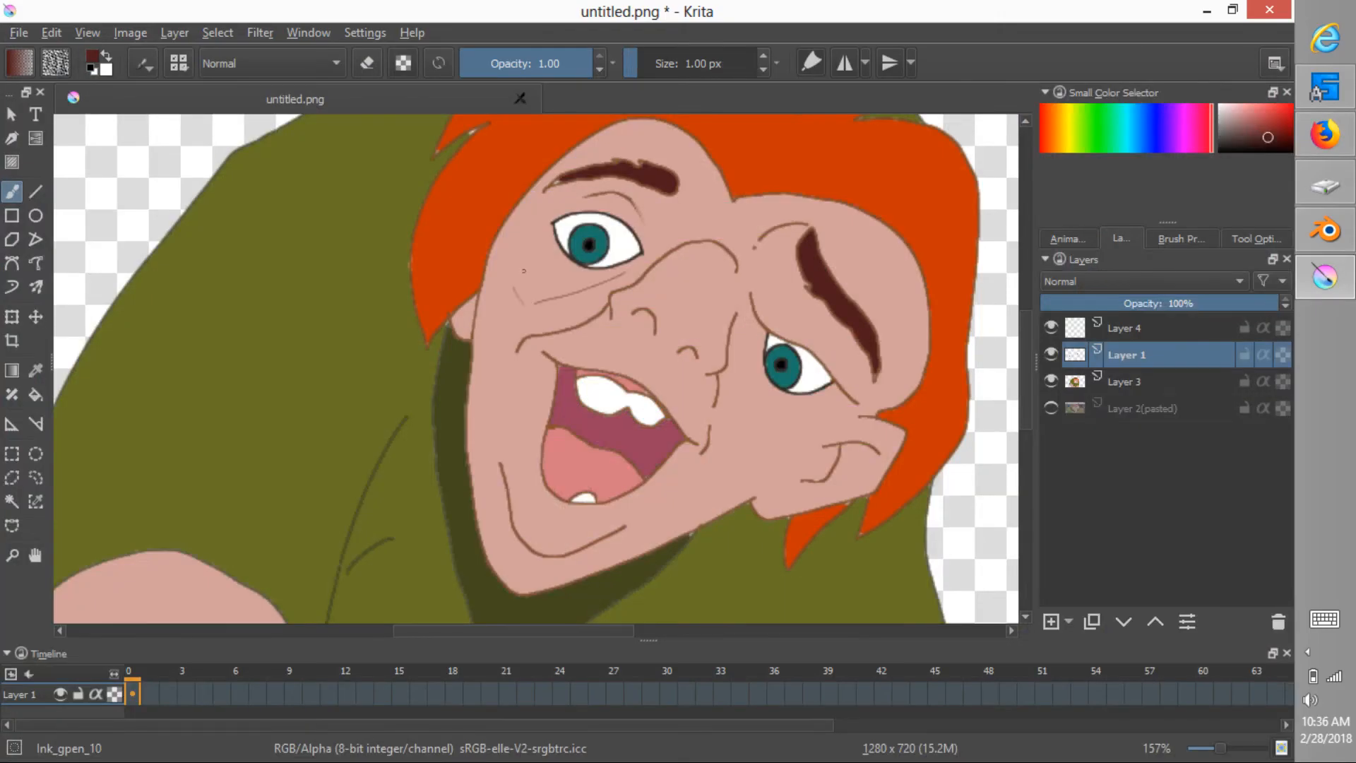
key(alt+Tab)
key(alt+Tab)
key(alt+Tab)
key(alt+Tab)
key(e)
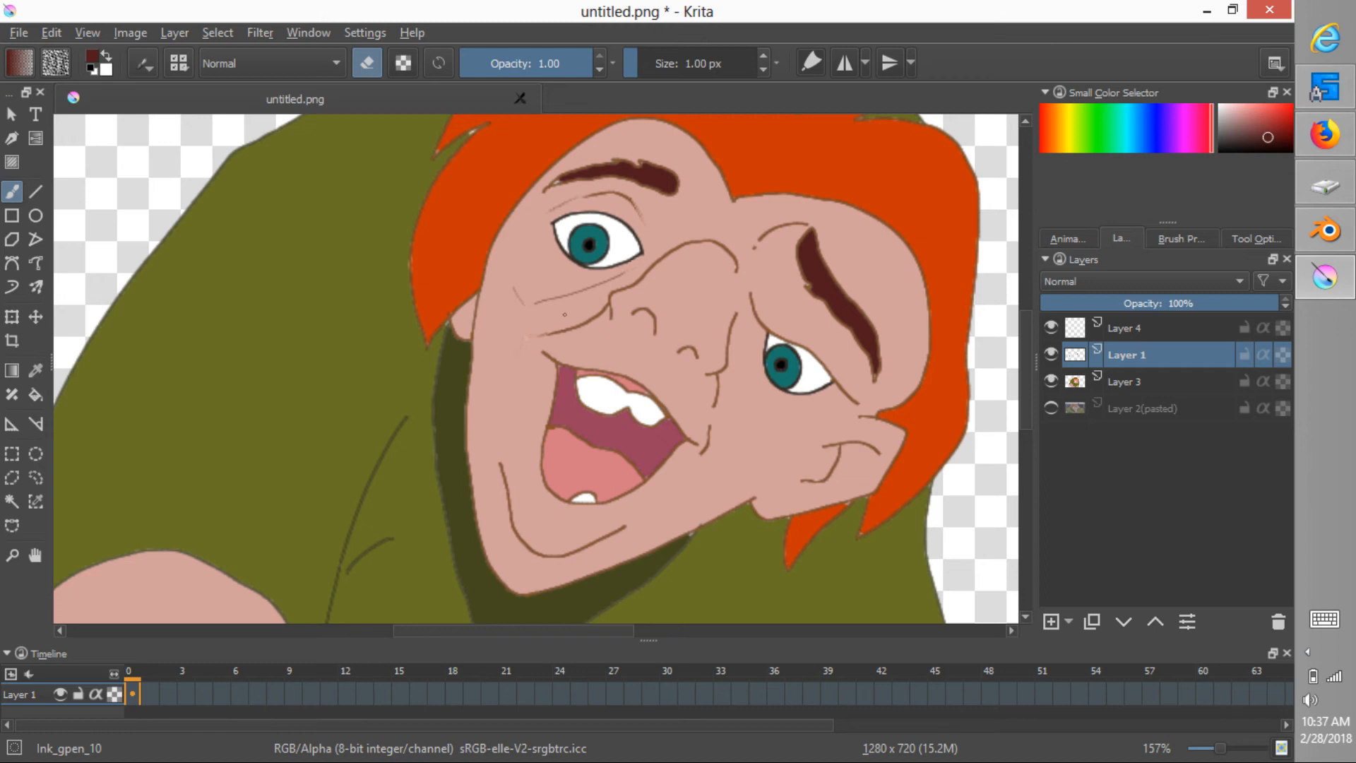
key(e)
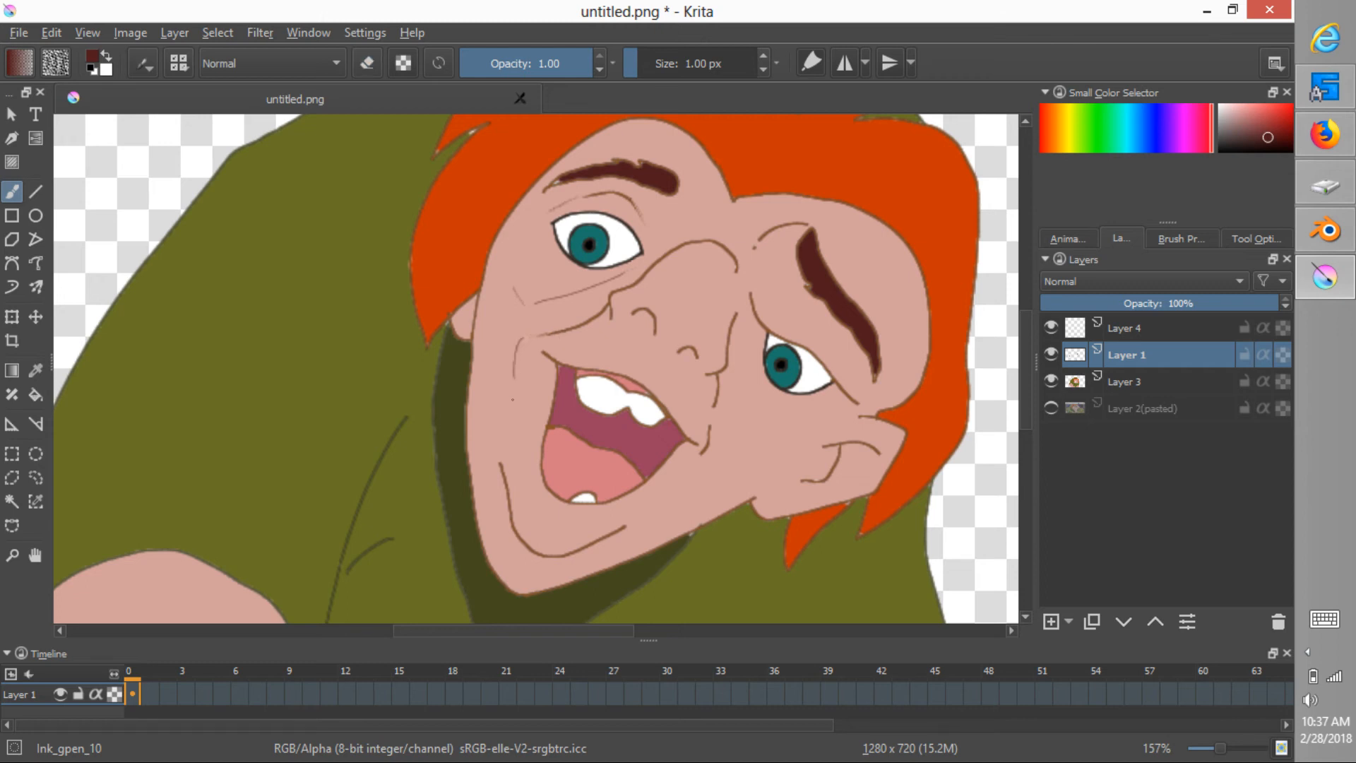
Draw fine crease lines over the nose bridge, down its side and near the mouth corner, following the browser reference.
key(alt+Tab)
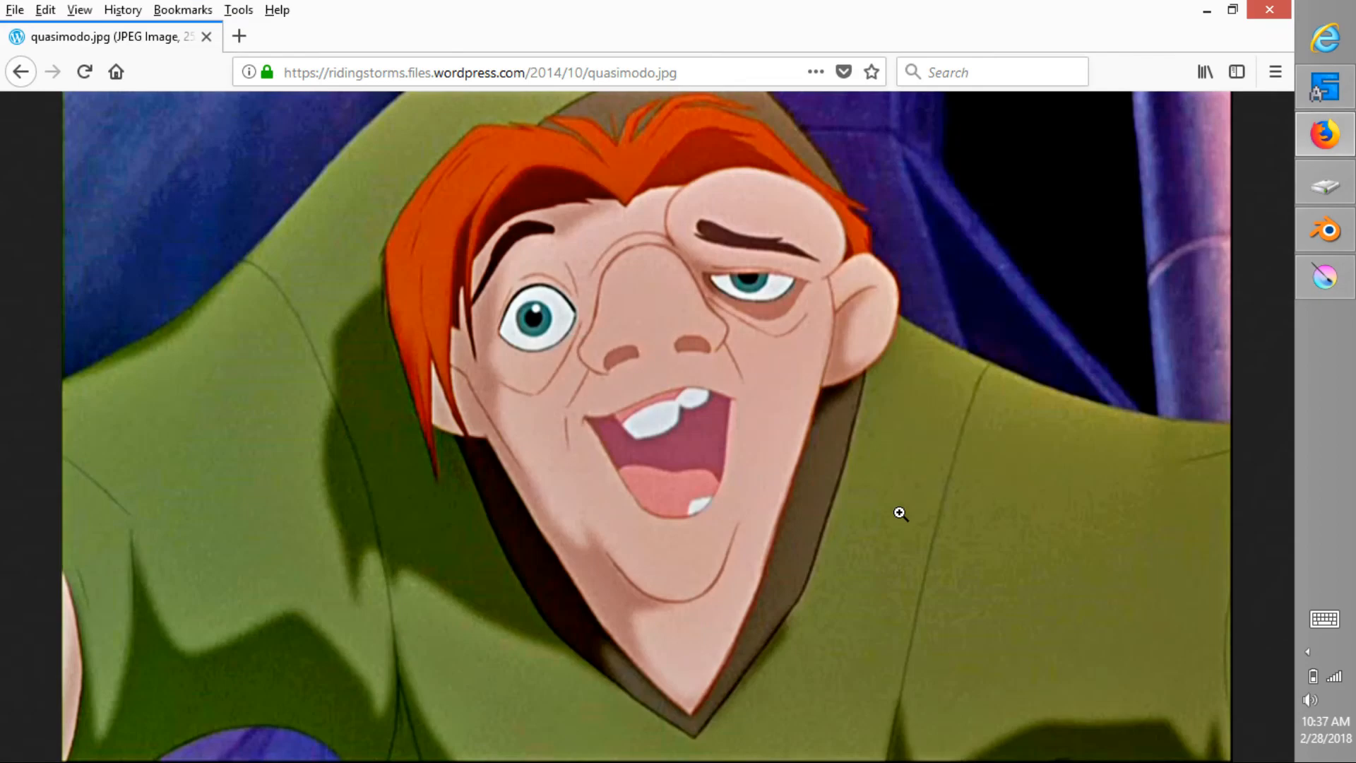
key(alt+Tab)
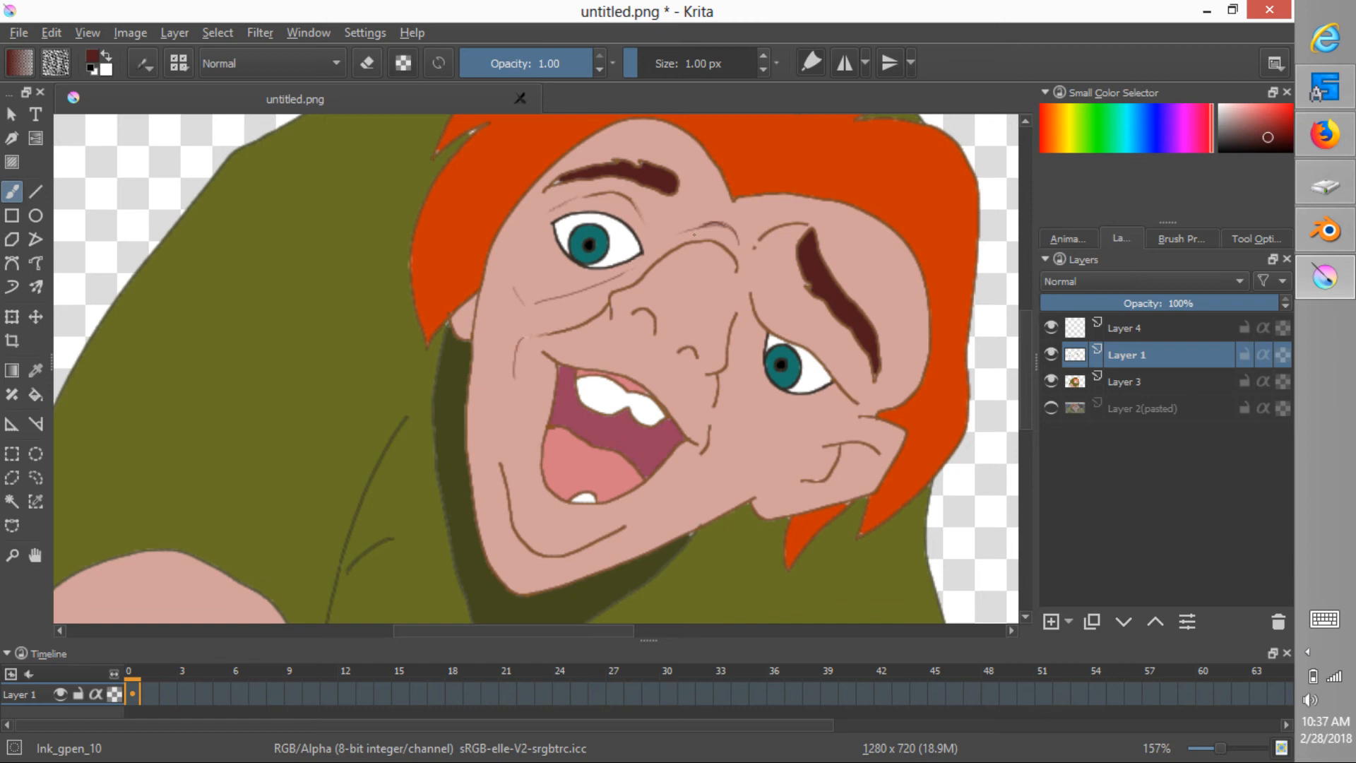
key(alt+Tab)
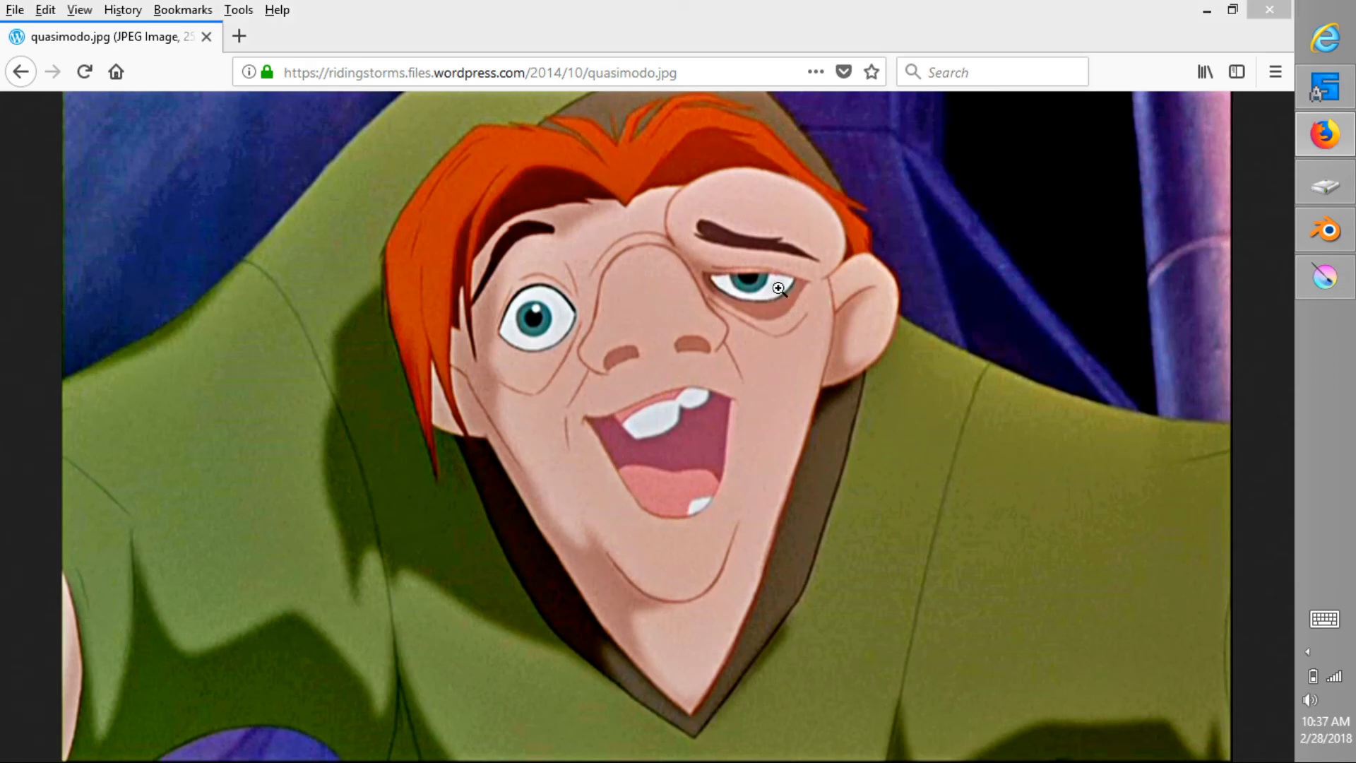
key(alt+Tab)
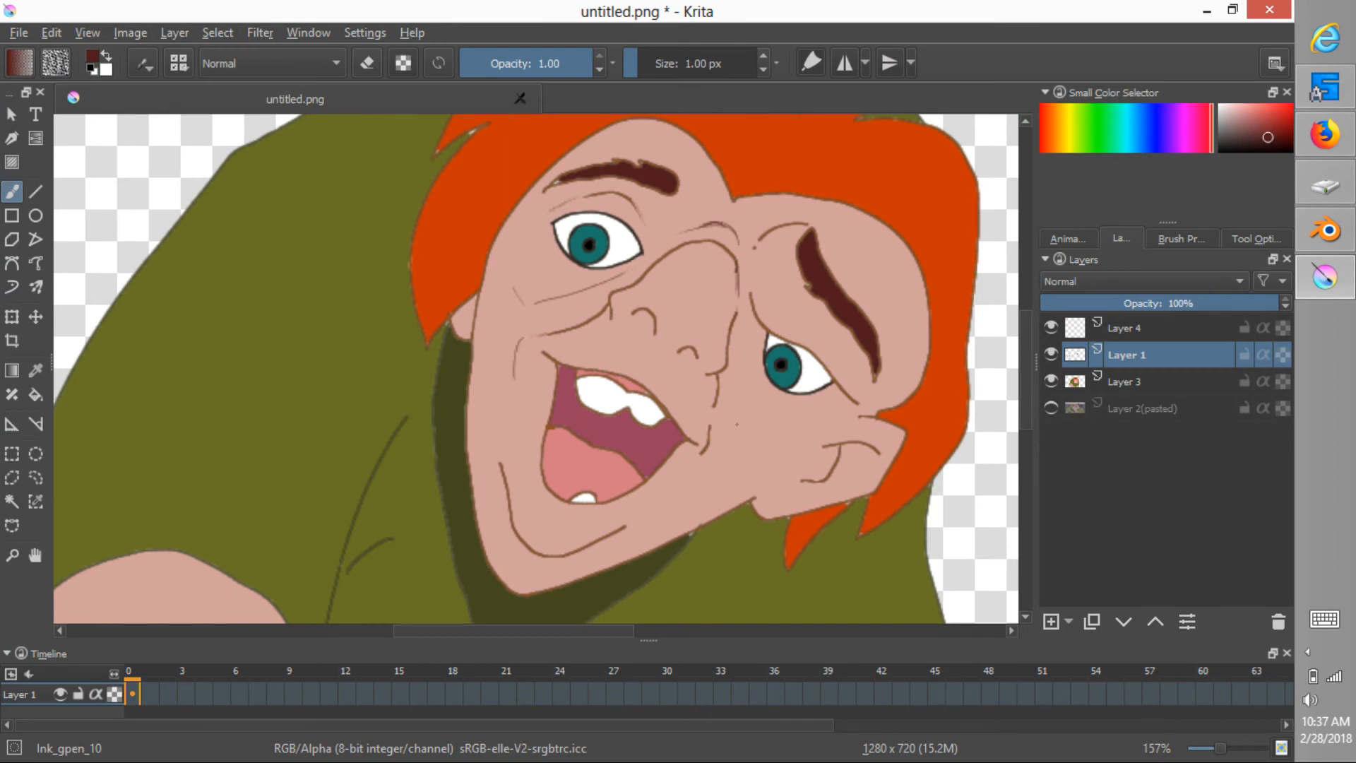
key(alt+Tab)
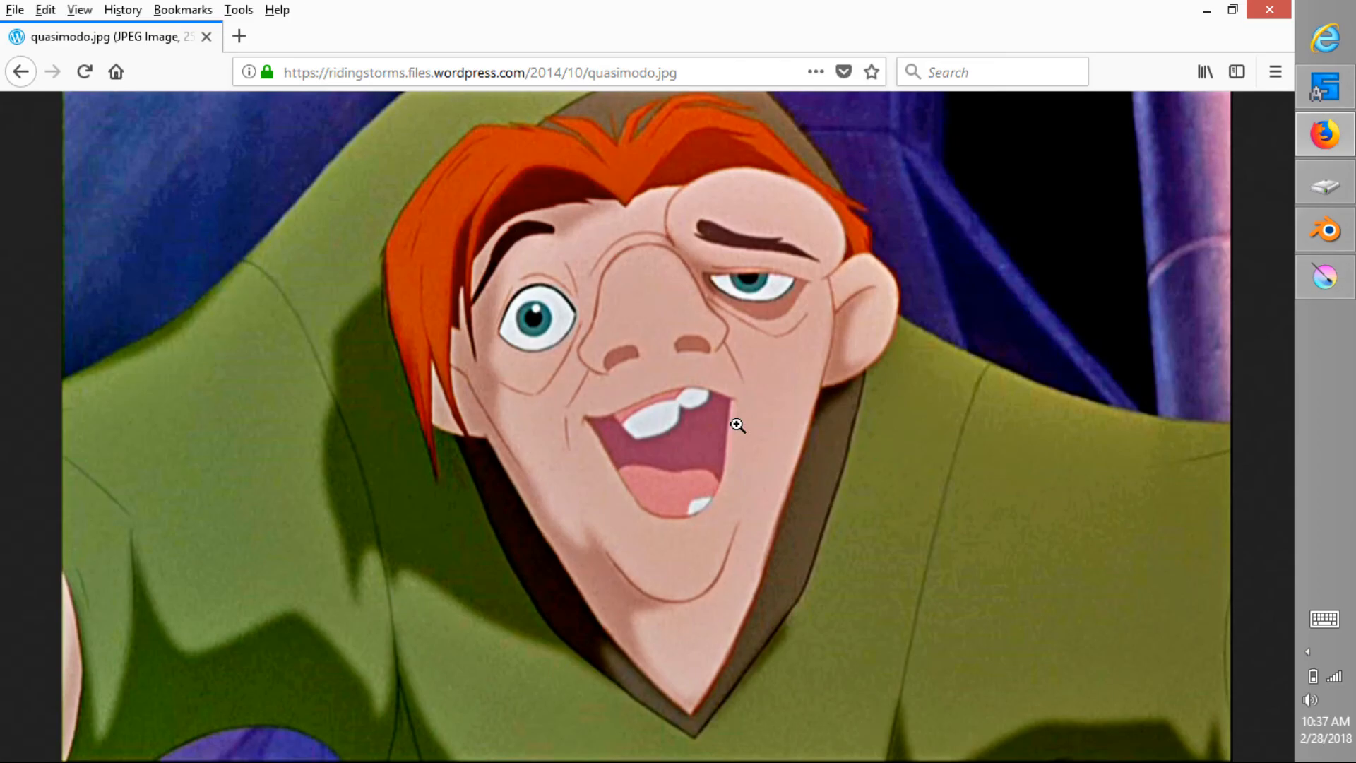
key(alt+Tab)
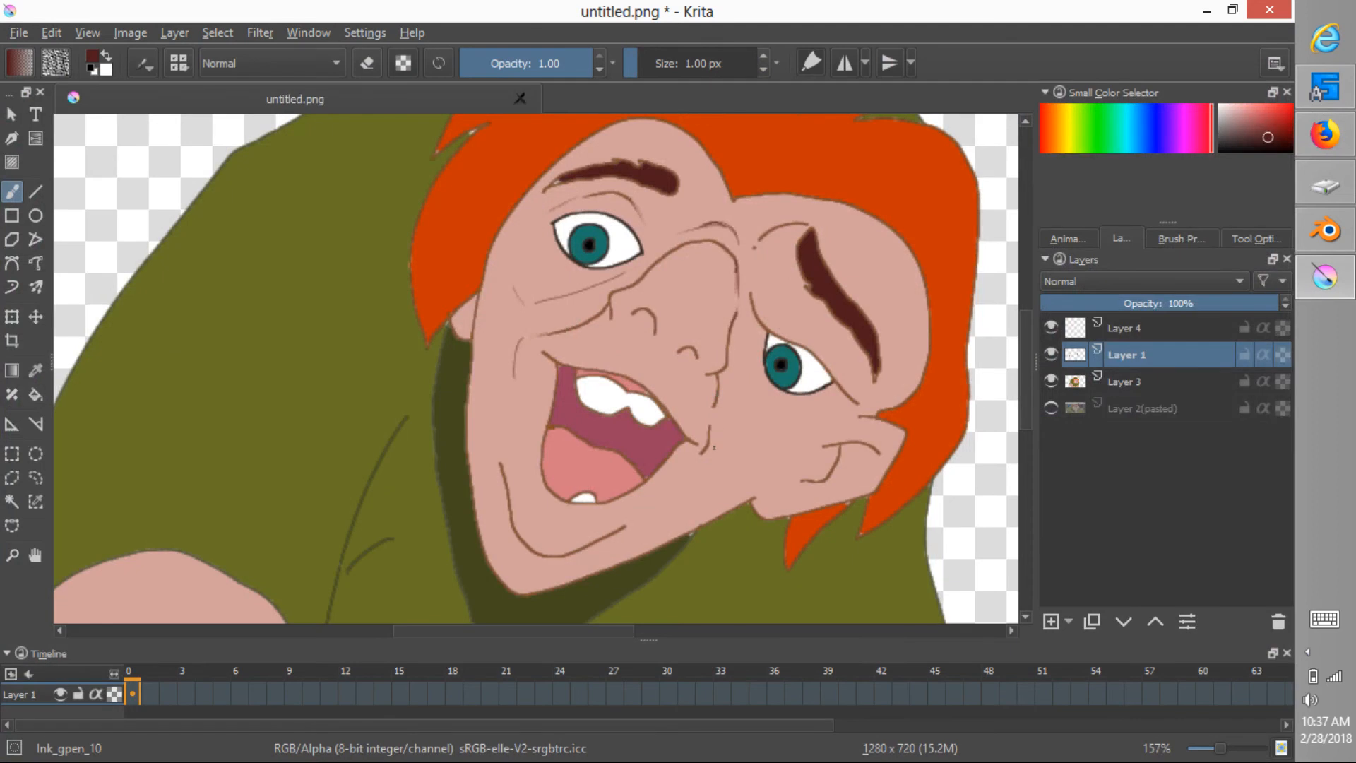
key(e)
key(e)
Draw the curved crease running down beside and beneath the inner corner of the drooping eye, following the browser reference.
key(alt+Tab)
key(alt+Tab)
drag(750, 334, 756, 432)
key(alt+Tab)
key(alt+Tab)
key(alt+Tab)
key(alt+Tab)
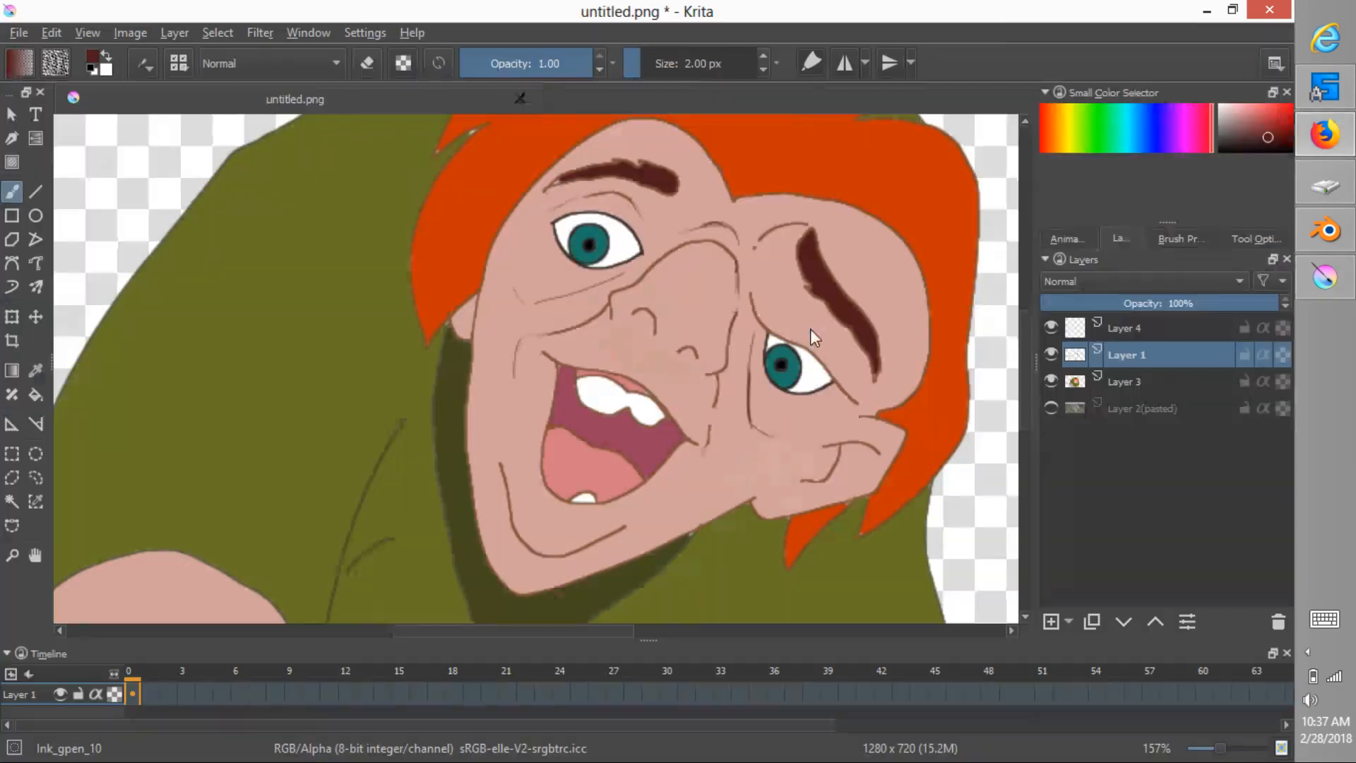
Outline the two hair shadow areas above the forehead and above the brow bulge with the 2 px brush.
key(alt+Tab)
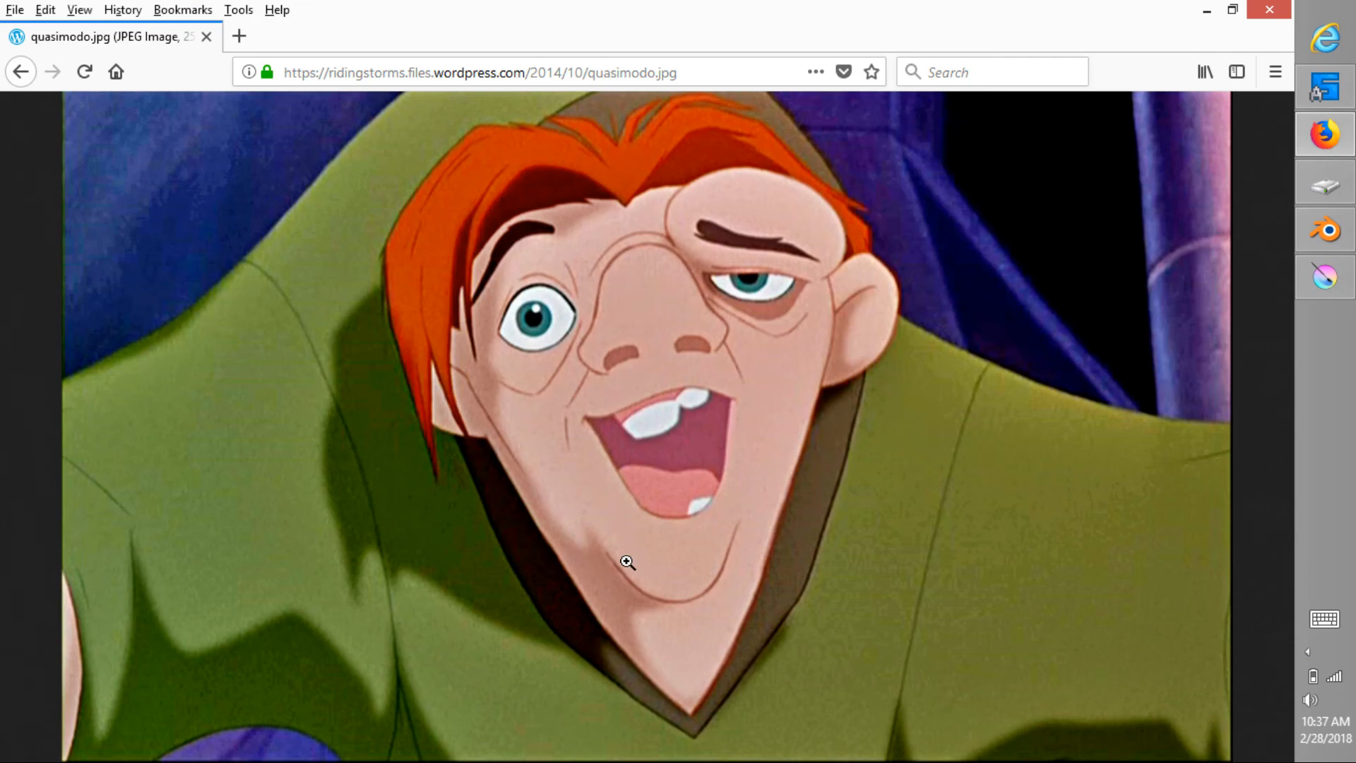
key(alt+Tab)
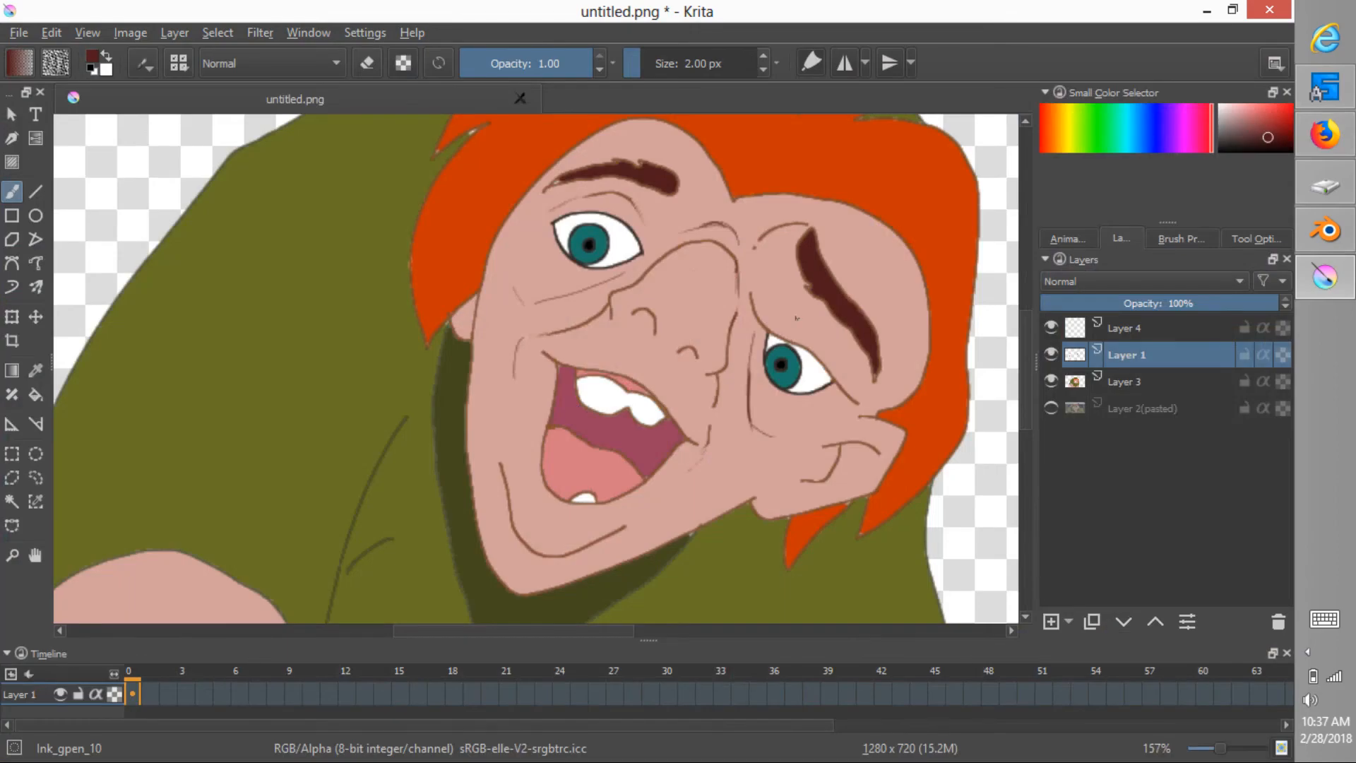
middle_drag(707, 245, 683, 426)
key(alt+Tab)
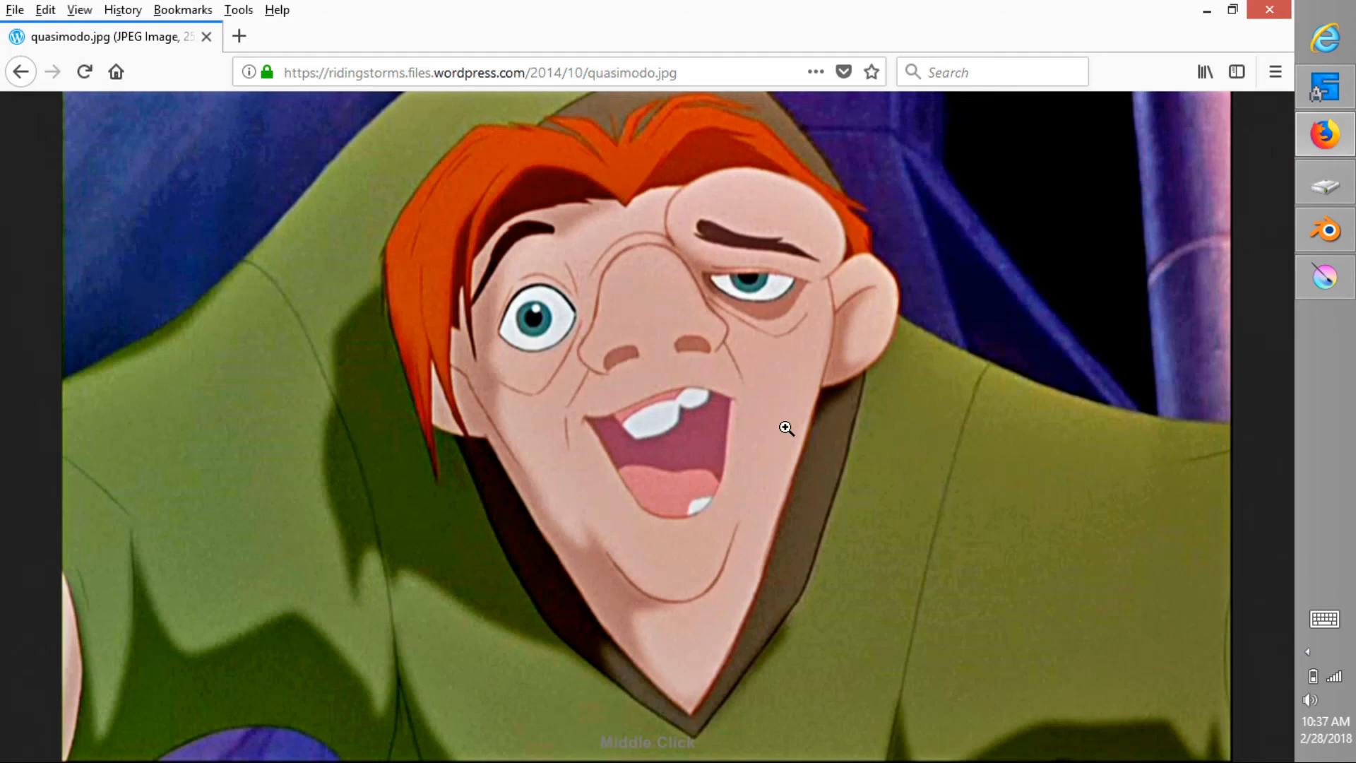
key(alt+Tab)
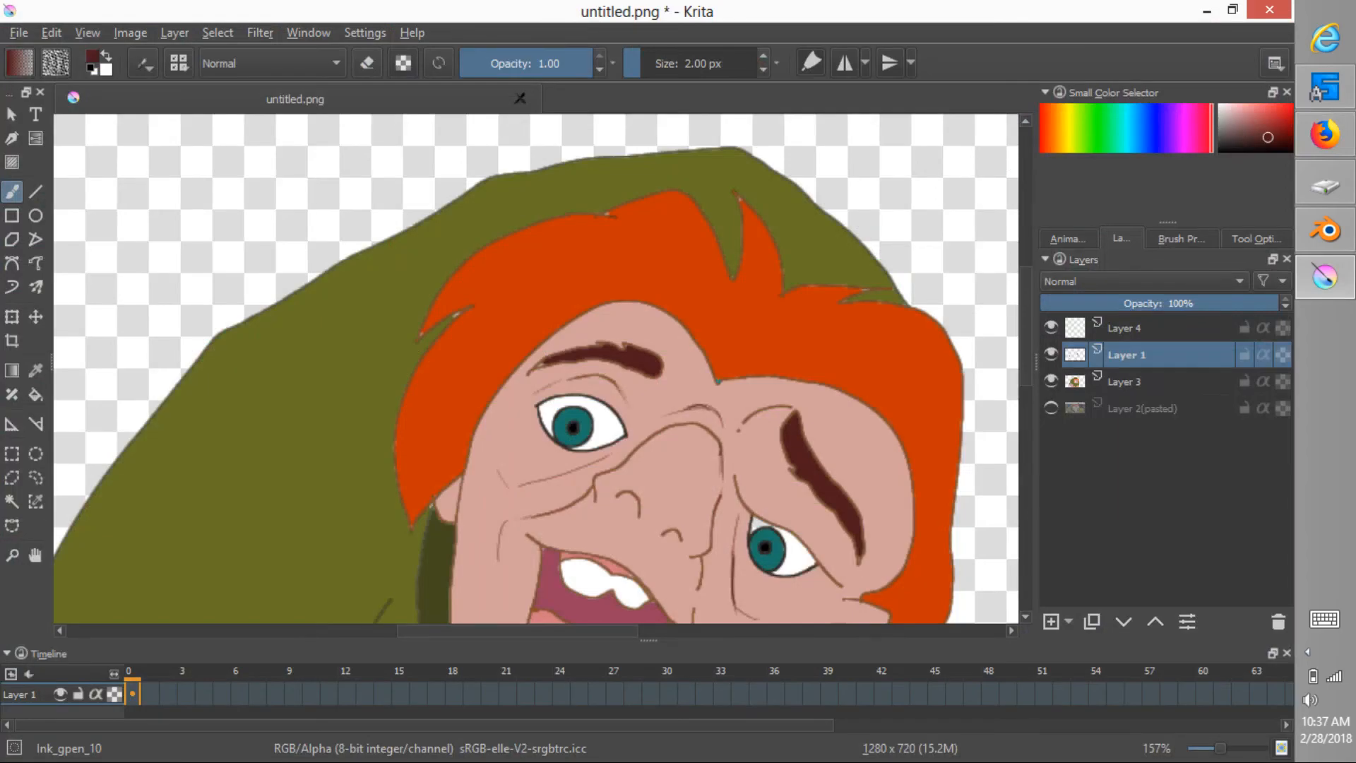
mouse_move(718, 382)
mouse_down()
mouse_move(682, 297)
mouse_move(610, 246)
mouse_move(503, 364)
mouse_up()
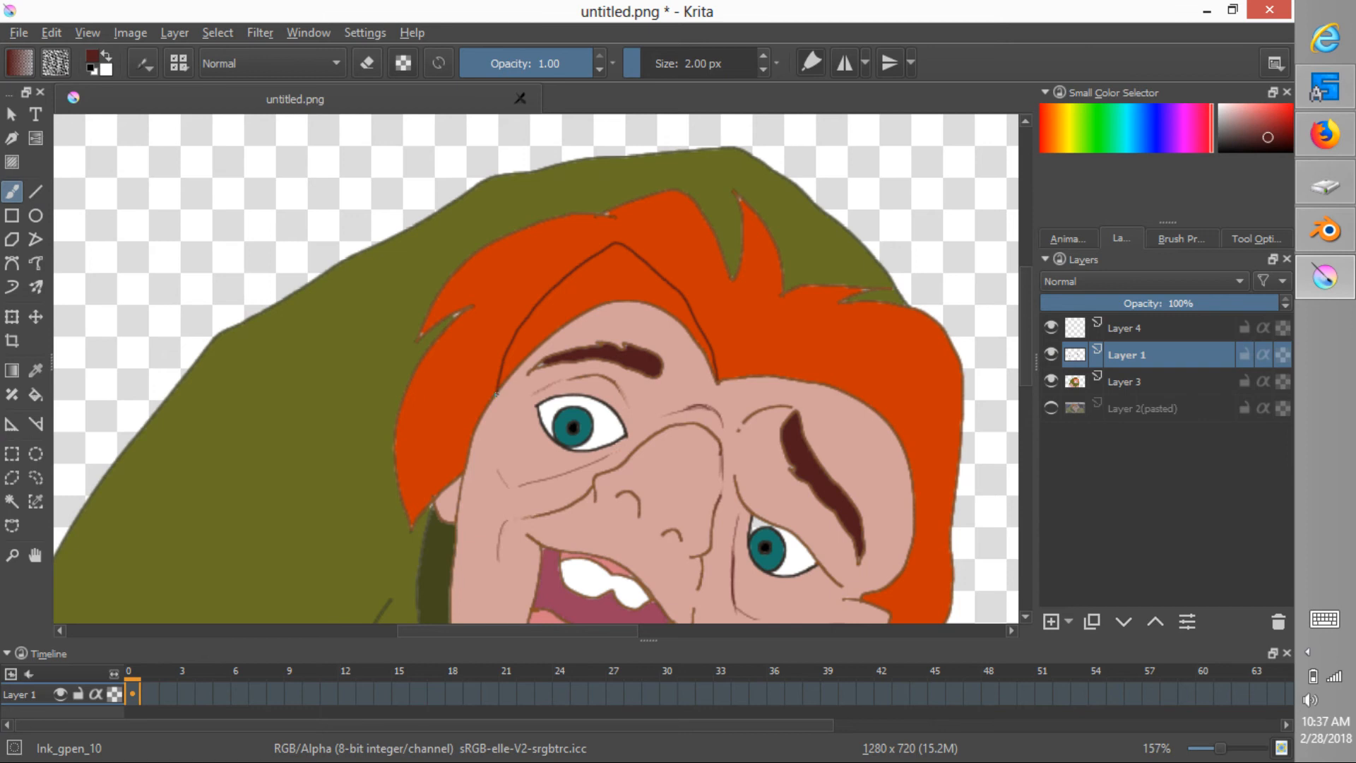
key(alt+Tab)
key(alt+Tab)
mouse_move(722, 383)
mouse_down()
mouse_move(801, 340)
mouse_move(917, 406)
mouse_up()
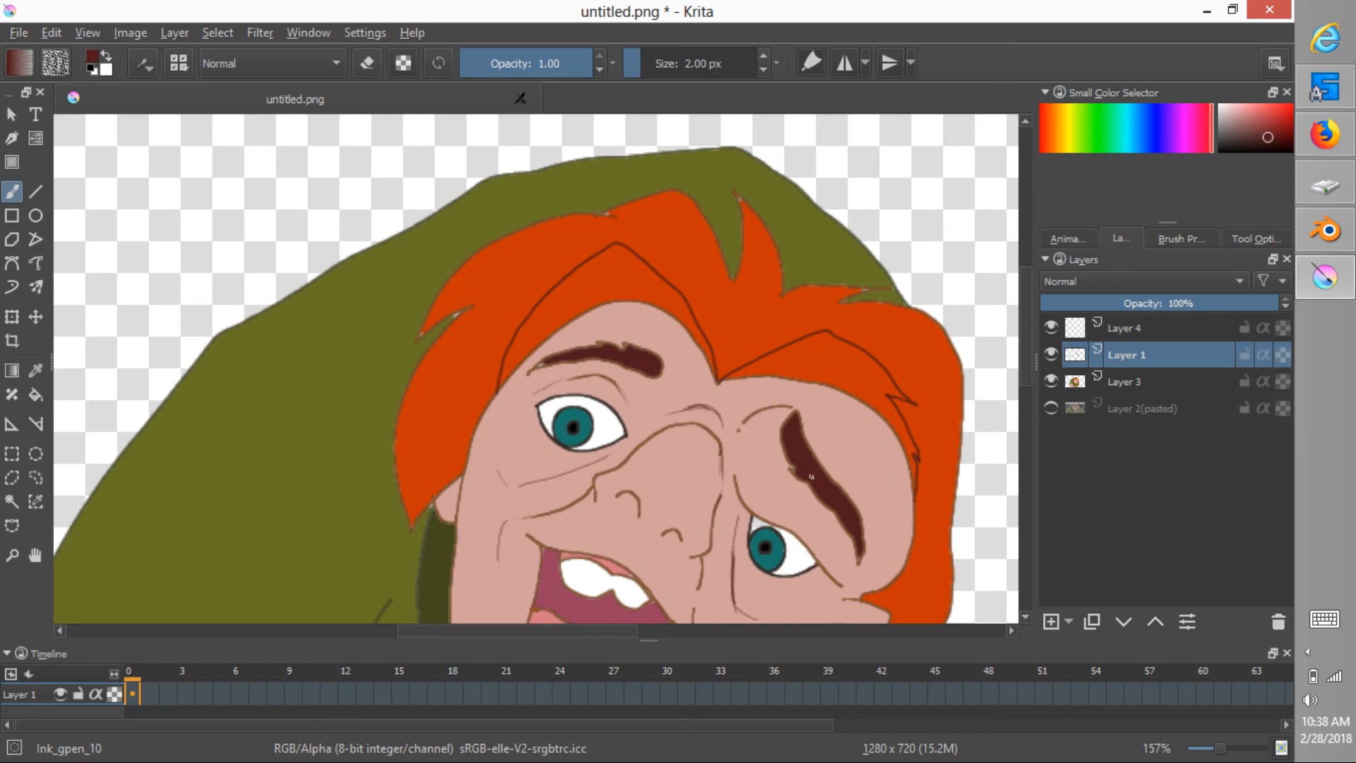
On Layer 3, fill both outlined hair shadow areas with the dark brown.
click(1097, 392)
key(f)
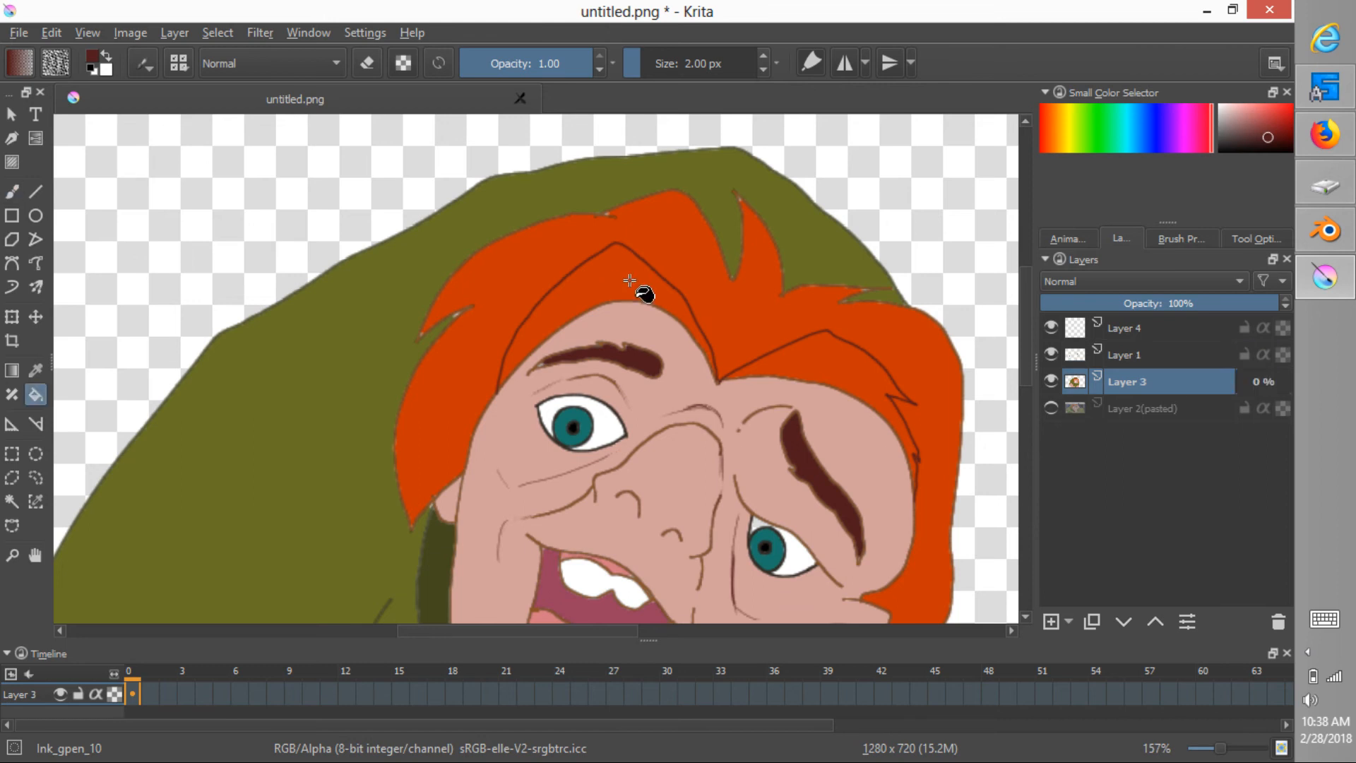
click(625, 282)
click(835, 367)
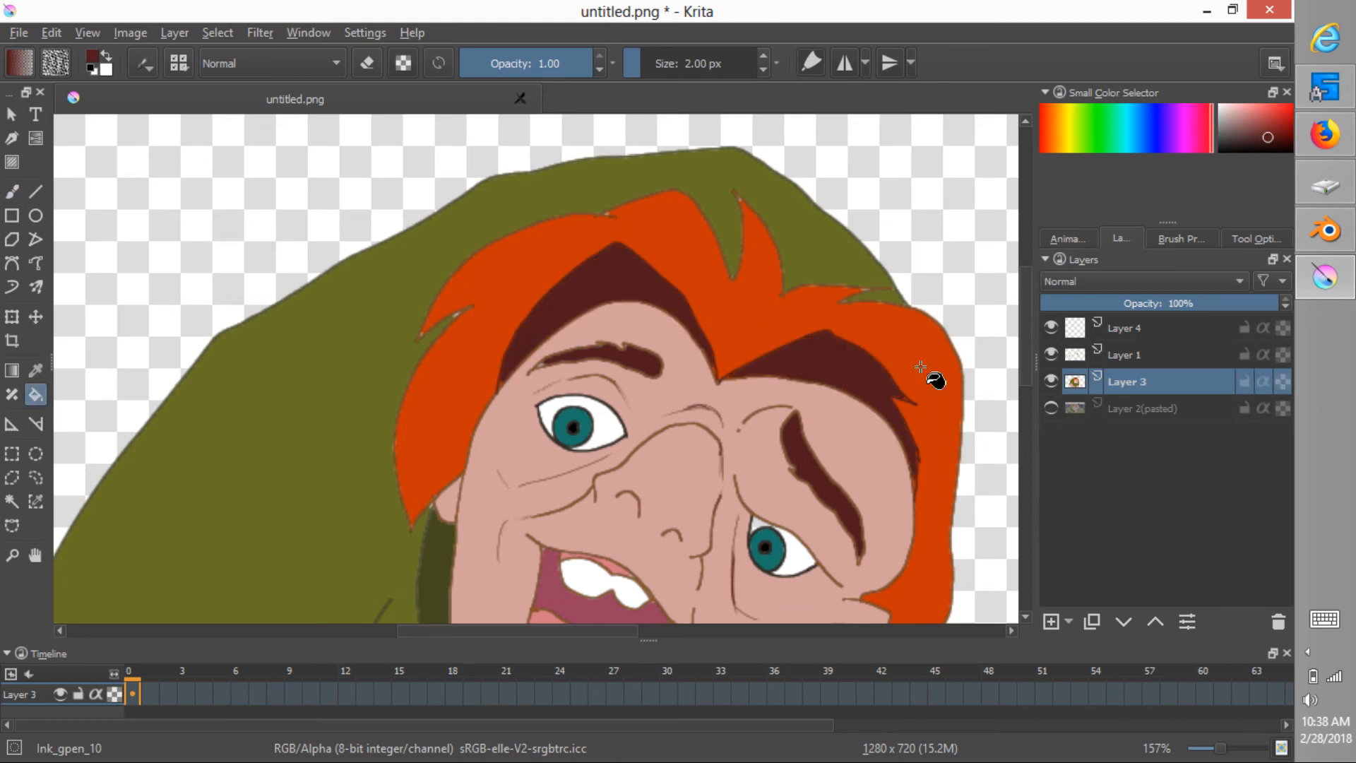
Draw thin dark brown strand lines in the orange hair with a 1 px brush, following the browser reference.
key(alt+Tab)
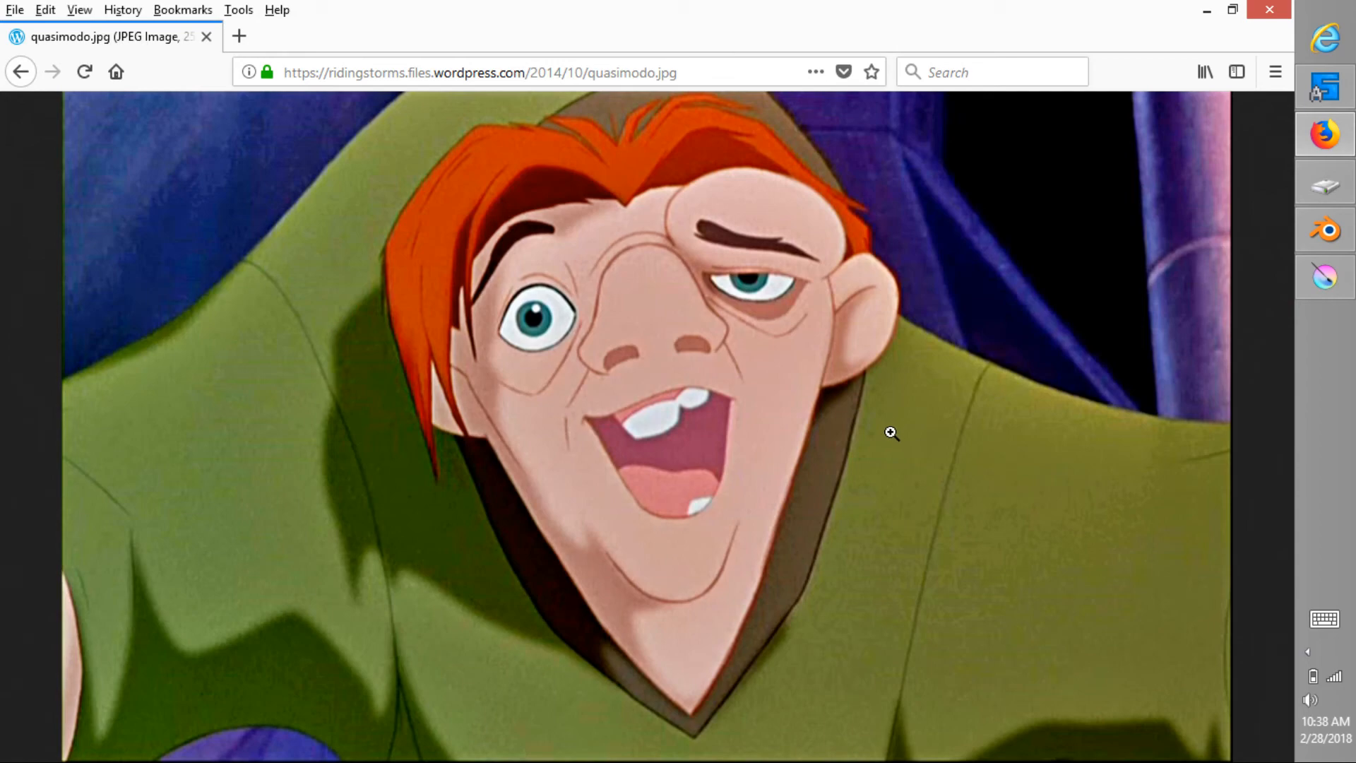
key(alt+Tab)
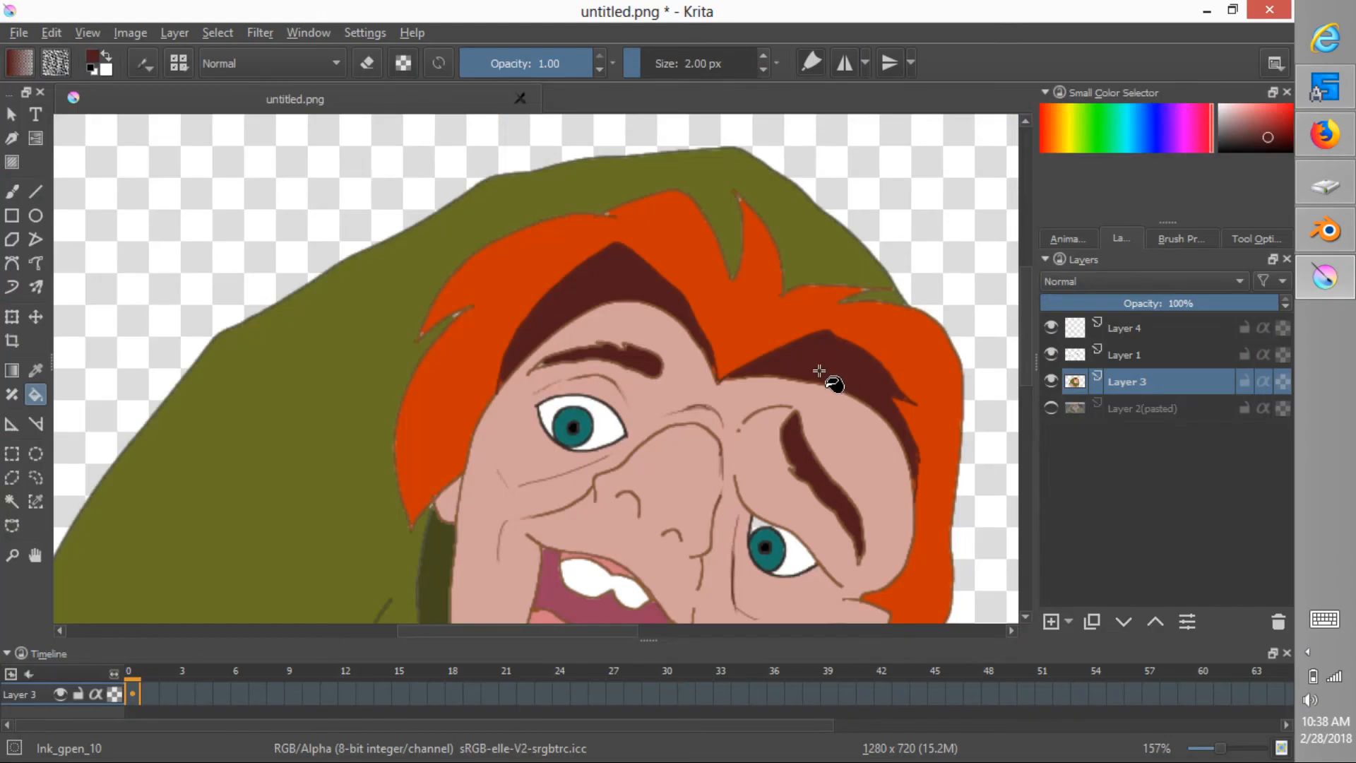
key(b)
key(alt+Tab)
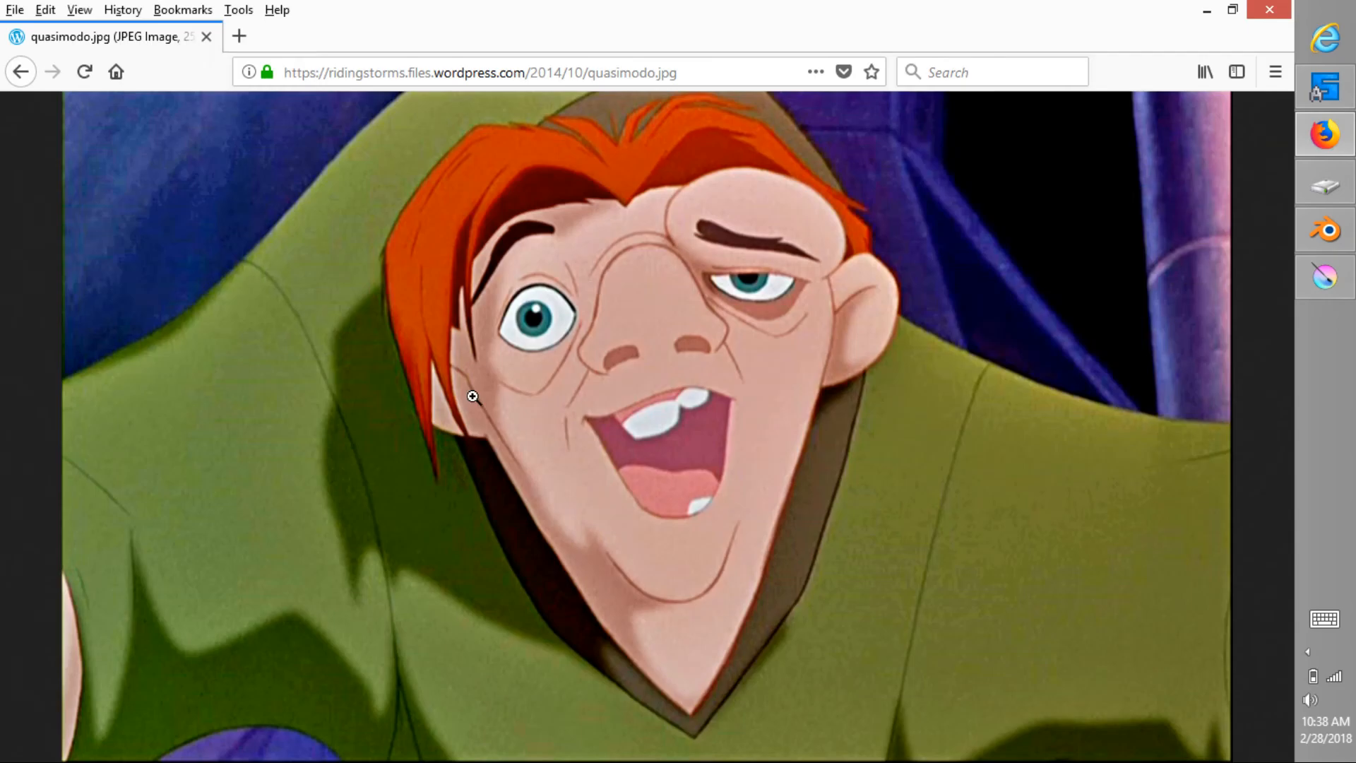
key(alt+Tab)
drag(565, 235, 484, 276)
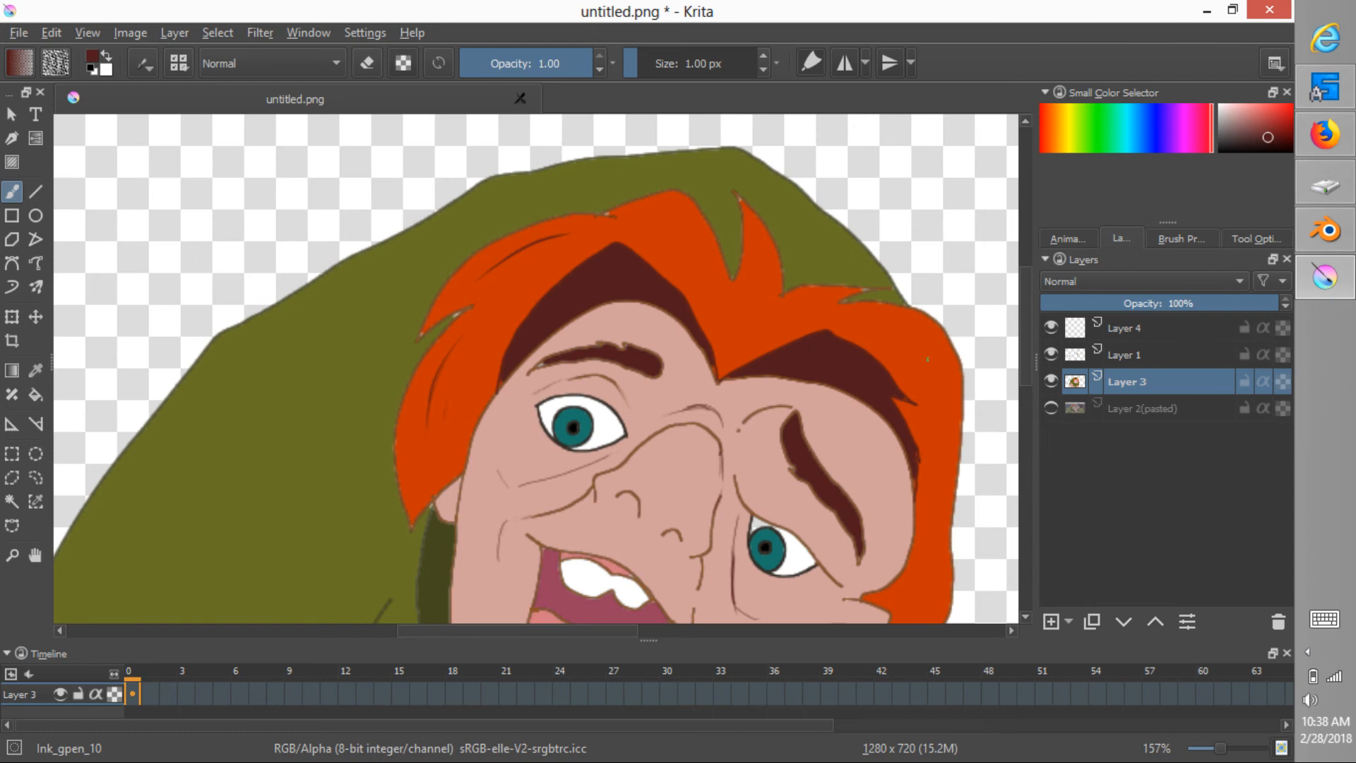
key(alt+Tab)
key(alt+Tab)
key(alt+Tab)
key(alt+Tab)
Add a new paint layer above Layer 4.
middle_drag(886, 518, 898, 430)
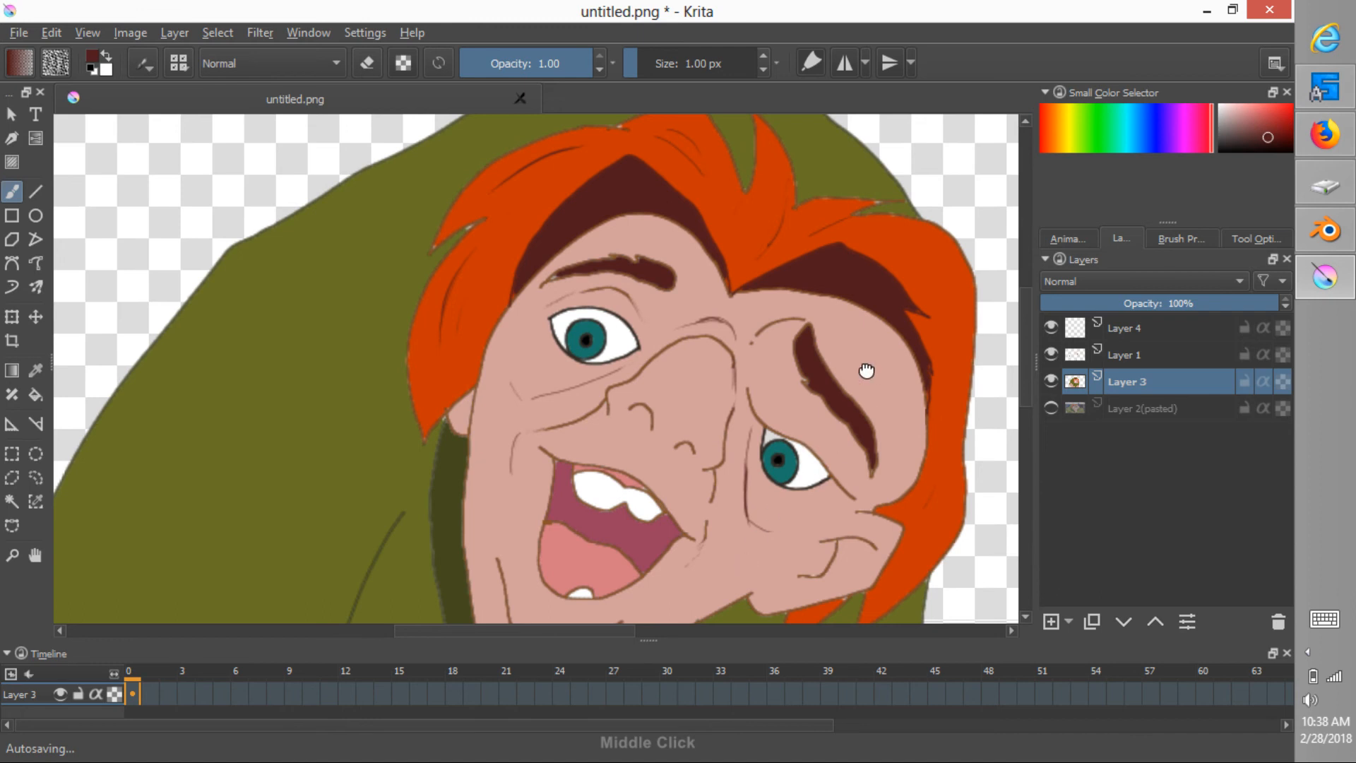
scroll(863, 369, down, 5)
middle_drag(825, 438, 834, 537)
key(alt+Tab)
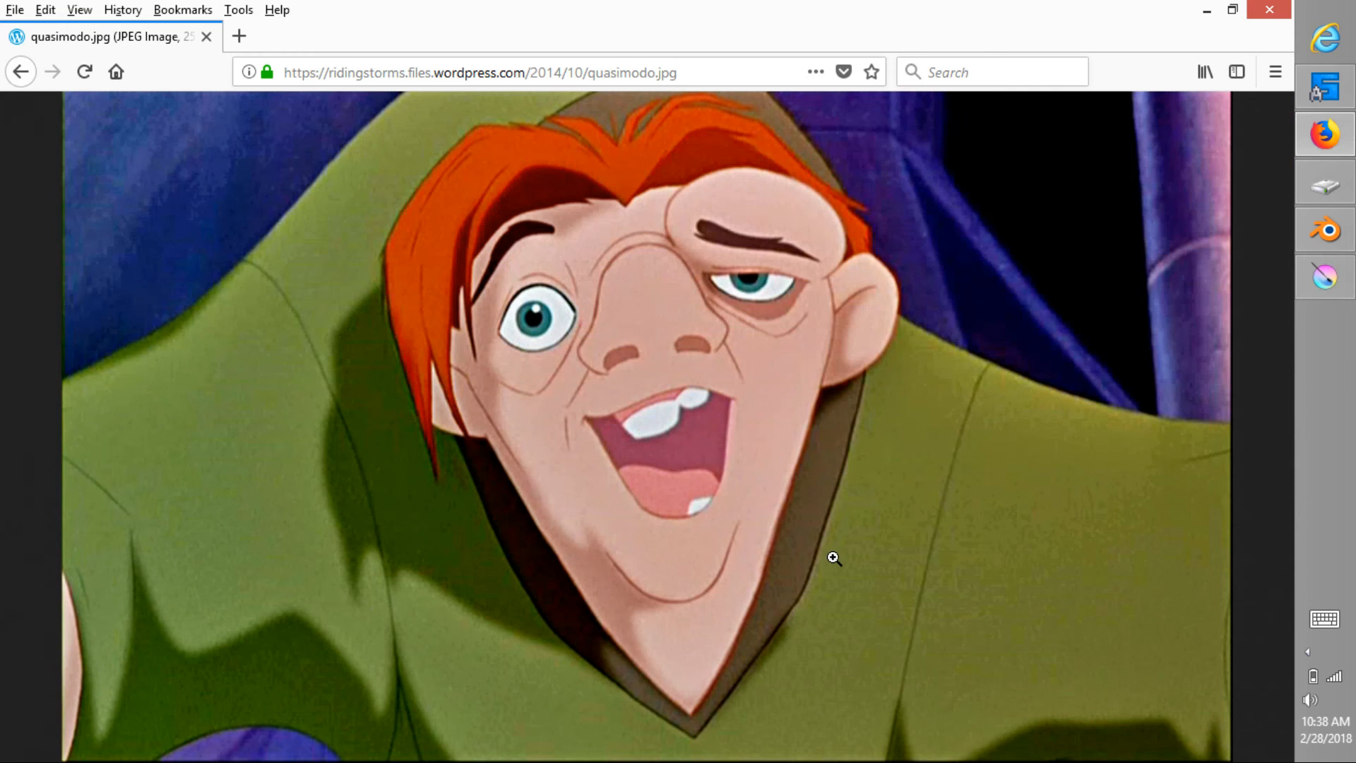
key(alt+Tab)
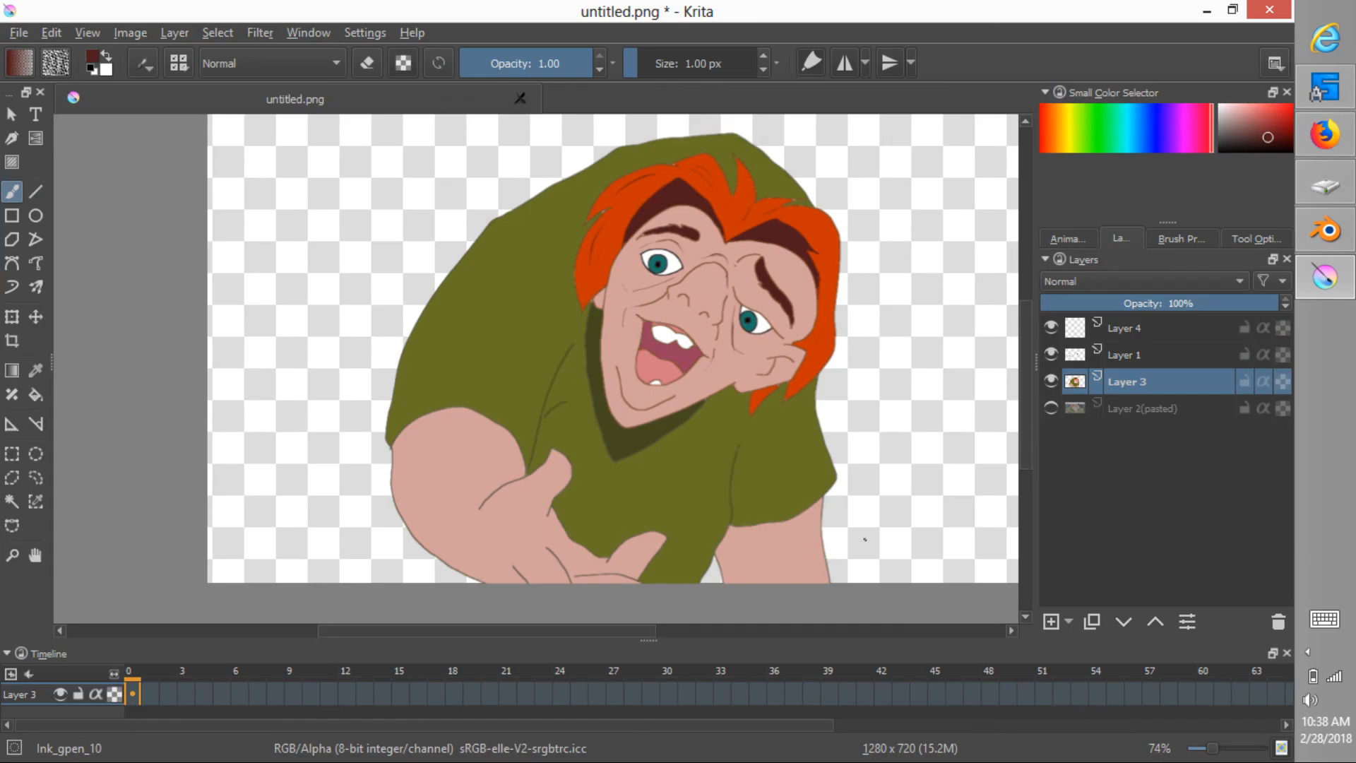
click(1142, 326)
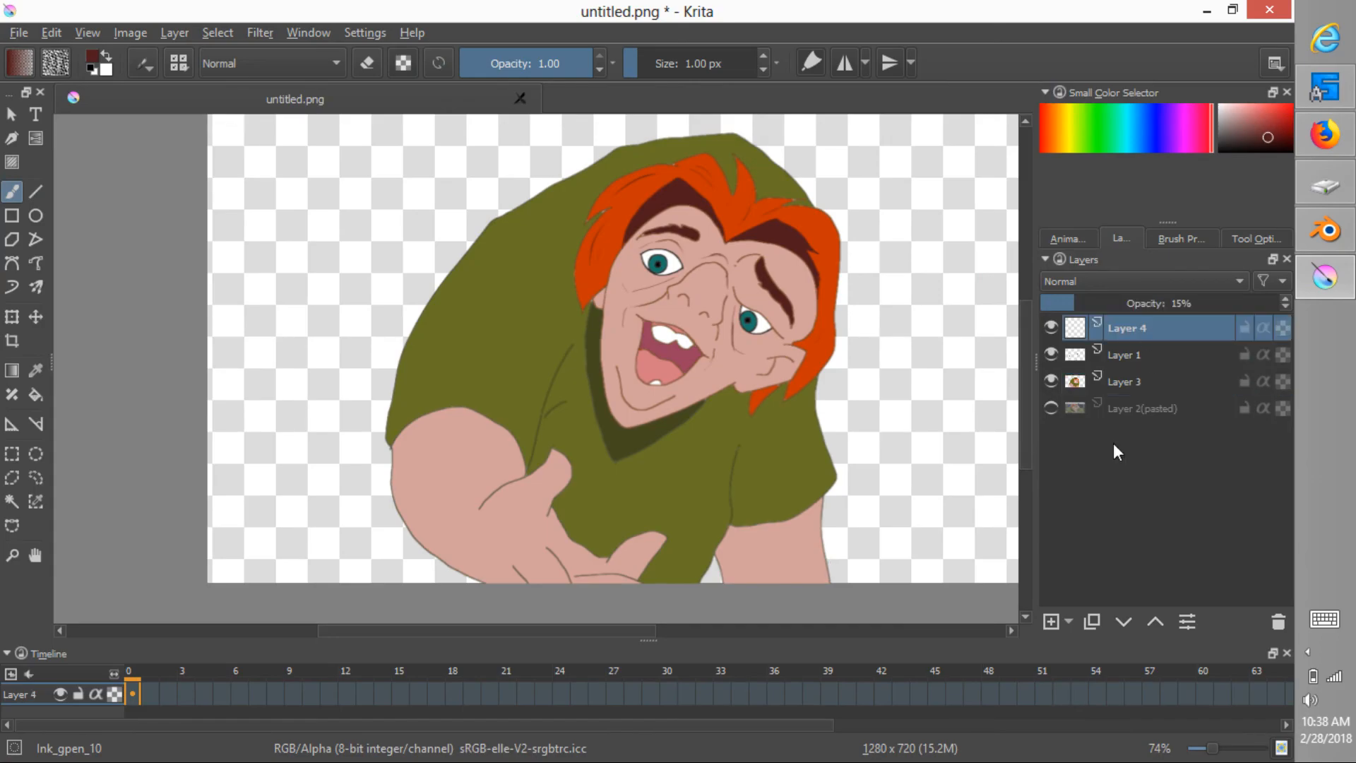
click(1052, 622)
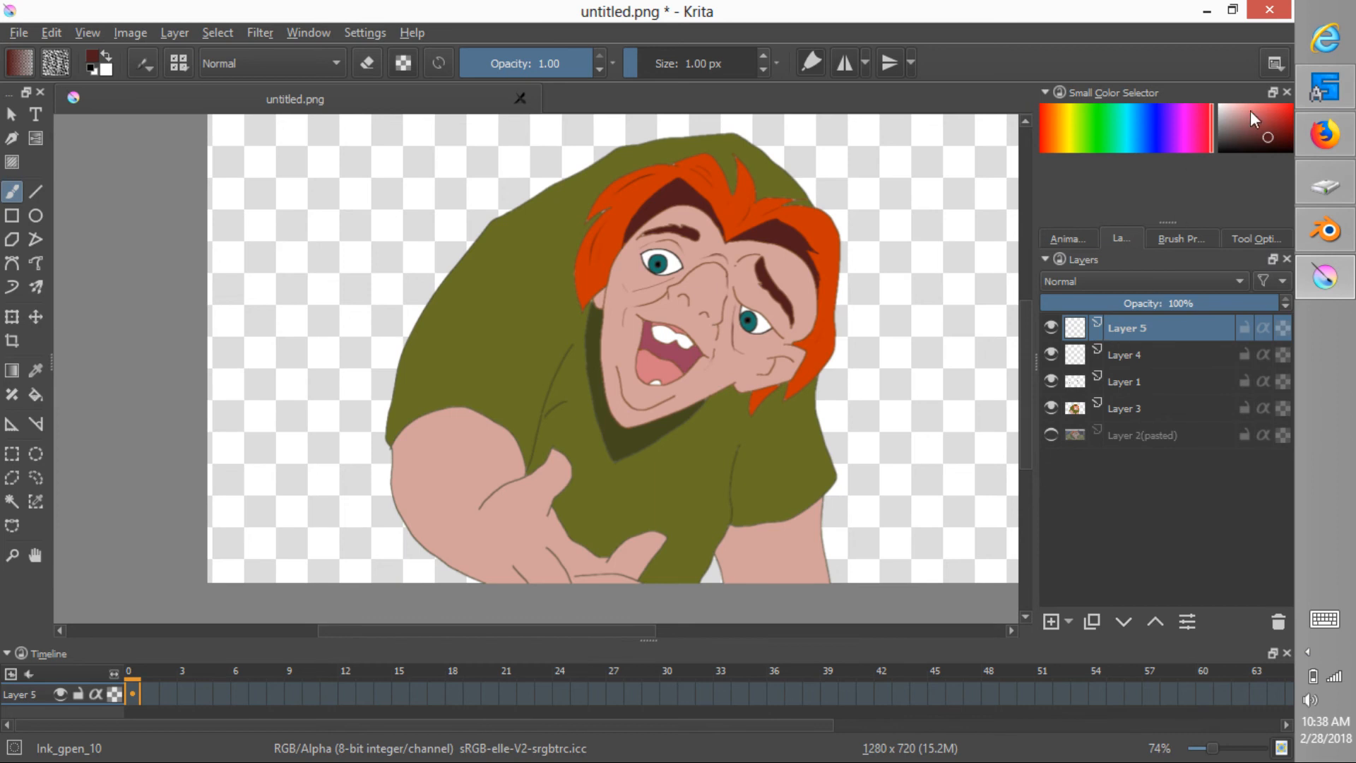
Set the paint colour to white and paint a small highlight beside the pupil in each eye.
click(1220, 108)
ctrl+middle_drag(776, 367, 887, 200)
middle_drag(692, 303, 720, 503)
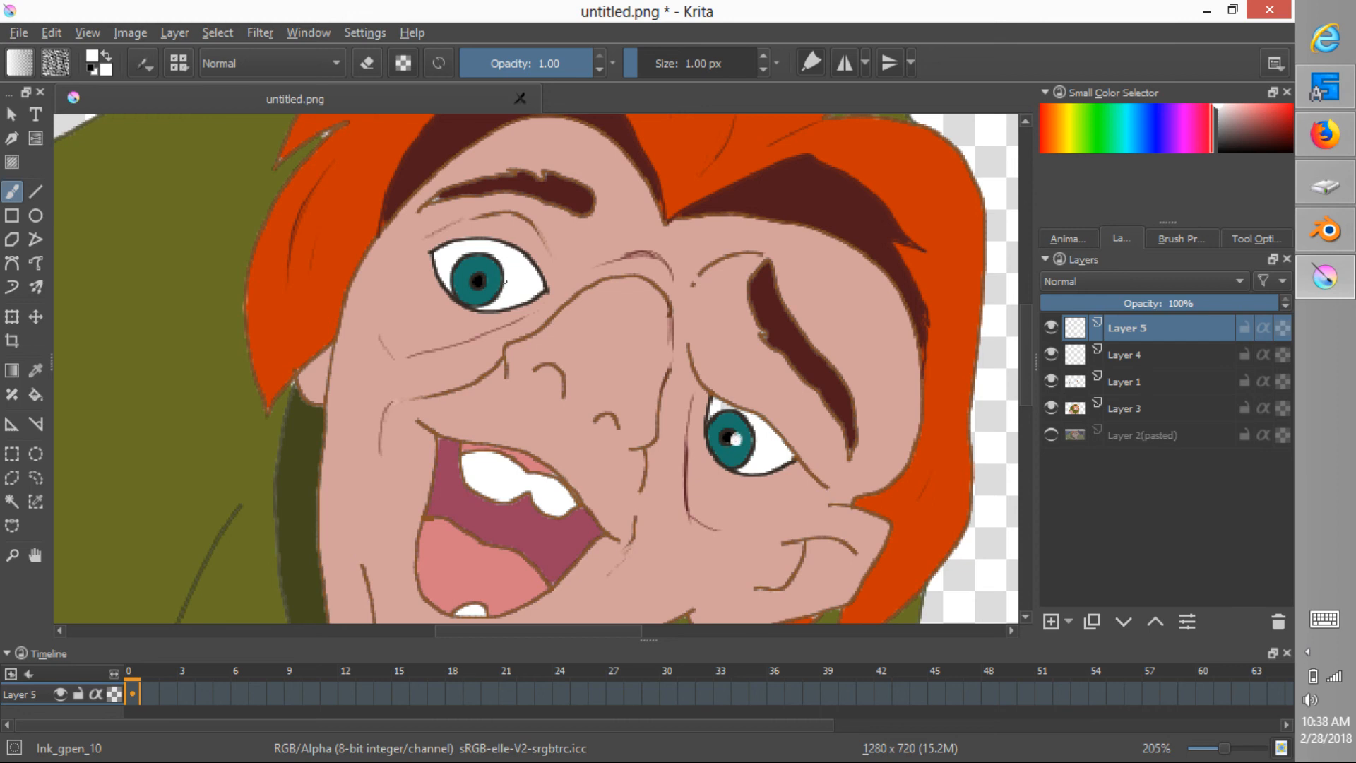
click(486, 283)
Make Layer 4 active and set up the Pencil_texture brush at 74.95 px with black as the paint colour.
click(1117, 360)
click(1181, 239)
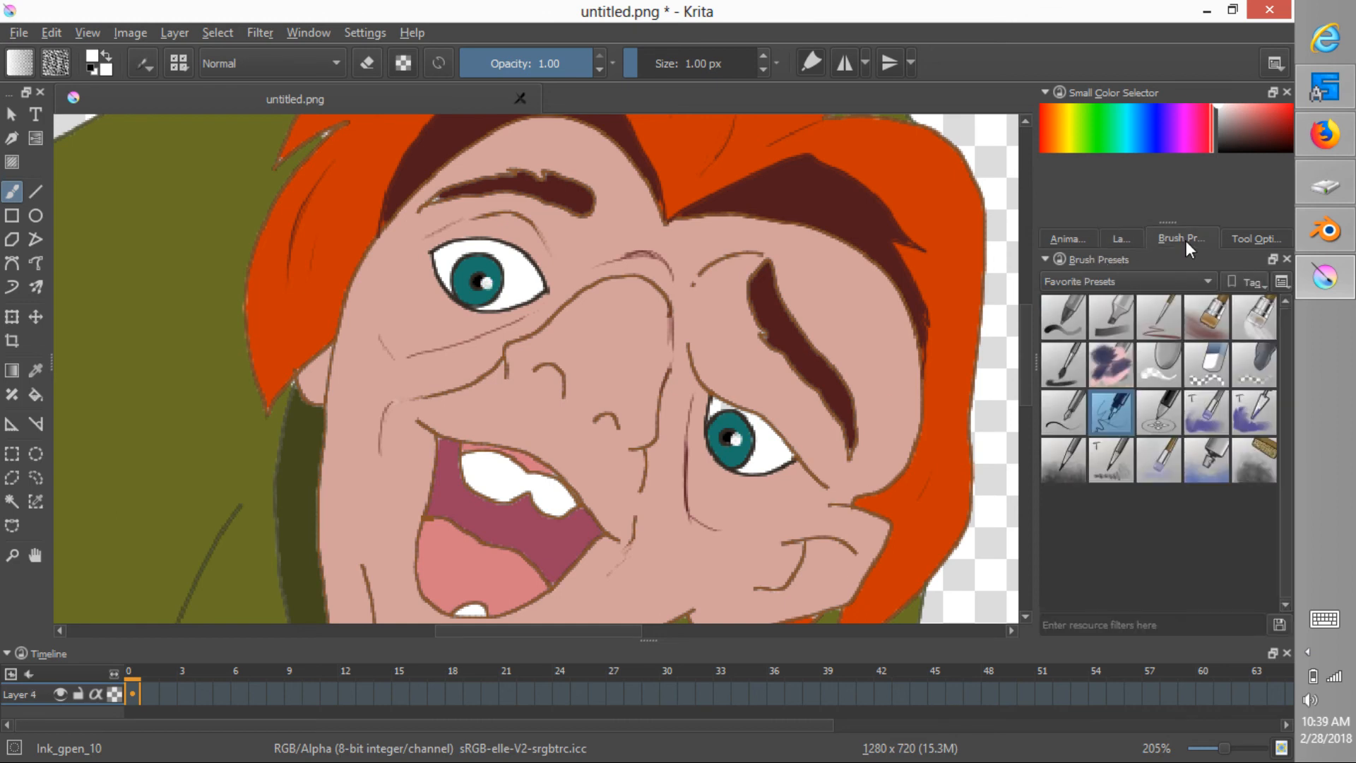
click(1070, 462)
mouse_move(853, 329)
shift+mouse_down()
mouse_move(476, 329)
mouse_move(509, 329)
shift+mouse_up()
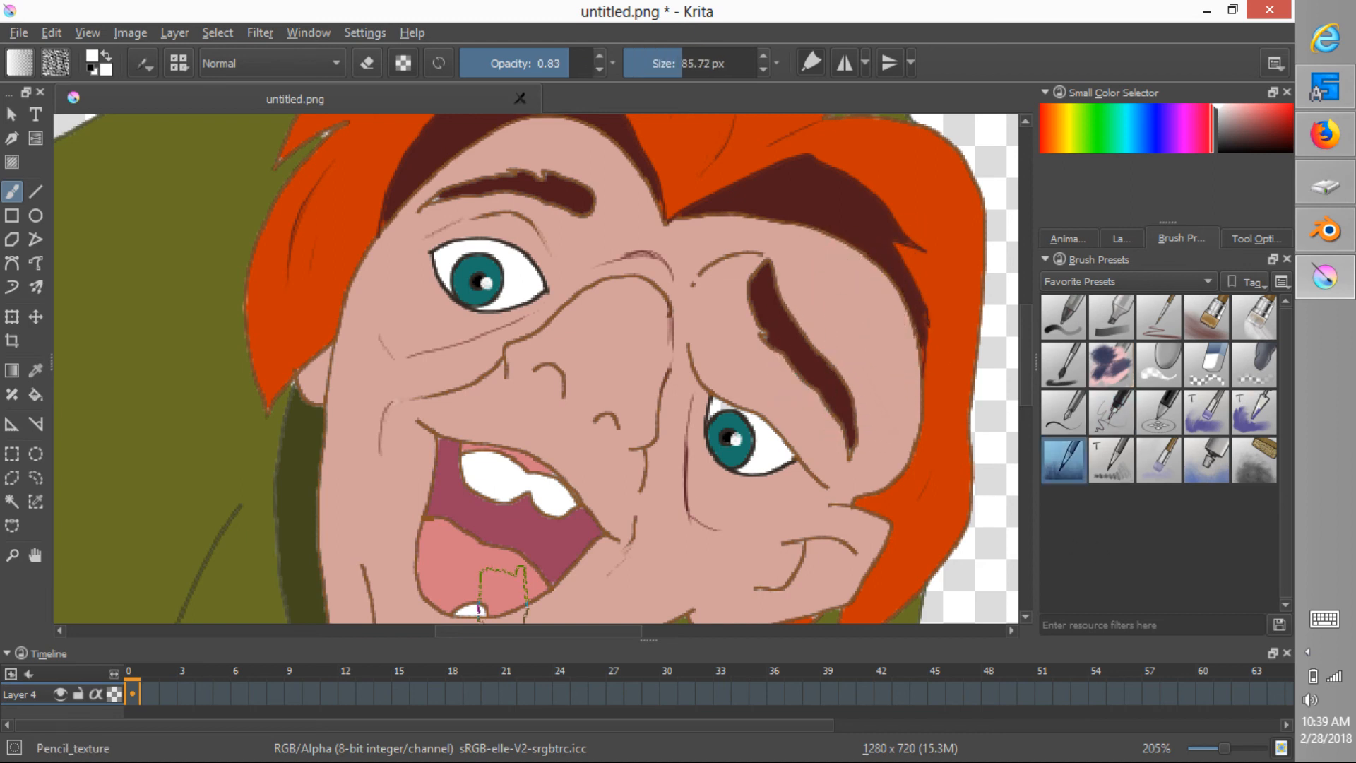
click(1122, 238)
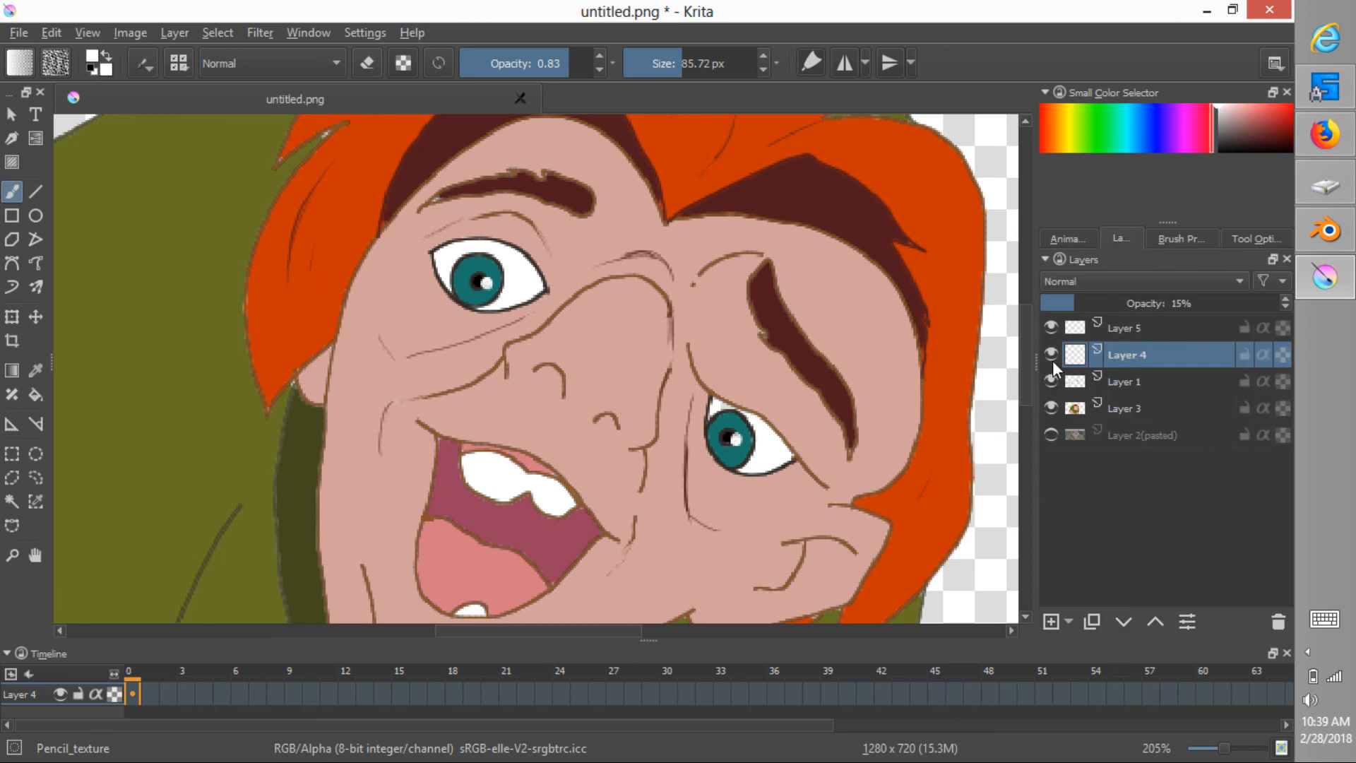
ctrl+middle_drag(765, 393, 742, 412)
key(alt+Tab)
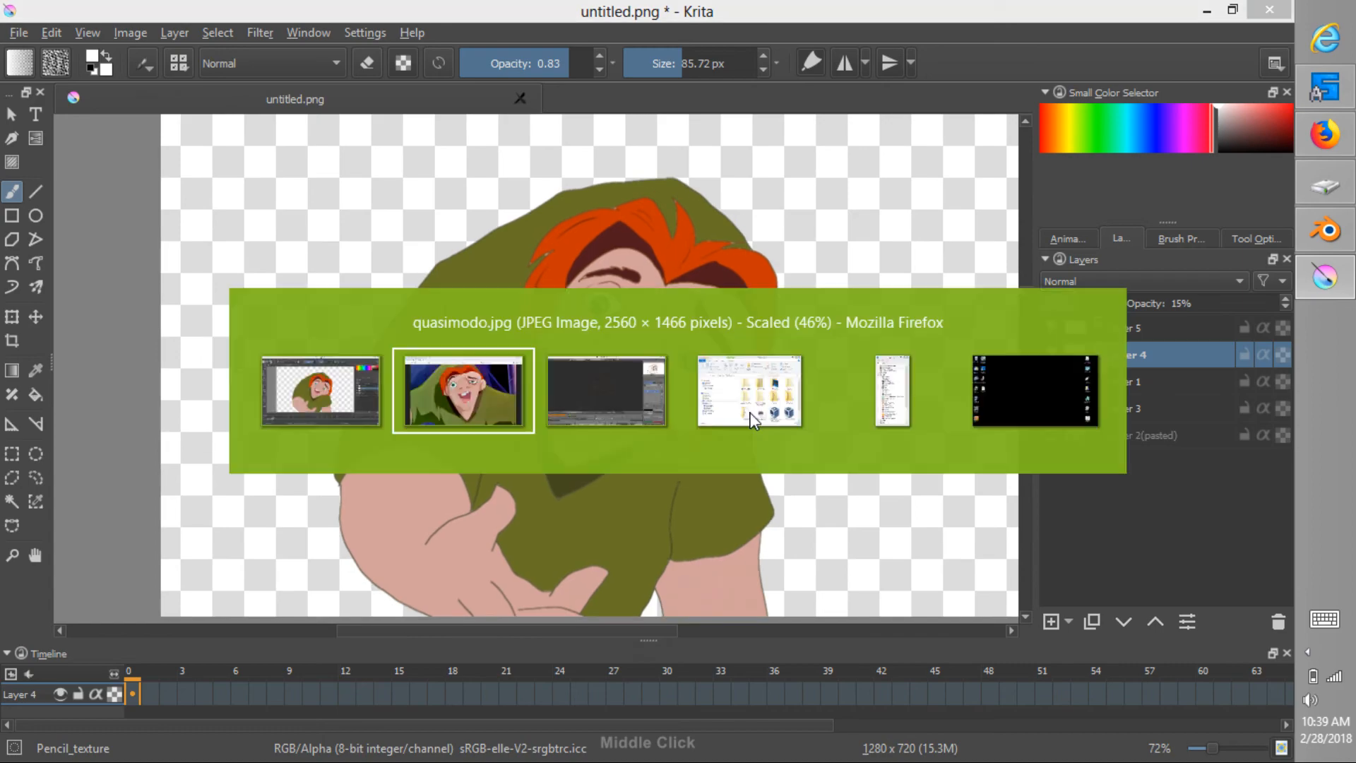
key(alt+Tab)
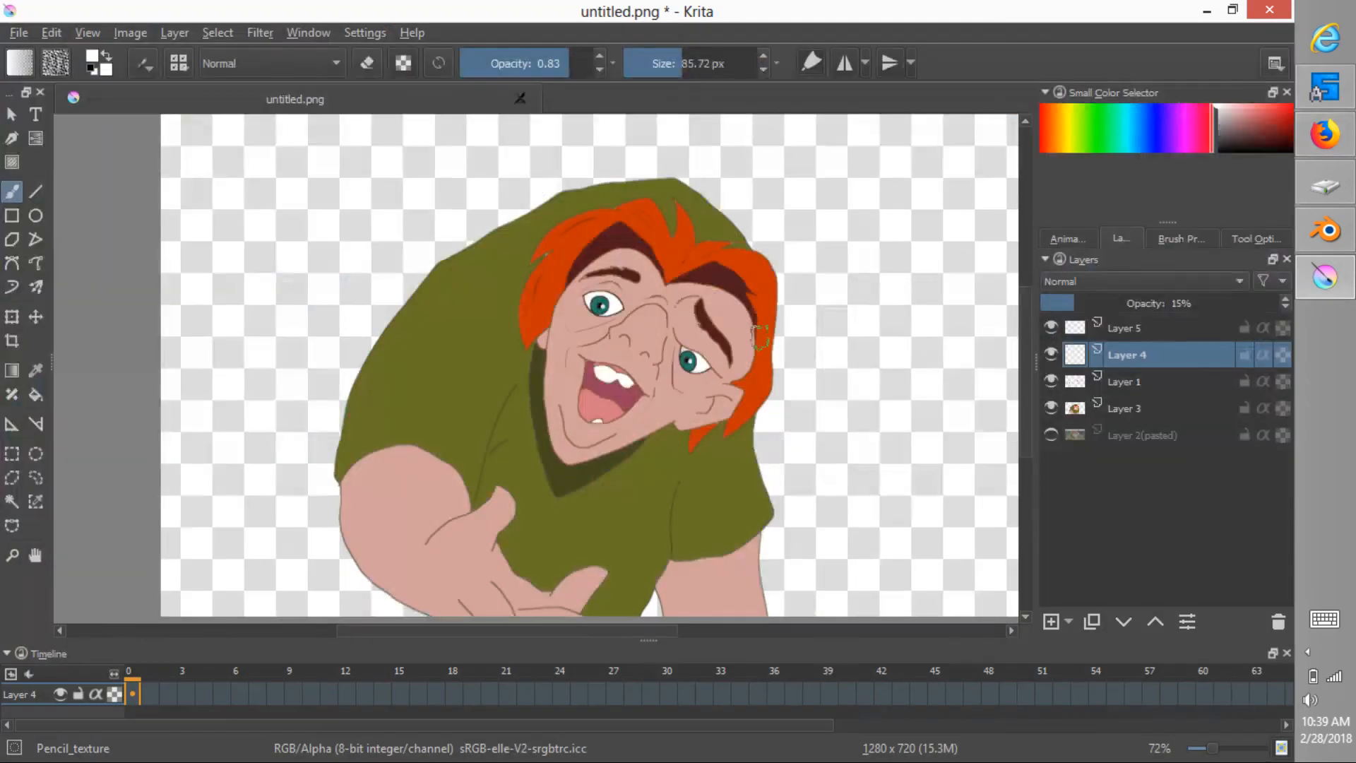
key(bracketleft)
key(d)
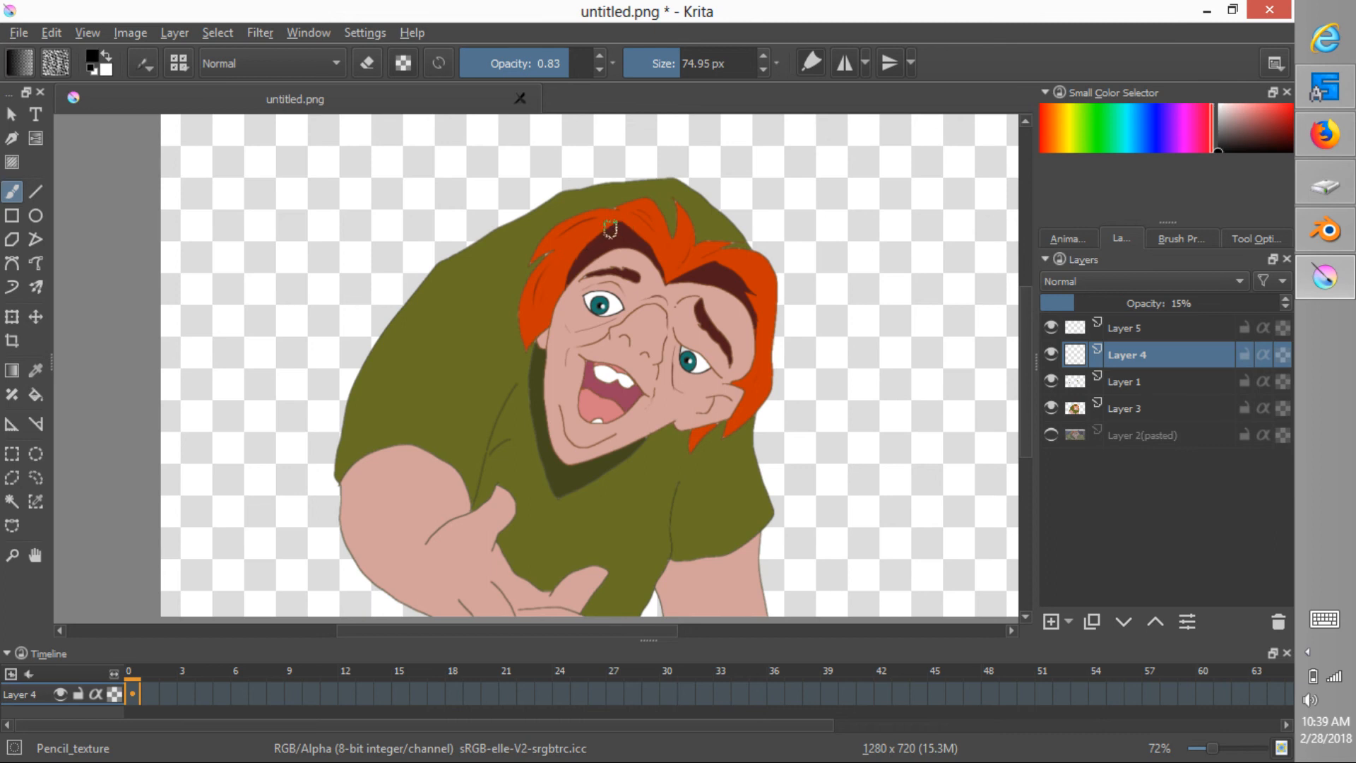
Paint soft shadows along the forehead beneath the hair, following the browser reference, and set Layer 4's opacity to 20%.
mouse_move(576, 261)
mouse_down()
mouse_move(631, 241)
mouse_move(626, 231)
mouse_move(685, 278)
mouse_move(723, 269)
mouse_move(755, 326)
mouse_up()
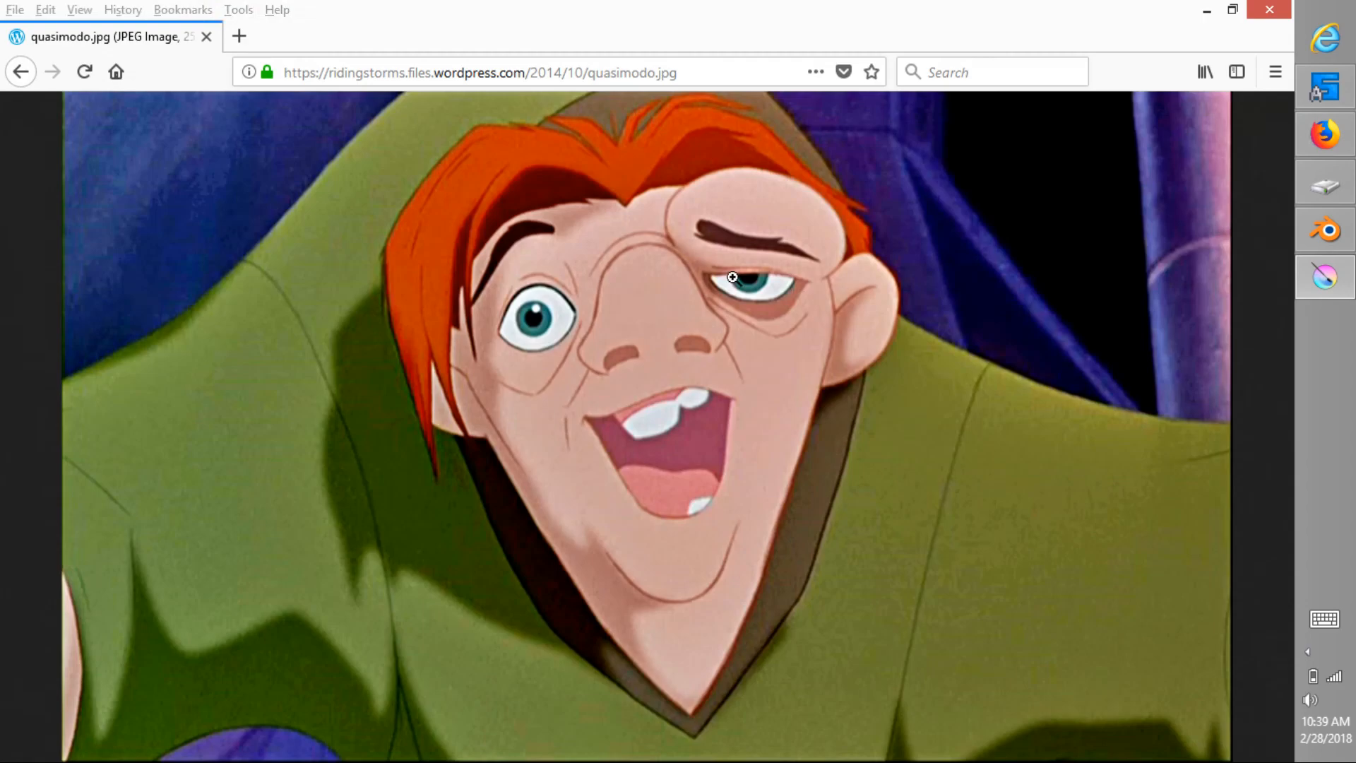
key(alt+Tab)
key(alt+Tab)
mouse_move(696, 274)
mouse_down()
mouse_move(621, 261)
mouse_move(736, 295)
mouse_up()
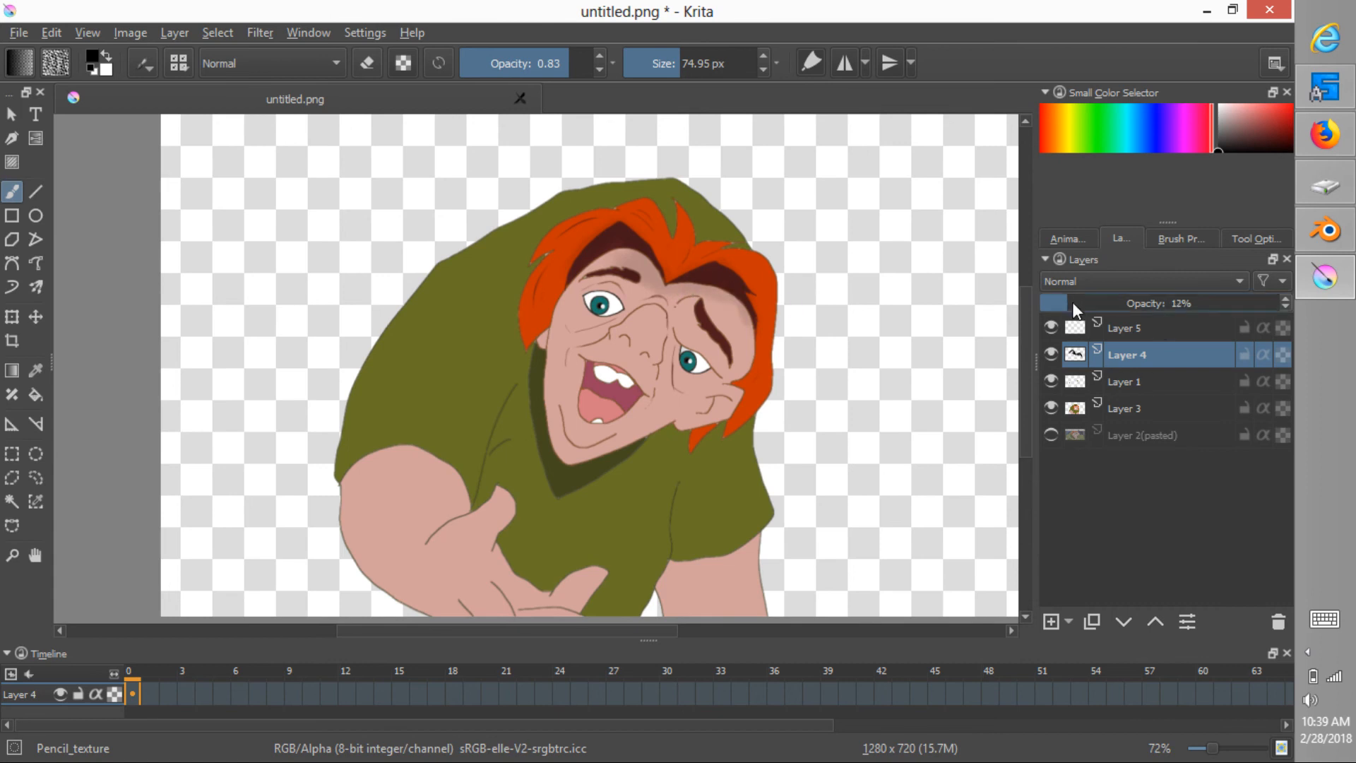
drag(1076, 303, 1092, 301)
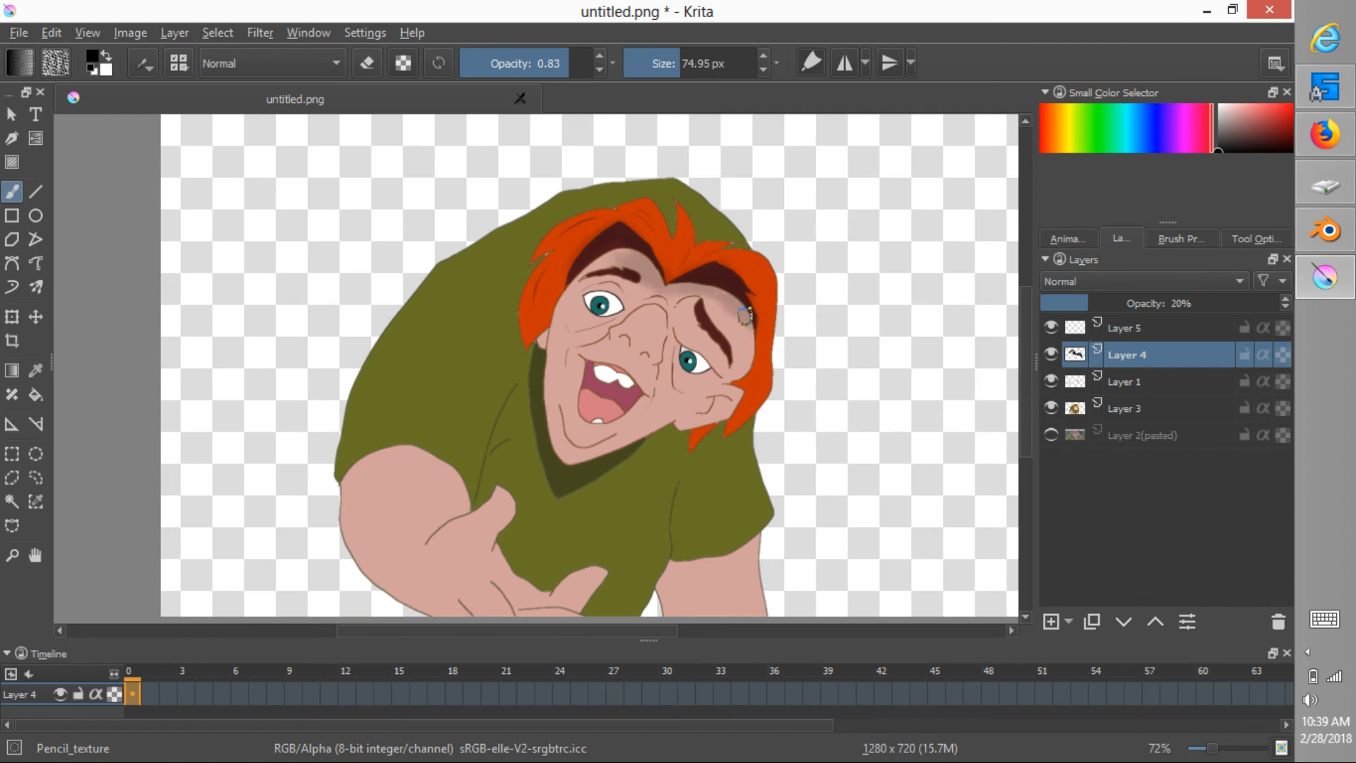
Reduce the brush size to 54.83 px and shade the inside of the ear, checking the reference image in the browser.
key(alt+Tab)
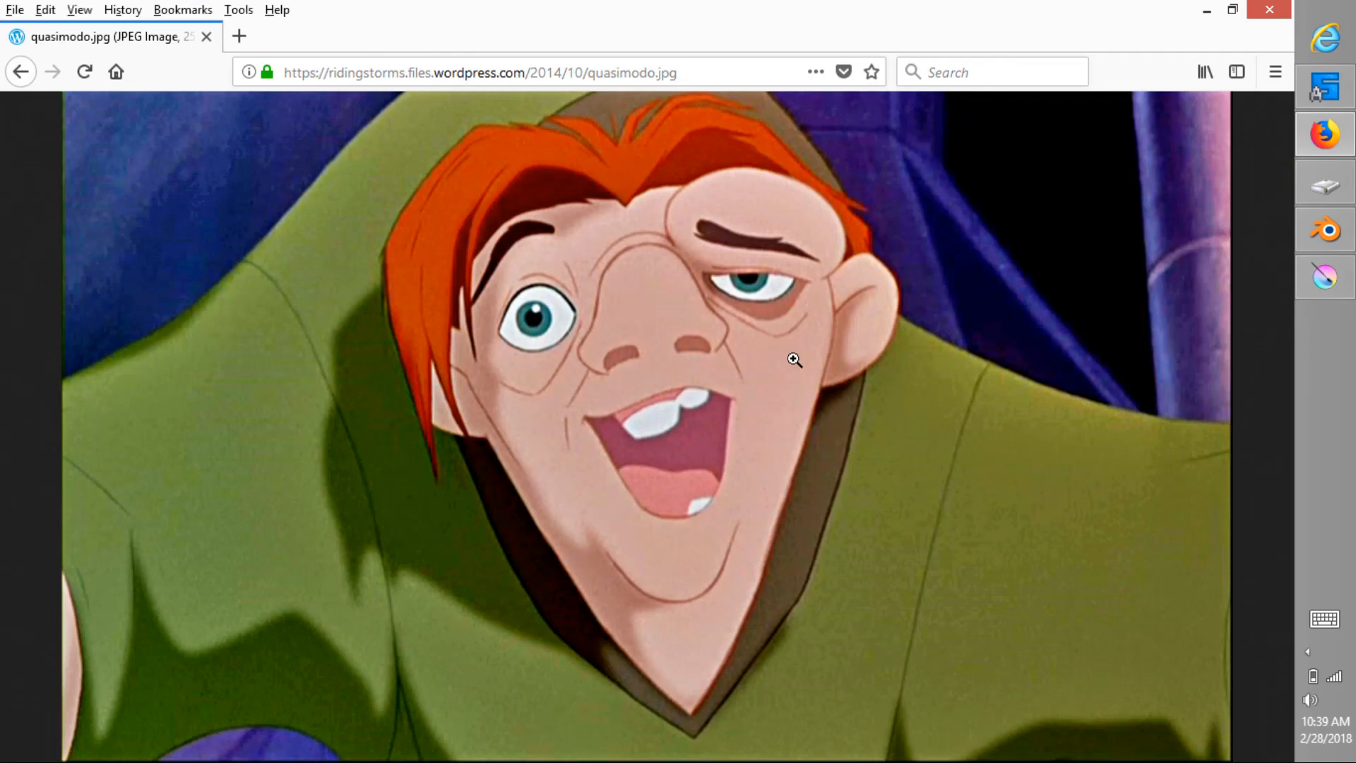
key(alt+Tab)
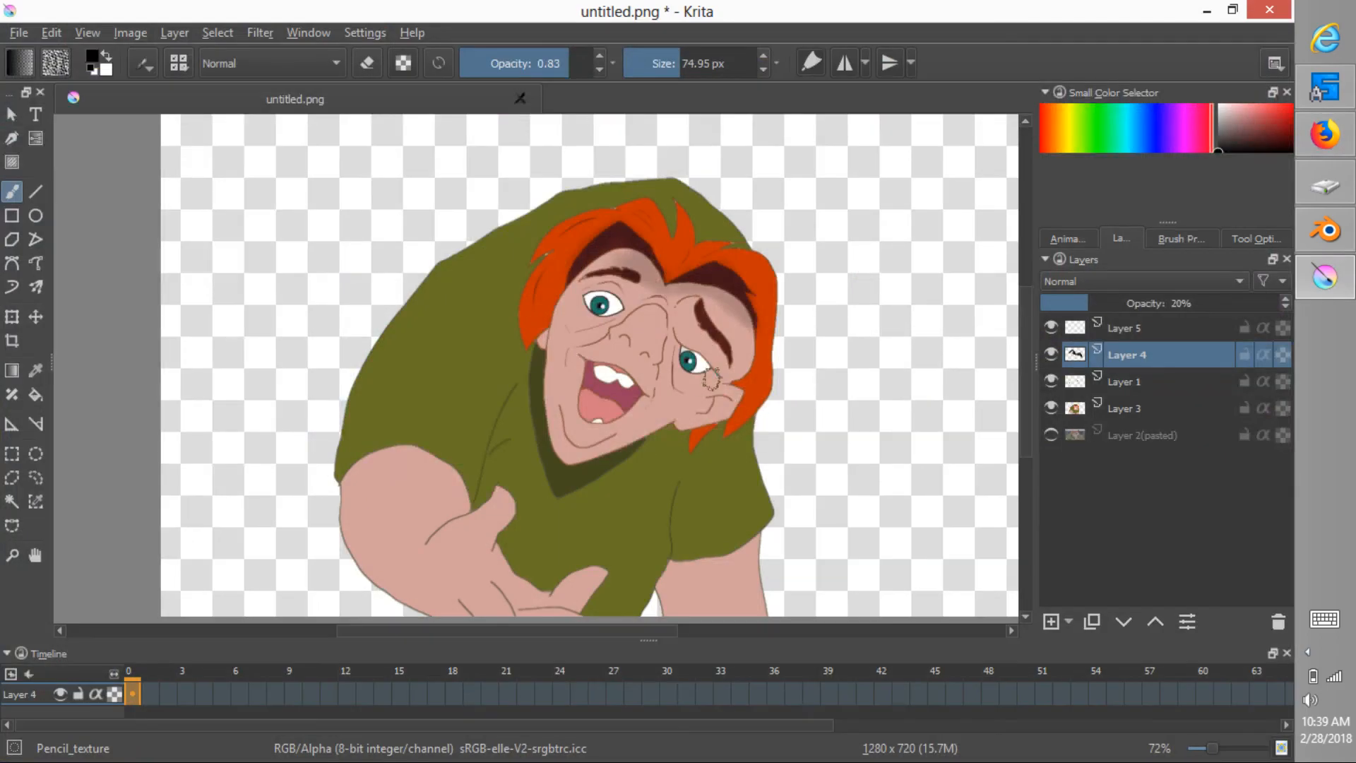
key(alt+Tab)
key(alt+Tab)
shift+drag(737, 397, 722, 397)
ctrl+middle_drag(733, 478, 805, 376)
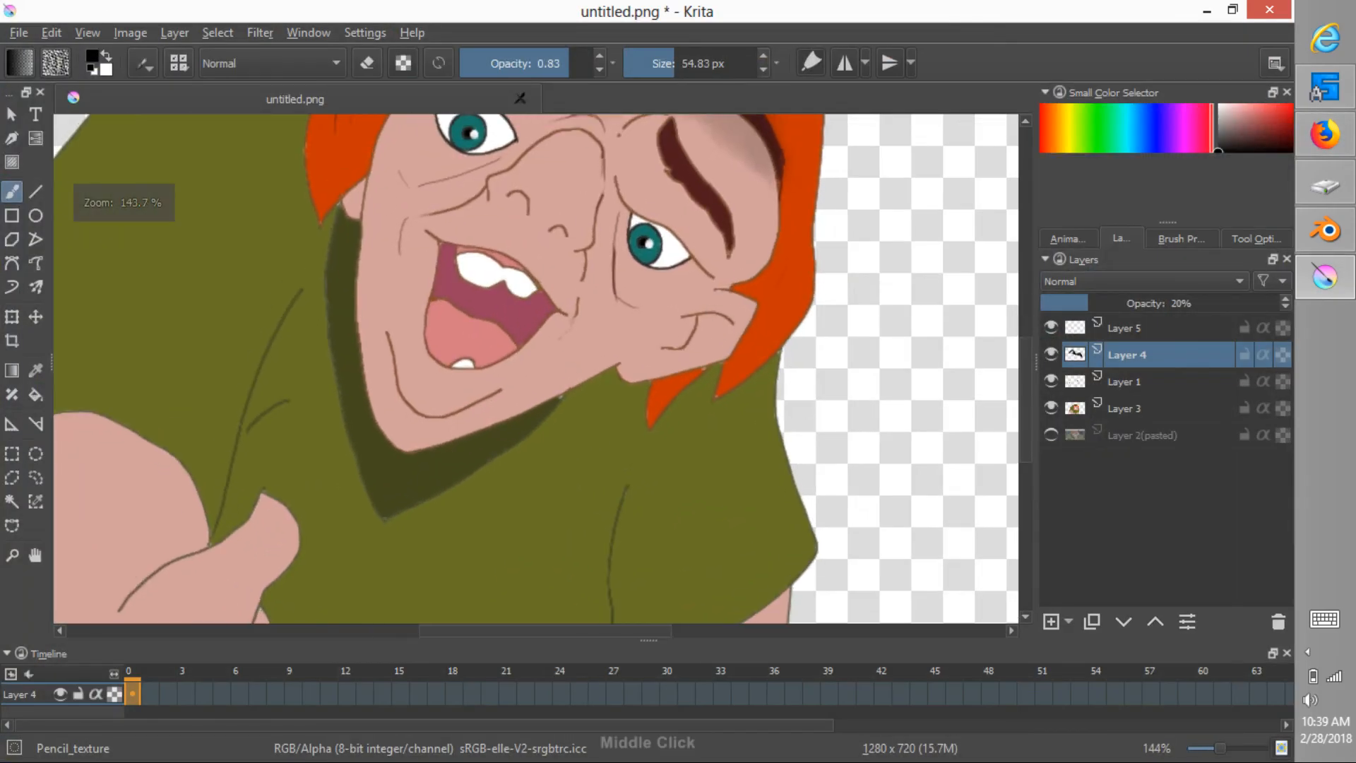
mouse_move(717, 315)
mouse_down()
mouse_move(689, 330)
mouse_move(721, 325)
mouse_up()
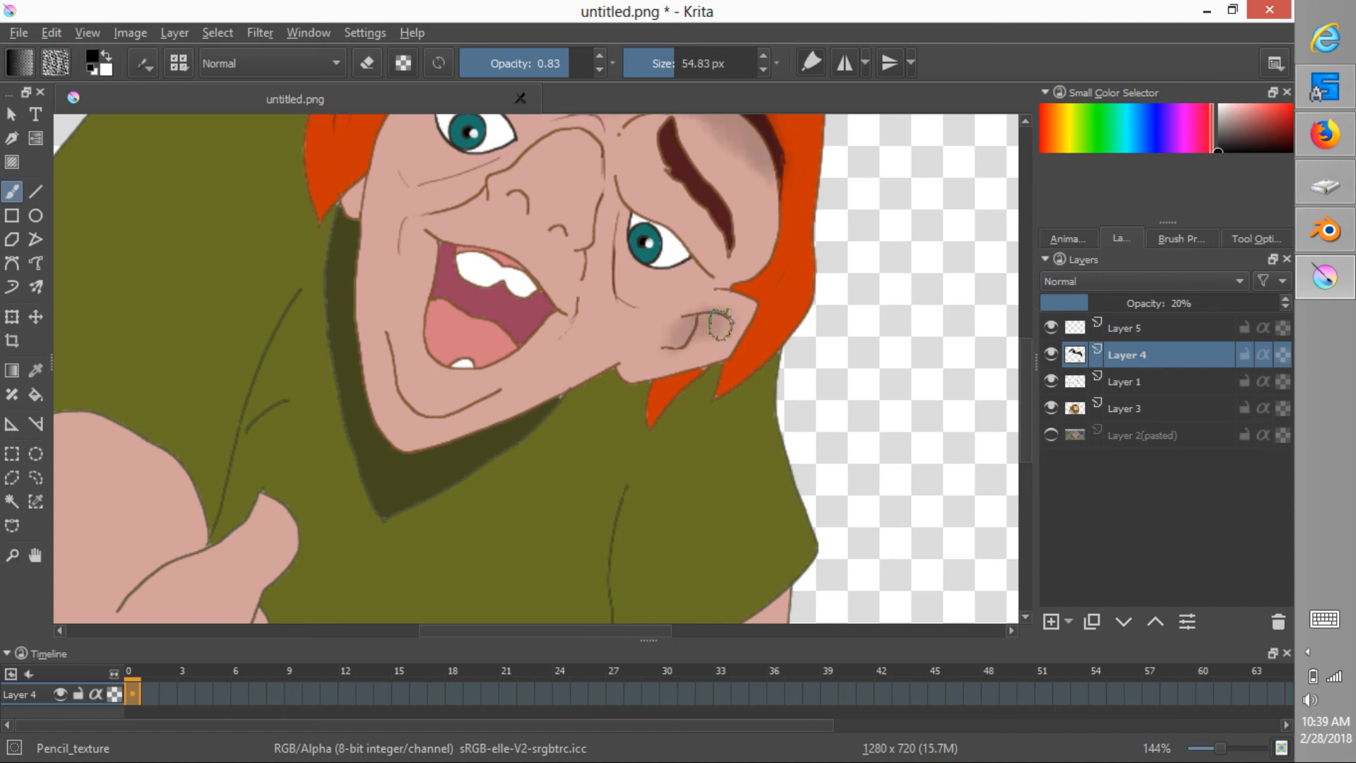
Paint a soft shadow beneath the chin, across the collar and the upper shirt, following the browser reference.
ctrl+middle_drag(702, 447, 650, 488)
key(alt+Tab)
key(alt+Tab)
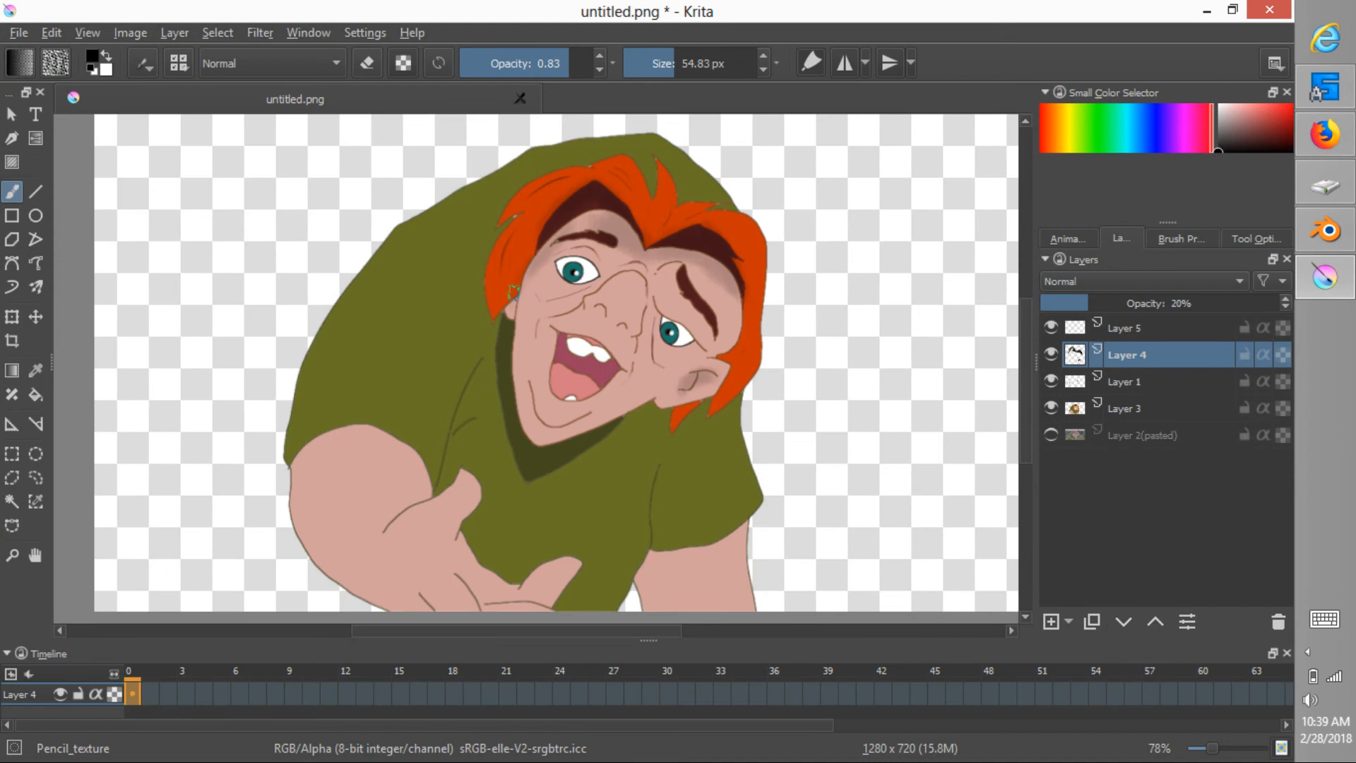
key(alt+Tab)
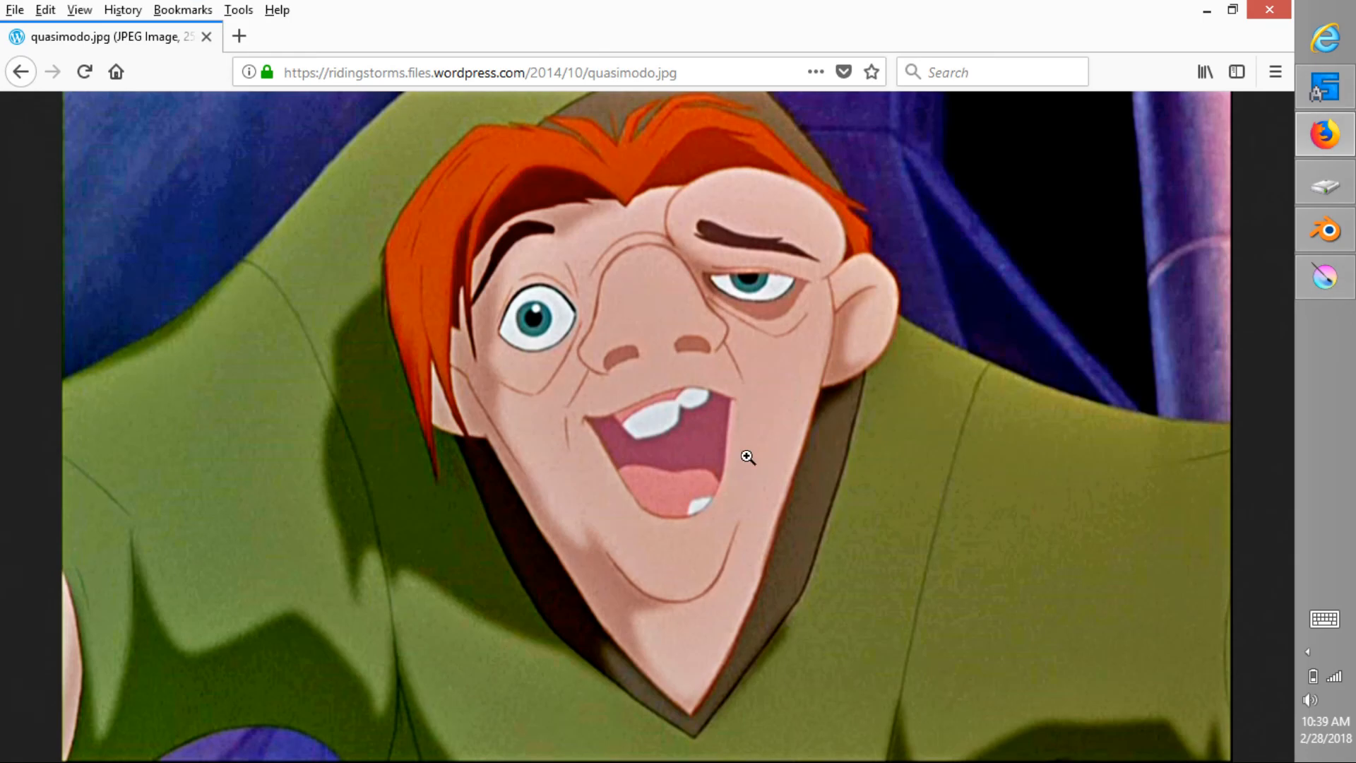
key(alt+Tab)
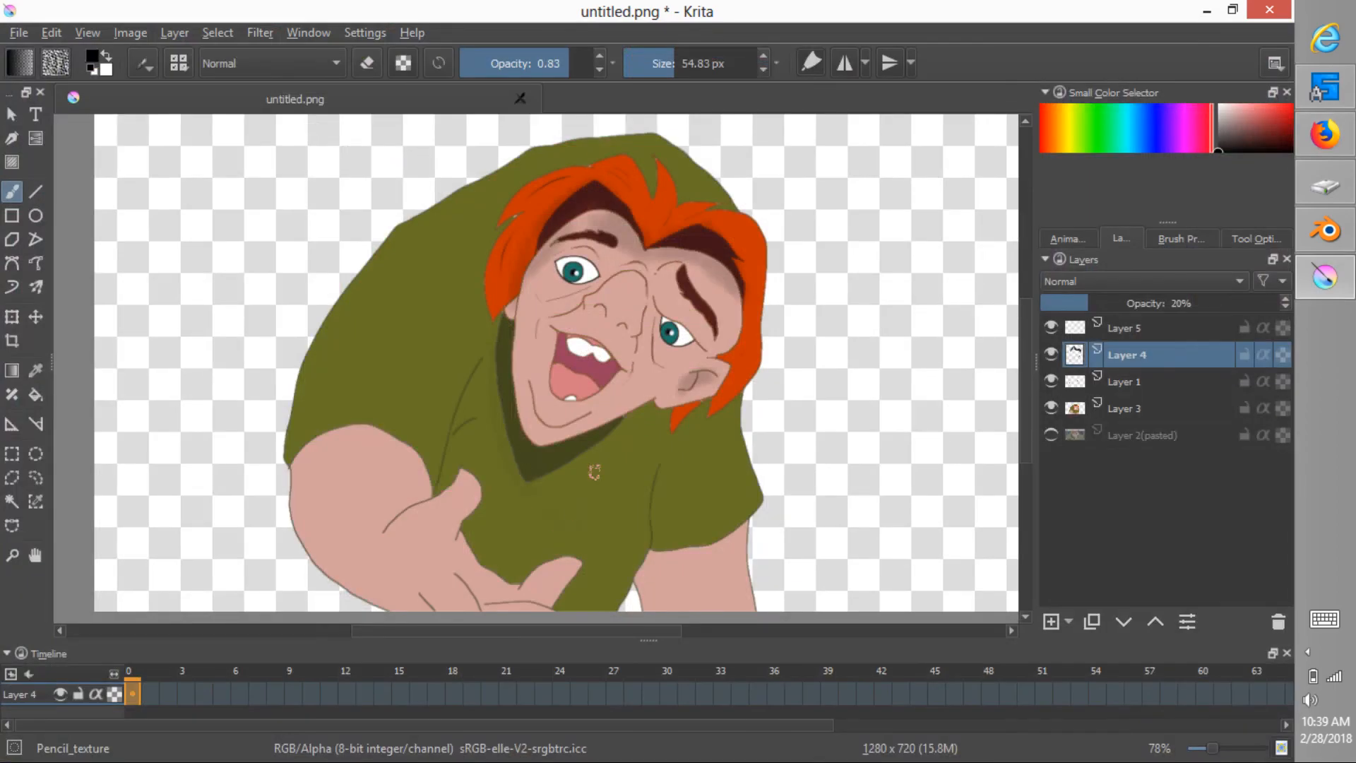
mouse_move(620, 433)
mouse_down()
mouse_move(632, 442)
mouse_move(616, 466)
mouse_move(631, 435)
mouse_move(556, 456)
mouse_move(541, 442)
mouse_move(648, 405)
mouse_up()
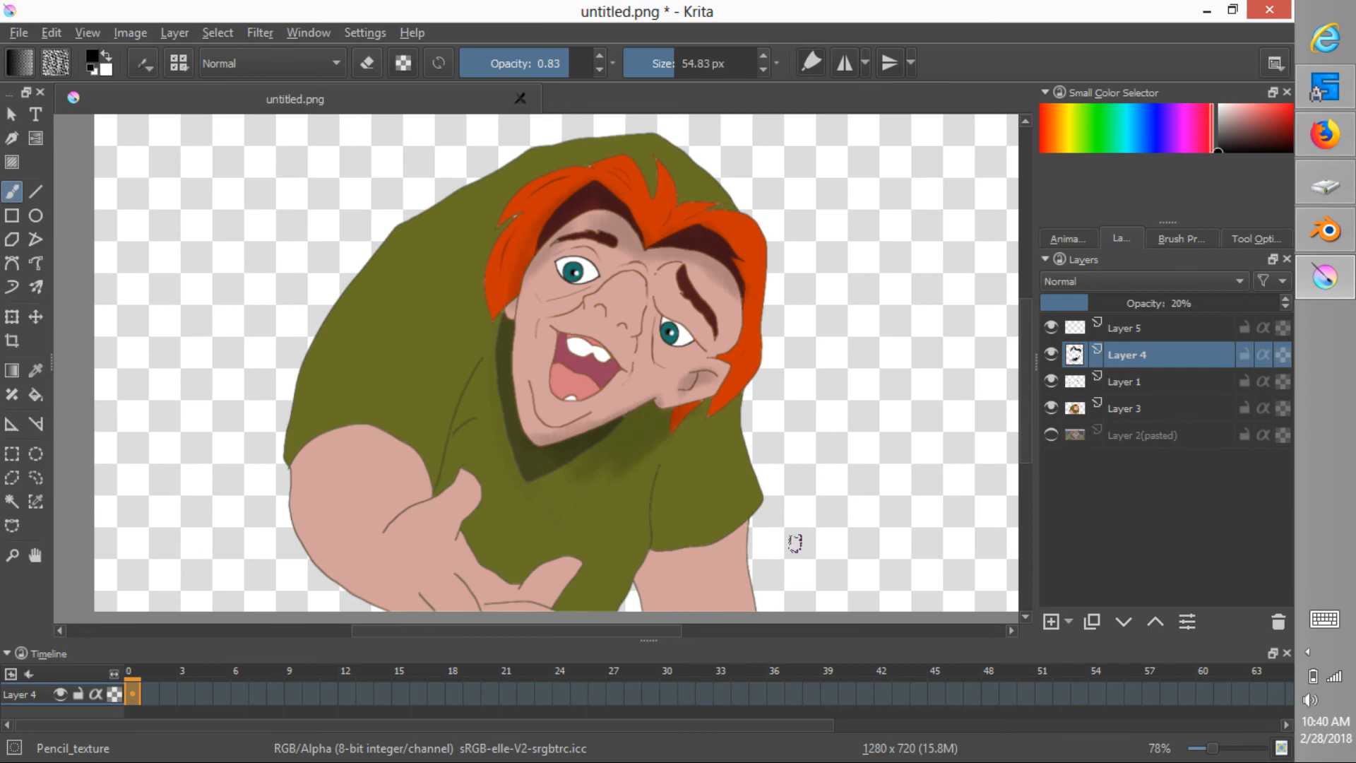
Add soft shading to the nose and along the jaw, comparing with the browser reference image.
key(alt+Tab)
key(alt+Tab)
ctrl+middle_drag(640, 382, 635, 336)
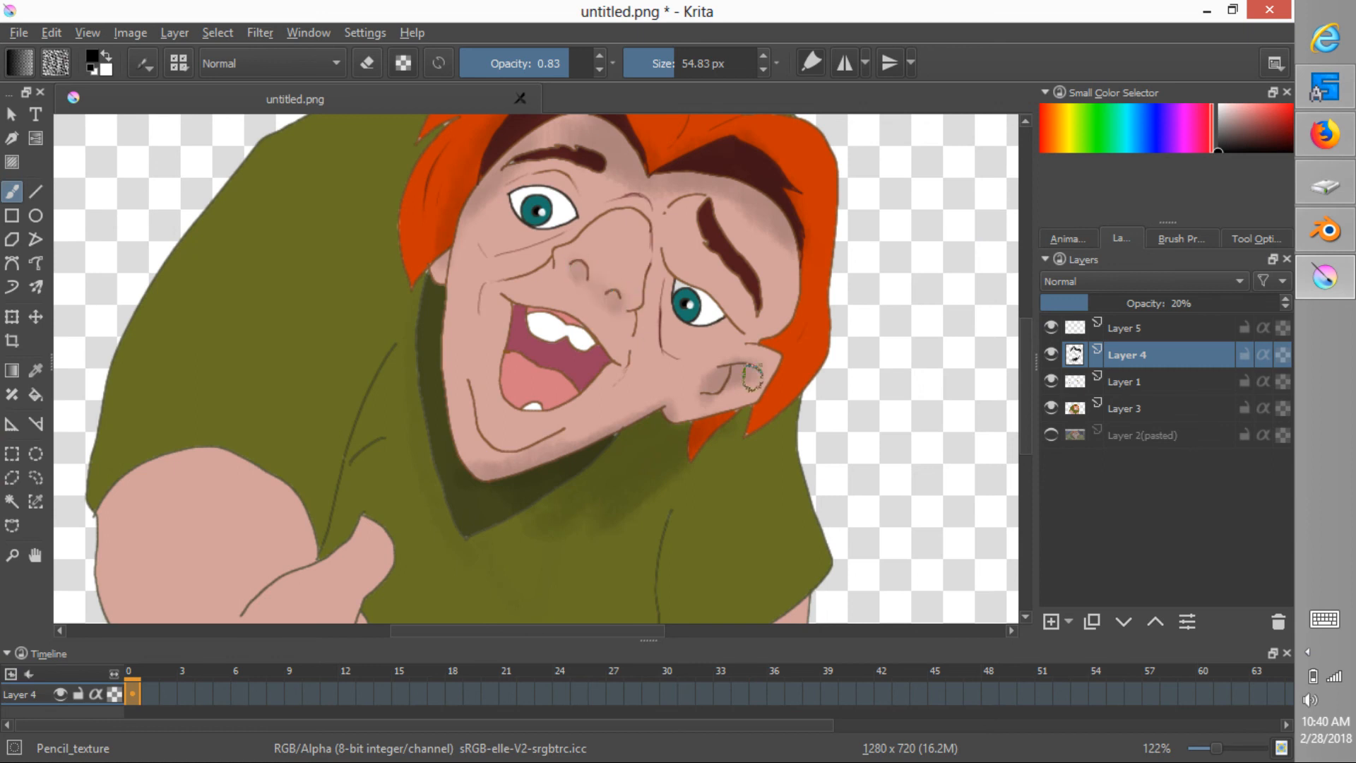
mouse_move(710, 518)
ctrl+middle_down()
mouse_move(697, 536)
mouse_move(749, 520)
ctrl+middle_up()
key(alt+Tab)
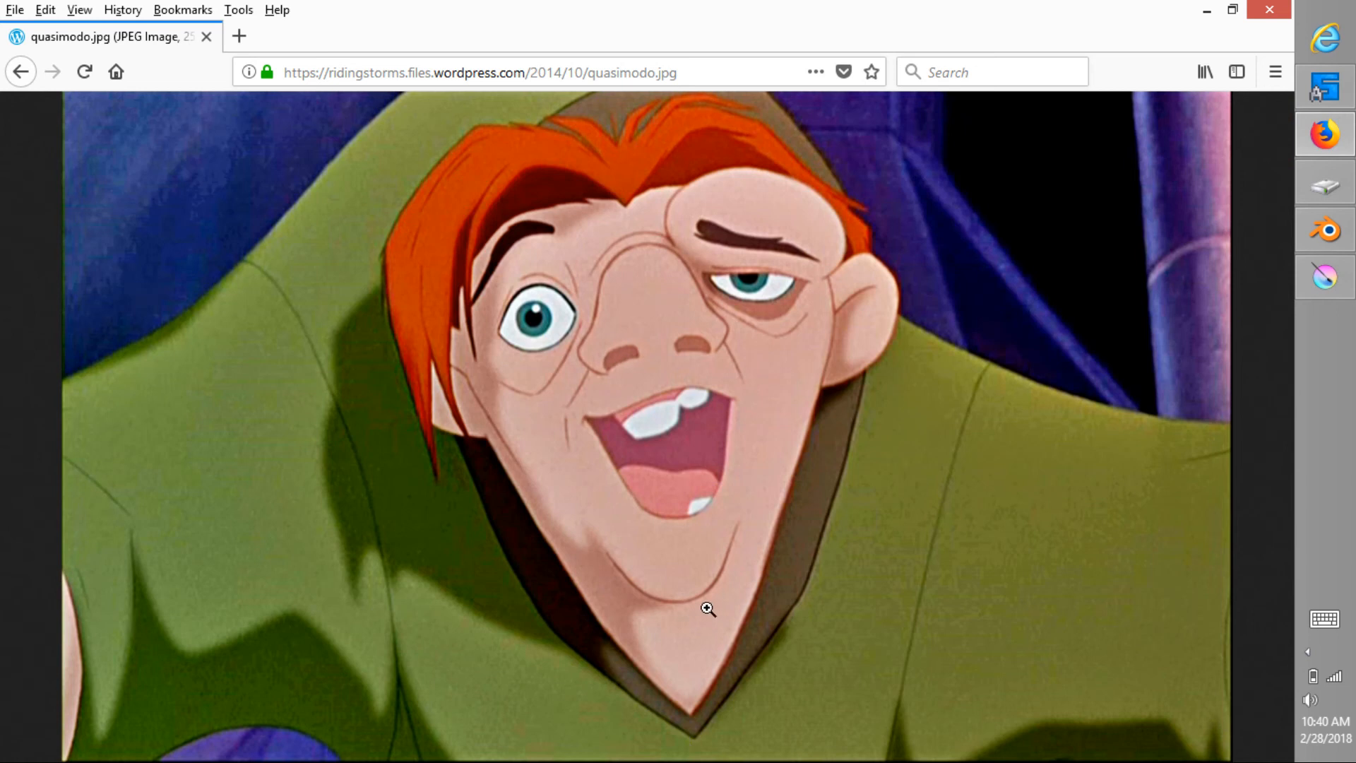
key(alt+Tab)
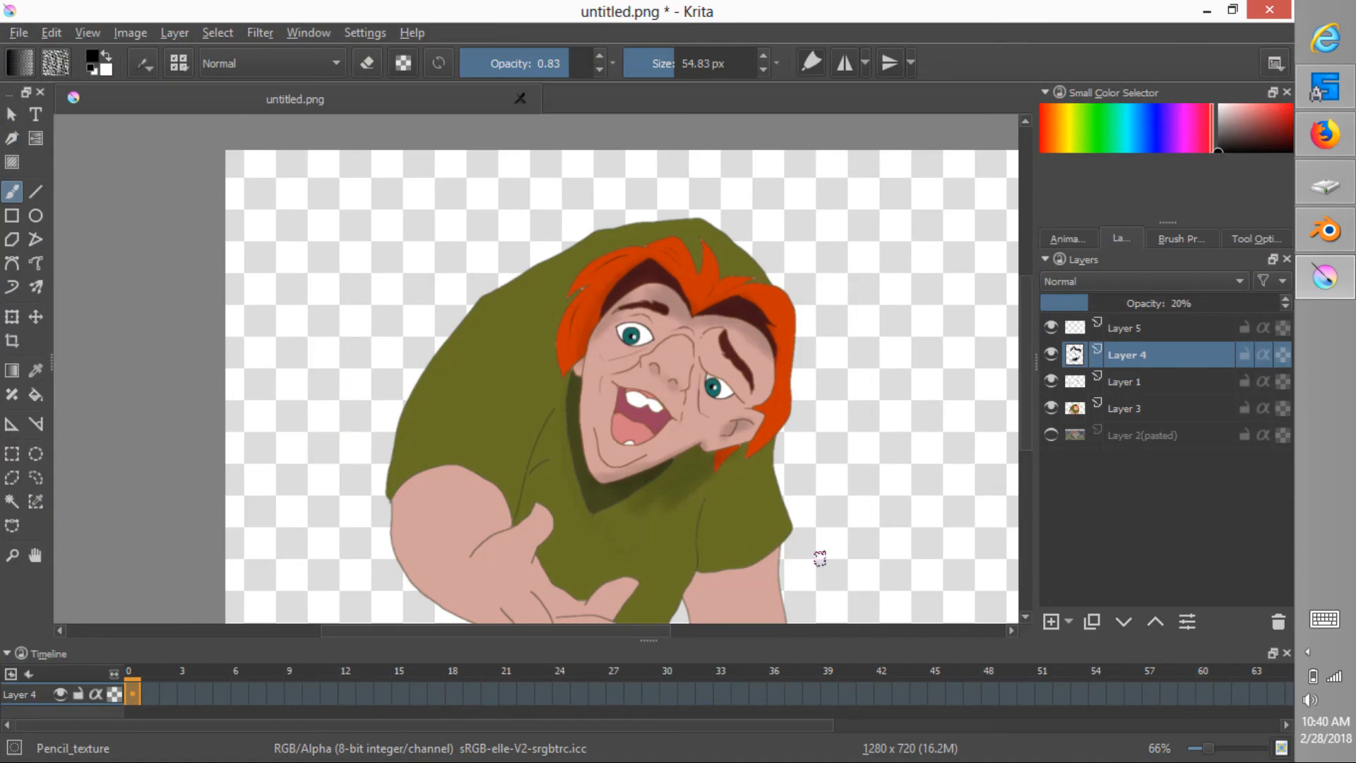
Shade the edges and seam of the sleeve below the ear and the arm emerging beneath it, using the browser reference.
key(alt+Tab)
key(alt+Tab)
drag(695, 569, 692, 567)
drag(775, 488, 771, 442)
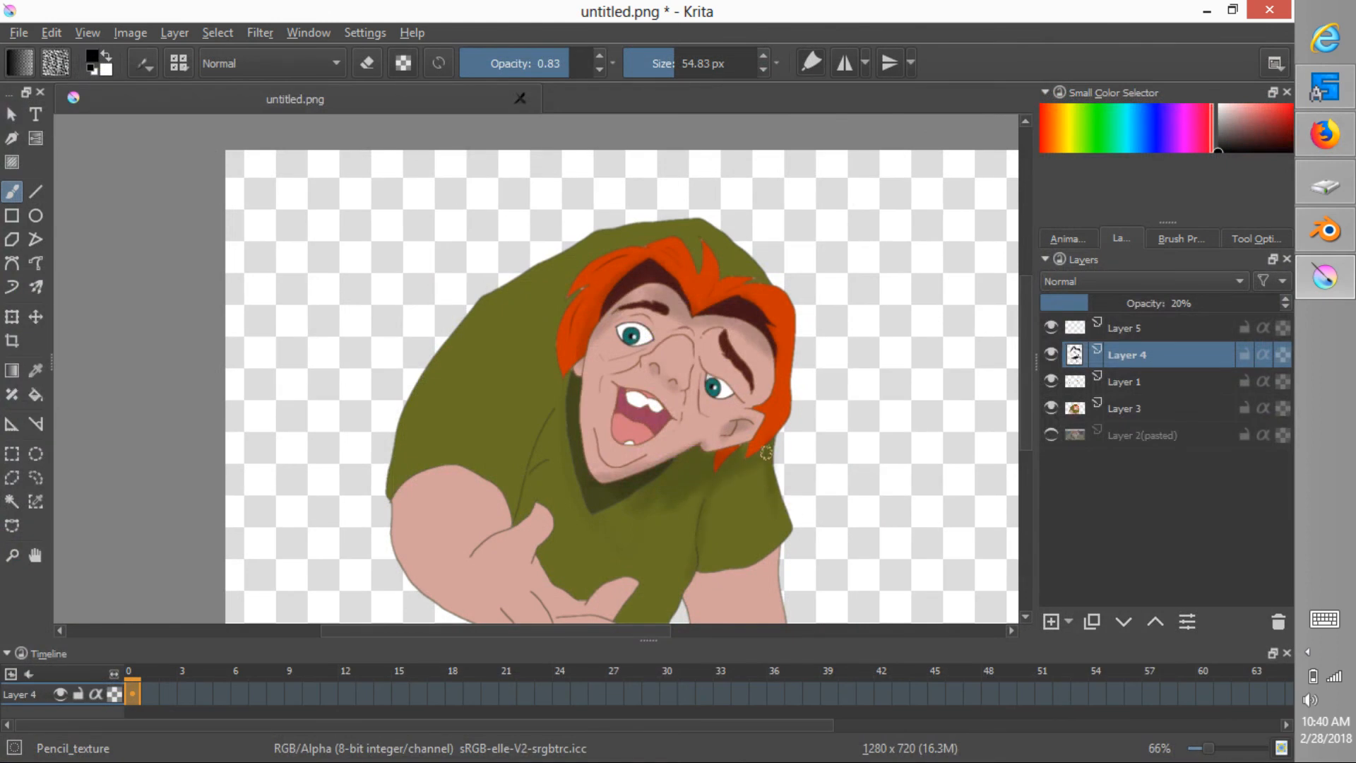
mouse_move(703, 584)
mouse_down()
mouse_move(735, 576)
mouse_move(682, 604)
mouse_up()
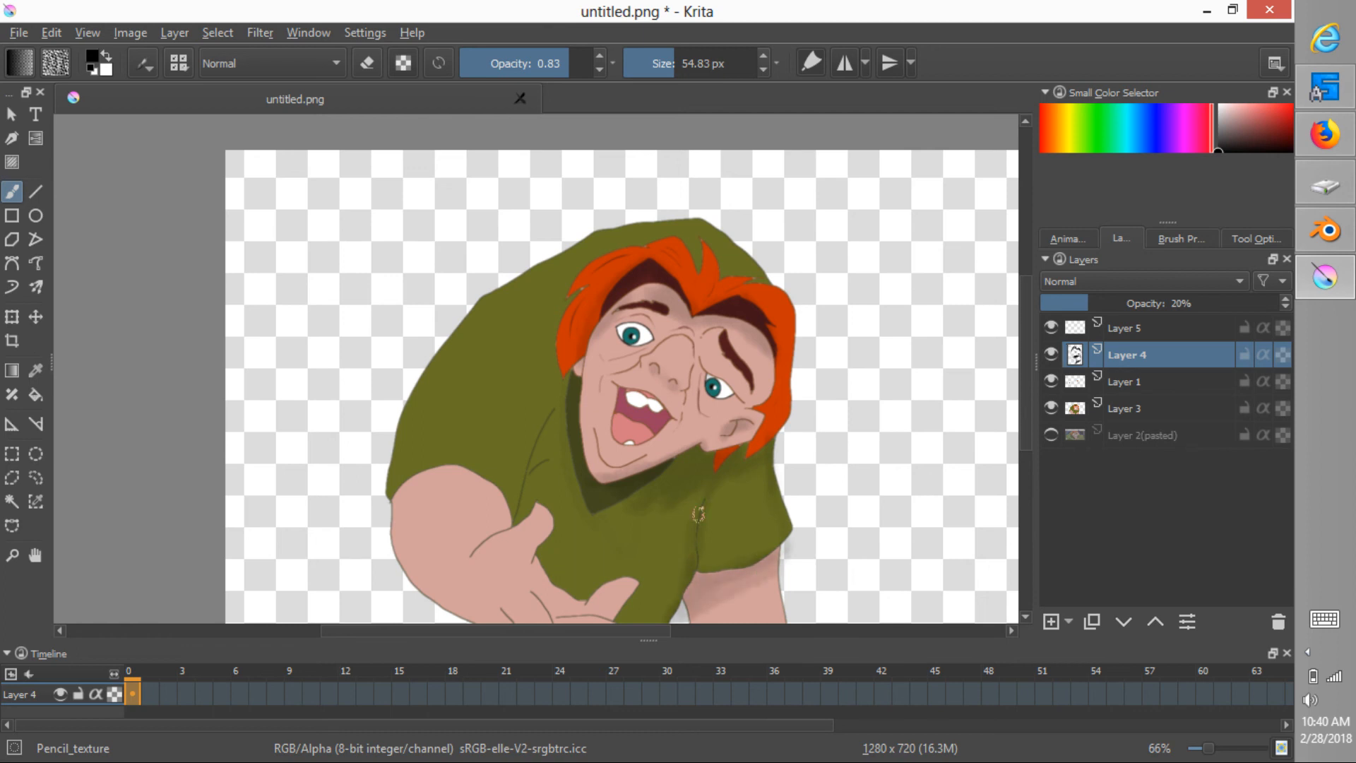
Shade the shirt fold between the raised thumb and the collar, and save untitled.png.
mouse_move(767, 475)
ctrl+middle_down()
mouse_move(778, 476)
mouse_move(762, 477)
mouse_move(736, 415)
mouse_move(790, 380)
mouse_move(772, 363)
ctrl+middle_up()
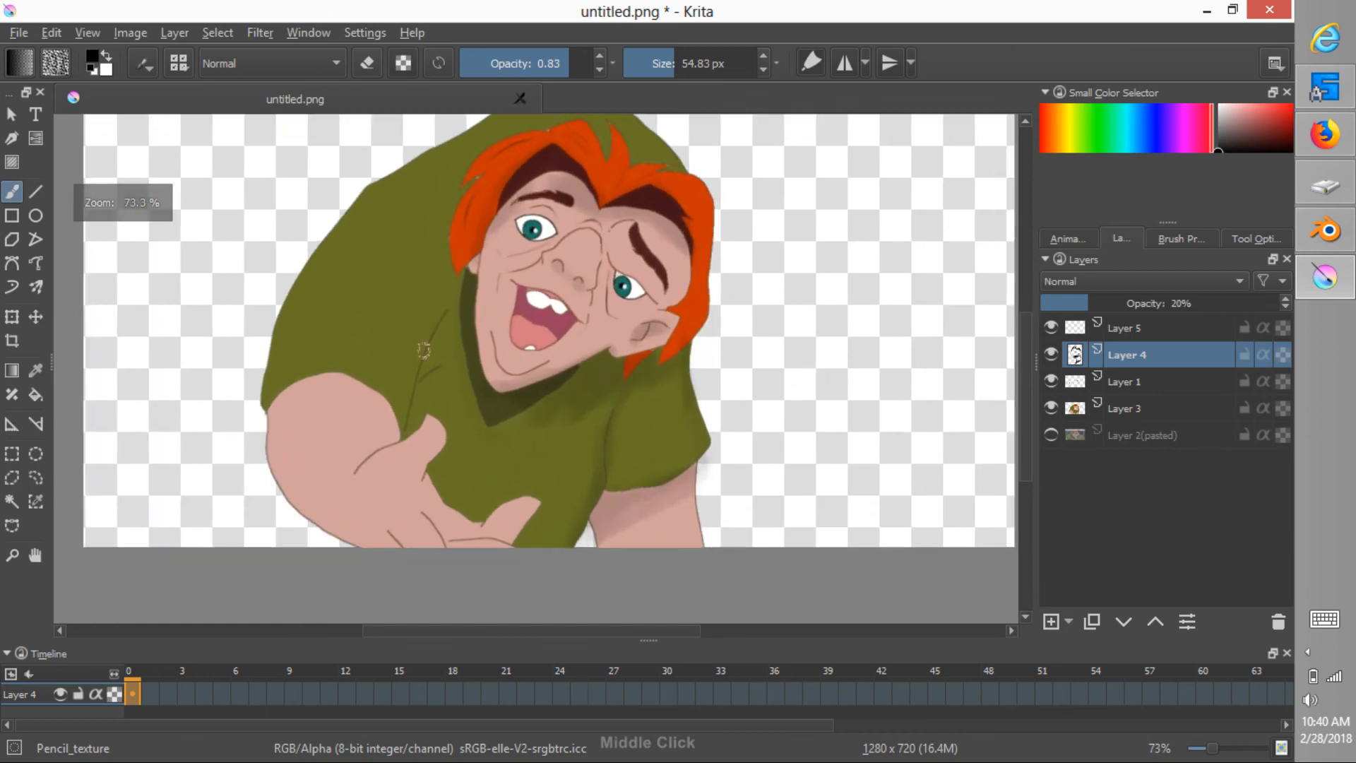
key(ctrl+s)
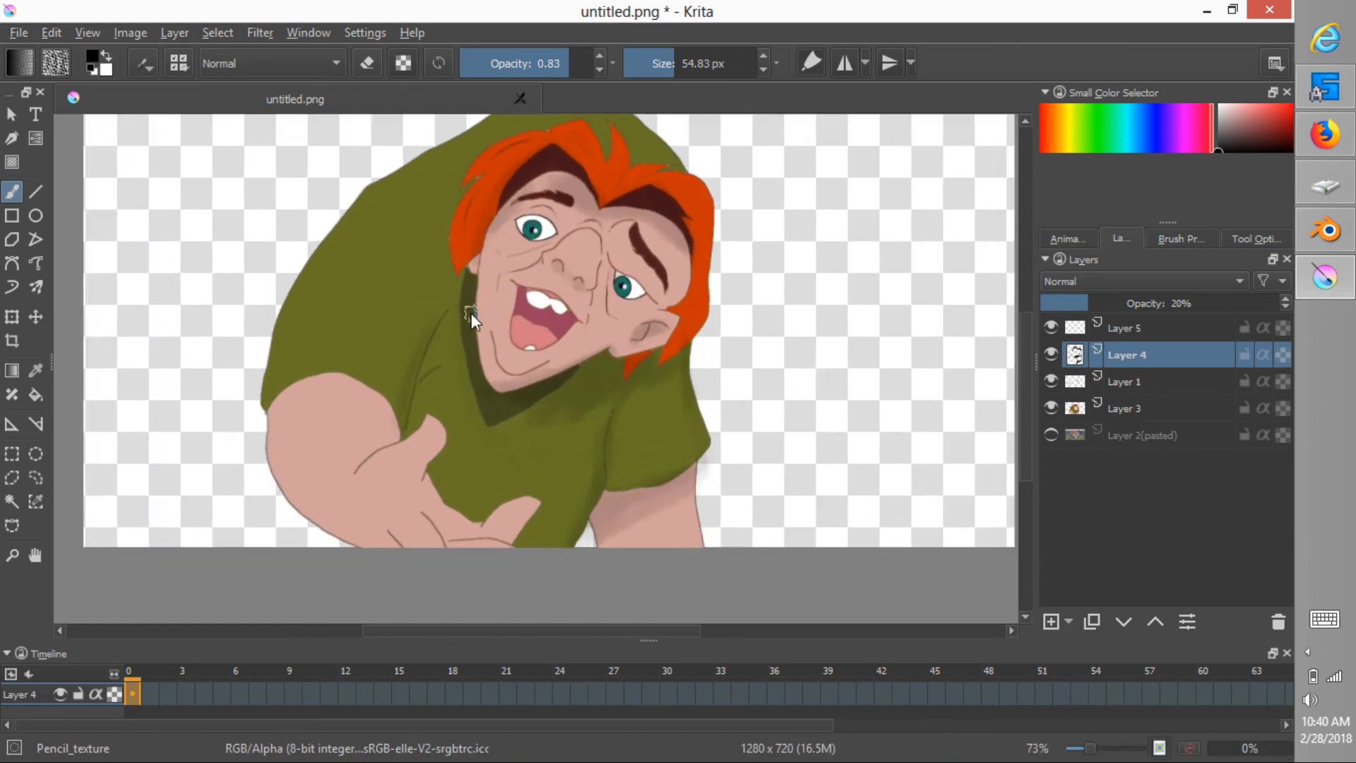
click(744, 469)
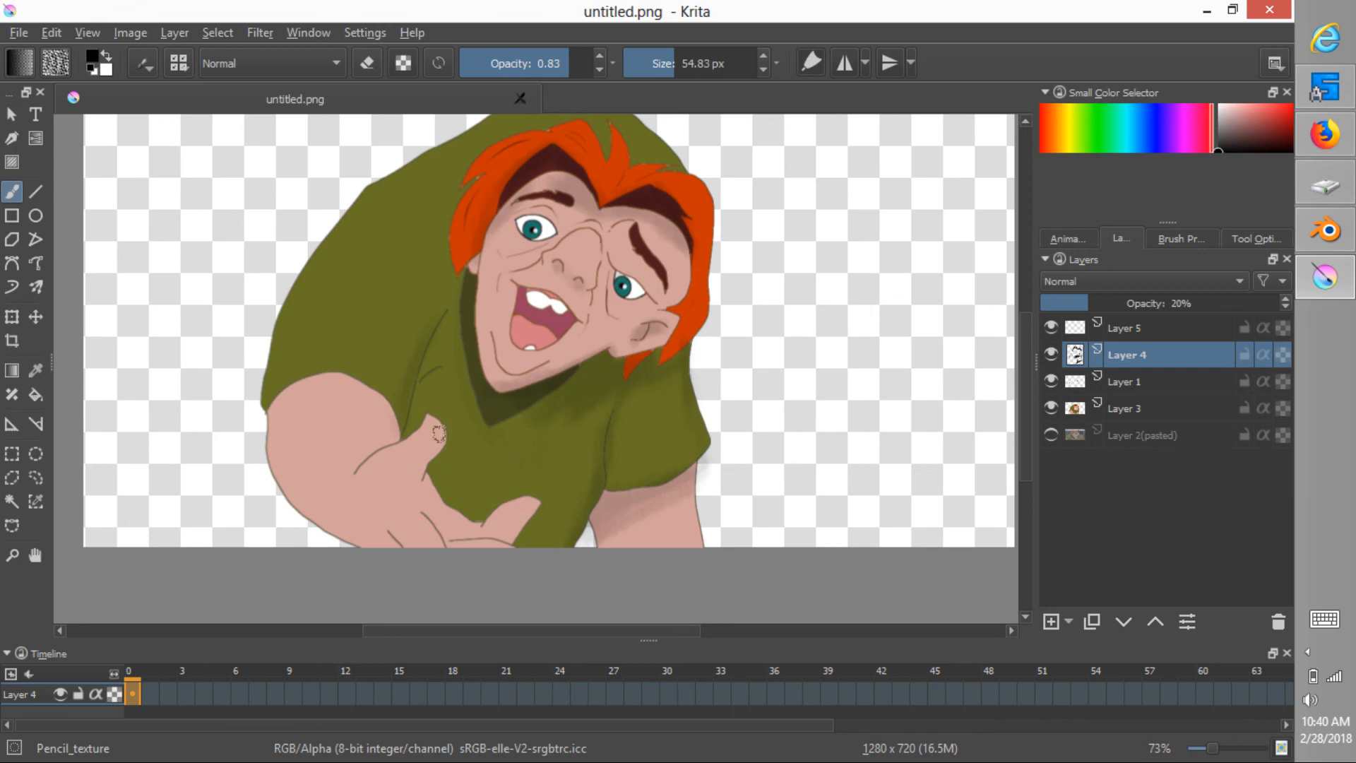
Shade the outstretched arm's lower edge and its sleeve, enabling Inherit Alpha on Layer 4 to keep the shading inside the figure.
drag(434, 454, 422, 470)
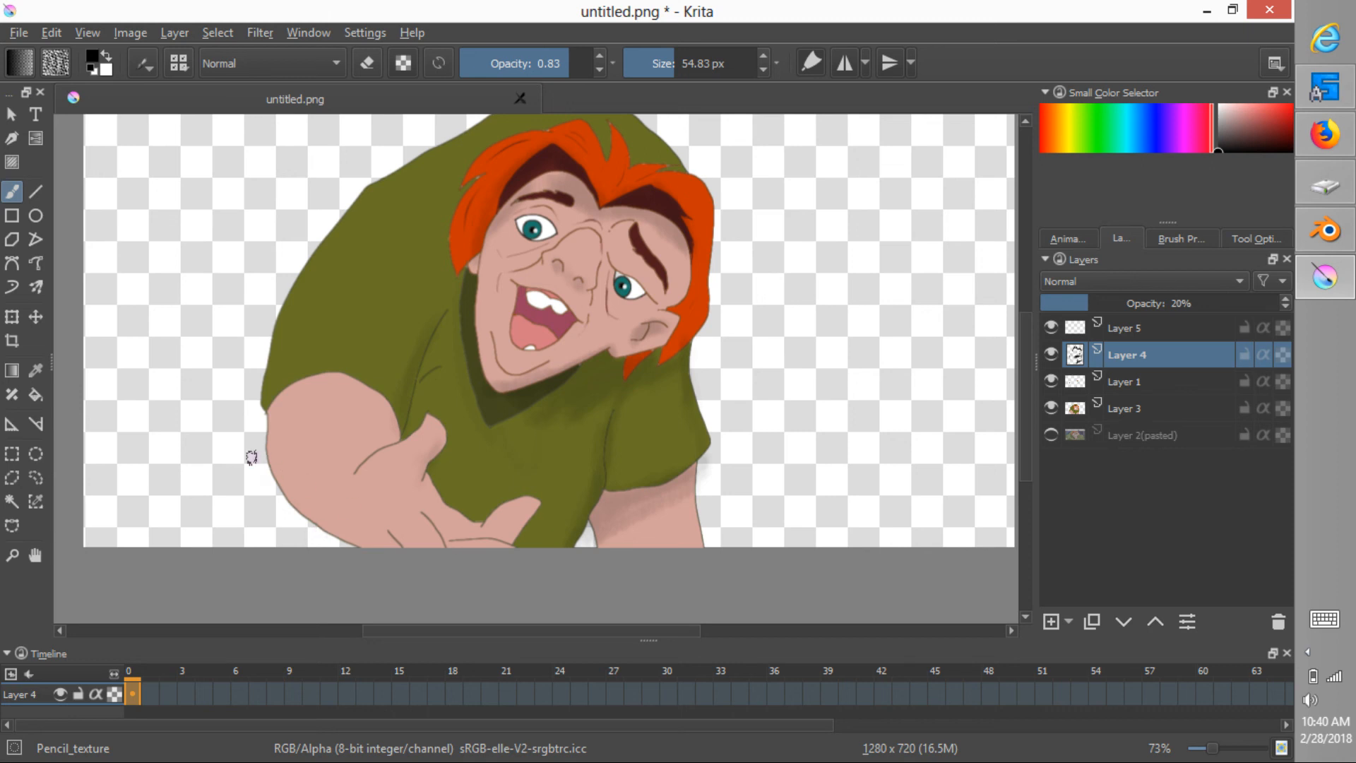
mouse_move(251, 454)
mouse_down()
mouse_move(281, 505)
mouse_move(337, 543)
mouse_up()
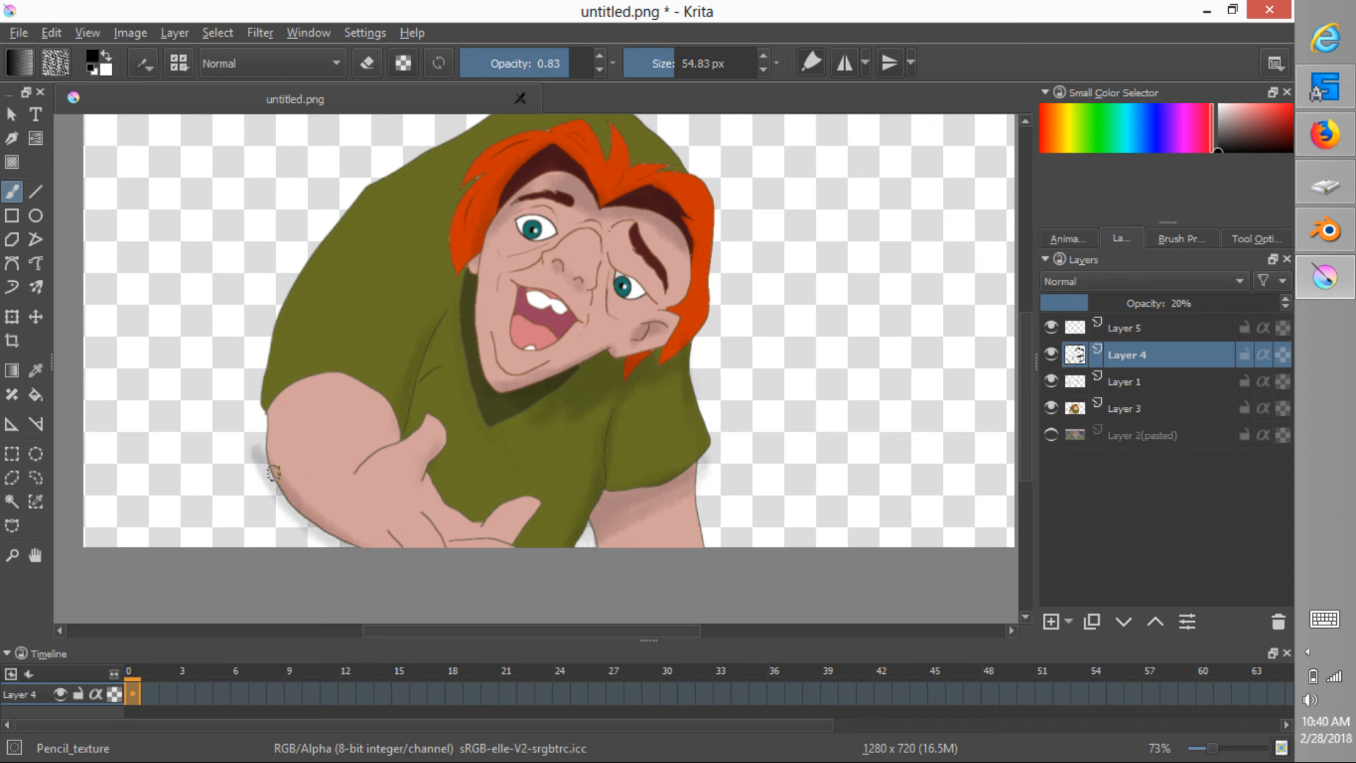
drag(285, 512, 286, 516)
click(1263, 354)
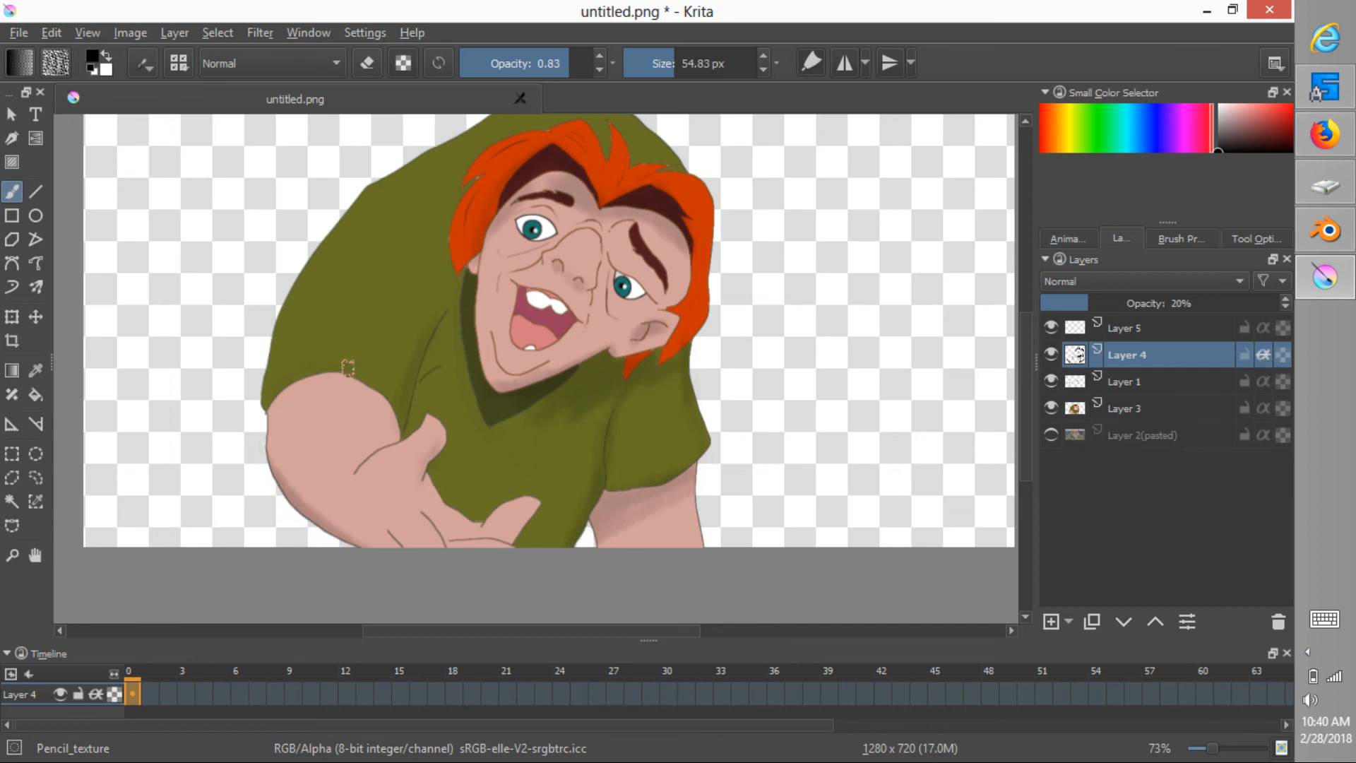
drag(372, 380, 406, 438)
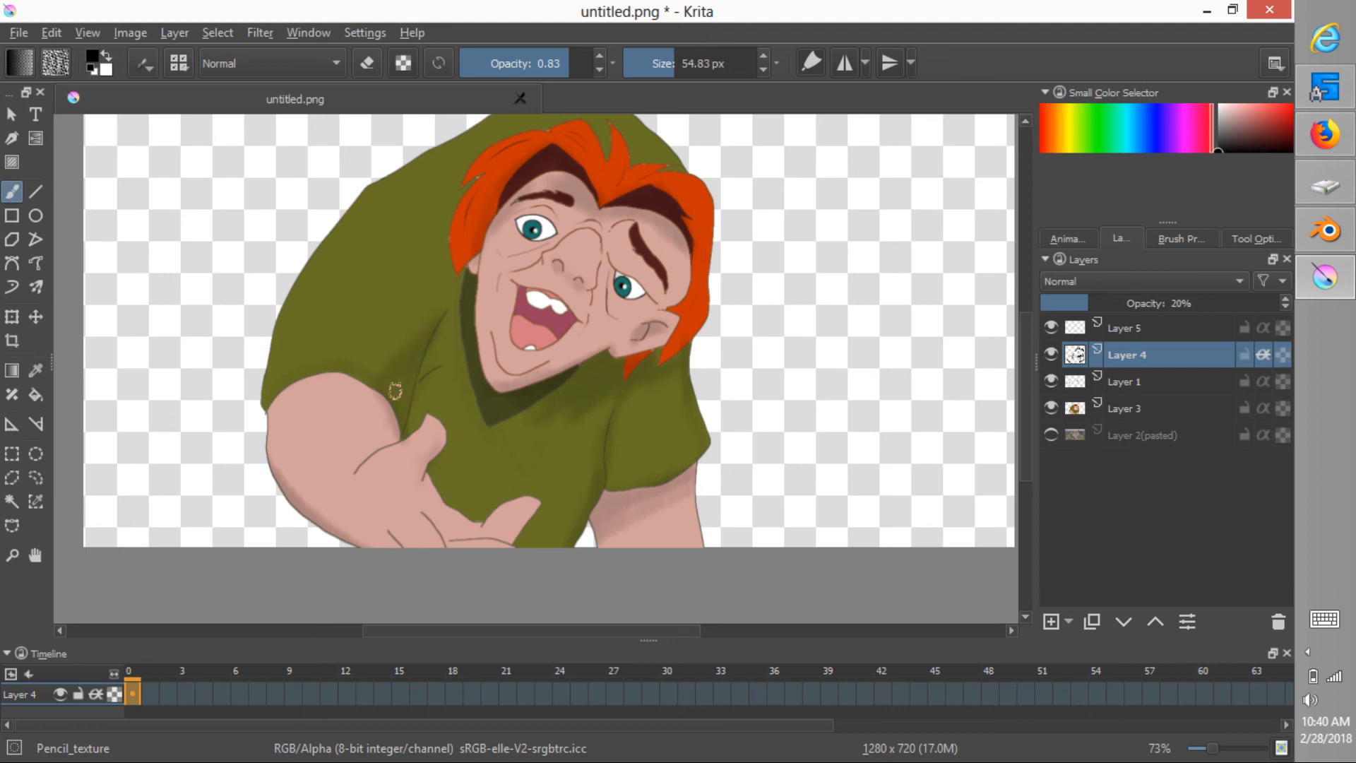
Preview Layer 2(pasted) behind the drawing at 15% and 100% opacity, and hide it again.
click(1052, 435)
click(1131, 435)
drag(1205, 303, 1082, 302)
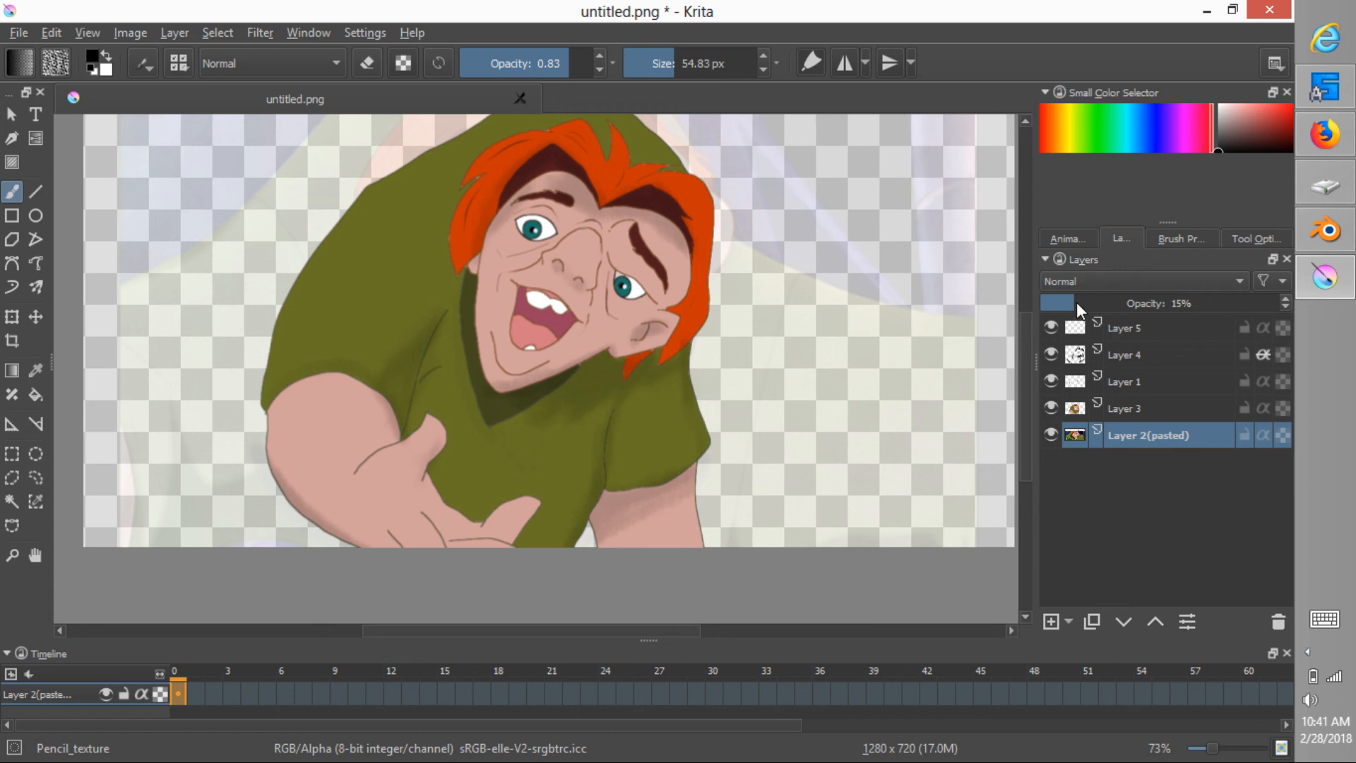
drag(1077, 302, 1290, 297)
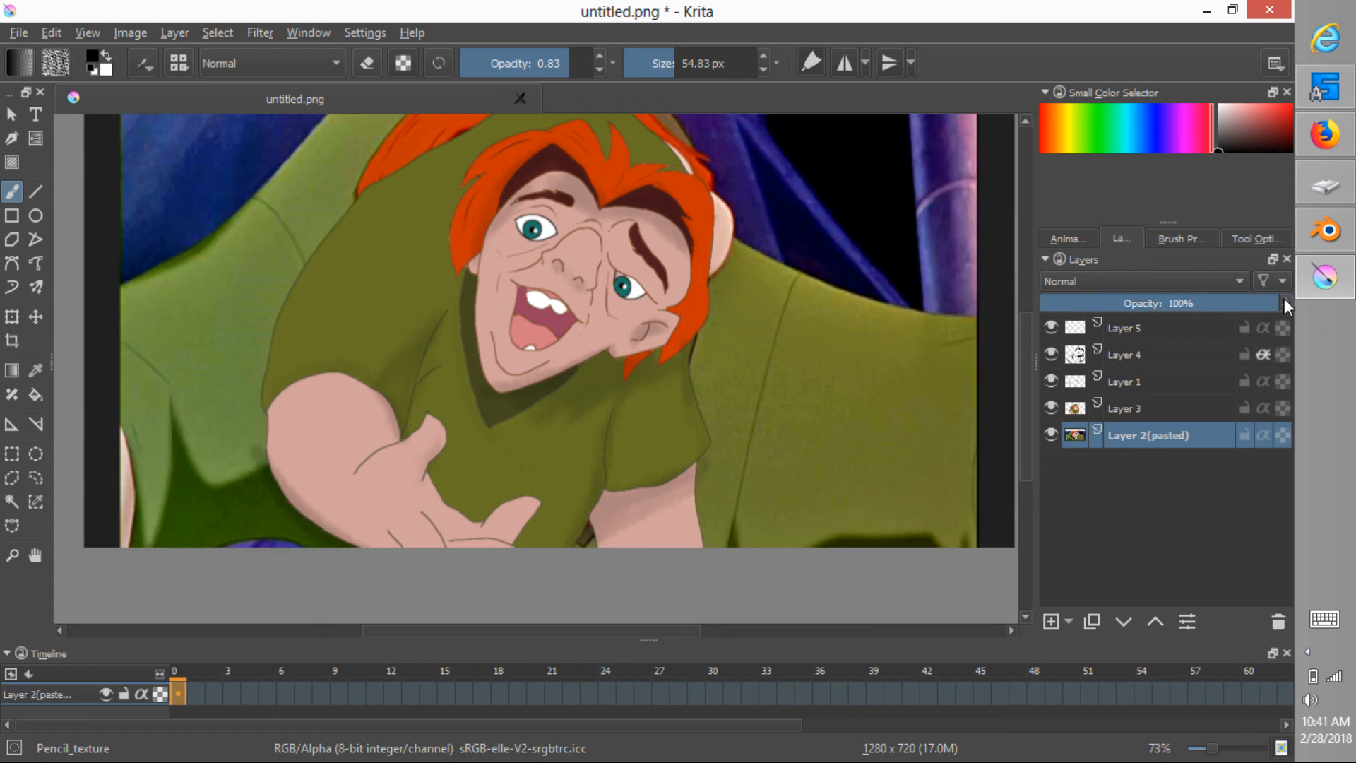
click(1050, 434)
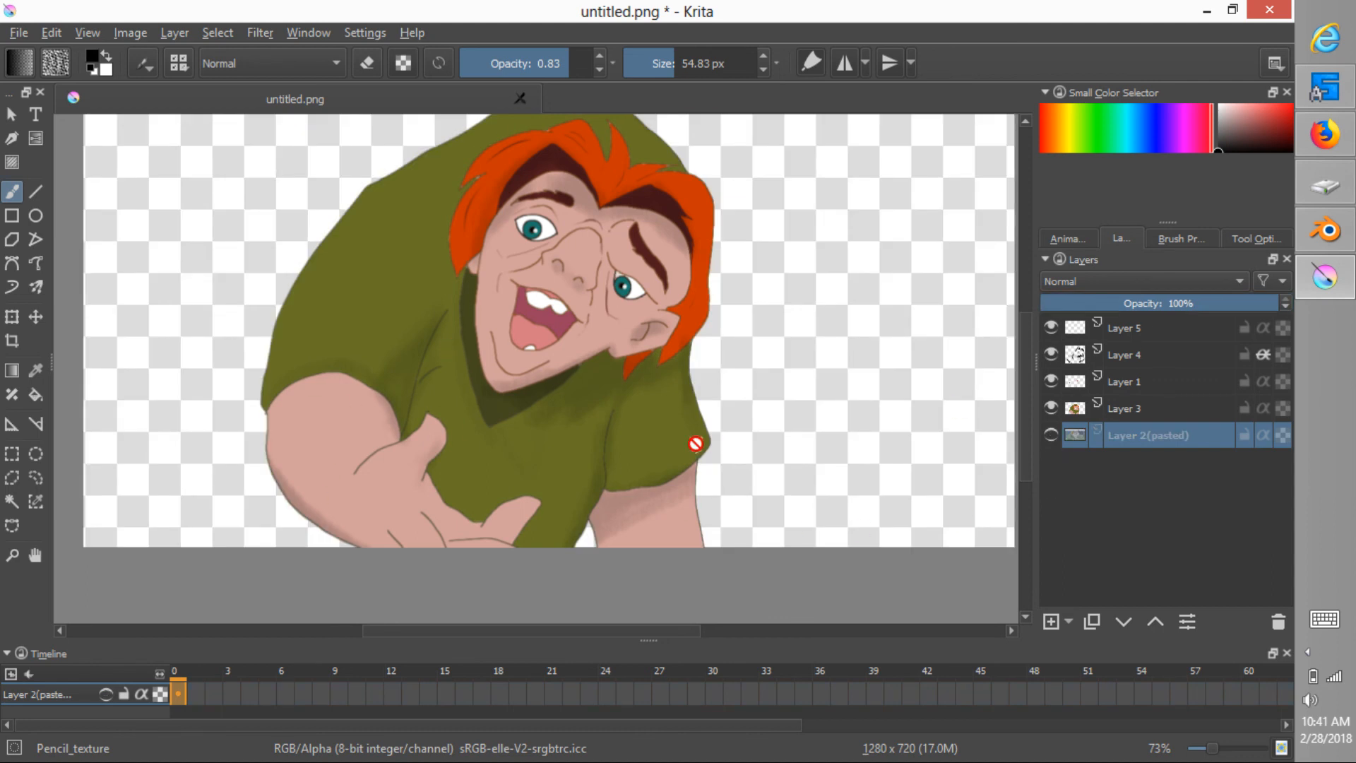
Shade the whites of both eyes on Layer 4 with the brush reduced to 36.47 px.
click(1150, 355)
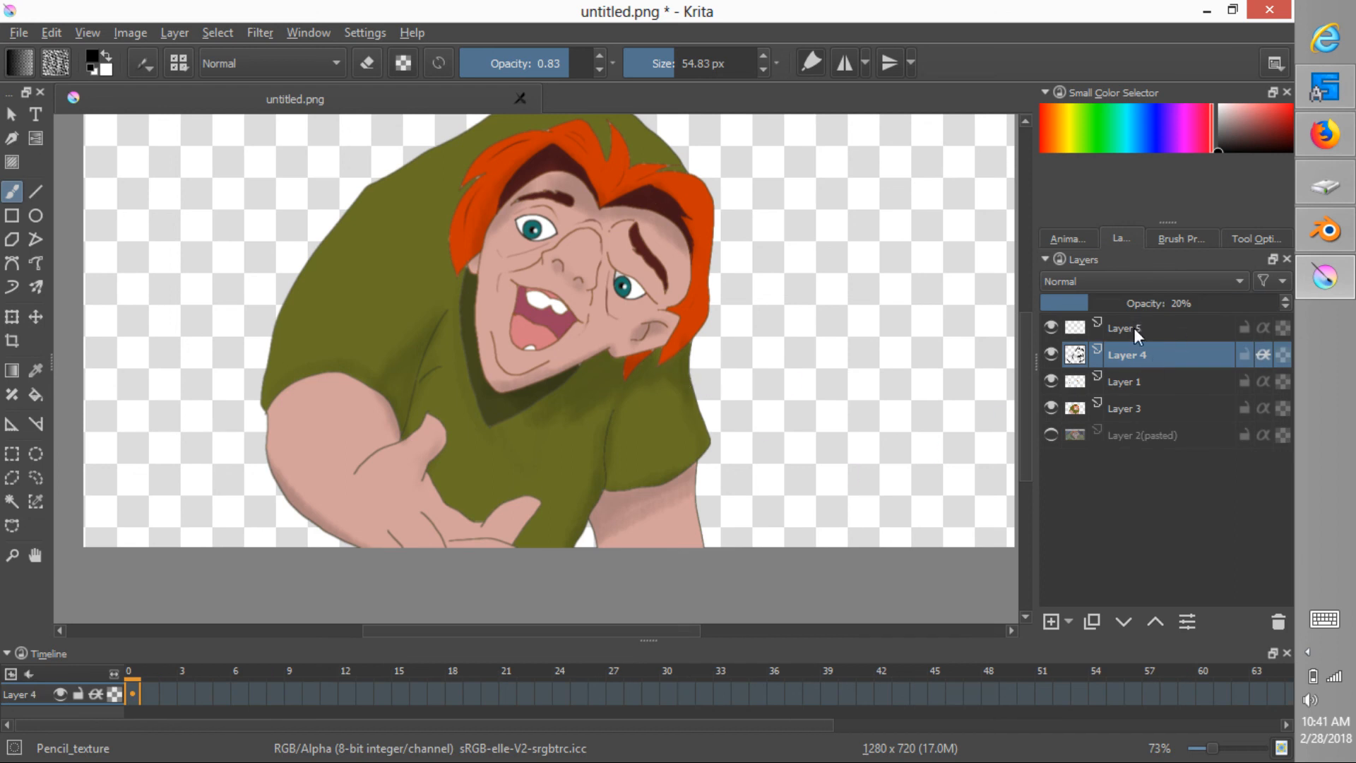
mouse_move(1103, 354)
ctrl+middle_drag(717, 370, 778, 458)
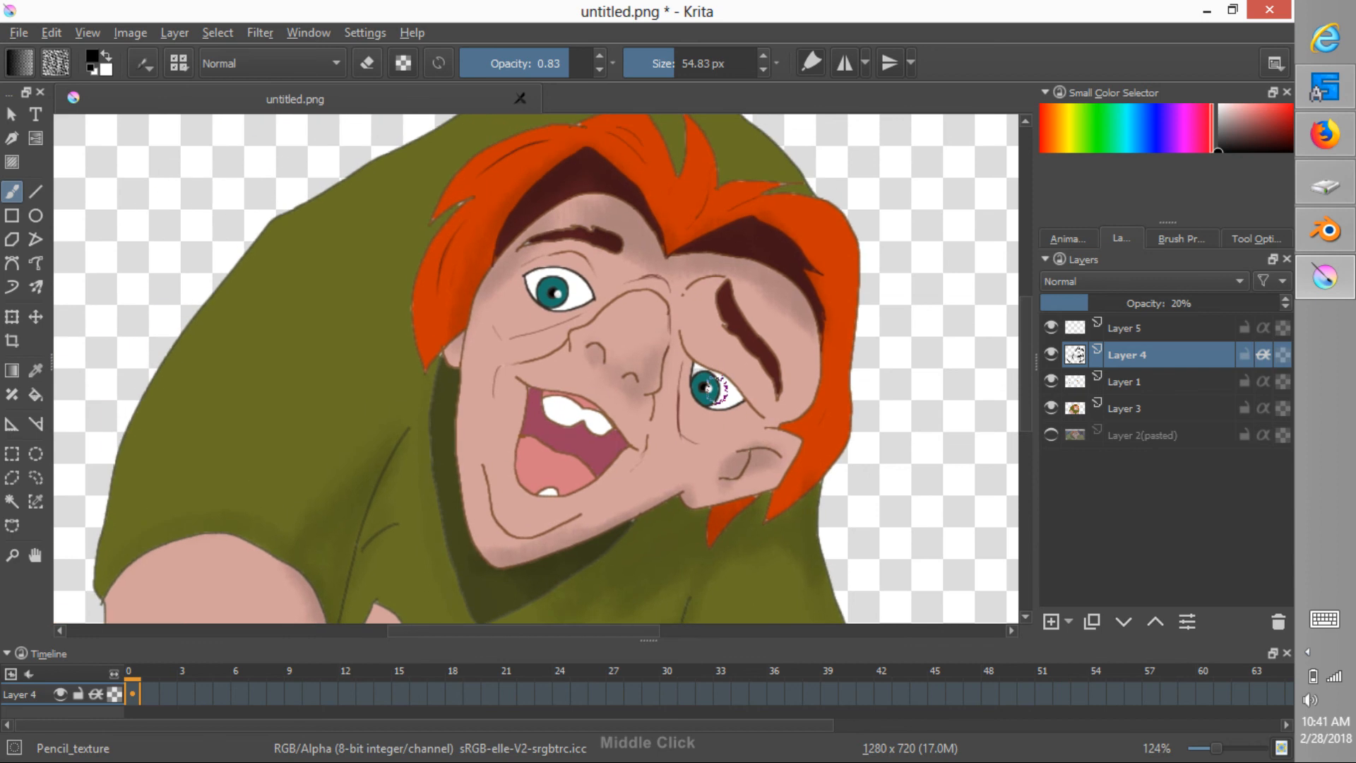
ctrl+middle_drag(666, 316, 671, 302)
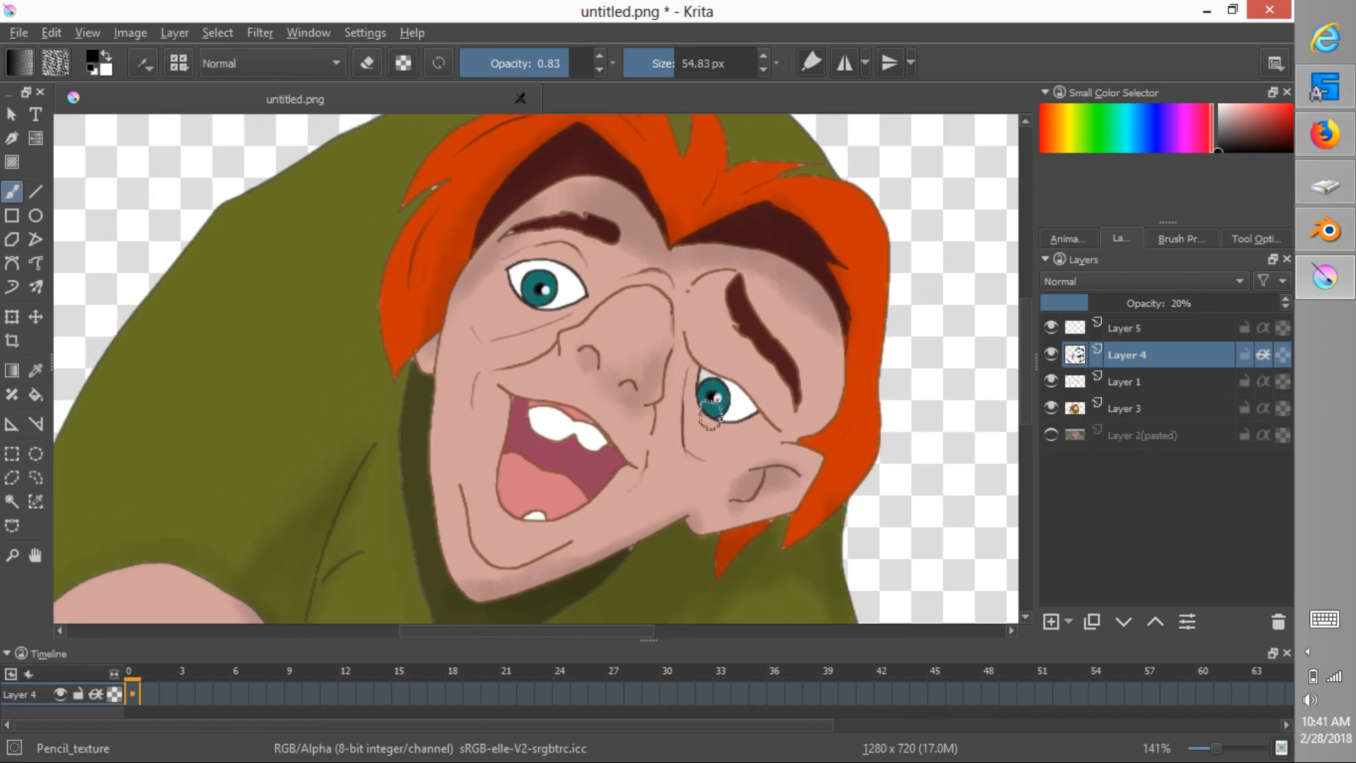
shift+drag(727, 418, 706, 418)
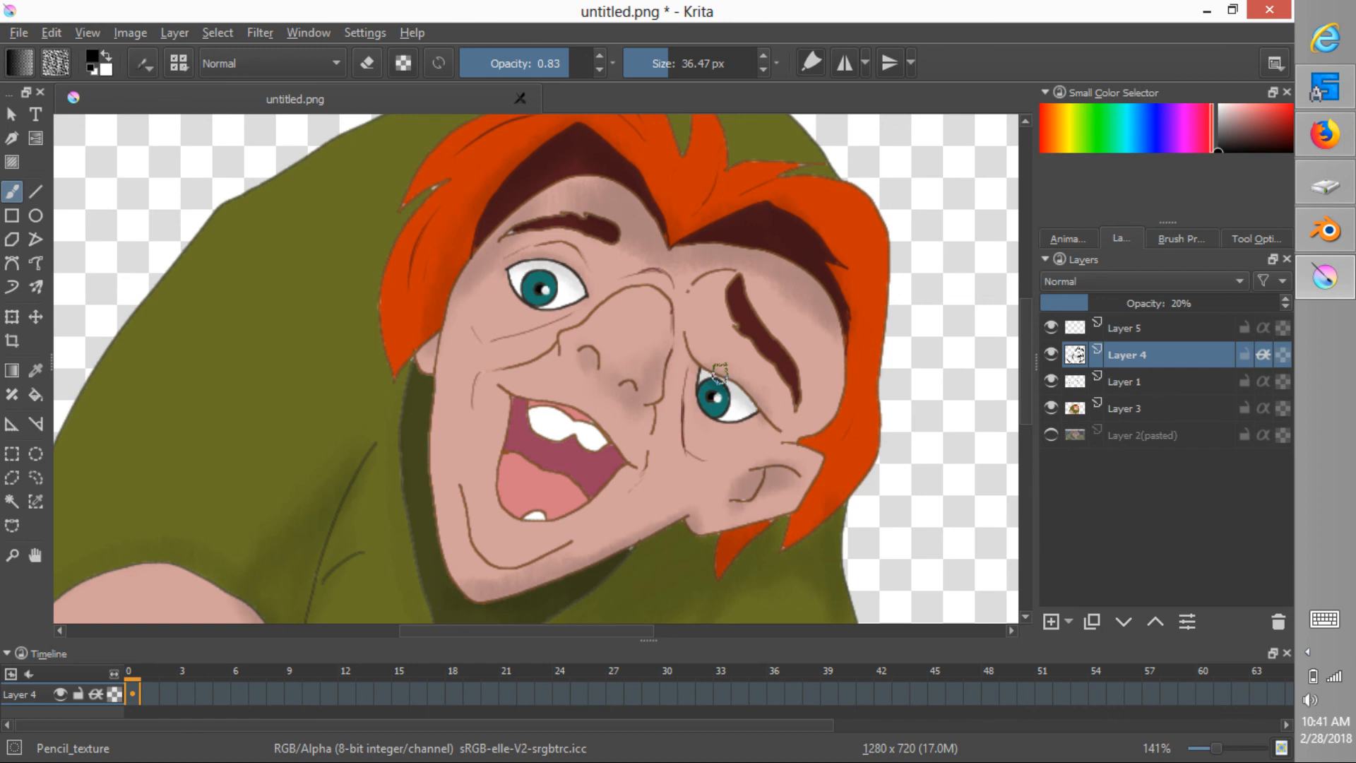
Thin and soften the ends of the nose and wrinkle lines on the face by erasing on Layer 1.
click(1127, 380)
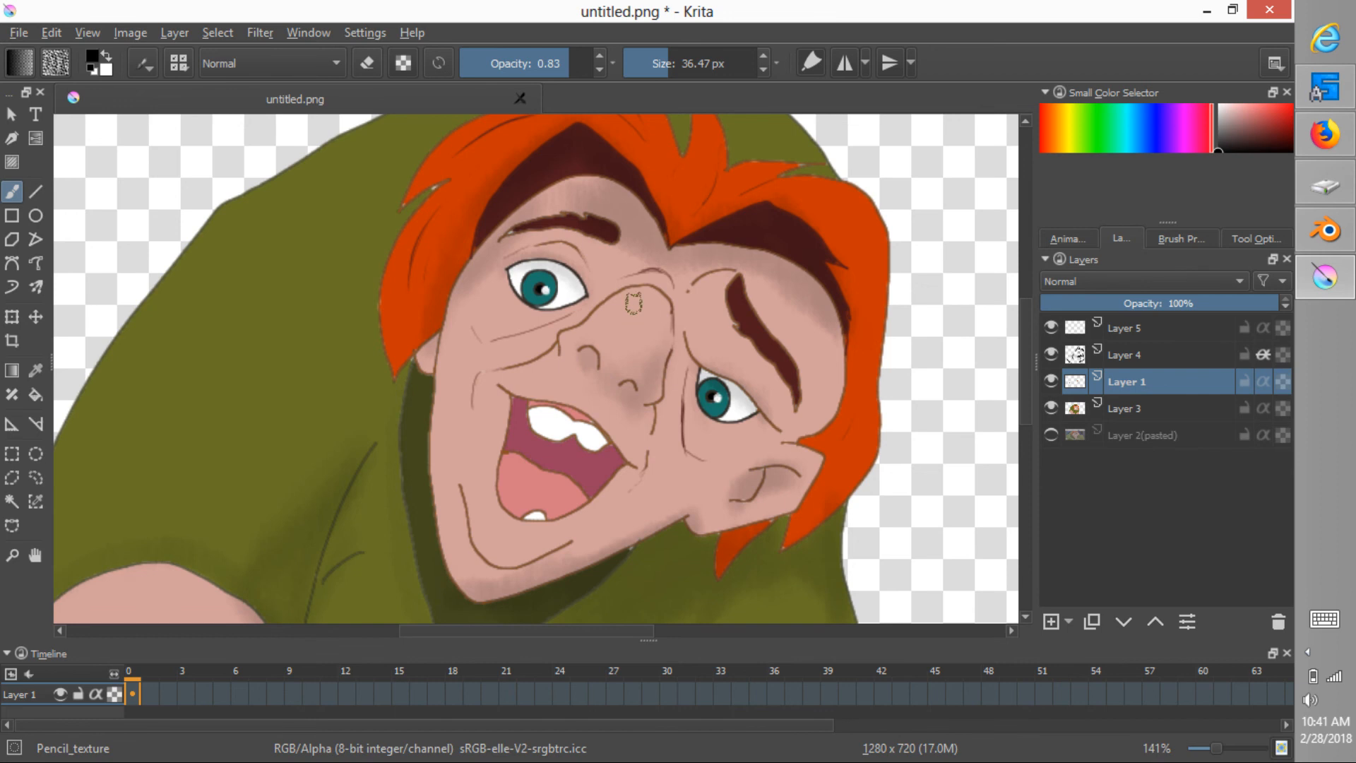
key(e)
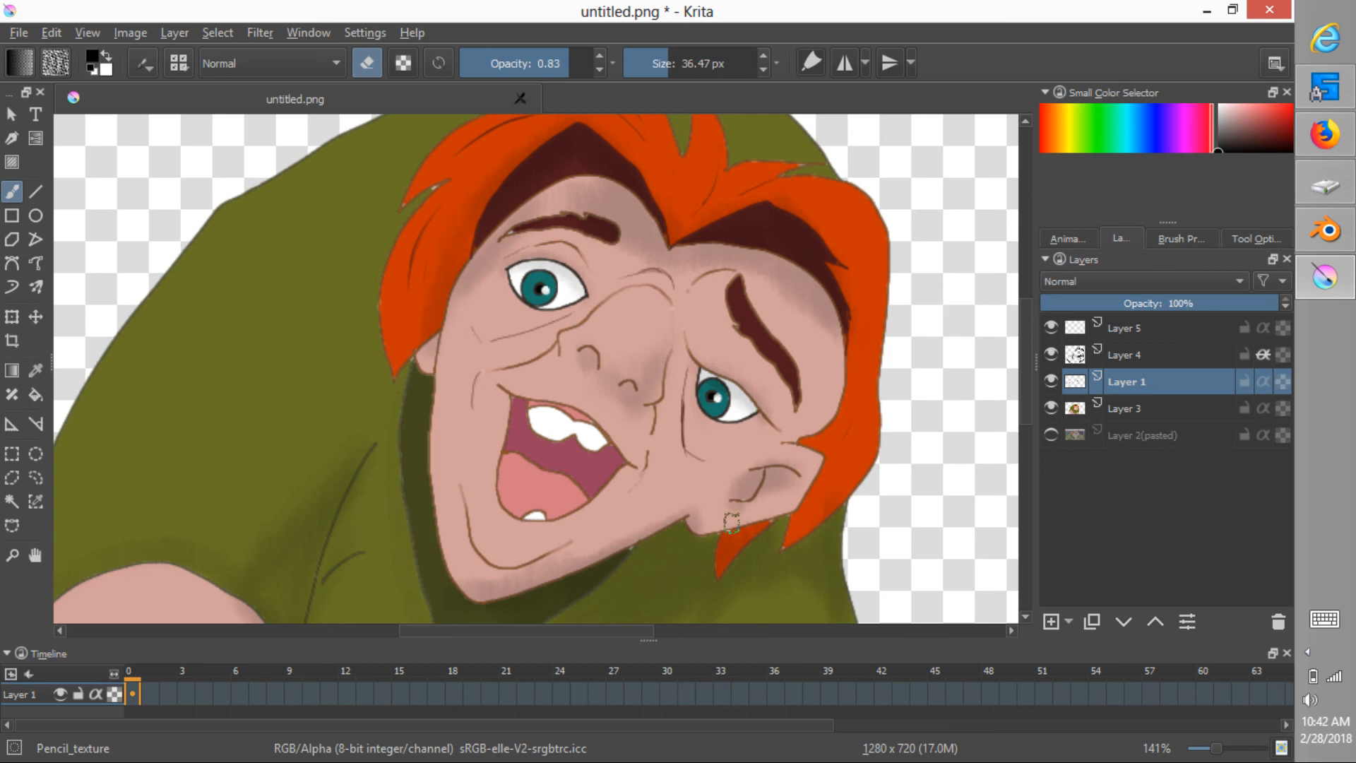
Check the drooping eye in the browser reference, sample the brown line colour beside the drawn eye, and choose the Ink_gpen_10 brush.
key(alt+Tab)
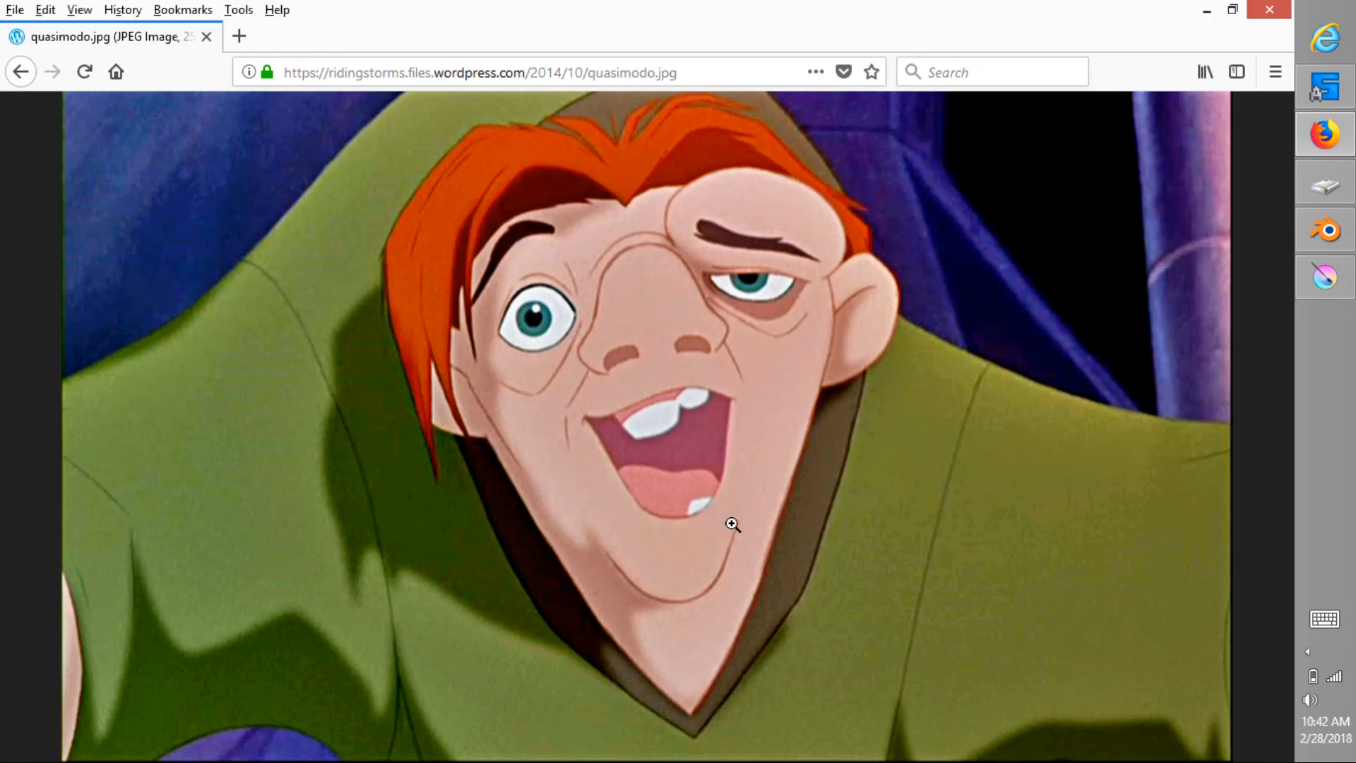
click(773, 309)
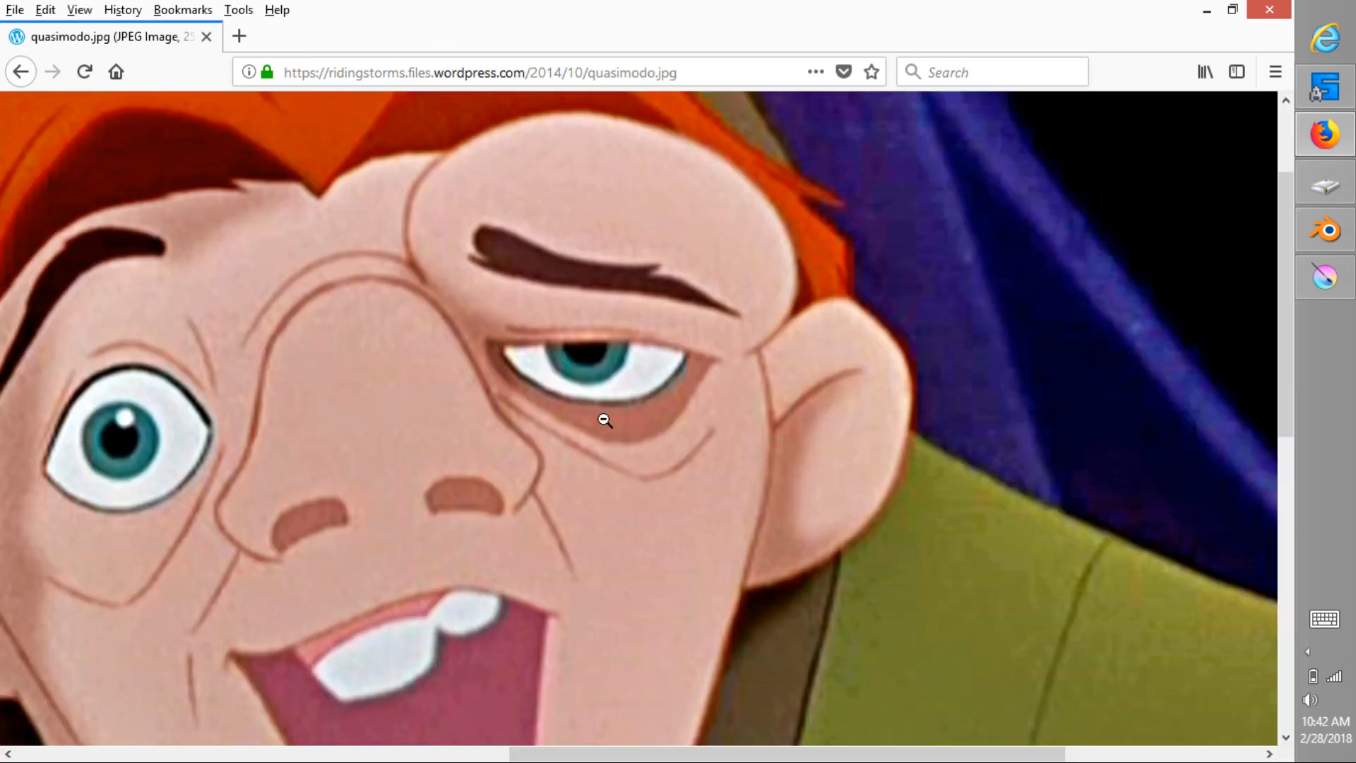
key(alt+Tab)
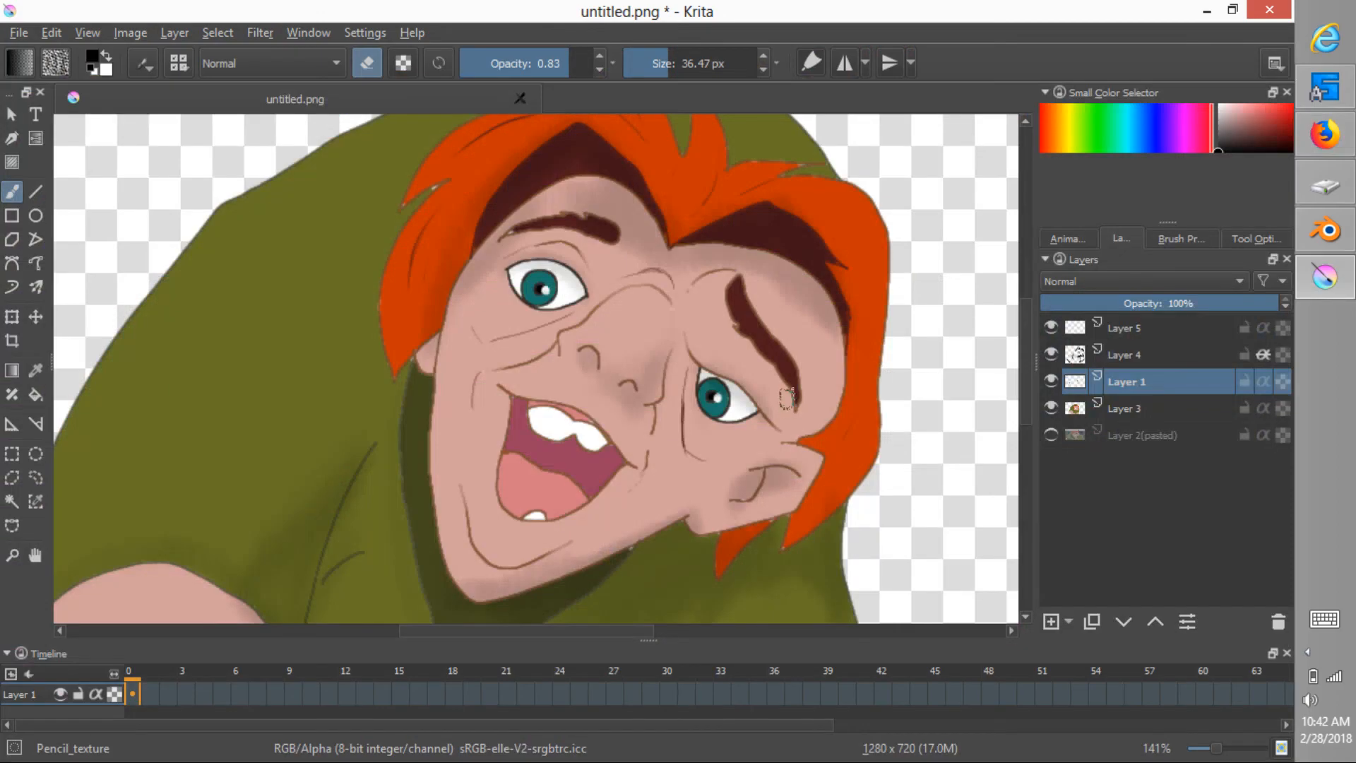
key(alt+Tab)
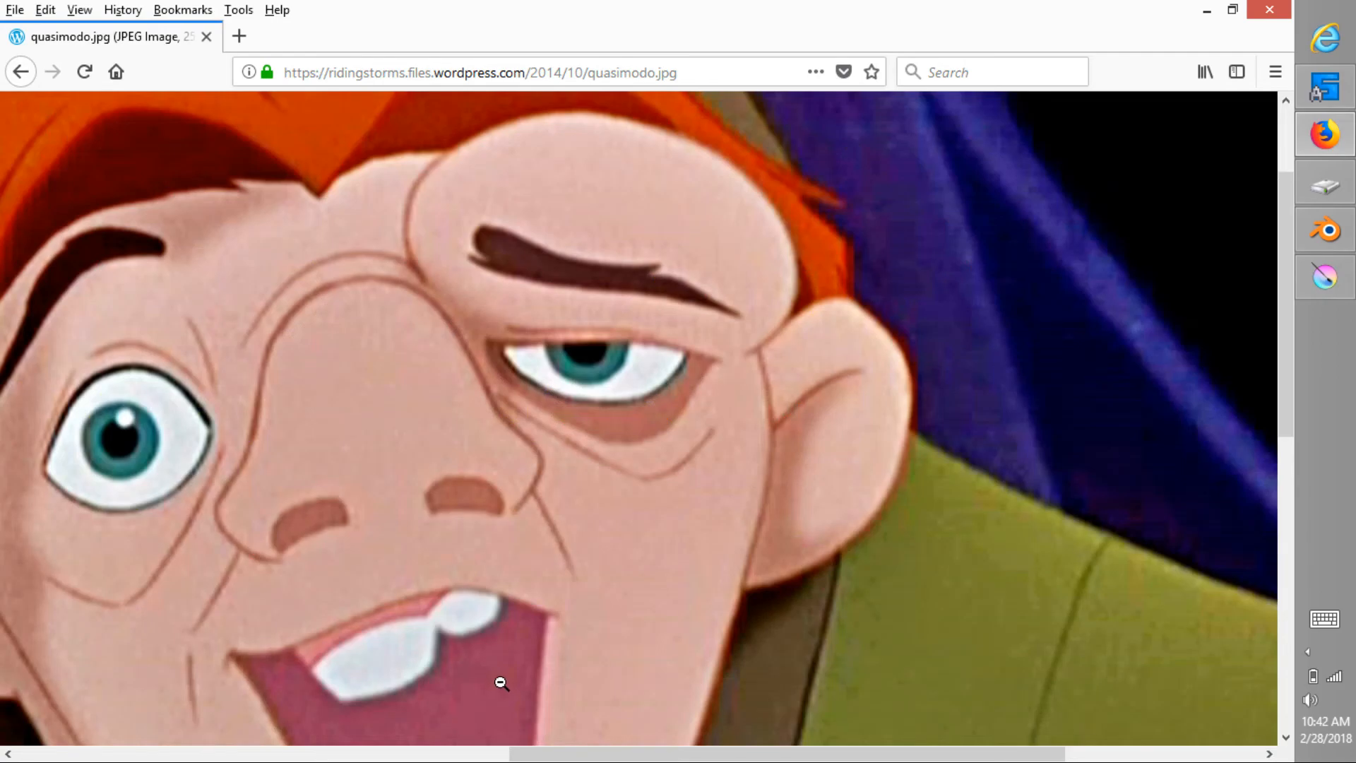
key(alt+Tab)
middle_drag(739, 423, 911, 294)
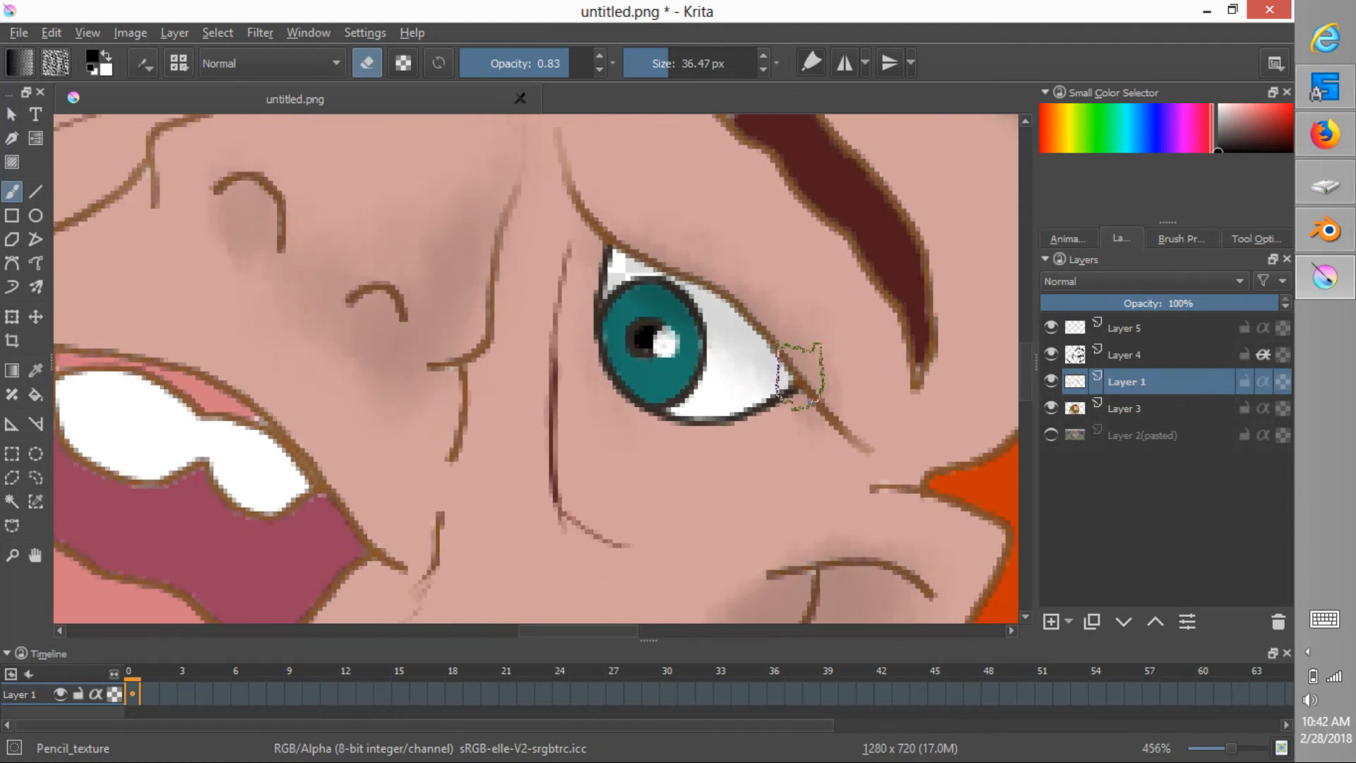
key(e)
ctrl+click(805, 385)
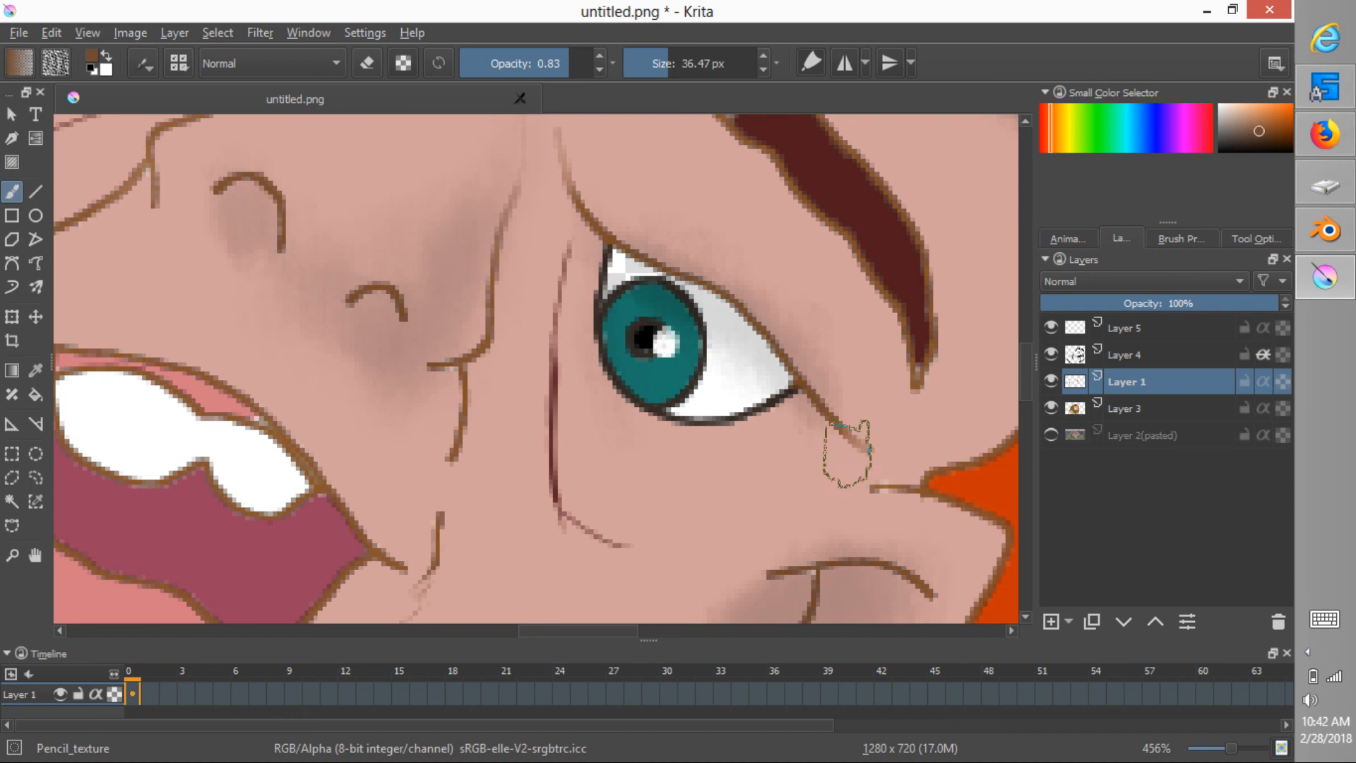
ctrl+middle_drag(846, 452, 624, 492)
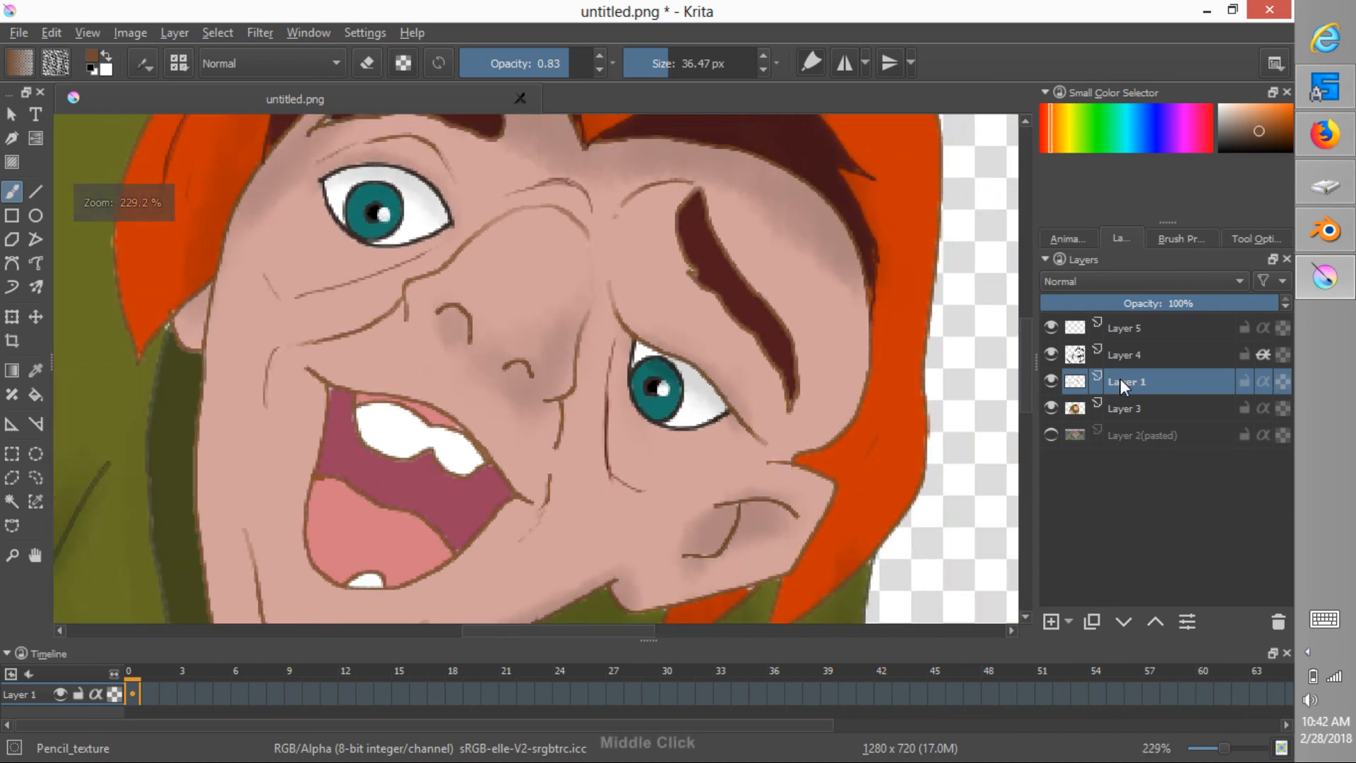
click(1179, 238)
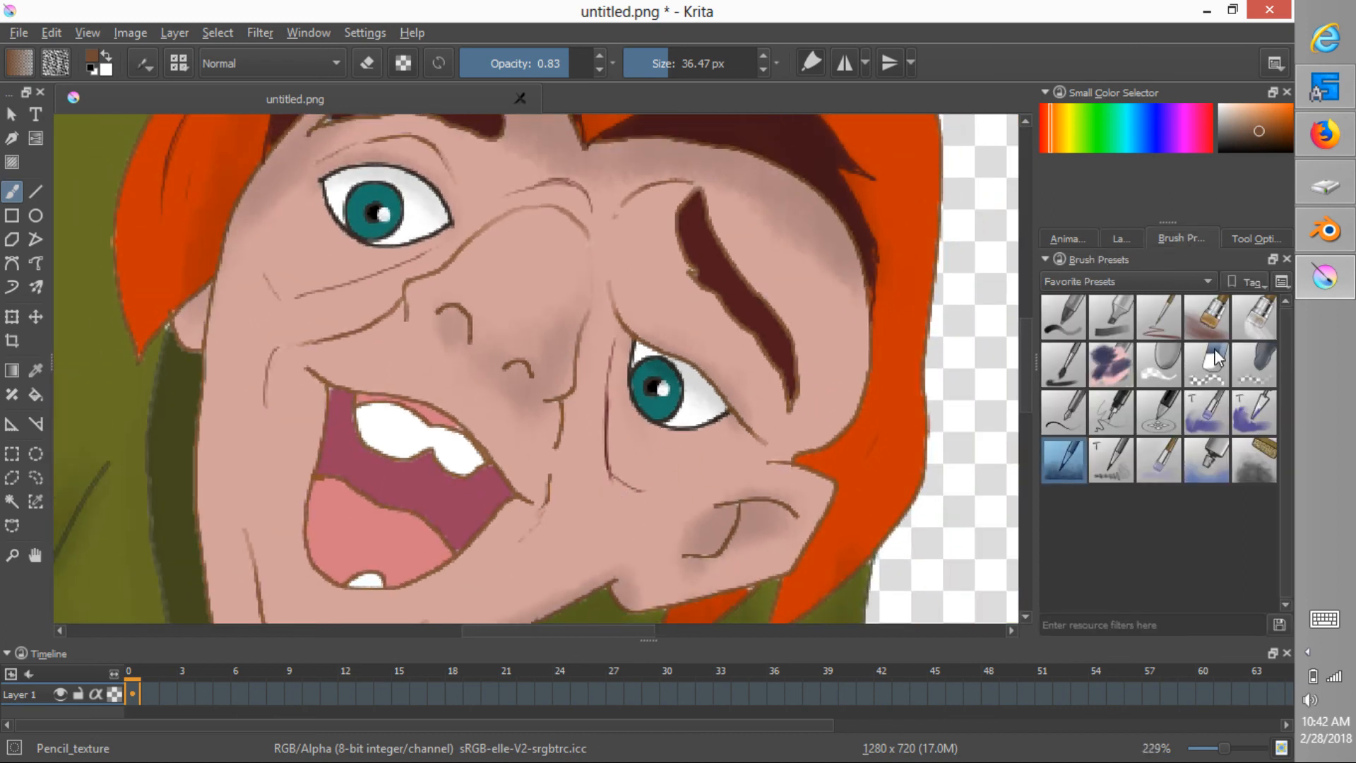
click(1109, 417)
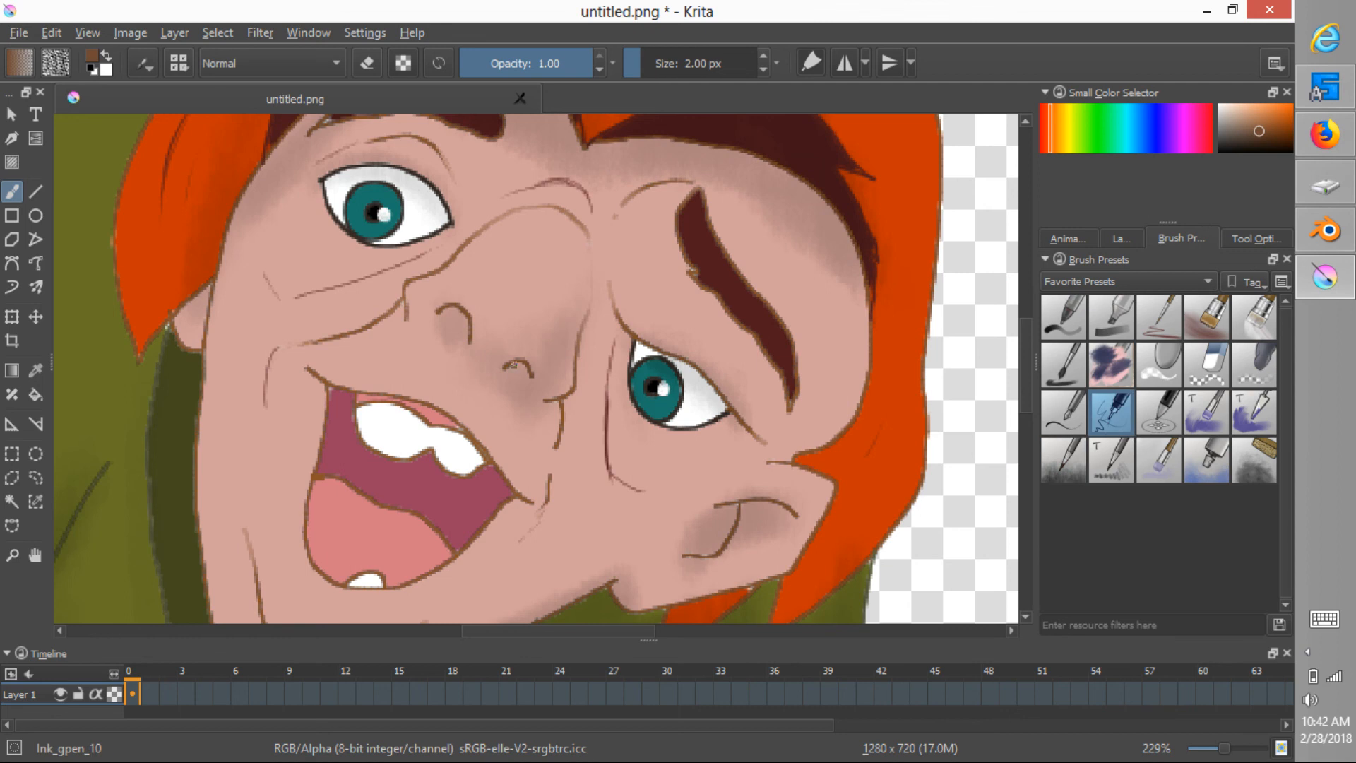
Close both nostril outlines and draw a bag contour beneath the eye nearest the visible ear on Layer 1, following the browser reference.
key(alt+Tab)
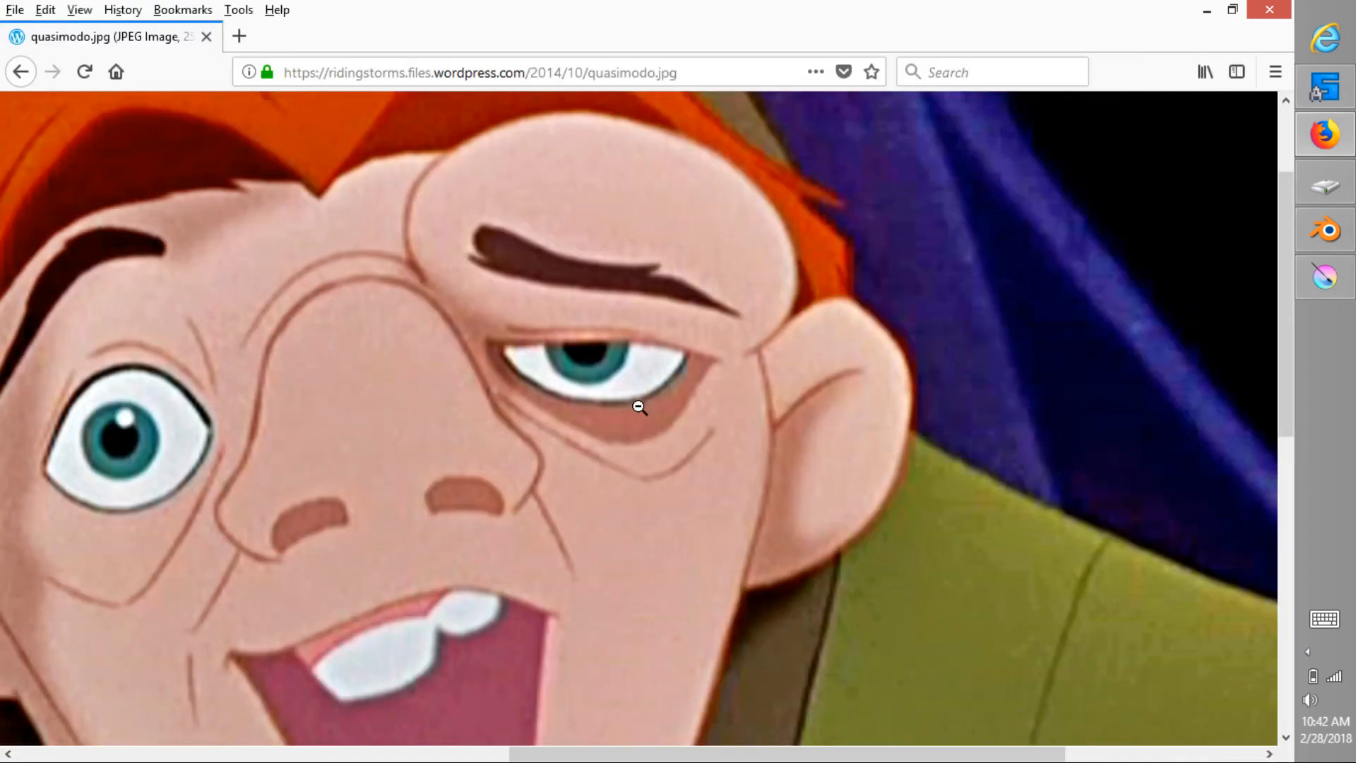
key(alt+Tab)
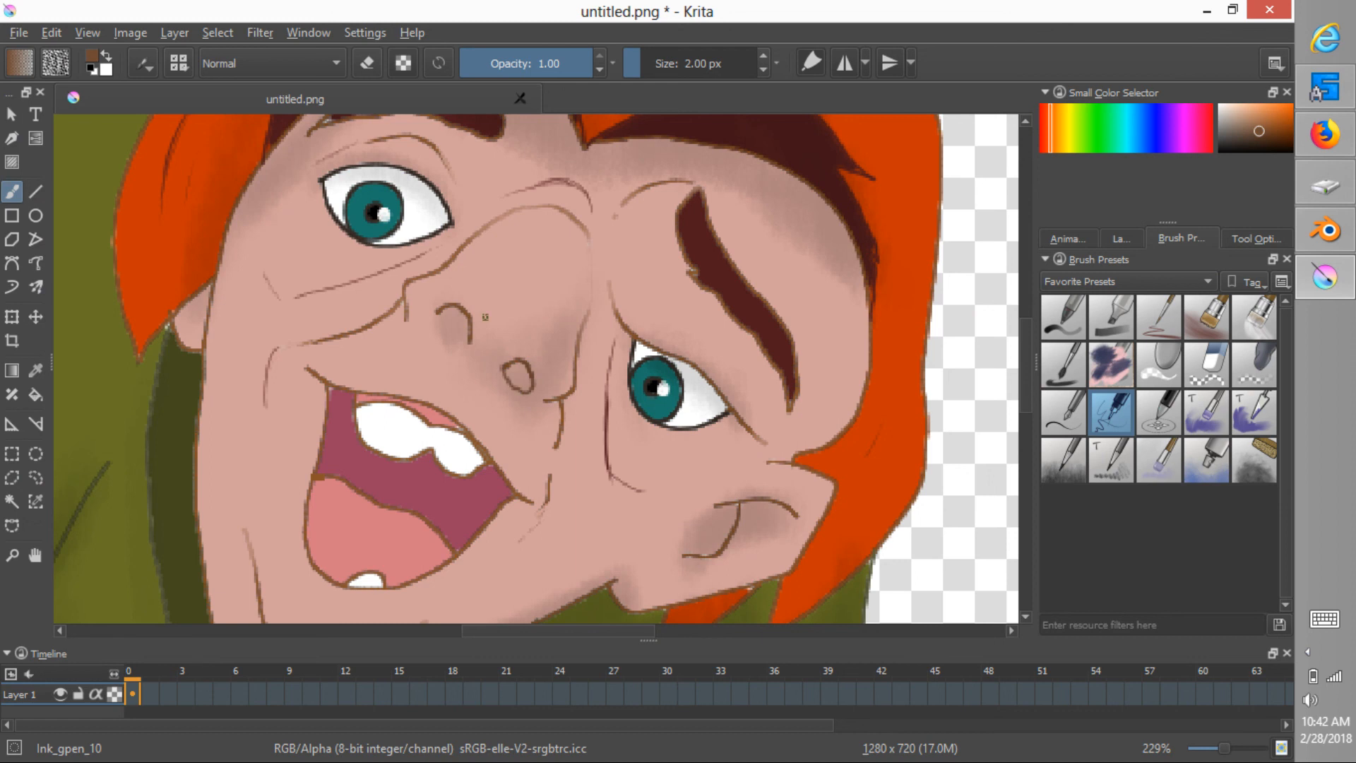
drag(432, 311, 466, 345)
key(alt+Tab)
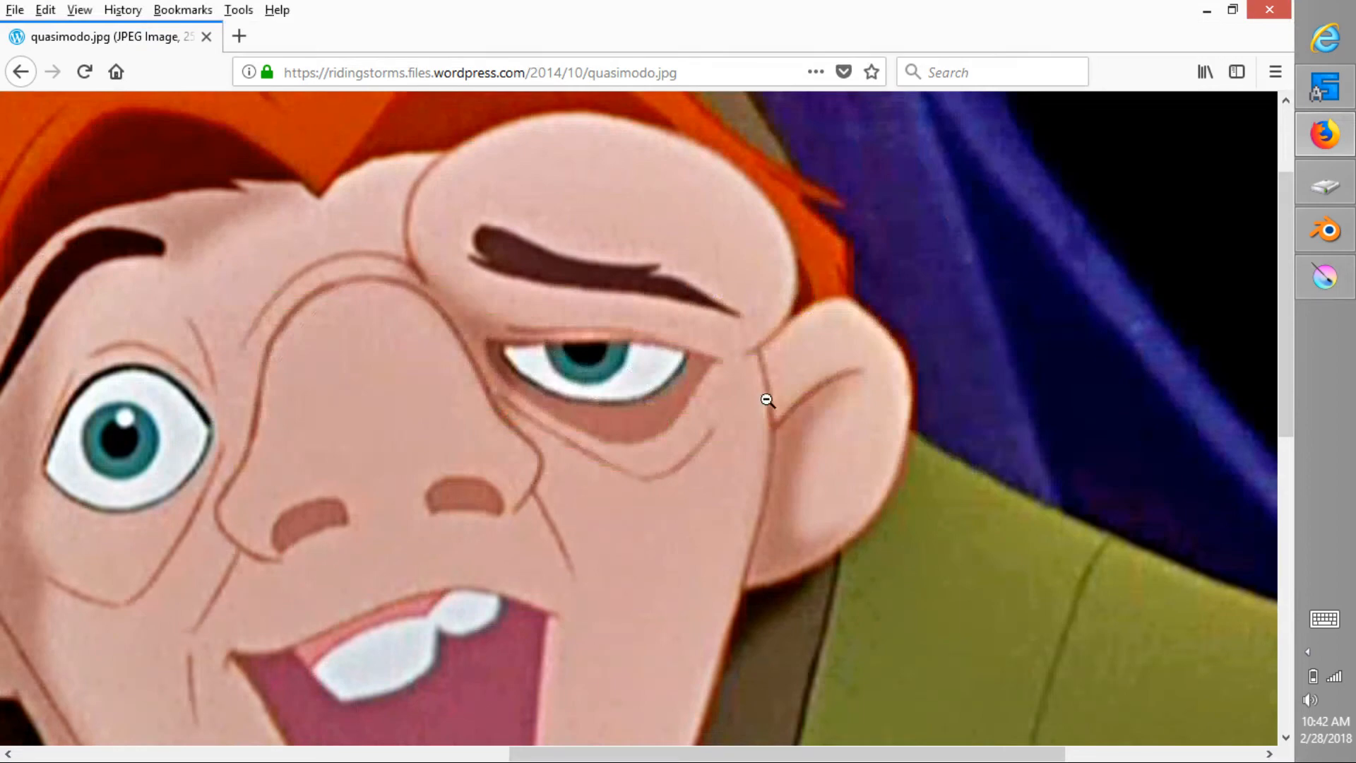
key(alt+Tab)
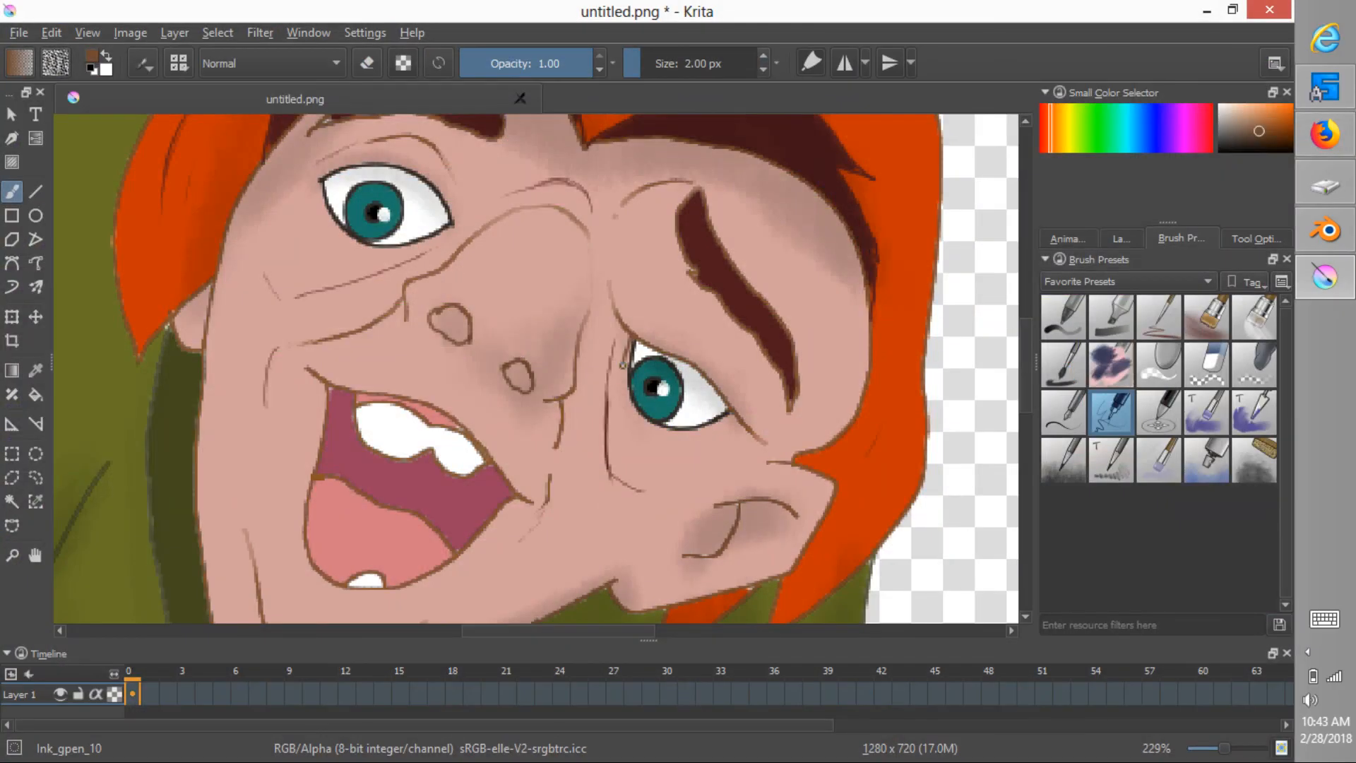
mouse_move(623, 366)
mouse_down()
mouse_move(644, 458)
mouse_move(762, 438)
mouse_up()
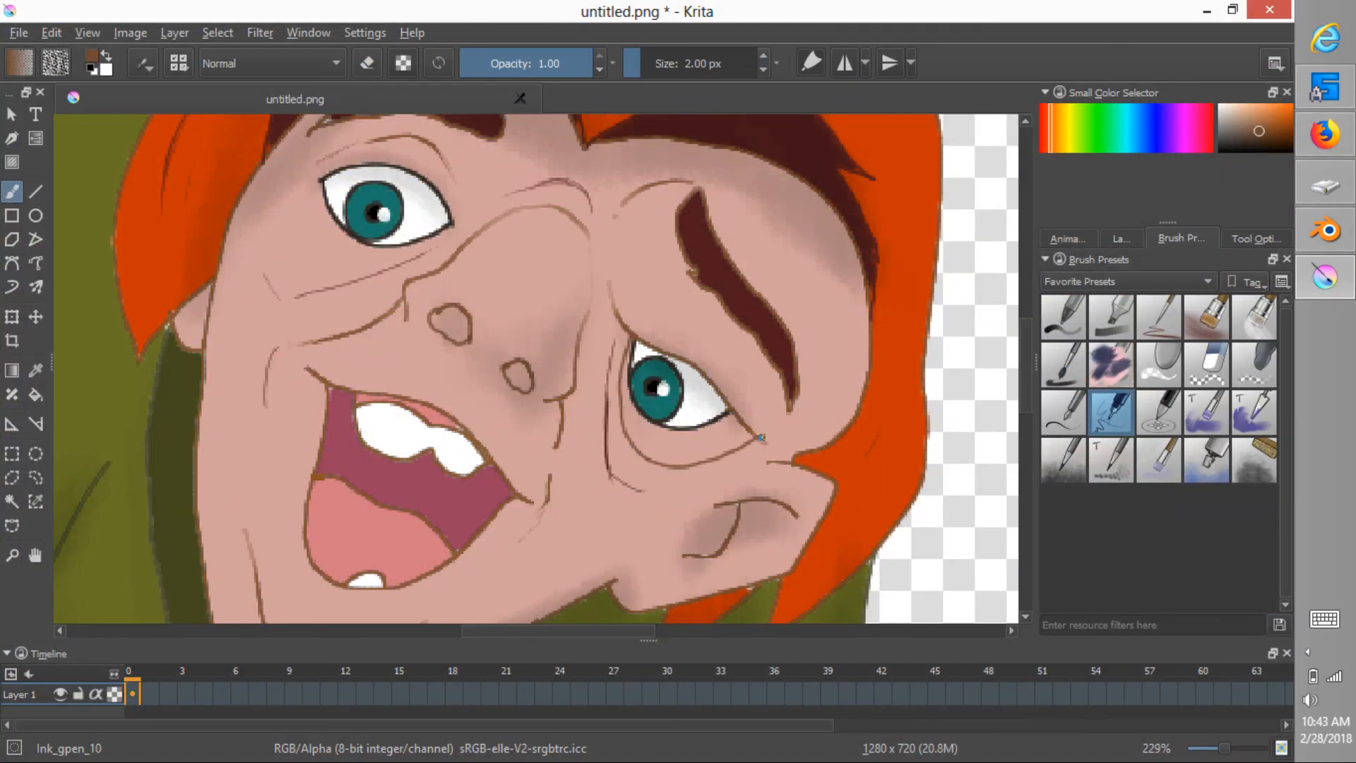
Fill the under-eye bag and both nostrils with a lighter brown on Layer 3.
click(1253, 121)
click(1123, 239)
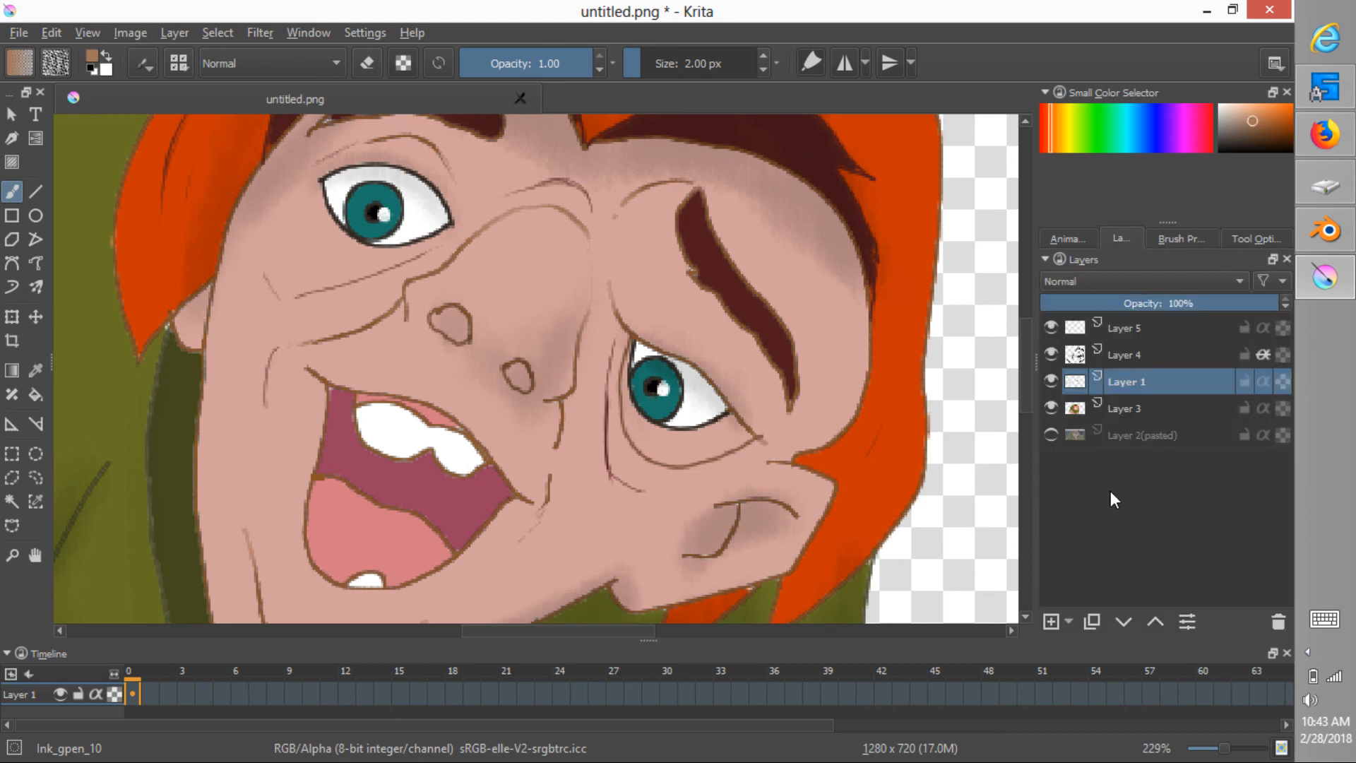
click(1142, 407)
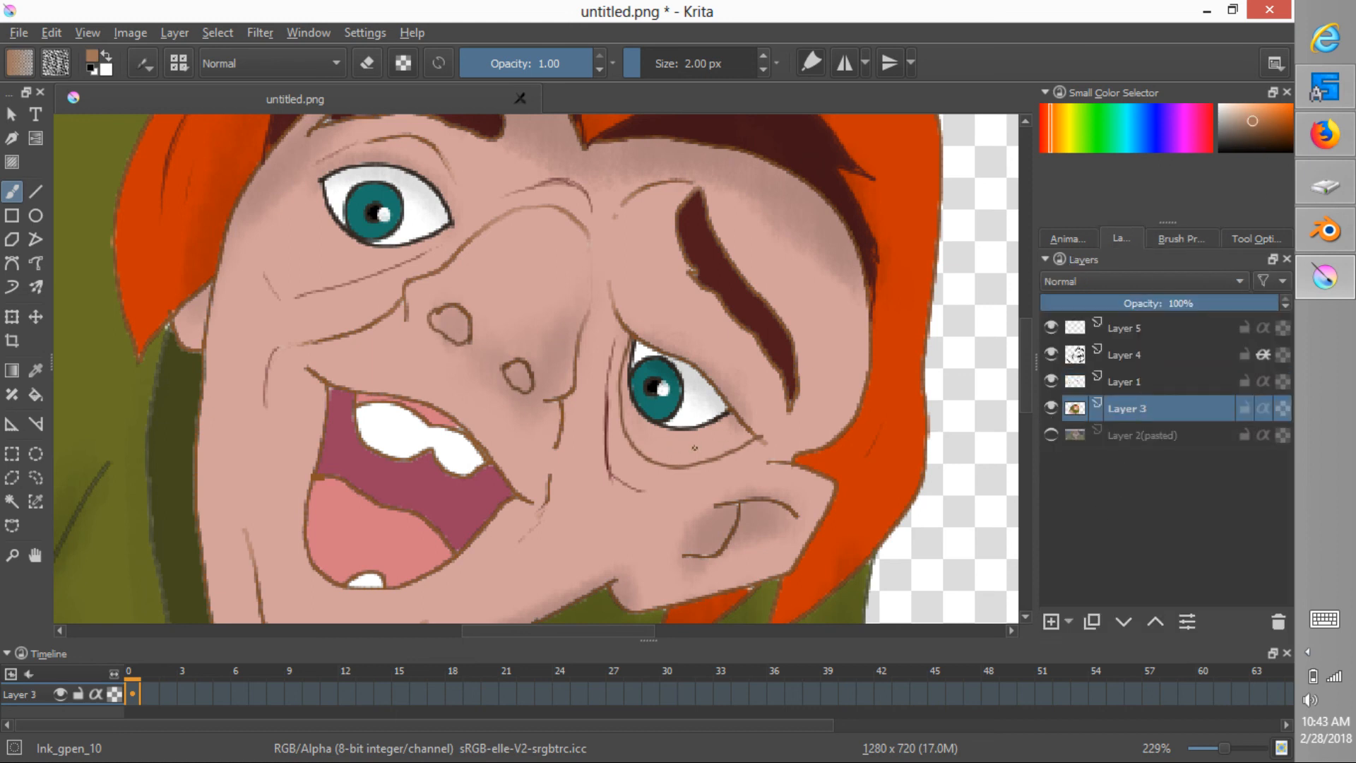
key(f)
click(706, 459)
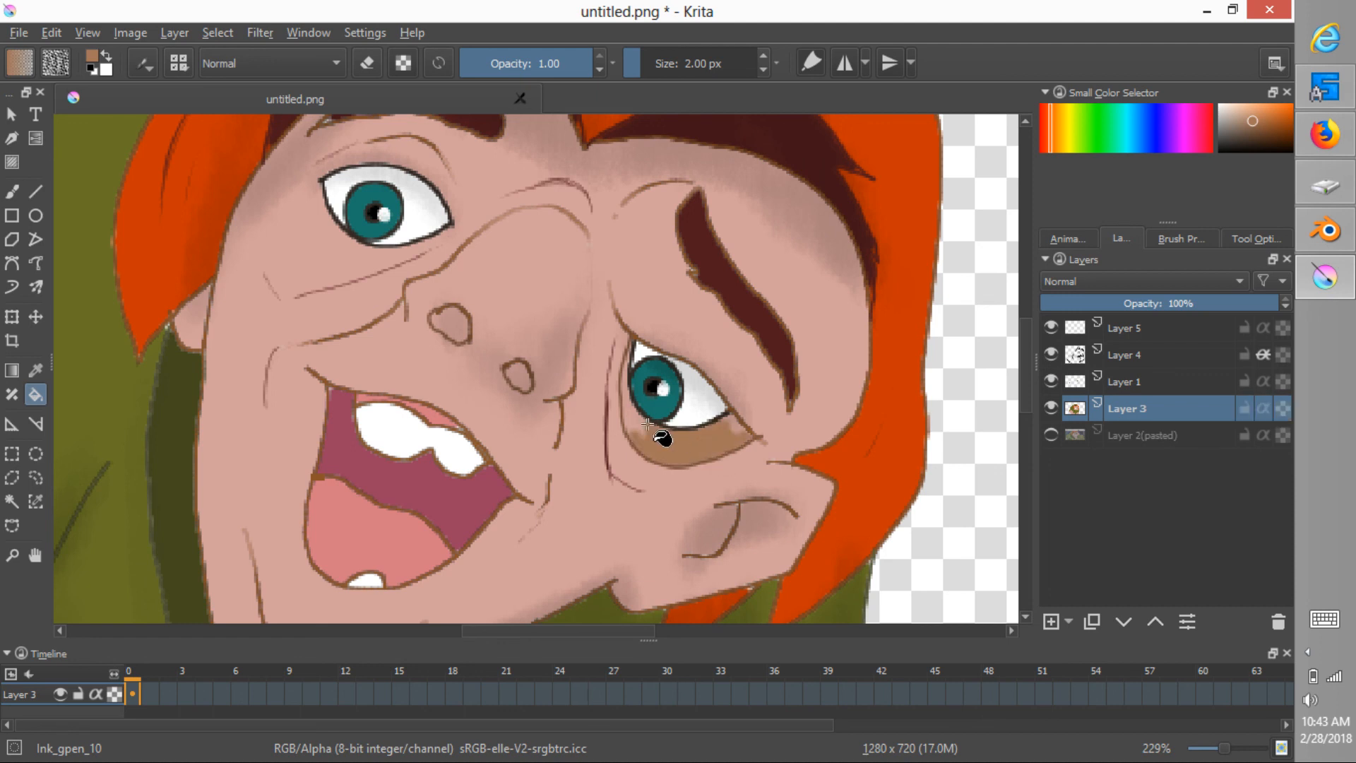
click(516, 372)
click(466, 327)
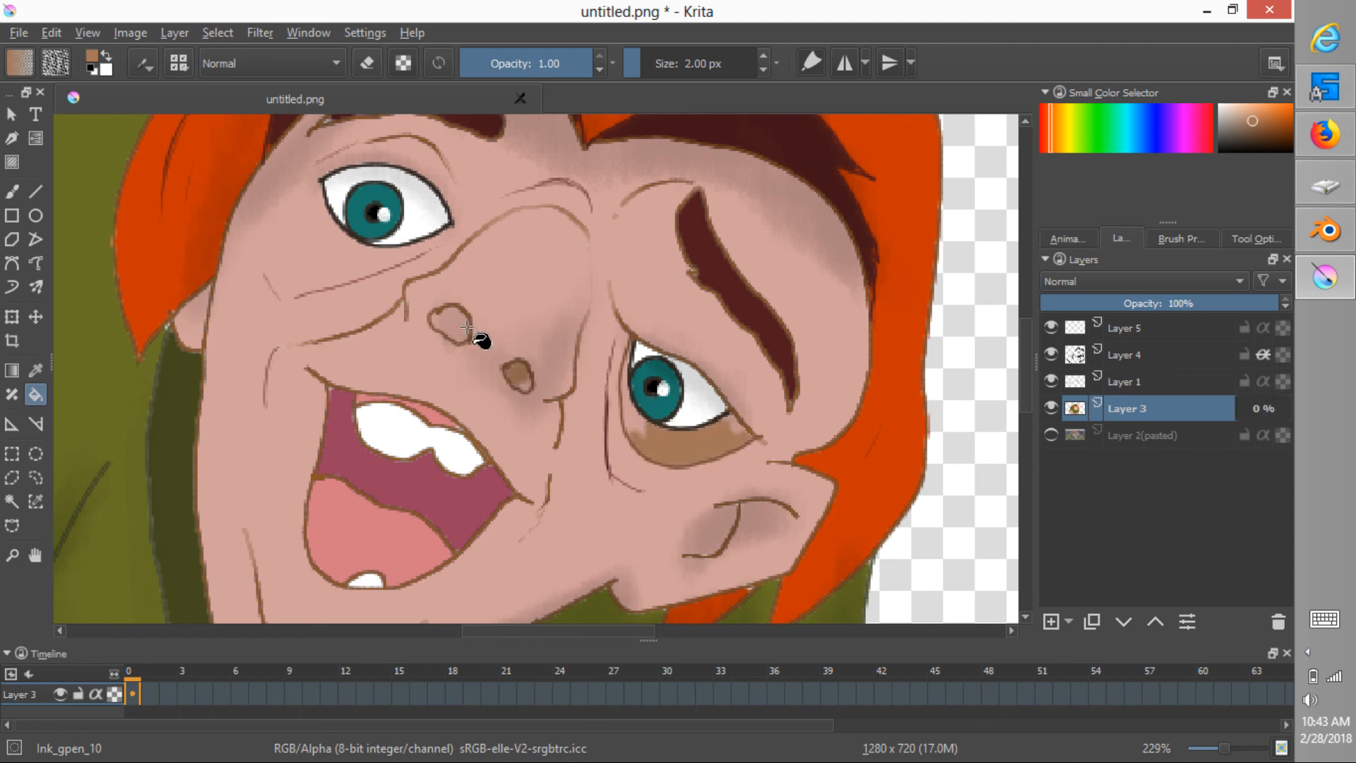
Paint over the unfilled gaps in the nostril and the under-eye bag with the same brown.
key(b)
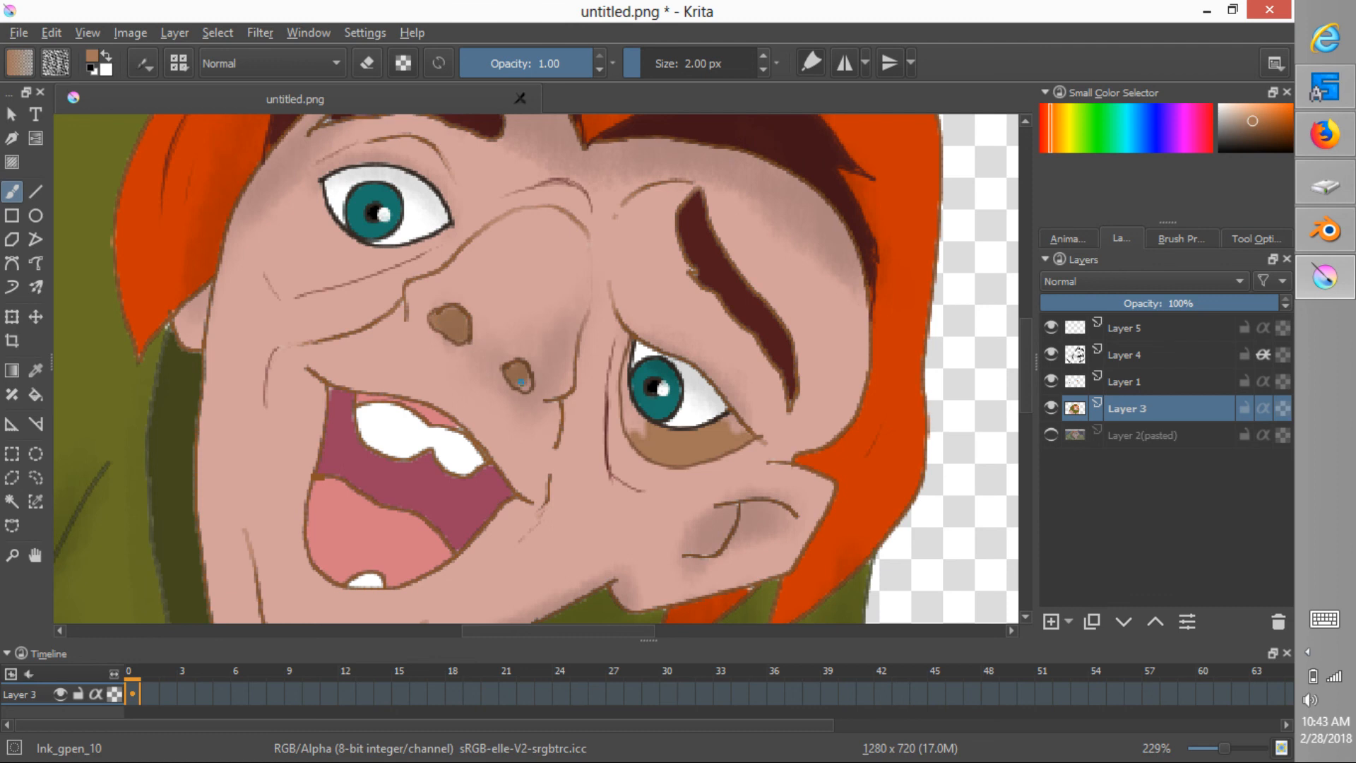
drag(522, 382, 525, 390)
mouse_move(623, 392)
mouse_down()
mouse_move(626, 424)
mouse_move(625, 388)
mouse_move(648, 426)
mouse_up()
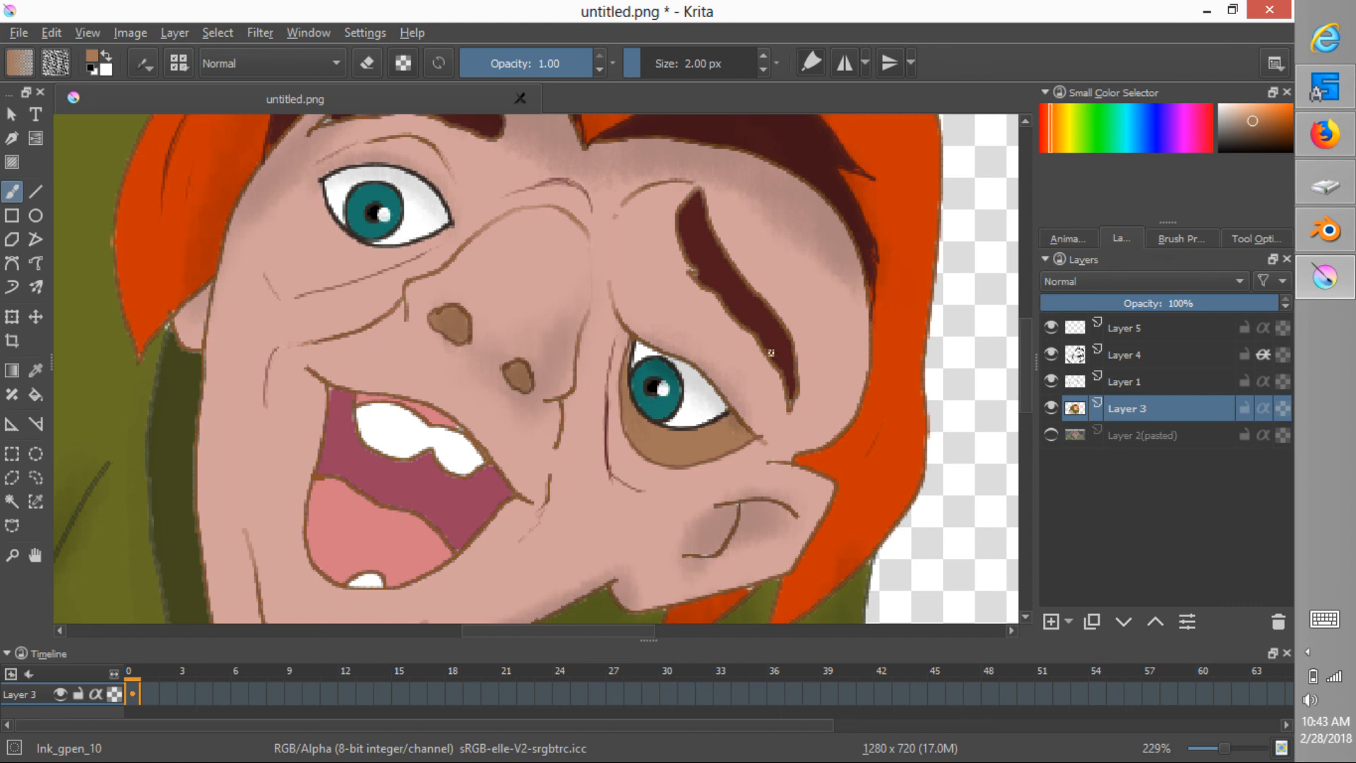
Compare the mouth and cheek lines of the drawn face with the browser reference image.
key(1)
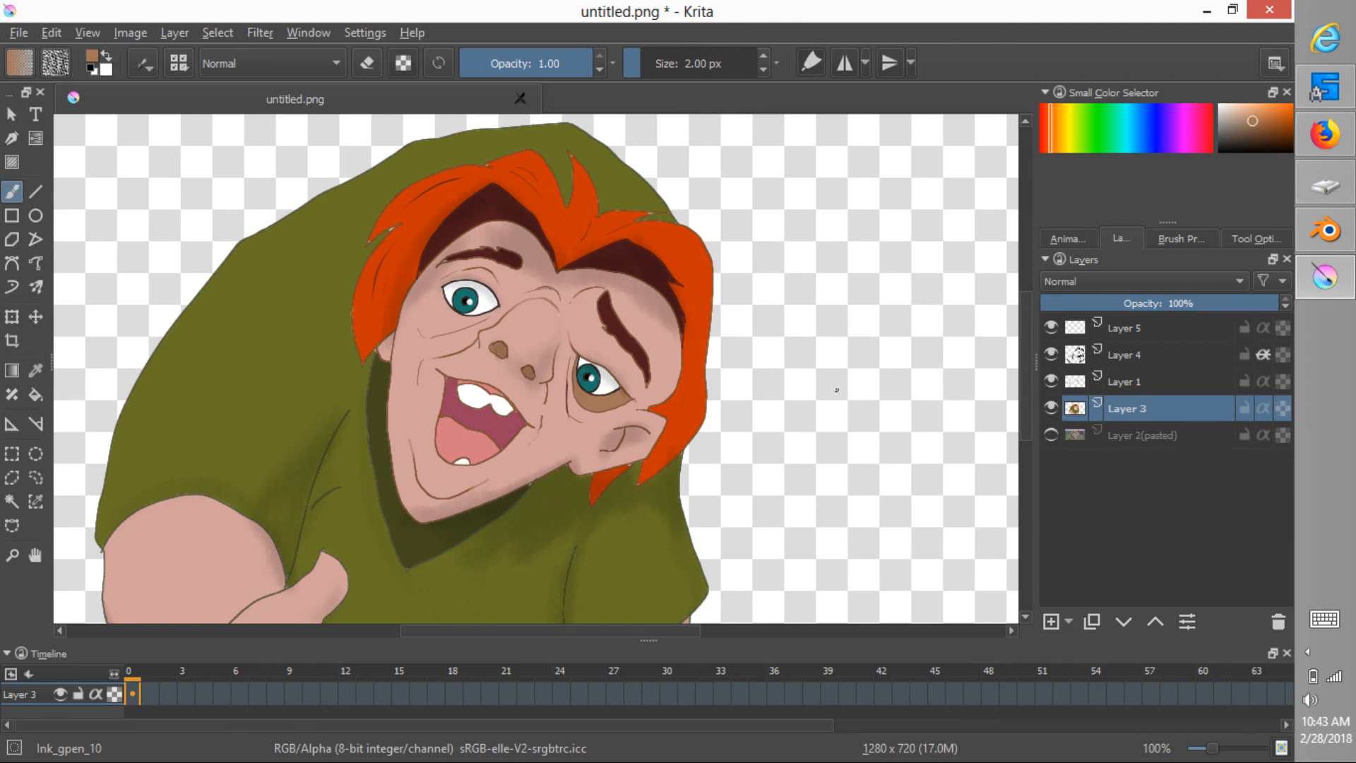
key(alt+Tab)
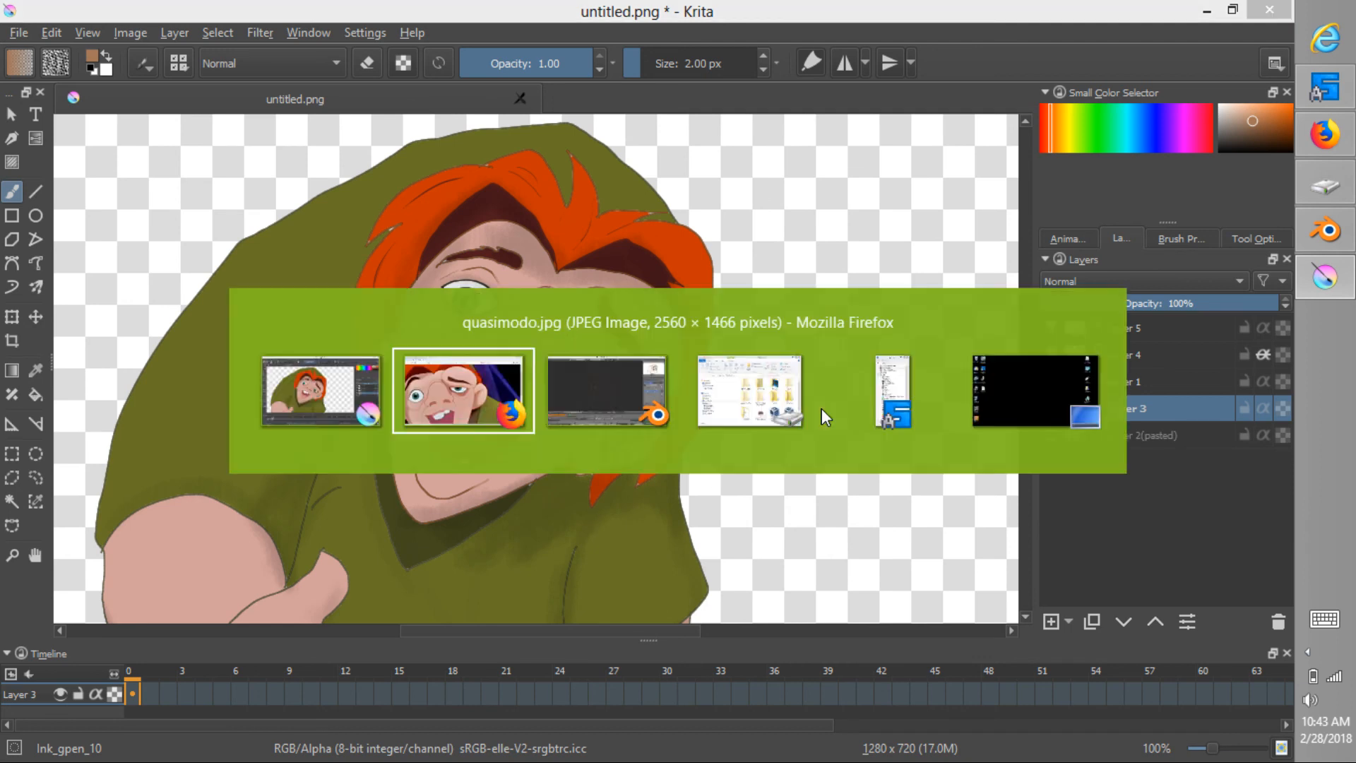
middle_click(829, 421)
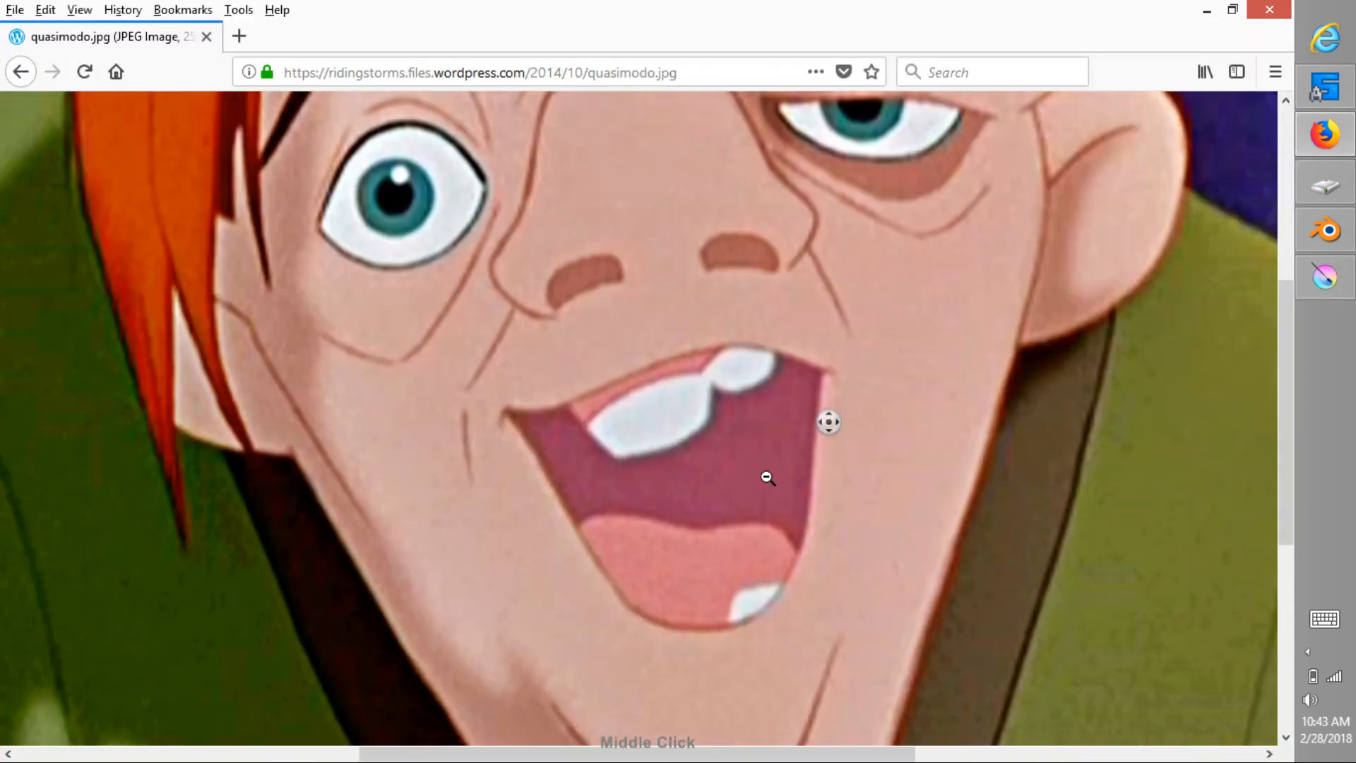
key(alt+Tab)
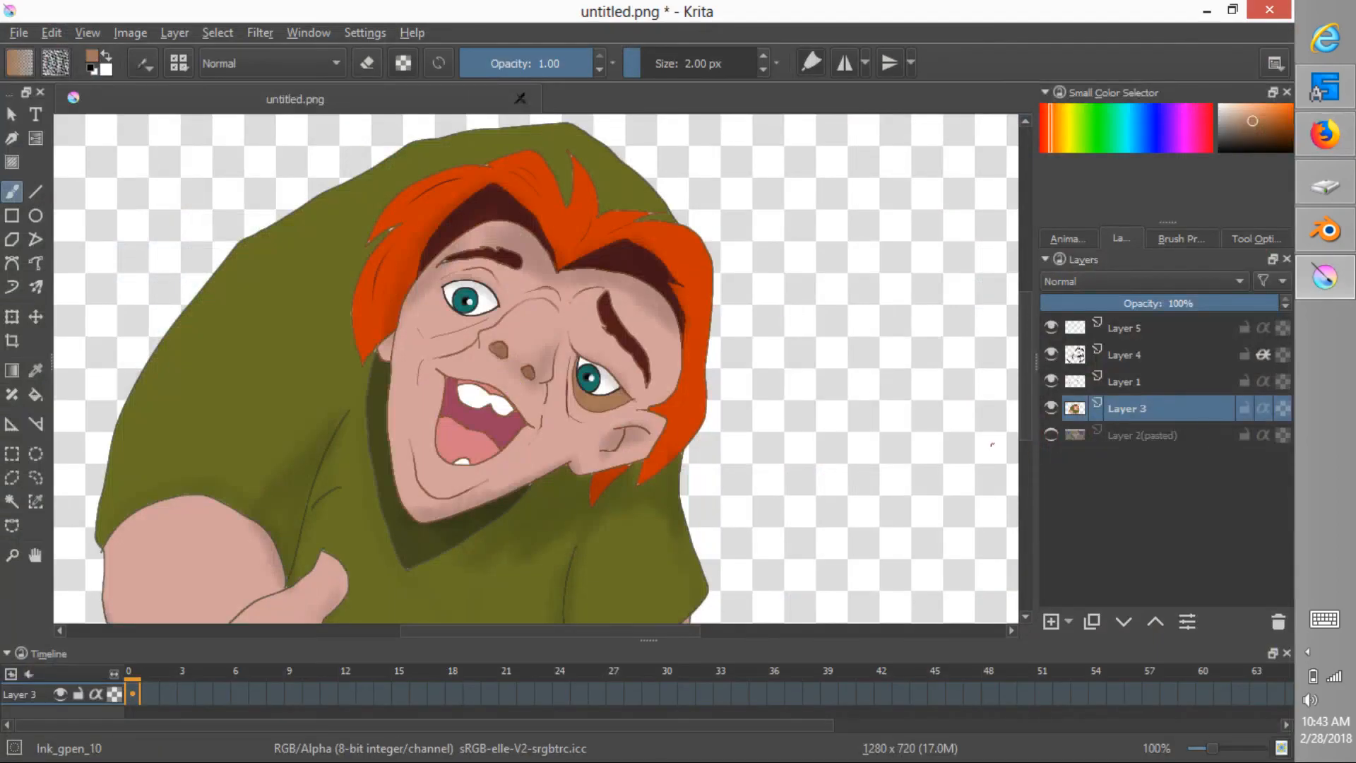
key(alt+Tab)
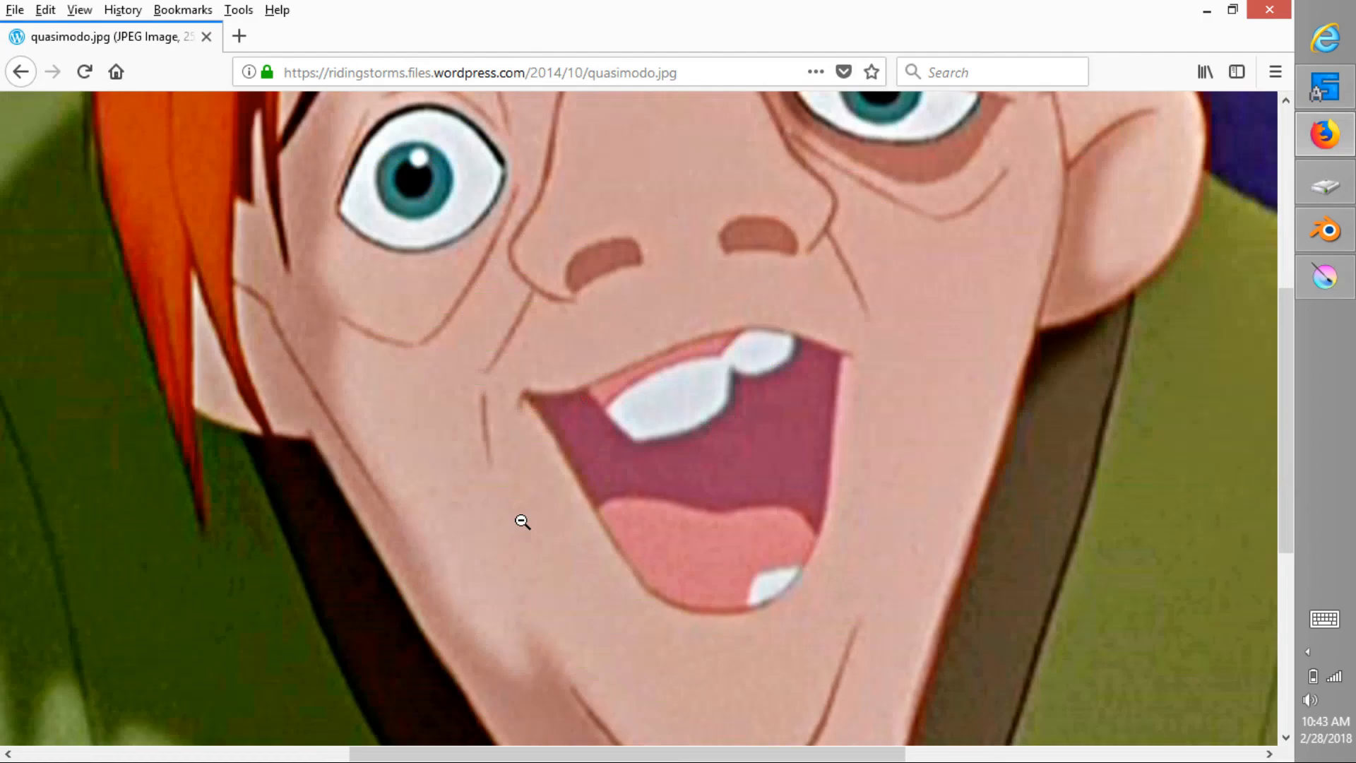
key(alt+Tab)
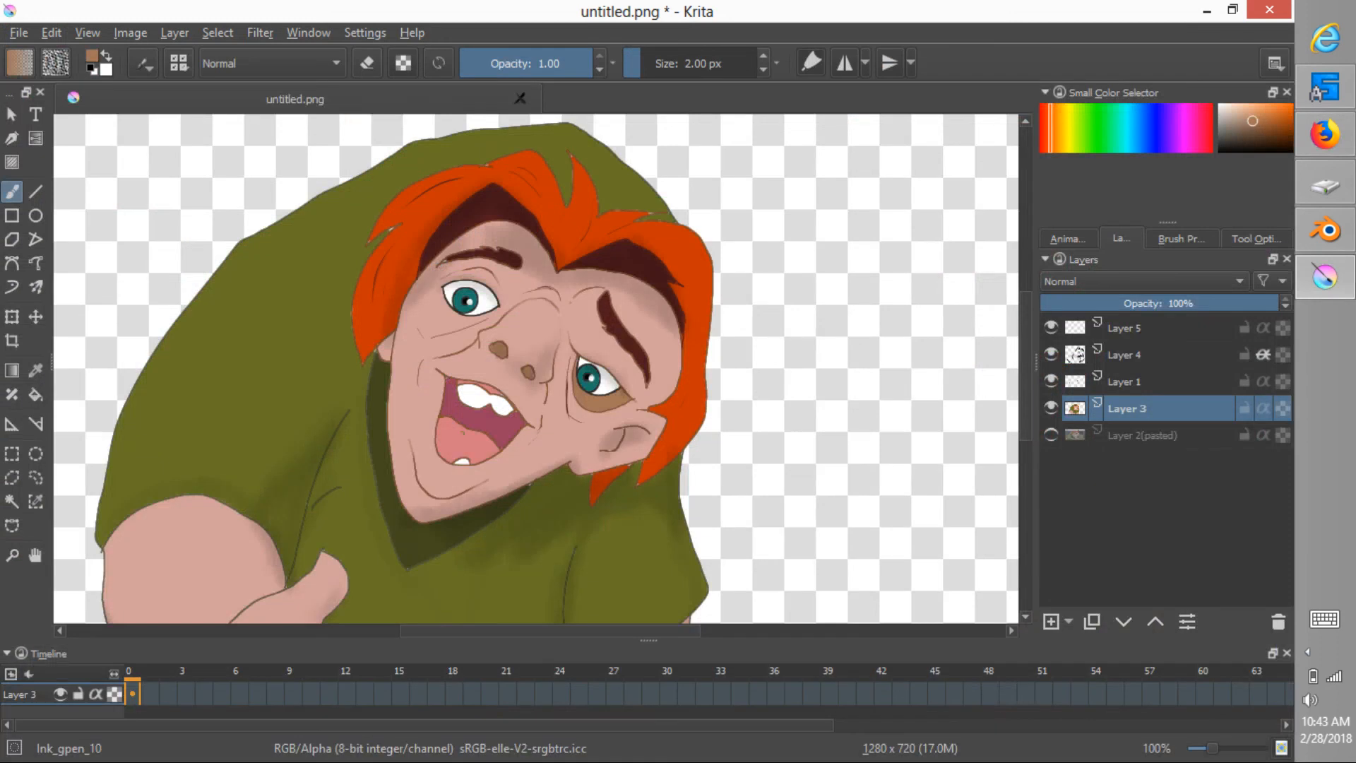
Touch up the mouth's line work on Layer 1 in eraser mode.
ctrl+middle_drag(483, 461, 609, 335)
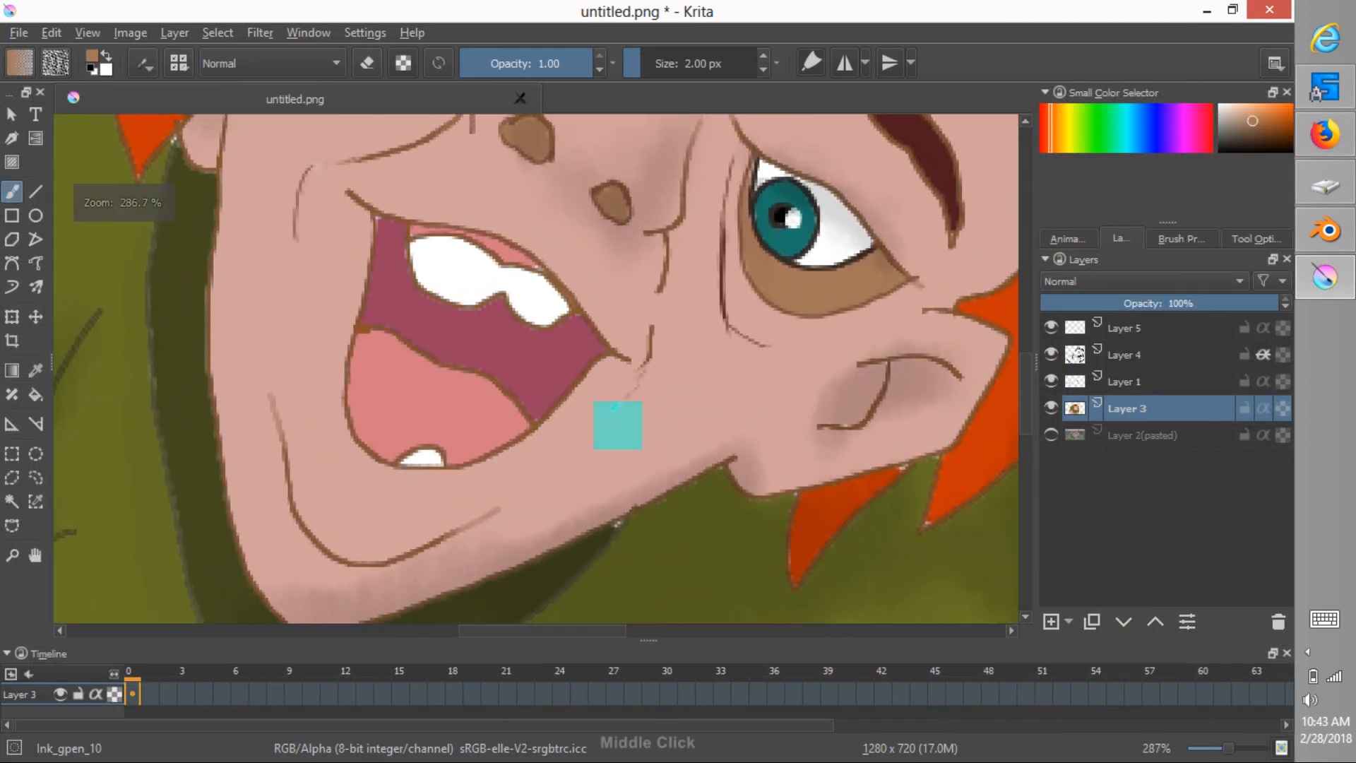
click(1116, 382)
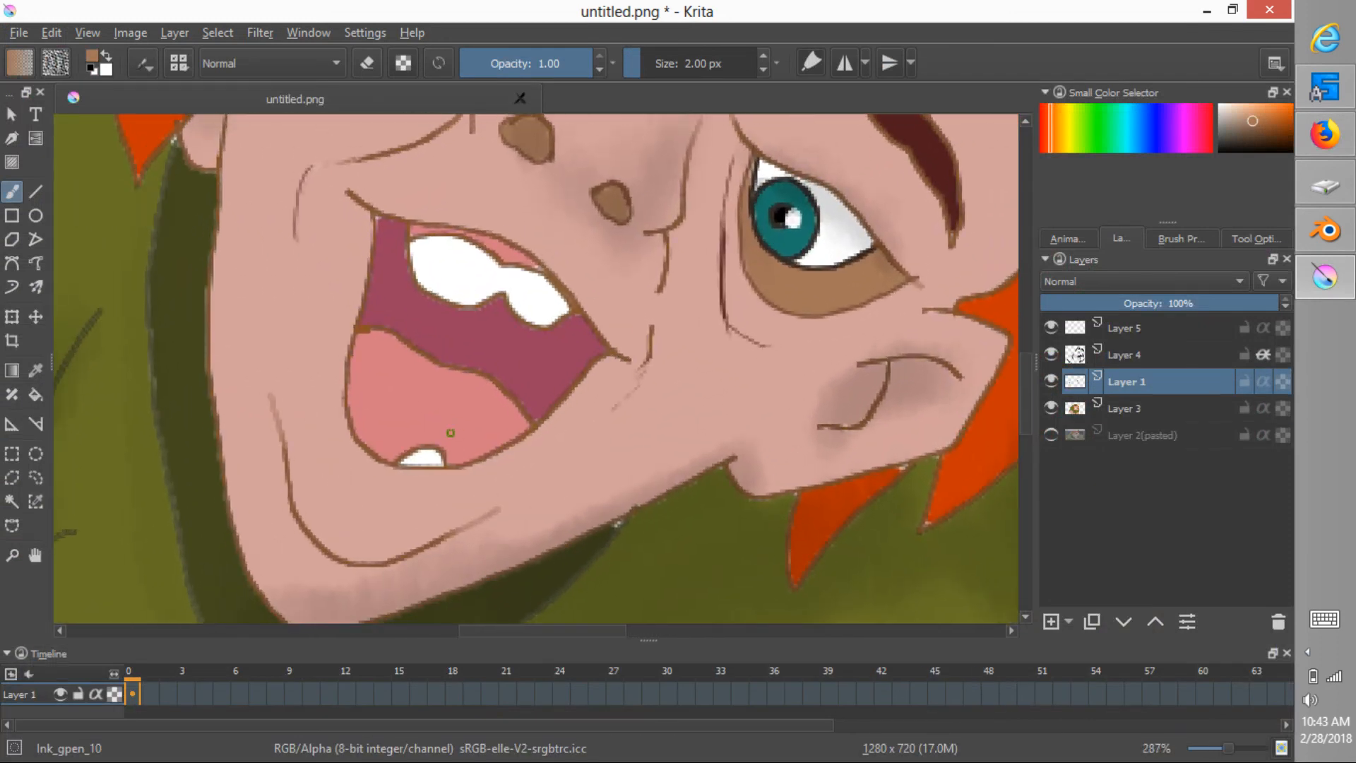
key(e)
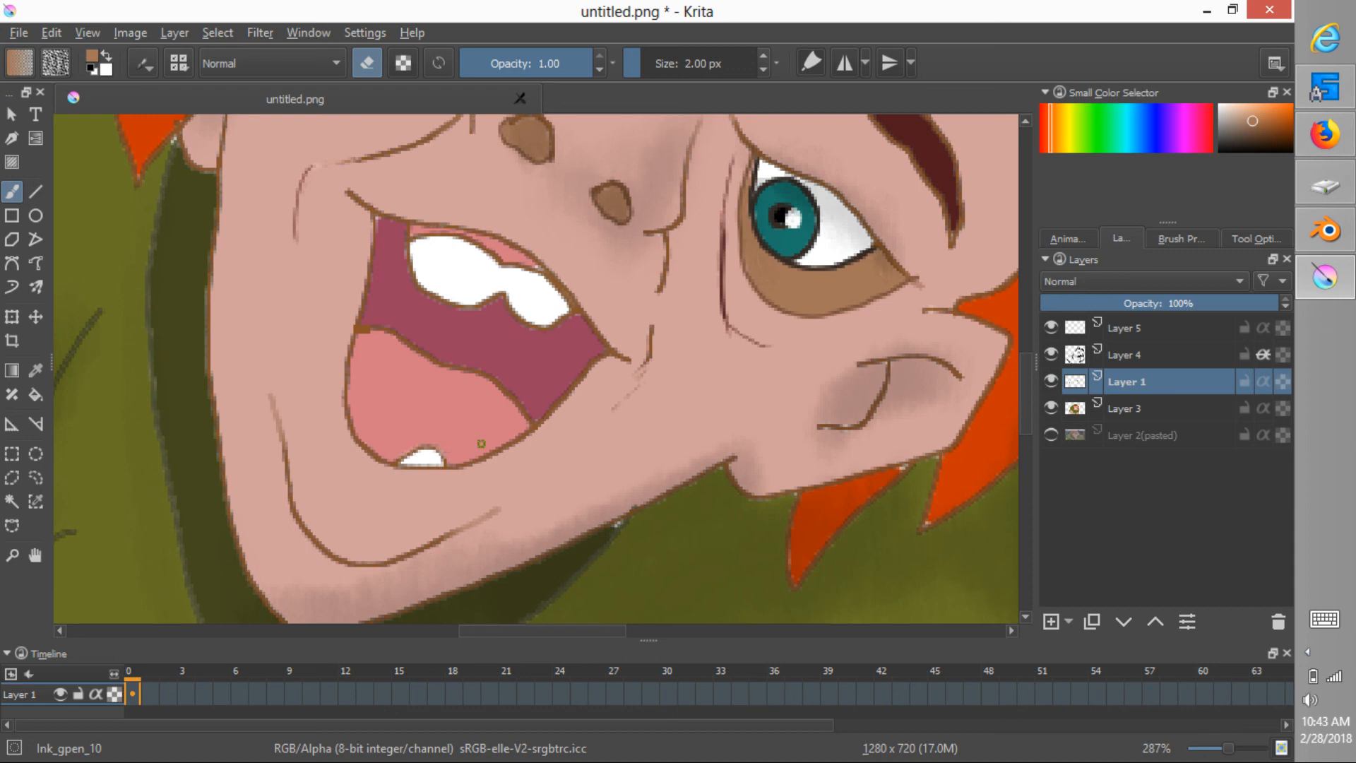
Touch up colour gaps on Layer 3 with the sampled tongue pink and the sampled dark green of the shadow beneath the chin.
click(1124, 408)
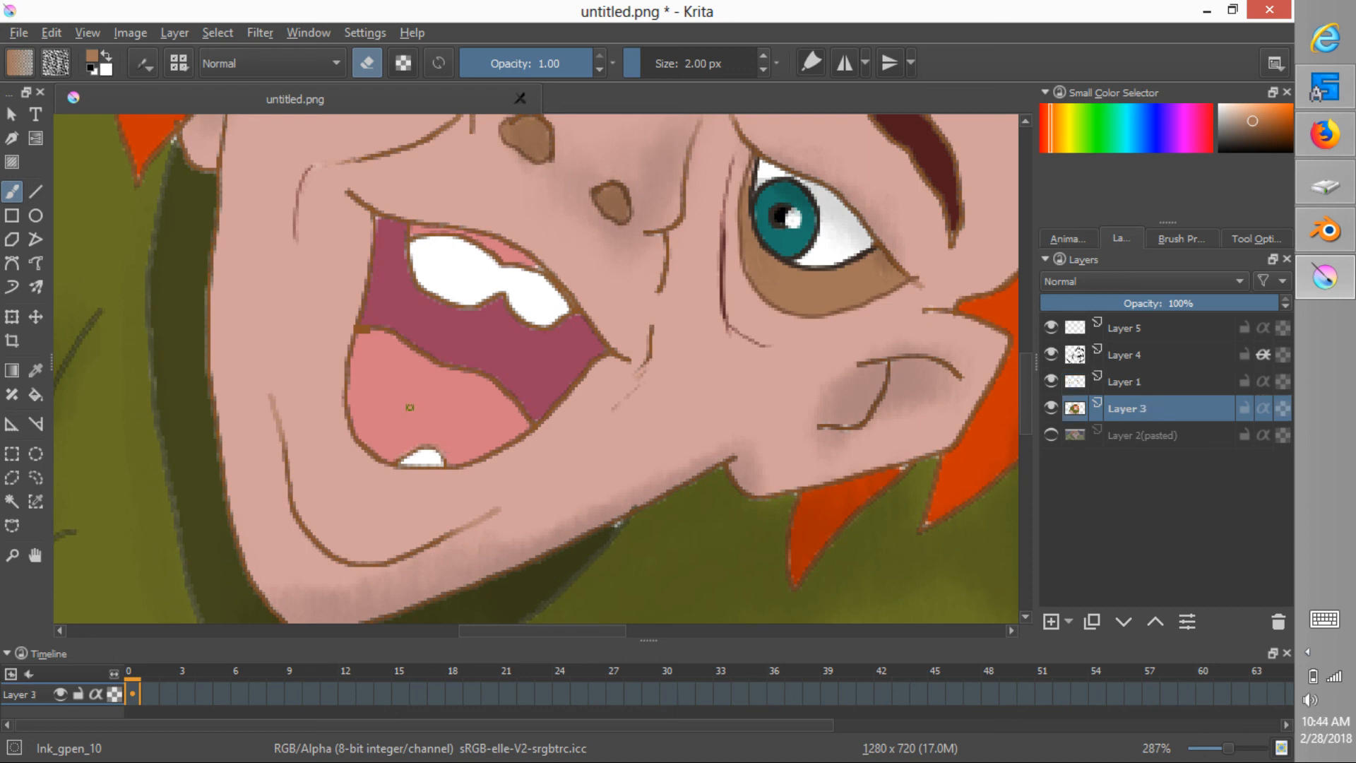
key(e)
ctrl+click(409, 407)
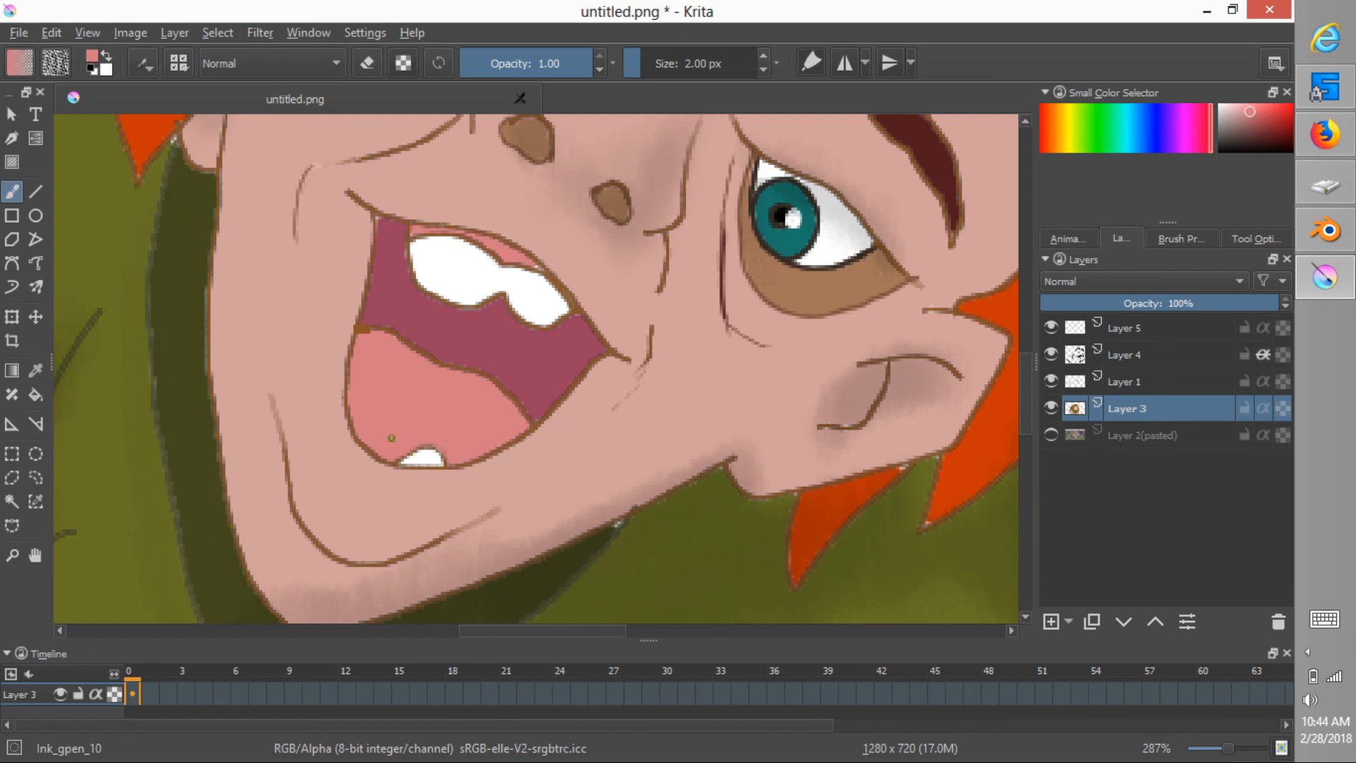
scroll(749, 503, down, 1)
middle_drag(728, 514, 713, 518)
ctrl+click(639, 526)
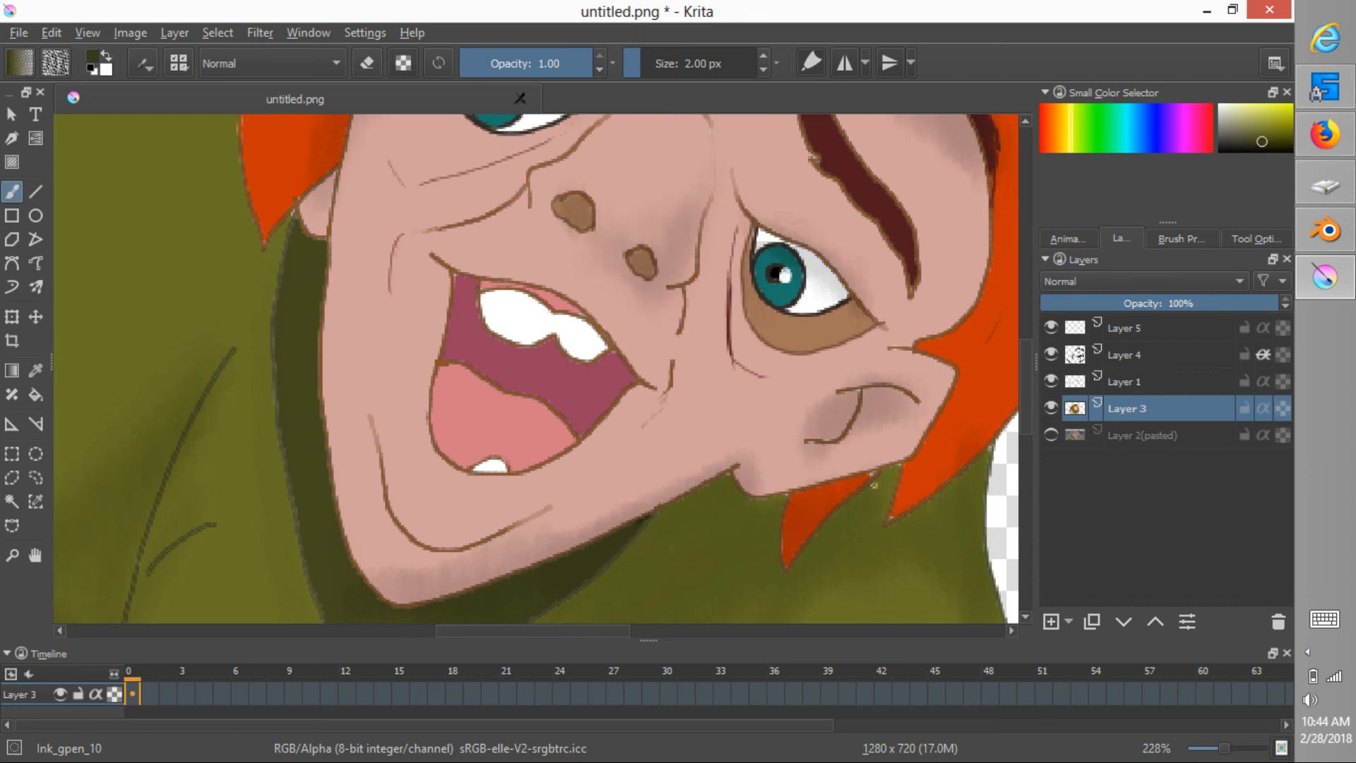
Save untitled.png with PNG compression 1, accepting the remaining export options.
ctrl+middle_drag(915, 507, 762, 621)
middle_drag(821, 555, 675, 469)
mouse_move(758, 464)
ctrl+middle_down()
mouse_move(749, 473)
mouse_move(762, 474)
ctrl+middle_up()
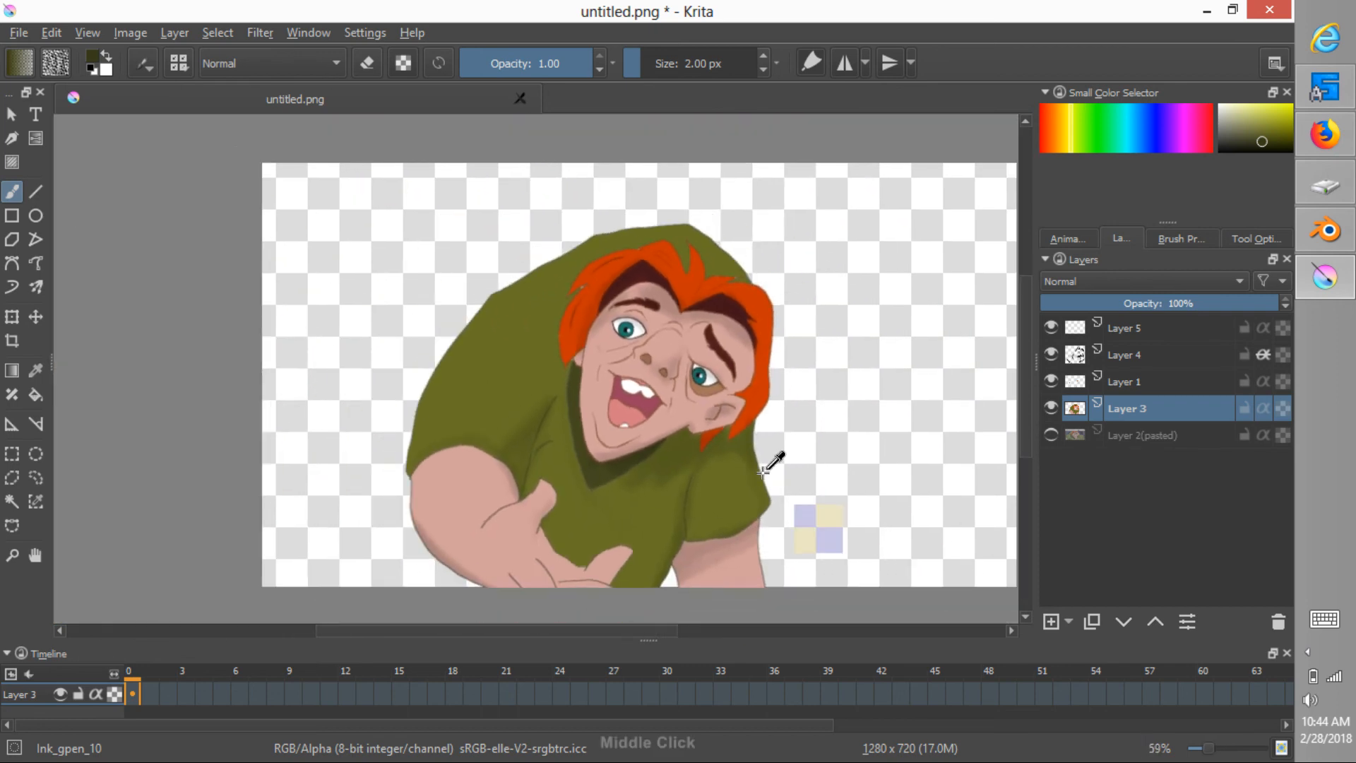
key(ctrl+s)
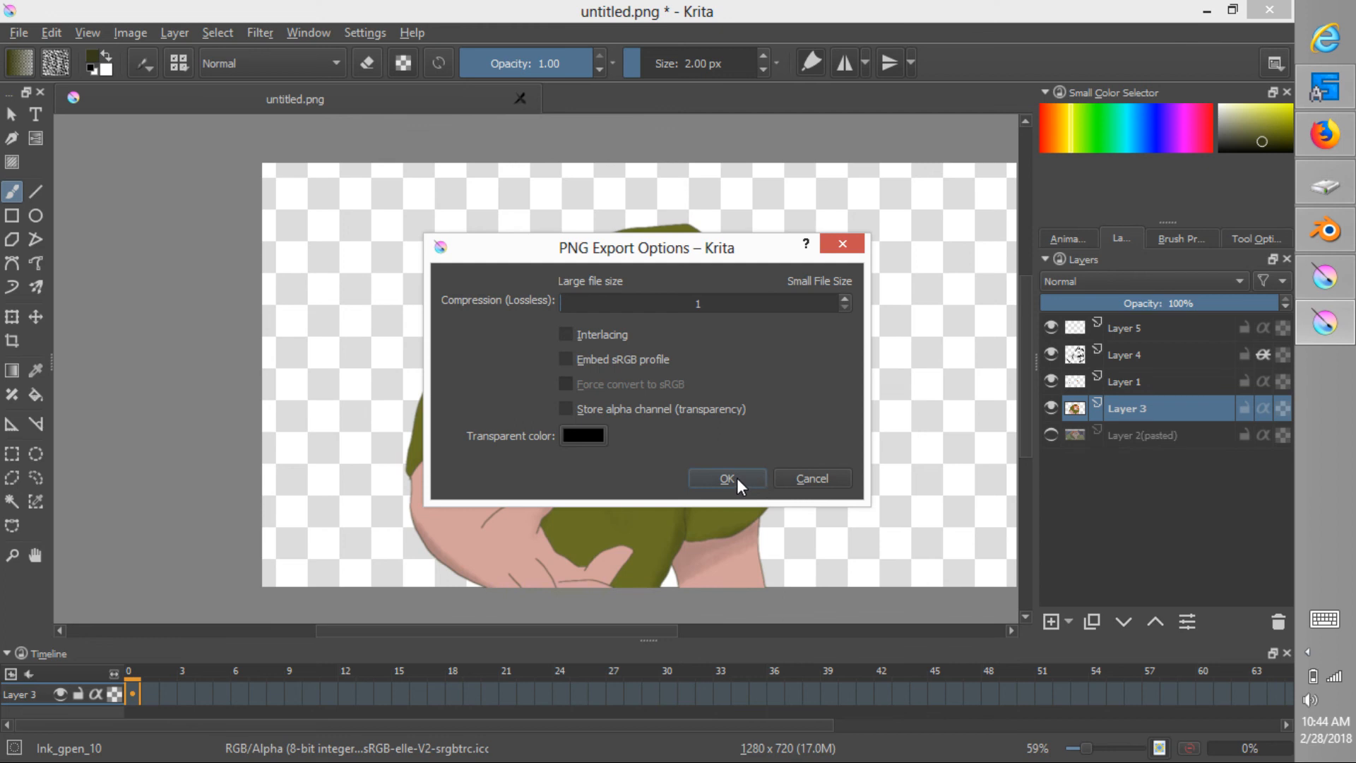
click(736, 478)
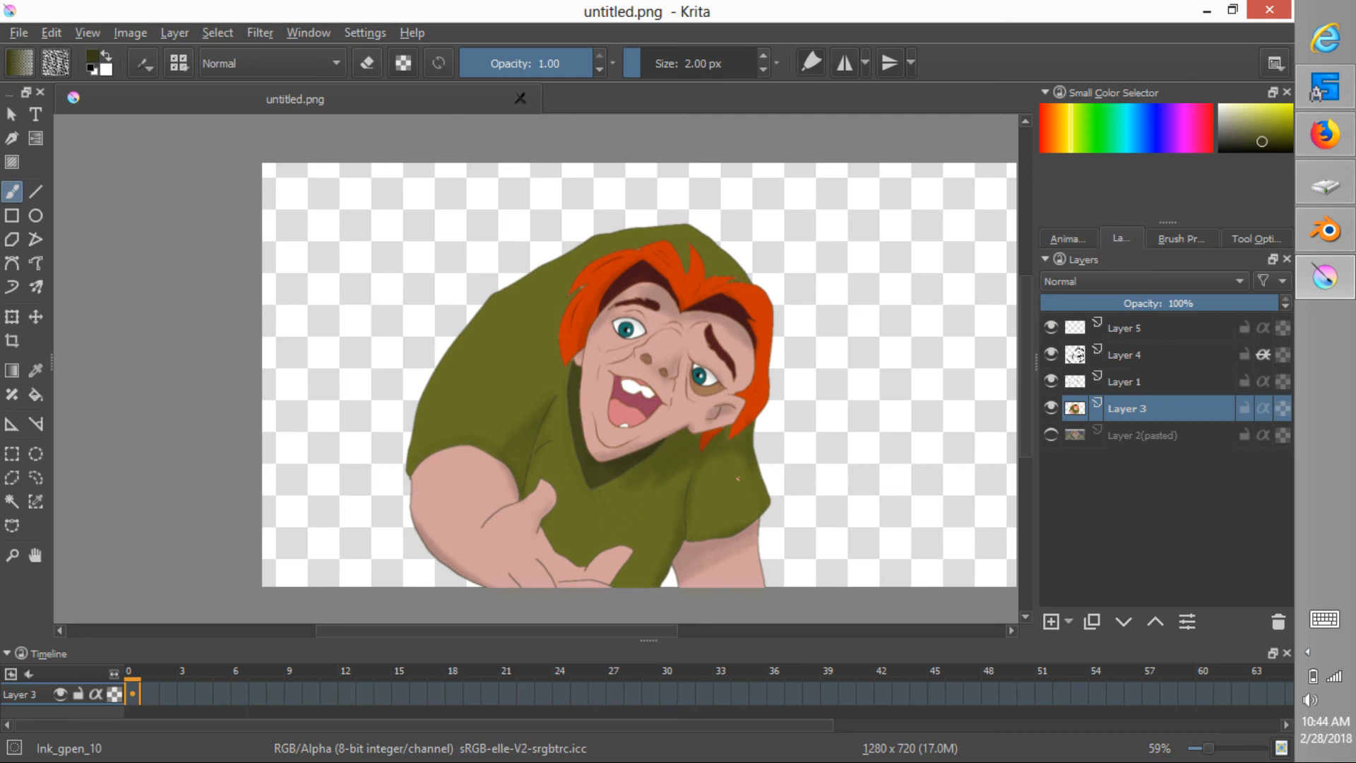
click(1307, 653)
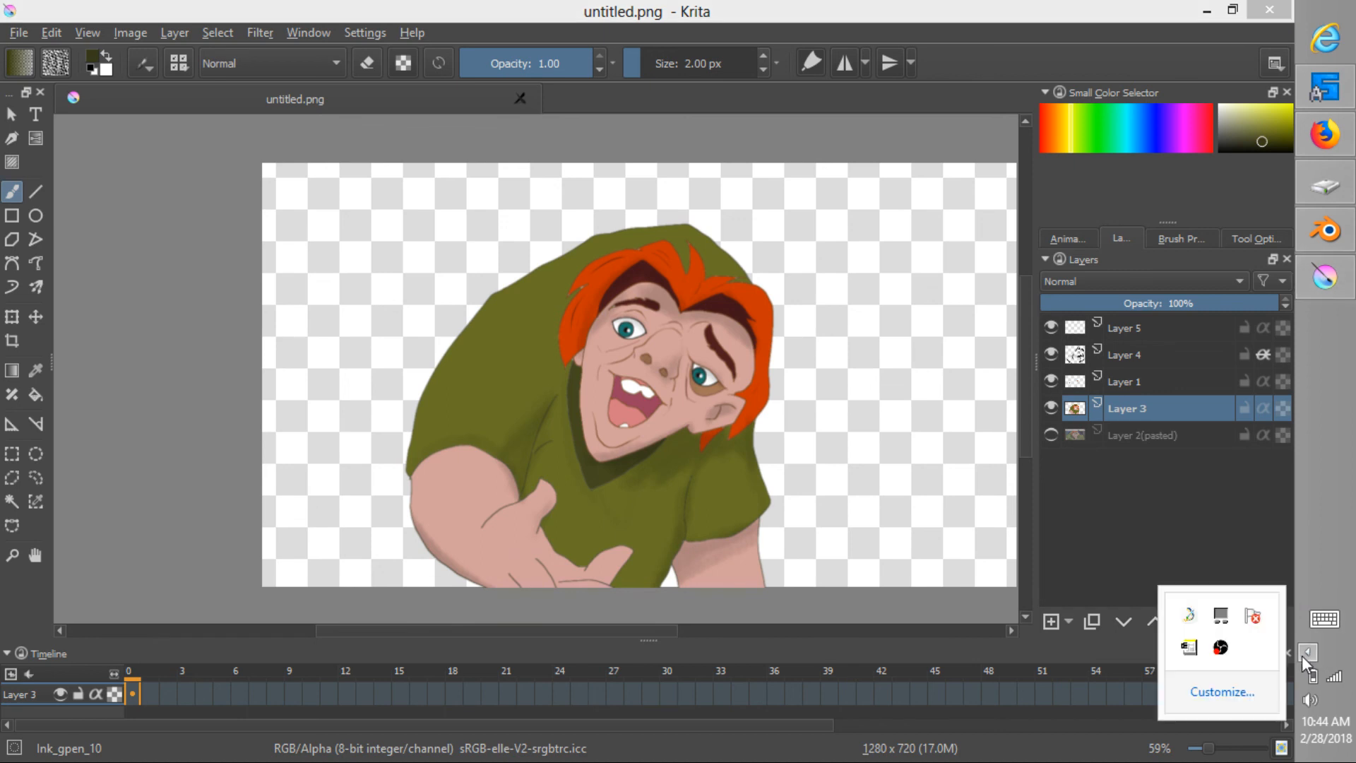